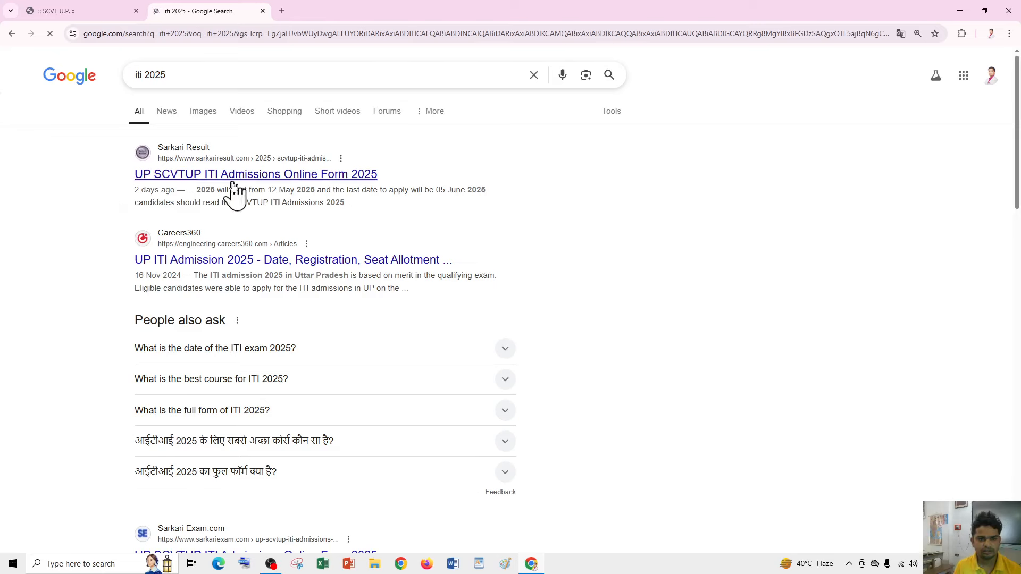
# - Read the Sarkari Result UP ITI admissions article's course table, then return to the SCVT U.P. tab
pyautogui.scroll(-6, 263, 239)
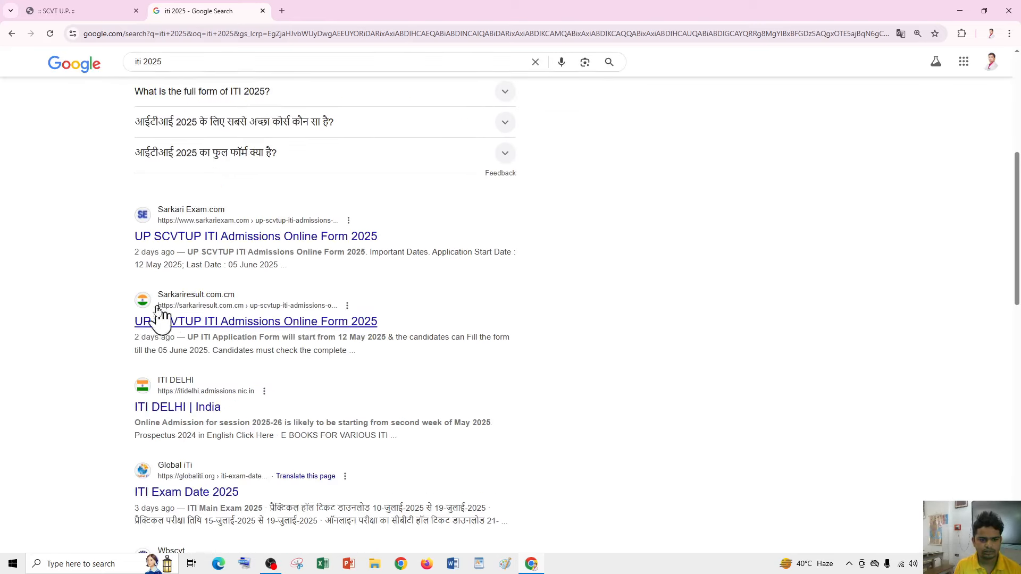
pyautogui.scroll(6, 229, 305)
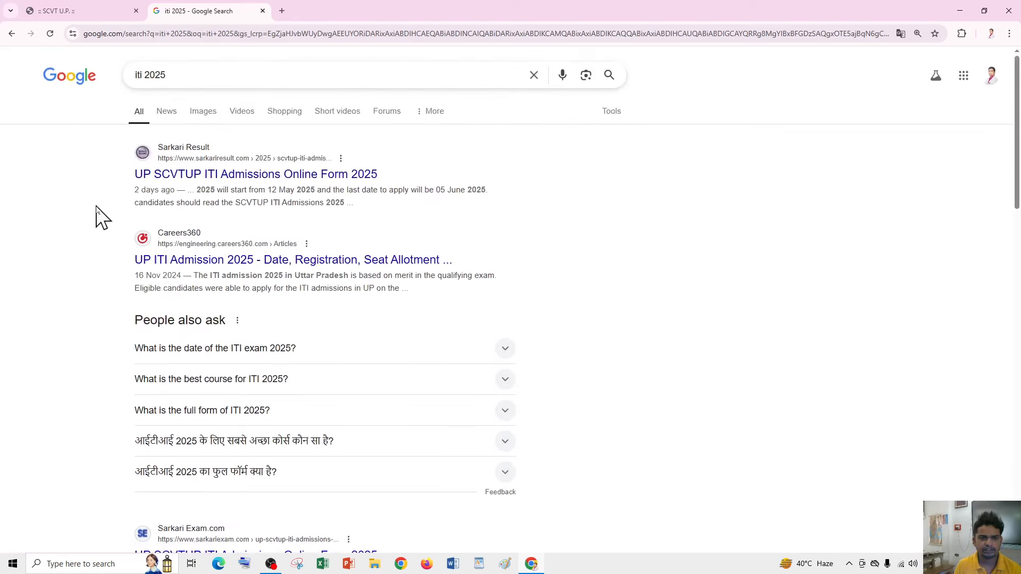
pyautogui.click(236, 179)
pyautogui.scroll(-15, 402, 221)
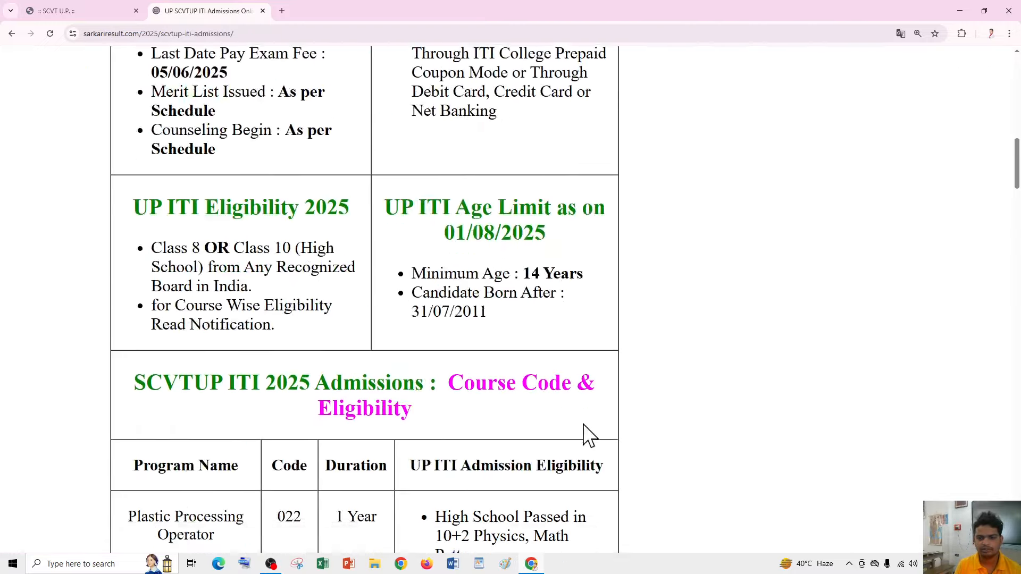
pyautogui.scroll(-20, 585, 433)
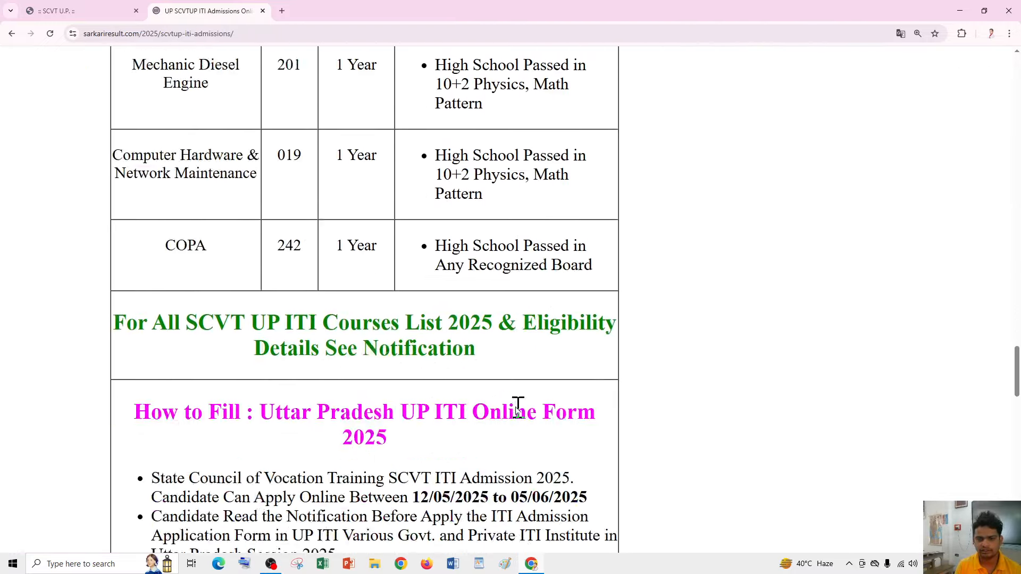
pyautogui.scroll(-8, 372, 280)
pyautogui.click(106, 11)
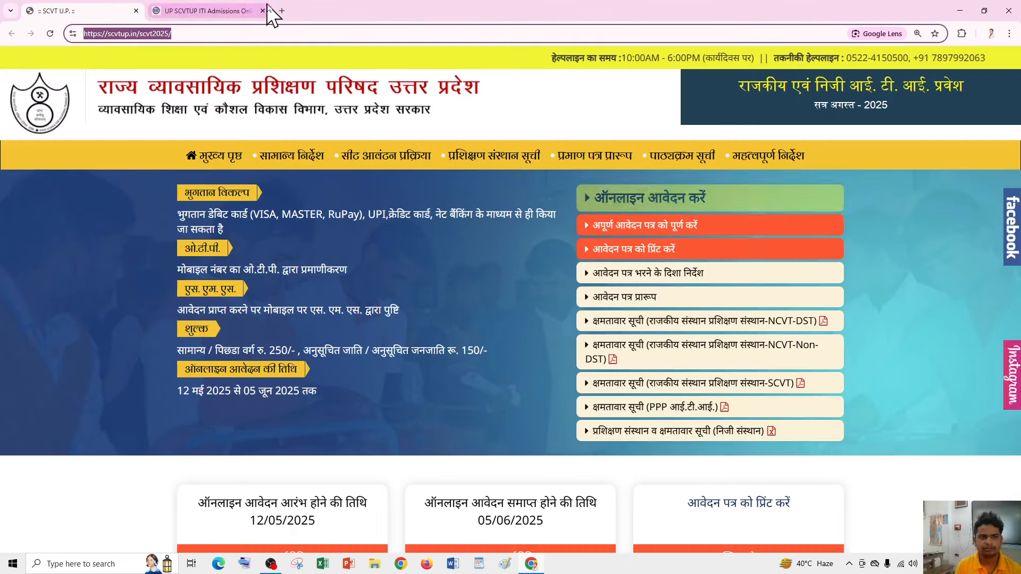
# - Go to scvtup.in in a new tab and open the 2025-26 online admission page
pyautogui.click(283, 11)
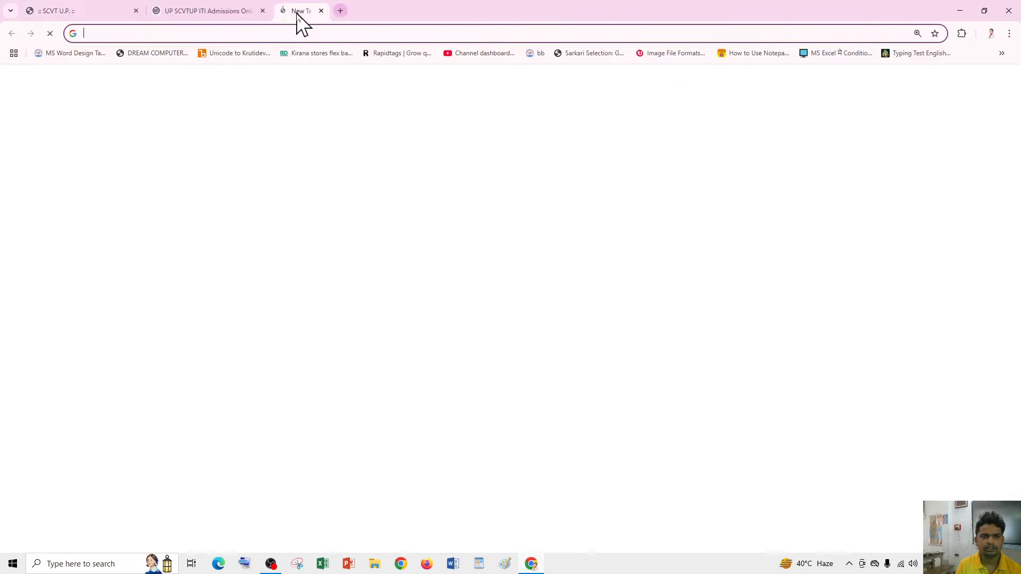
pyautogui.write('scvt')
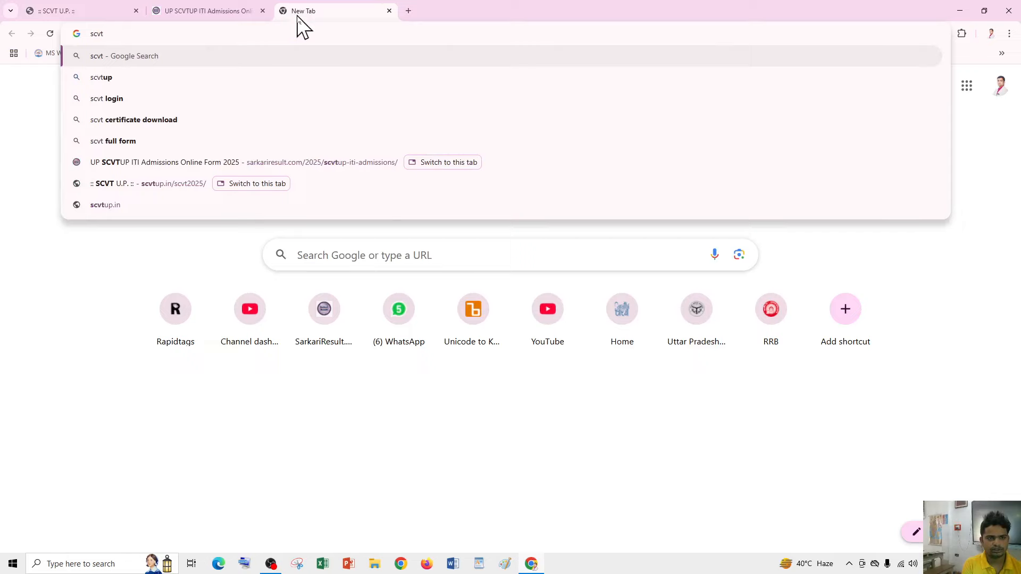
pyautogui.write('up')
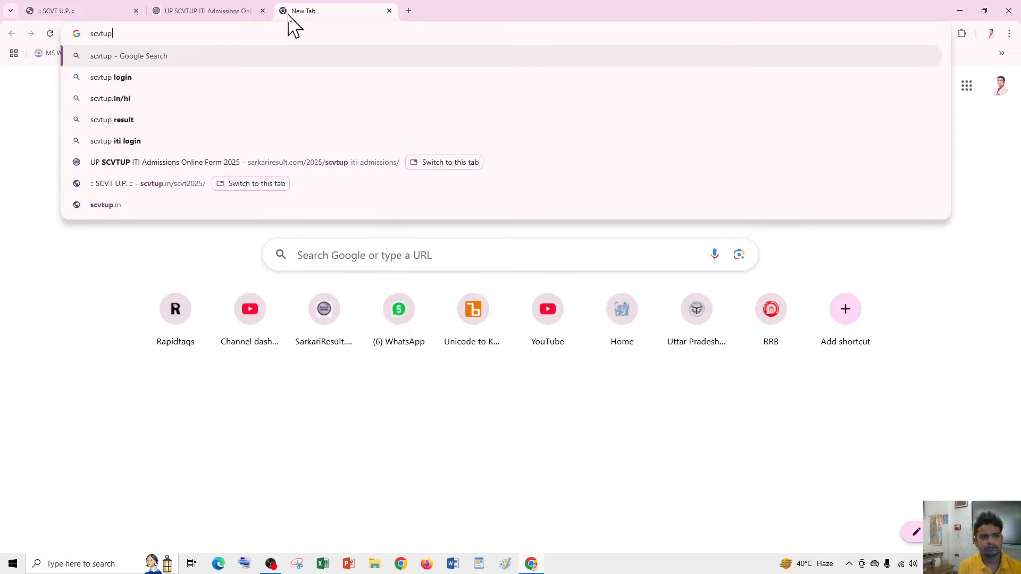
pyautogui.write('.in')
pyautogui.press('Return')
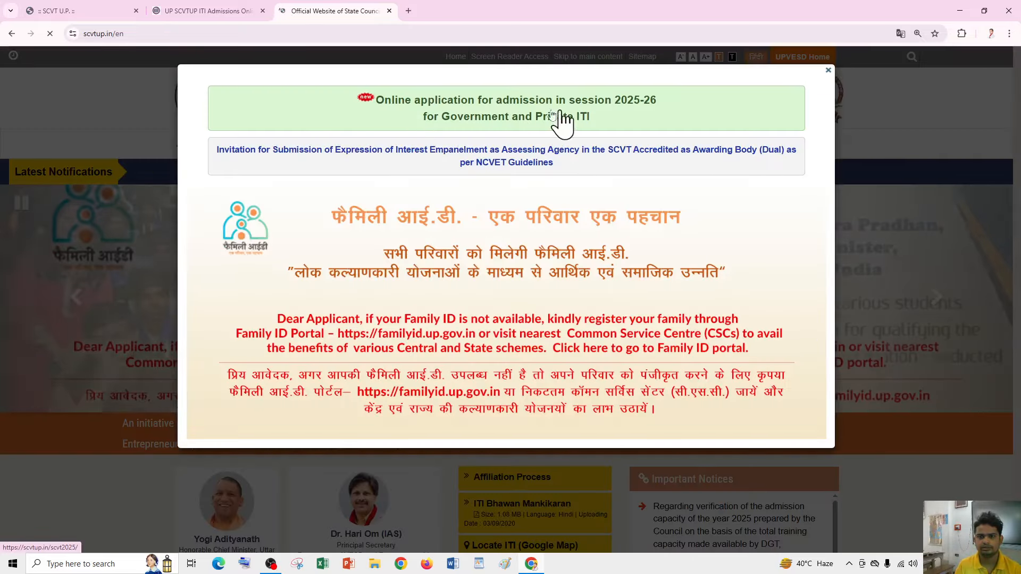
pyautogui.click(453, 118)
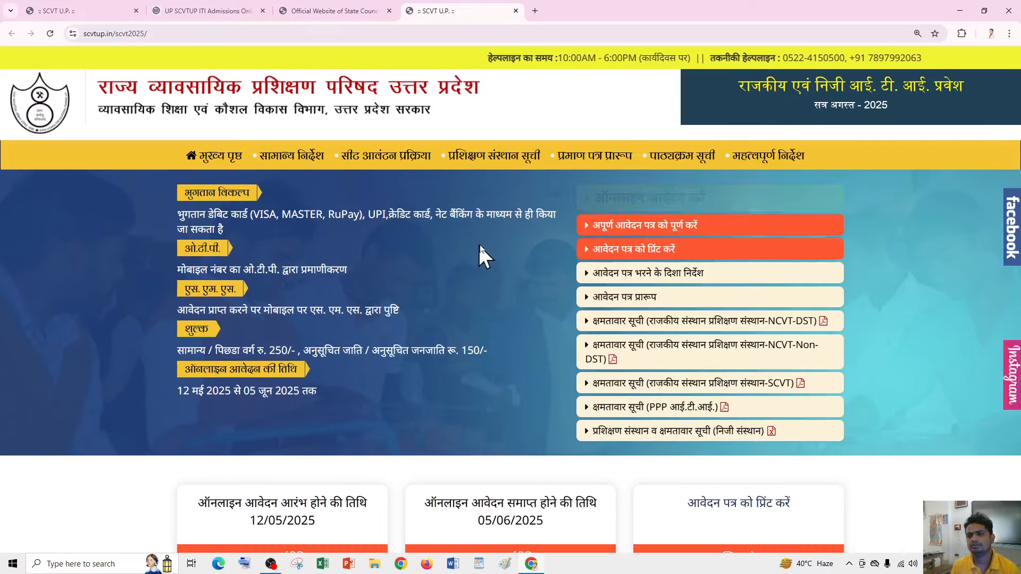
# - Close the Sarkari Result and State Council tabs and open the online application registration form
pyautogui.scroll(-2, 477, 250)
pyautogui.scroll(2, 476, 259)
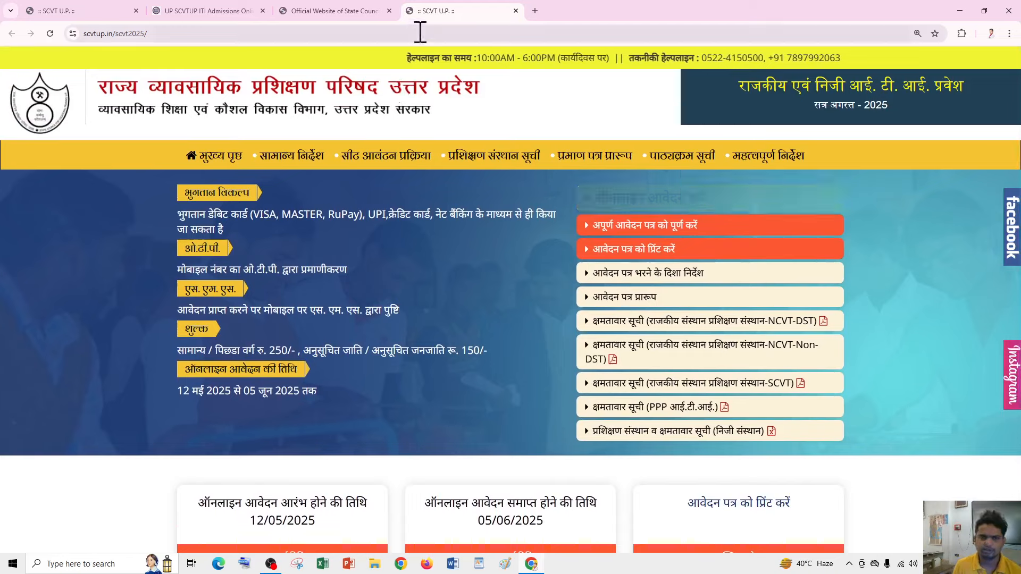
pyautogui.click(262, 10)
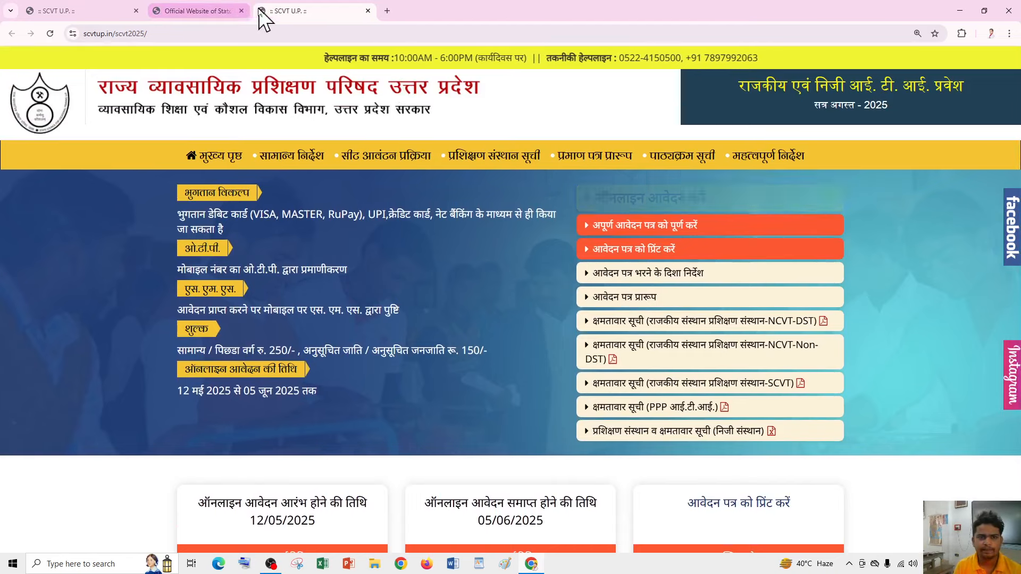
pyautogui.click(263, 10)
pyautogui.scroll(-1, 541, 213)
pyautogui.scroll(1, 380, 285)
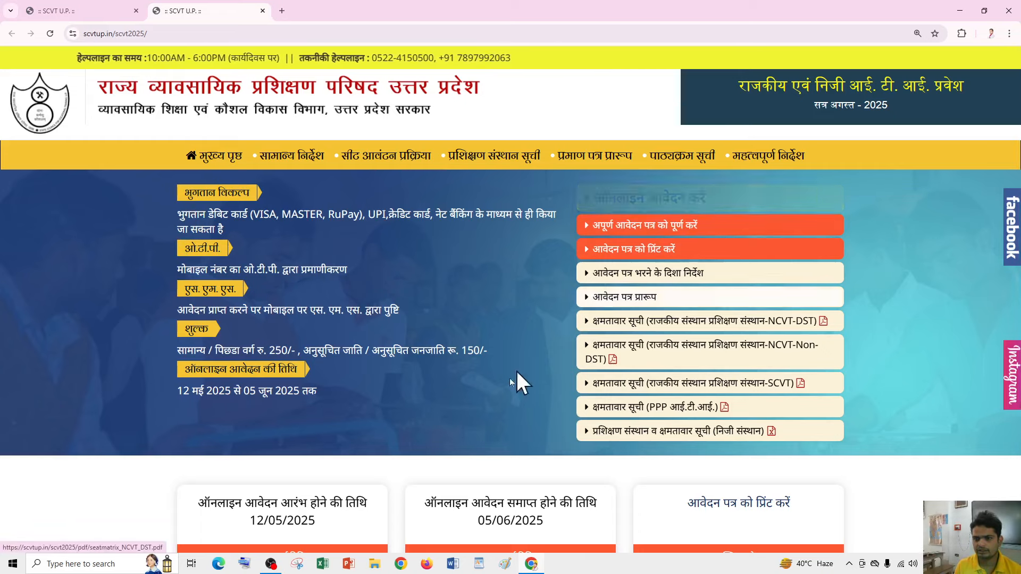
pyautogui.click(666, 199)
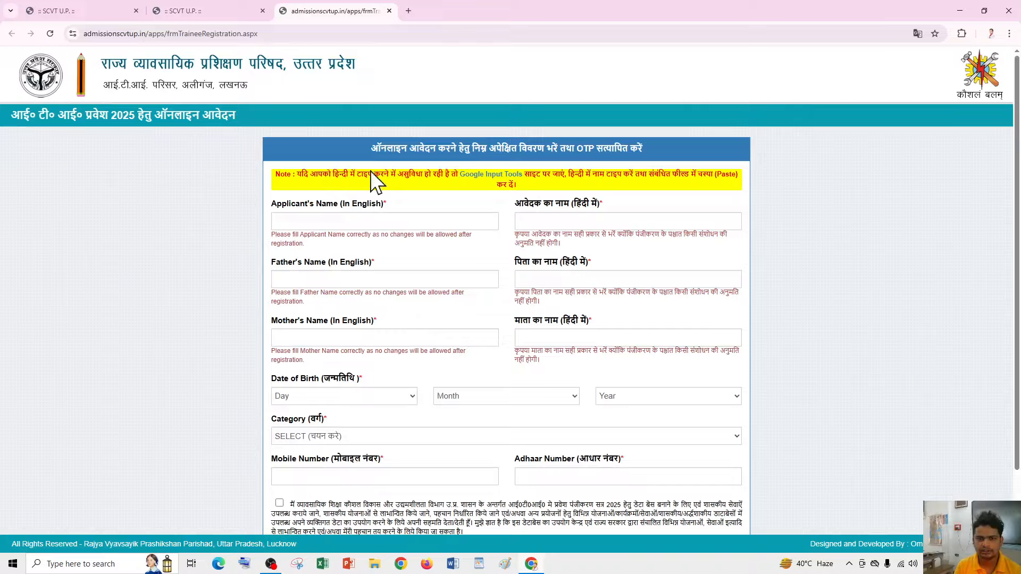
# - Focus the English applicant name field and browse the birth day, month and year choices without picking any
pyautogui.scroll(-1, 373, 202)
pyautogui.scroll(1, 356, 197)
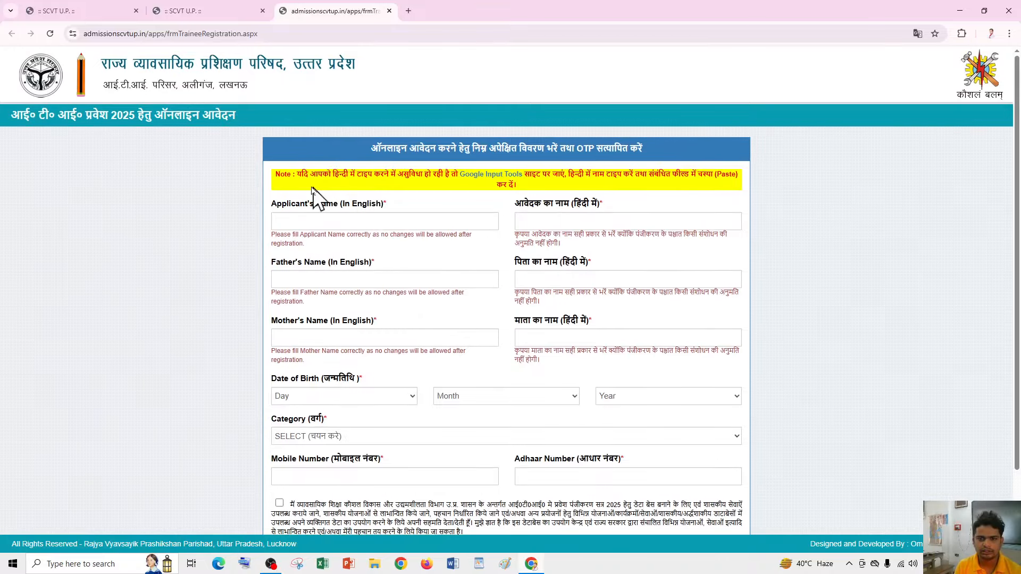
pyautogui.click(323, 221)
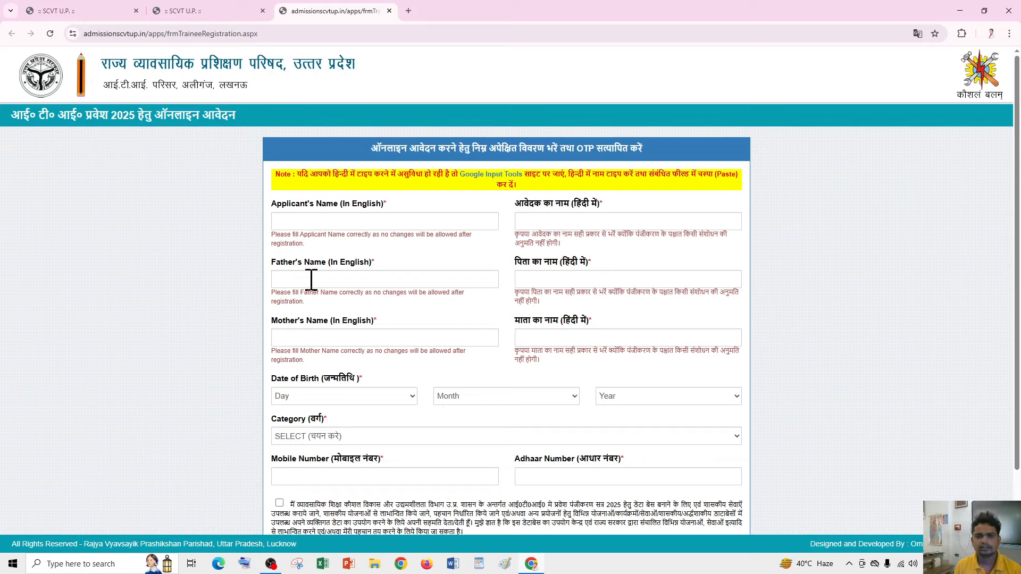
pyautogui.scroll(-1, 372, 278)
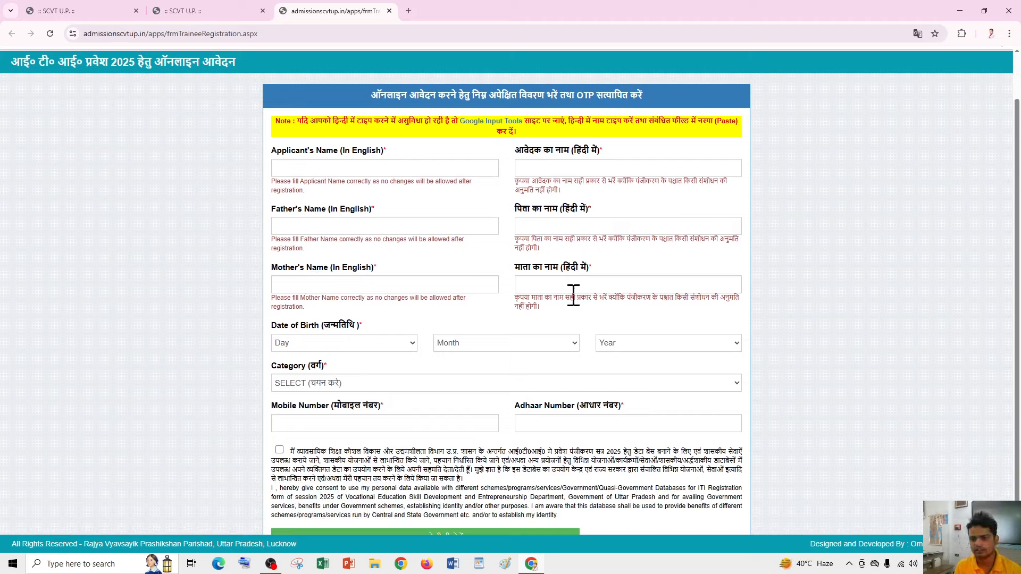
pyautogui.click(342, 344)
pyautogui.click(478, 344)
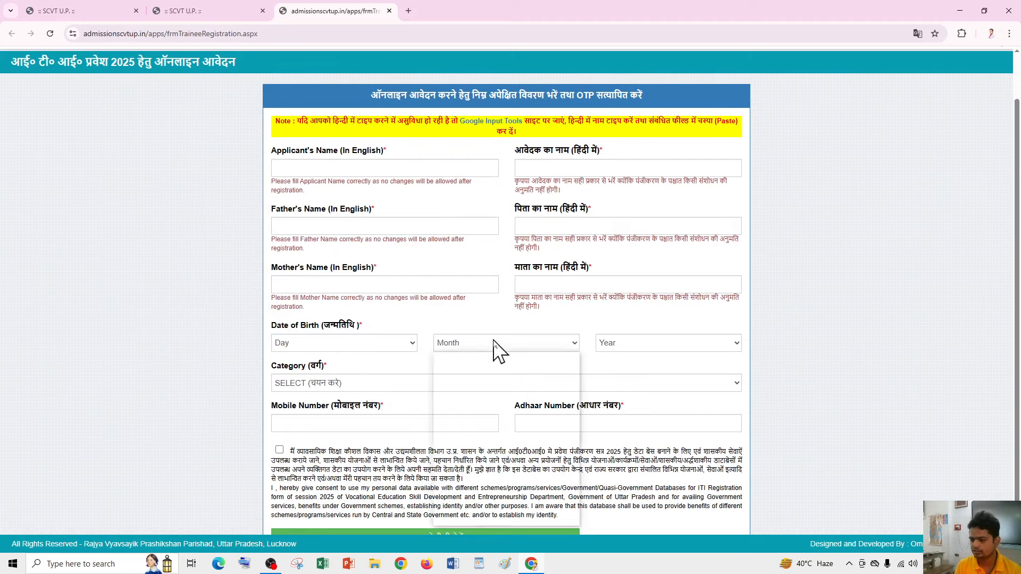
pyautogui.click(587, 346)
pyautogui.click(611, 350)
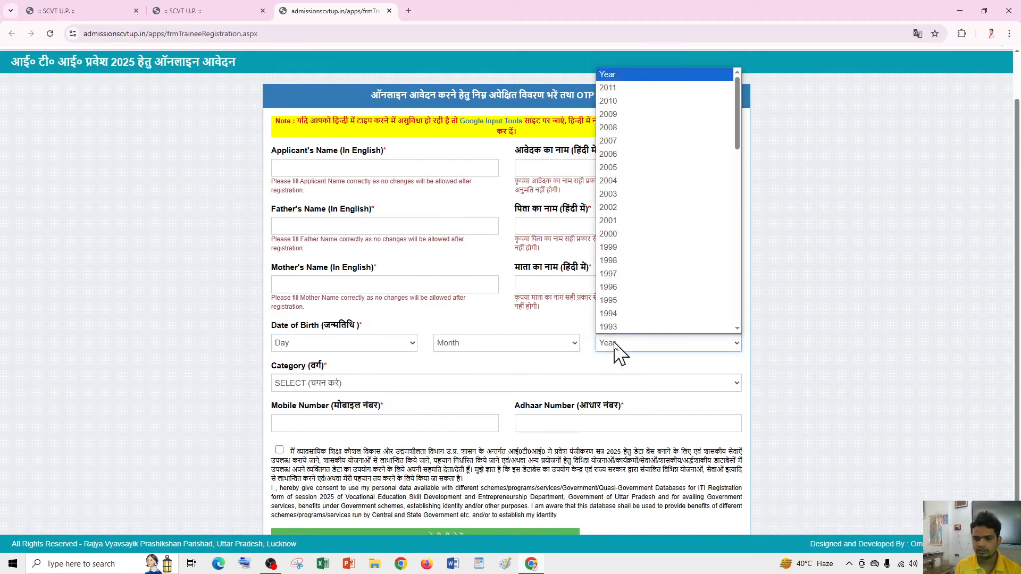
pyautogui.click(606, 364)
# - Look over the Category choices without picking, then tick the data-use consent declaration
pyautogui.scroll(-1, 382, 373)
pyautogui.click(362, 346)
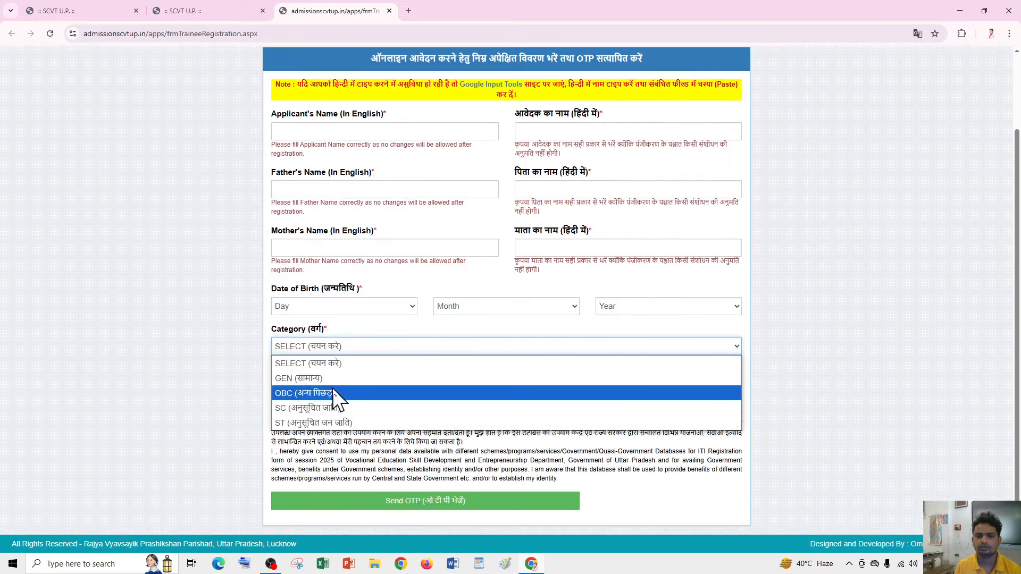
pyautogui.click(376, 348)
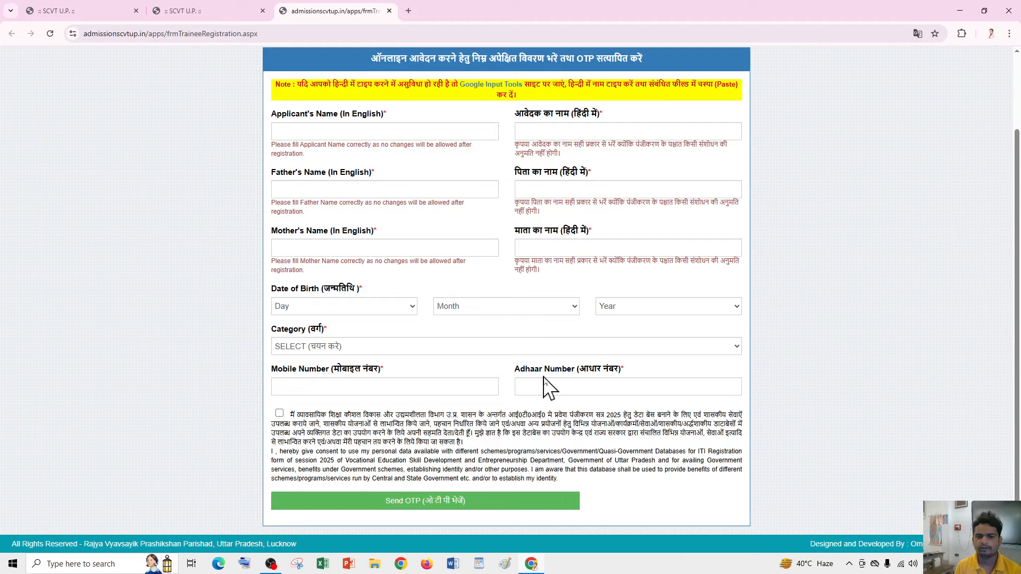
pyautogui.click(279, 414)
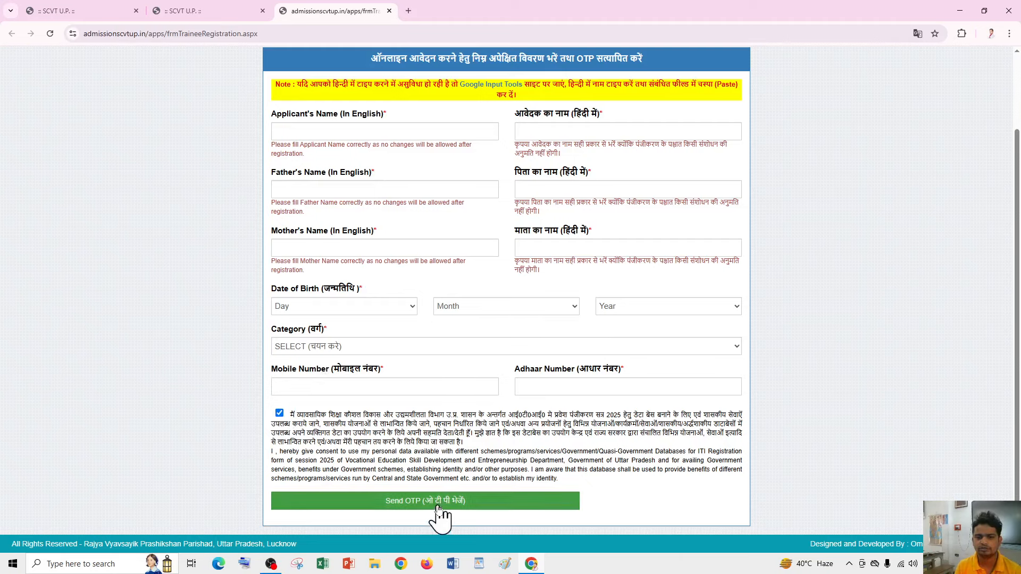
pyautogui.scroll(2, 472, 387)
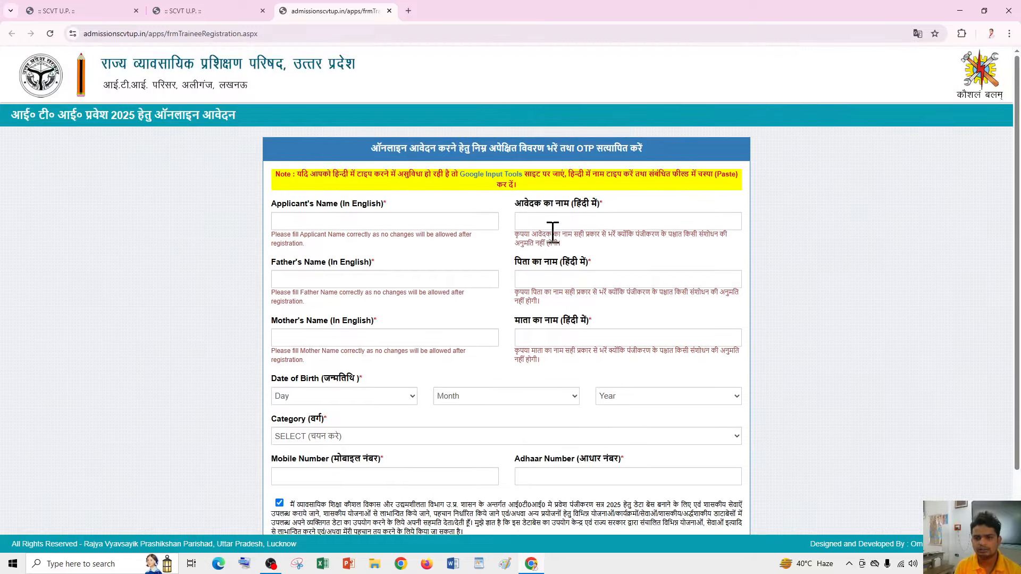
pyautogui.click(532, 220)
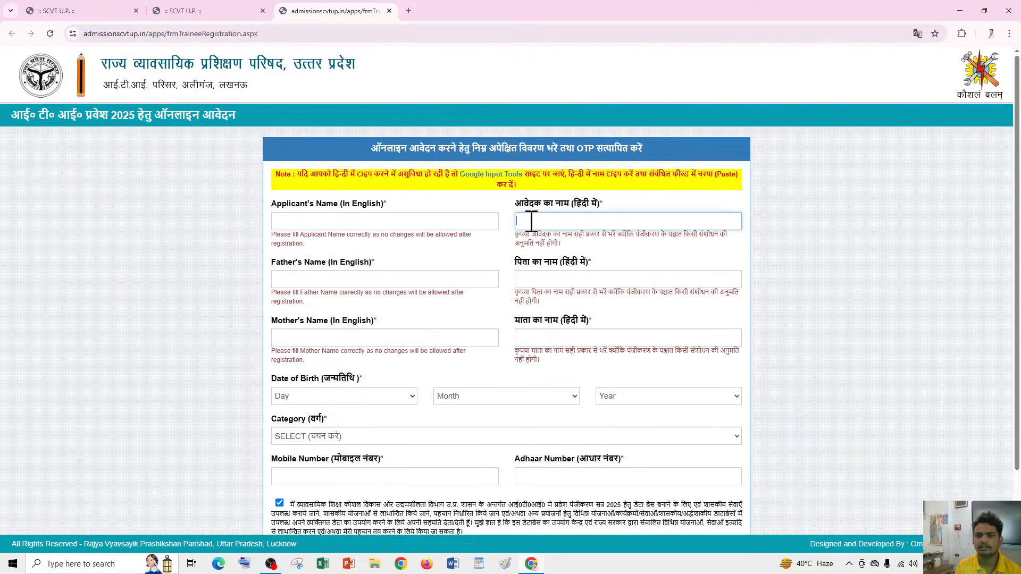
# - Test-type the applicant's name in Google Input Tools, check its input languages, then close that tab
pyautogui.middleClick(500, 178)
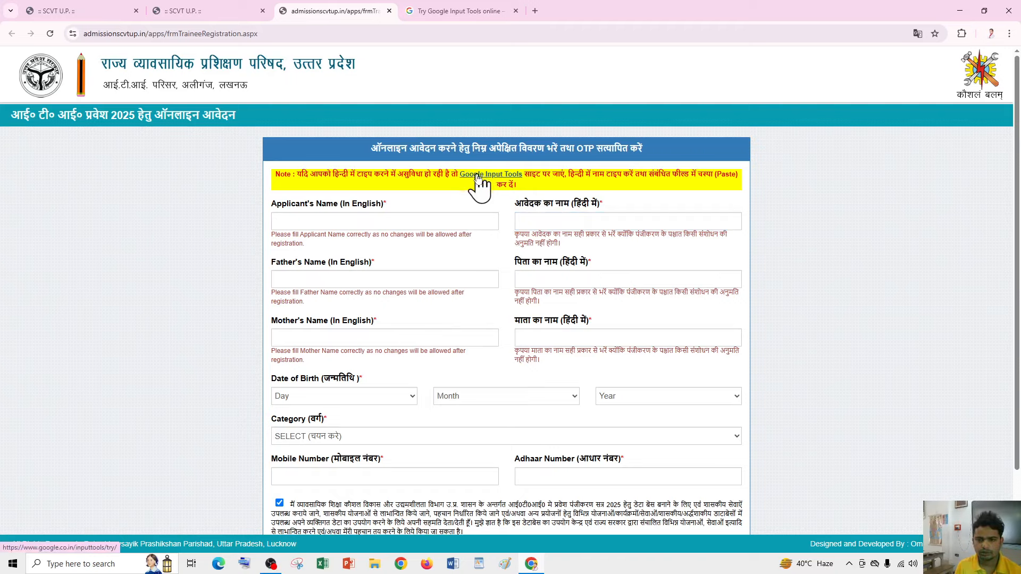
pyautogui.click(468, 12)
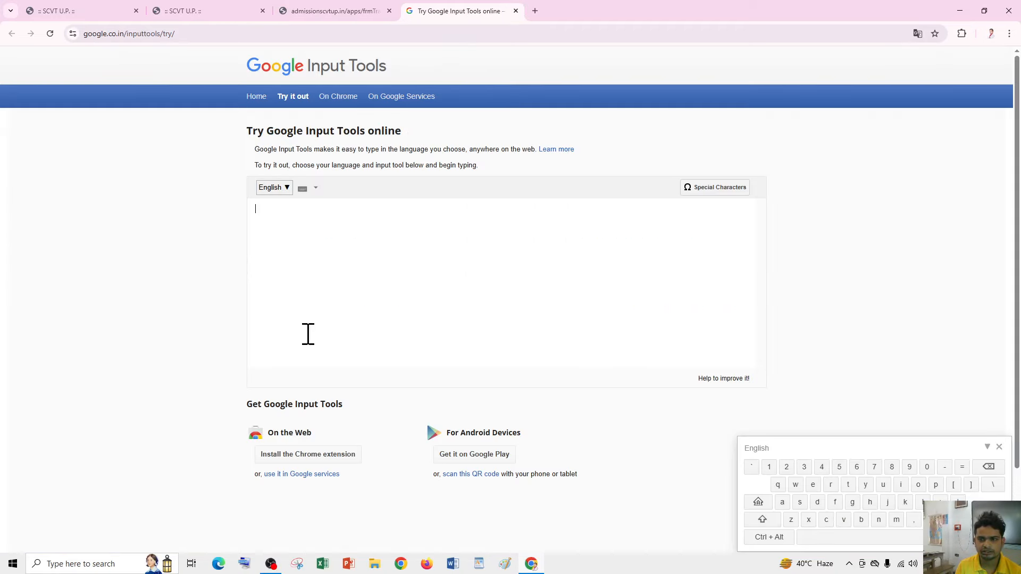
pyautogui.scroll(-2, 308, 334)
pyautogui.scroll(2, 340, 319)
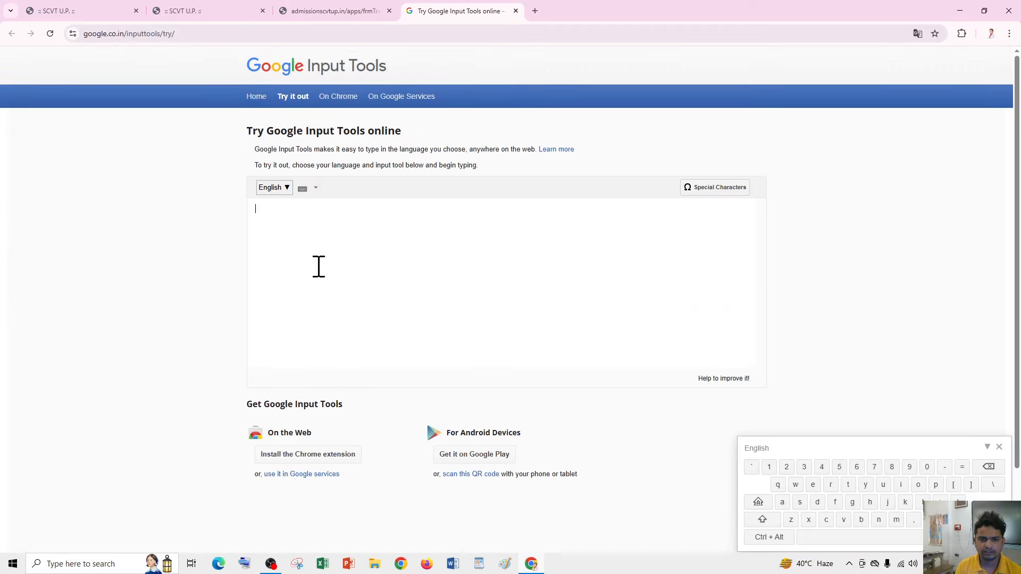
pyautogui.click(352, 248)
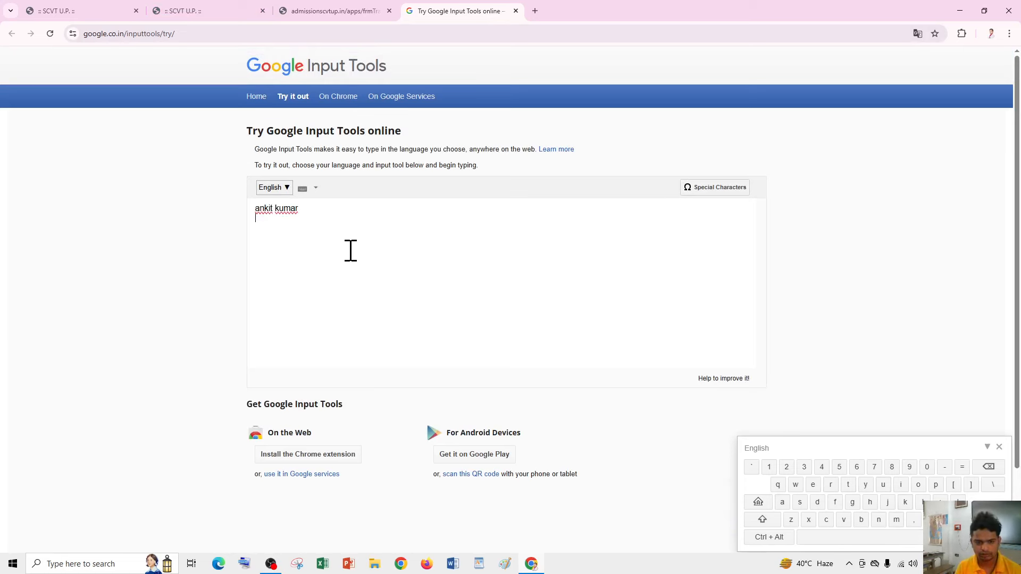
pyautogui.scroll(-2, 404, 292)
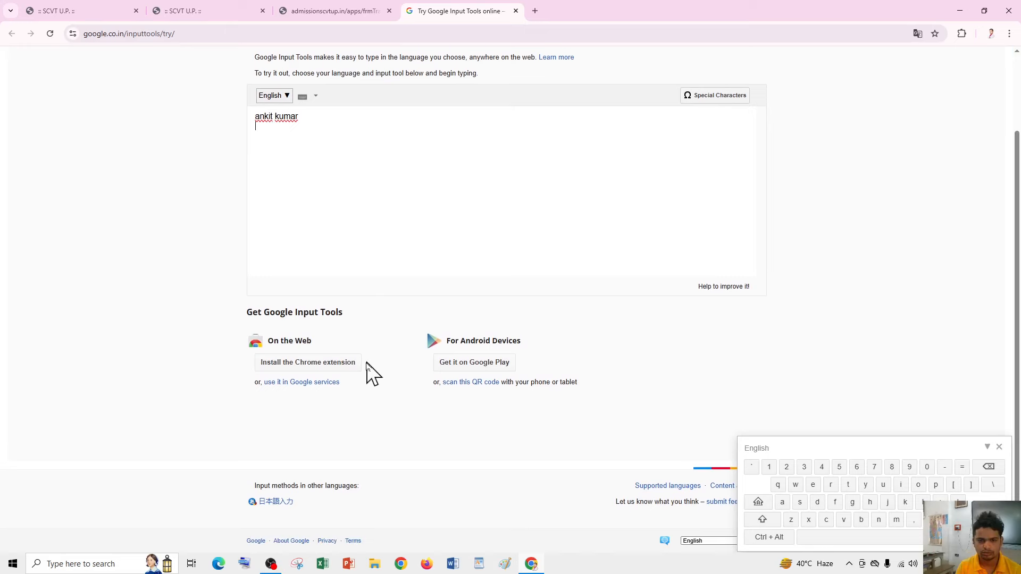
pyautogui.scroll(2, 372, 395)
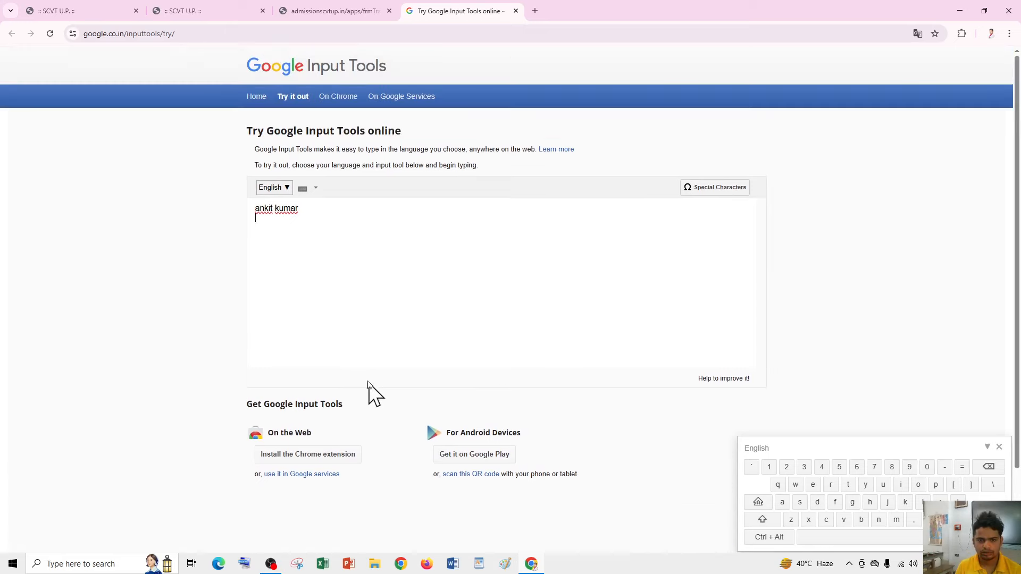
pyautogui.click(285, 188)
pyautogui.click(285, 189)
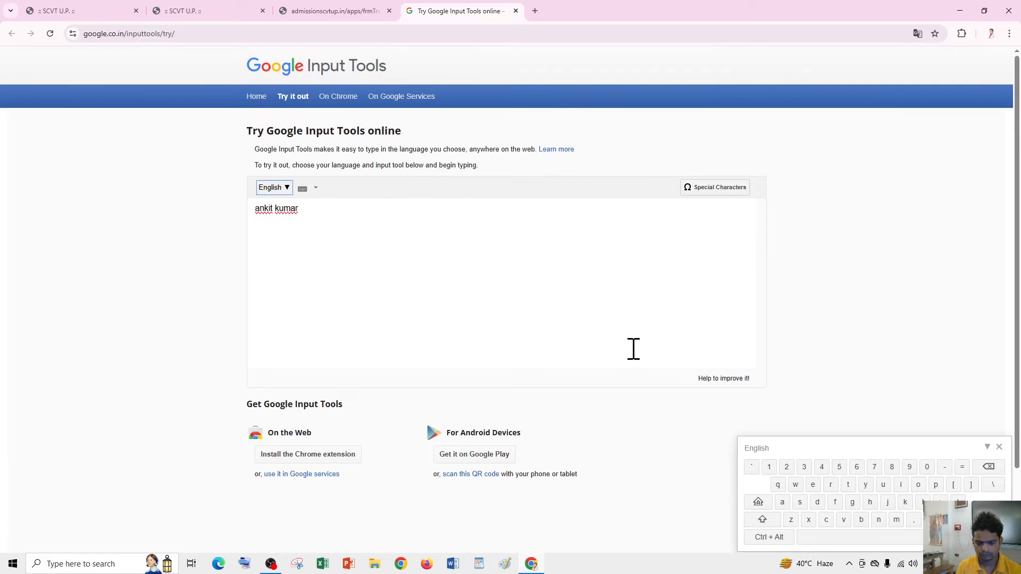
pyautogui.click(516, 11)
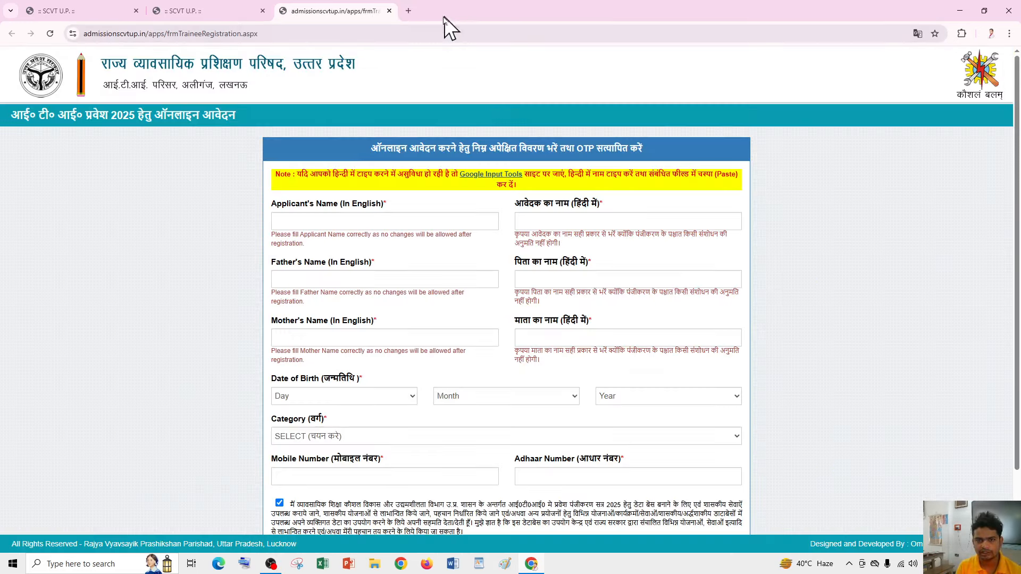
# - Search 'english to hindi' and enter the applicant's name, correctly spaced, in the translator's source box
pyautogui.click(408, 11)
pyautogui.write('engli')
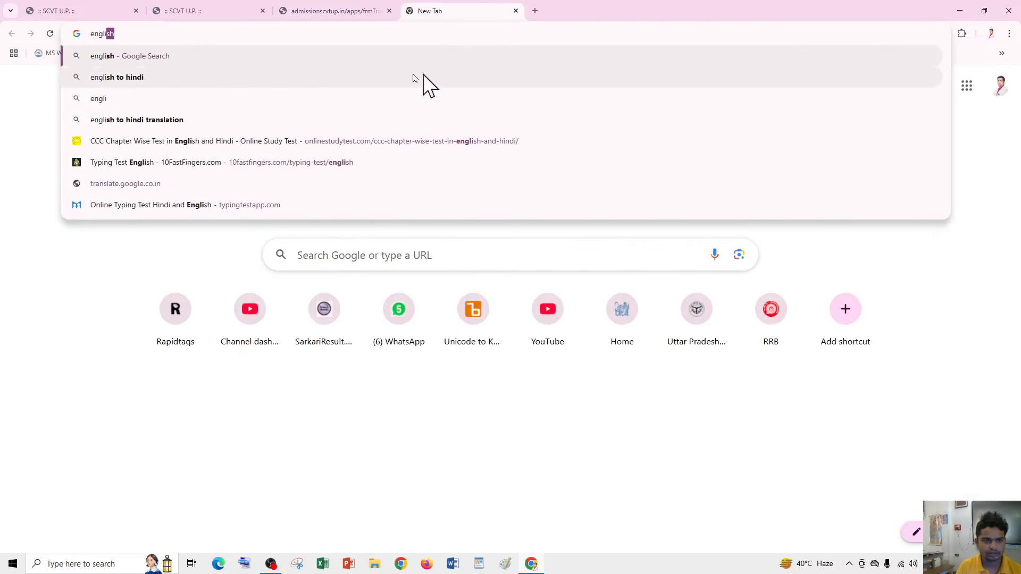
pyautogui.click(394, 77)
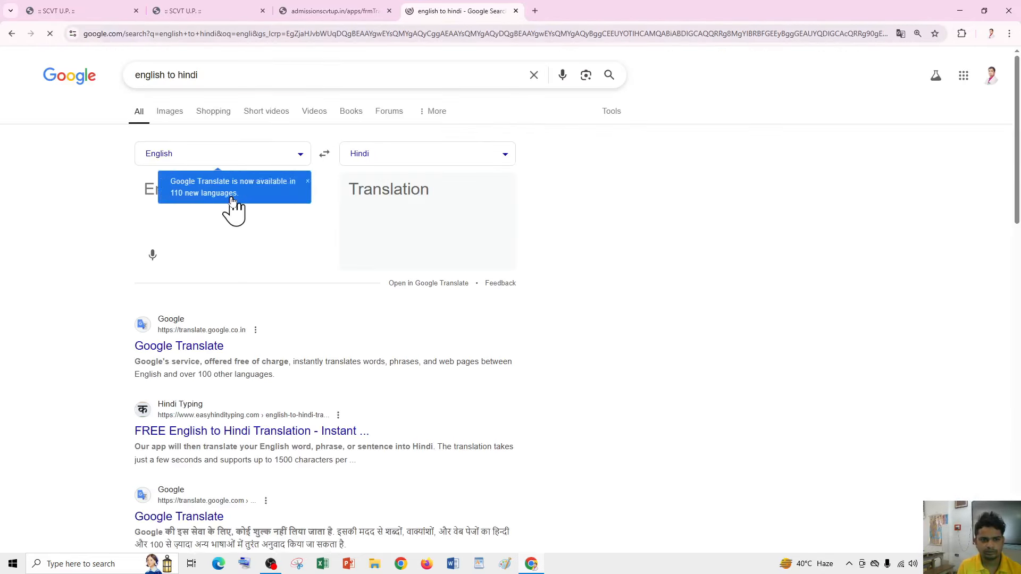
pyautogui.click(142, 203)
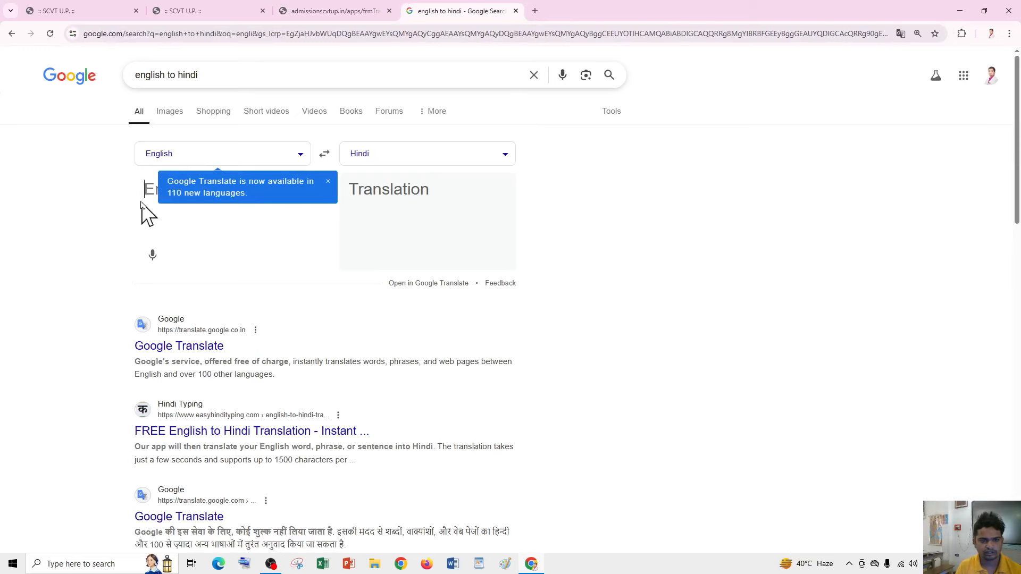
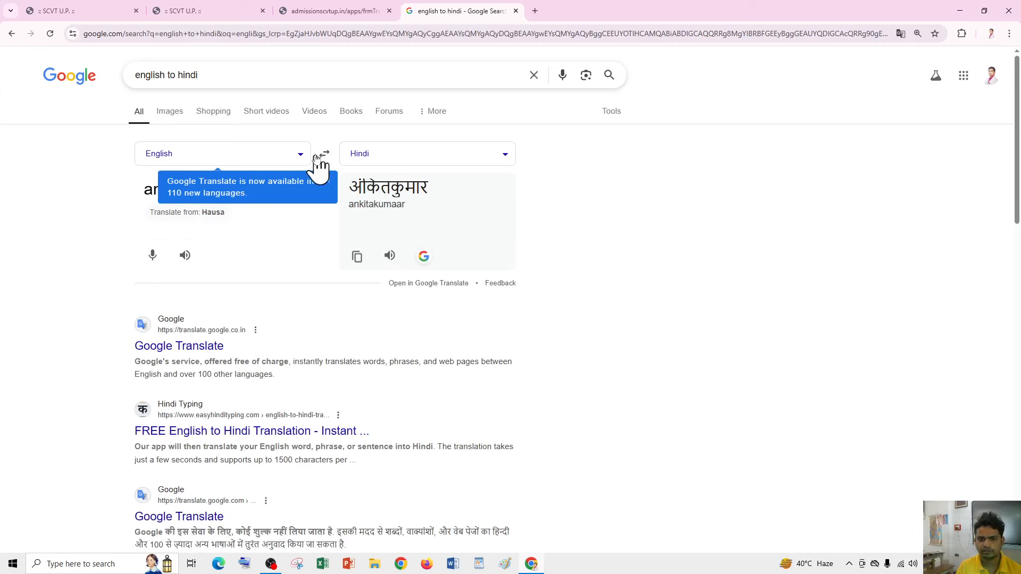
pyautogui.click(330, 180)
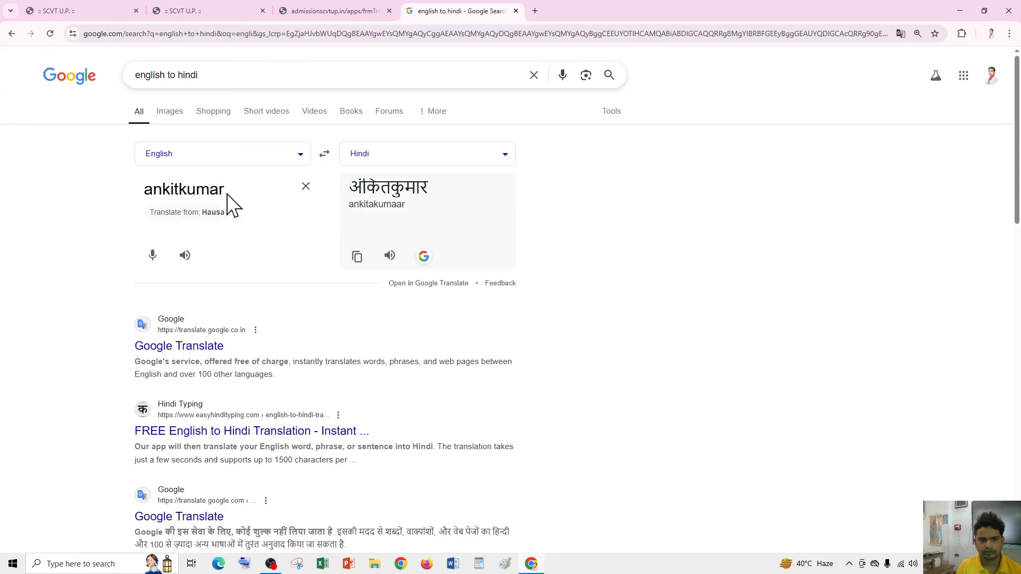
pyautogui.hotkey('ctrl', 'a')
pyautogui.press('BackSpace')
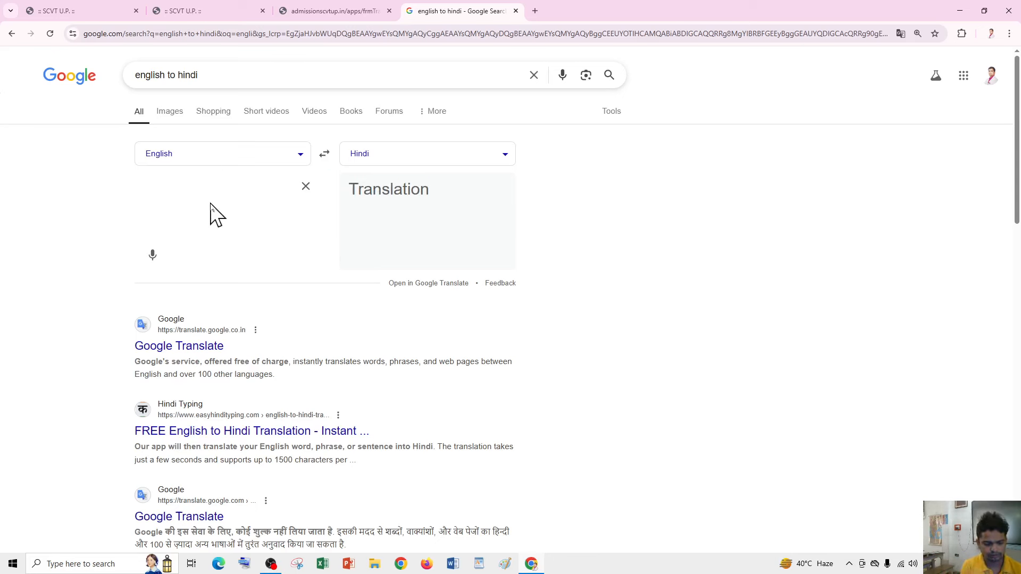
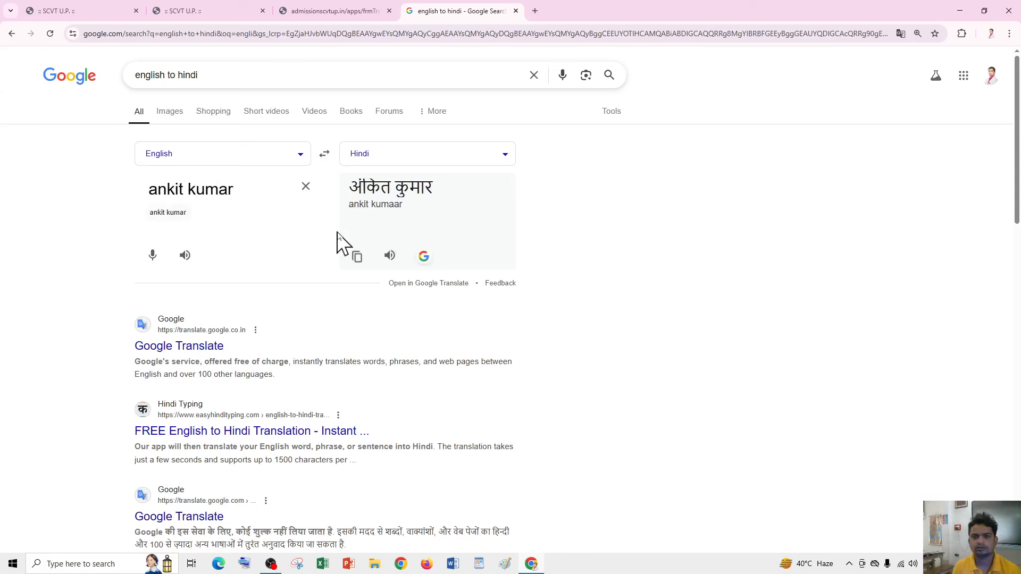
# - Autofill the applicant's English name and copy its Hindi translation from the translator
pyautogui.click(330, 11)
pyautogui.click(335, 221)
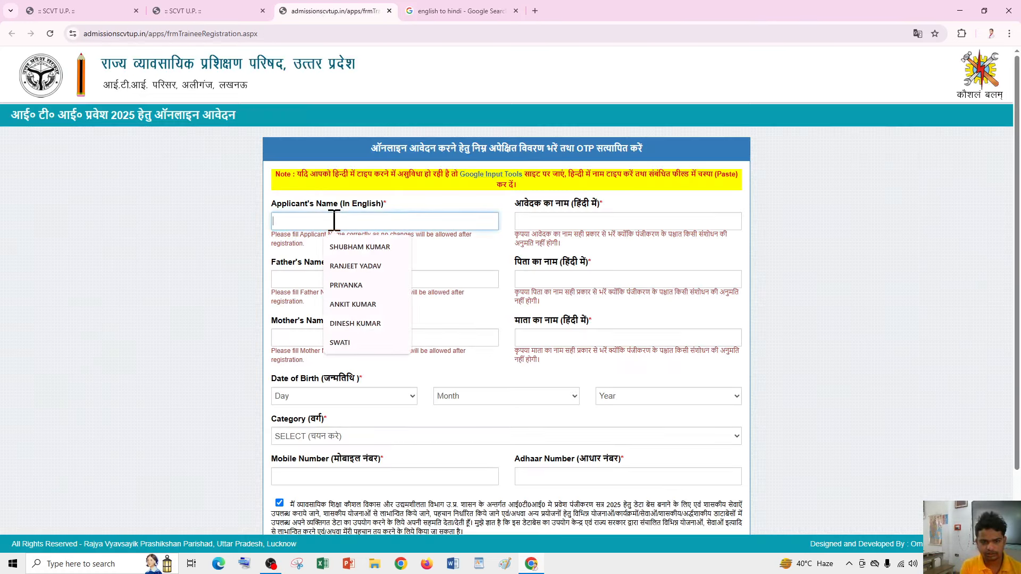
pyautogui.click(354, 304)
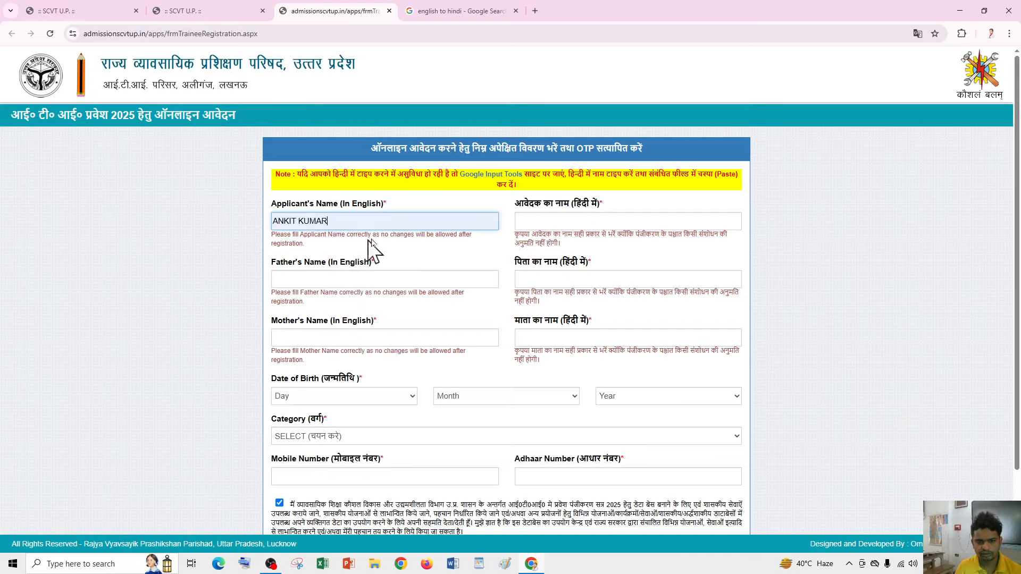
pyautogui.click(543, 223)
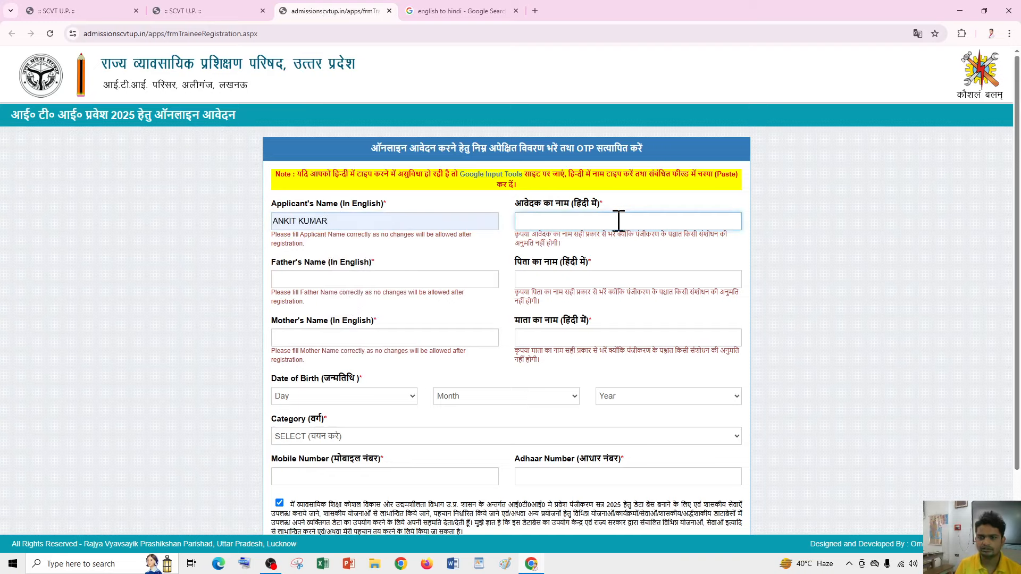
pyautogui.click(447, 6)
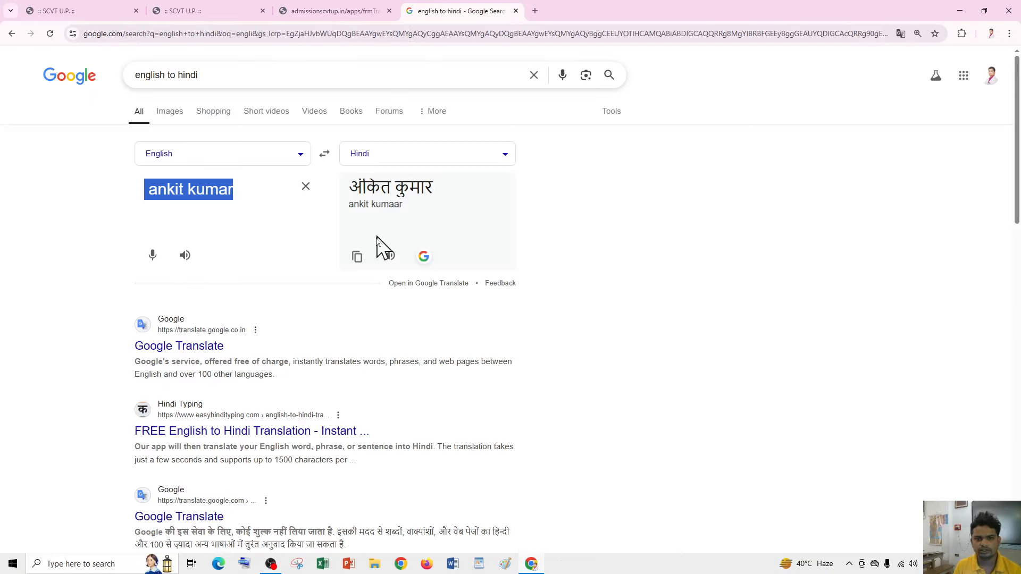
pyautogui.click(356, 256)
pyautogui.click(335, 11)
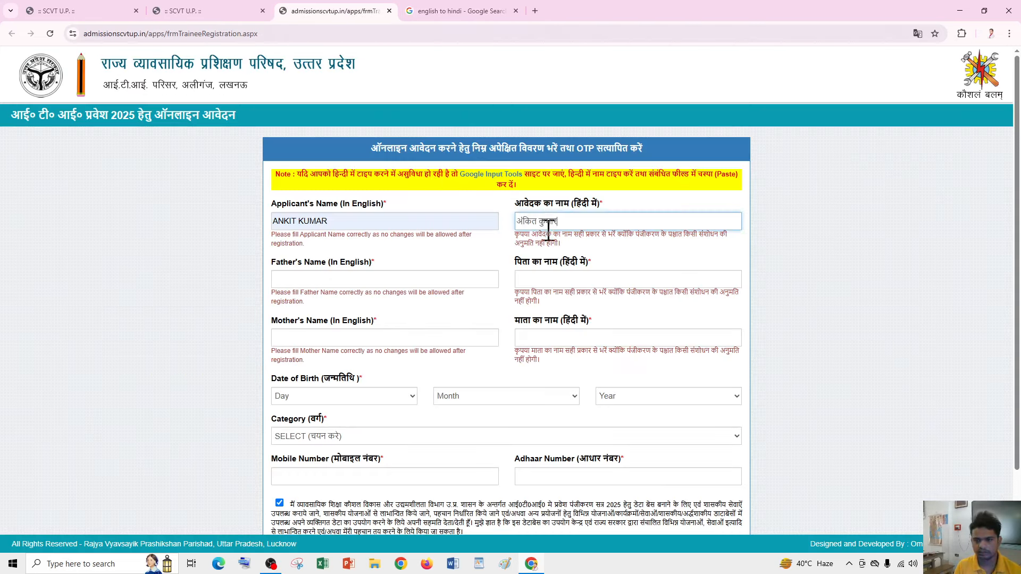
# - Step through the father's and mother's name fields, then clear the applicant's Hindi name
pyautogui.click(361, 280)
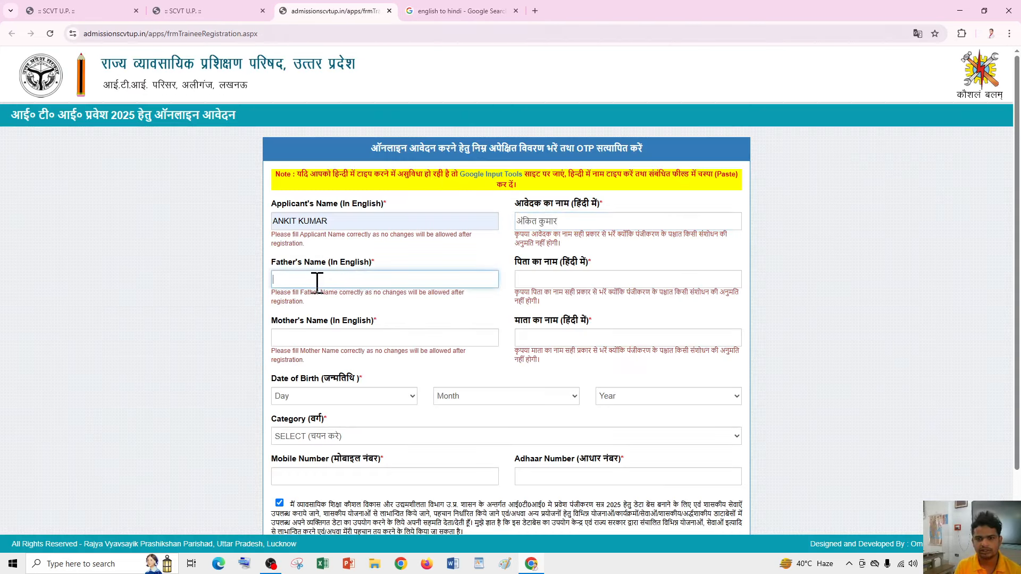
pyautogui.click(569, 280)
pyautogui.click(320, 339)
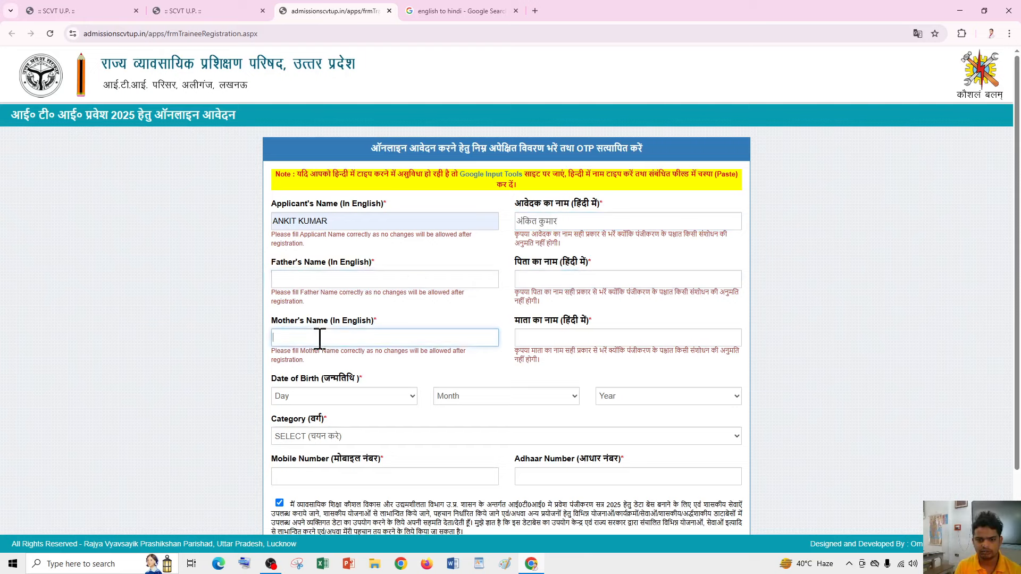
pyautogui.click(582, 336)
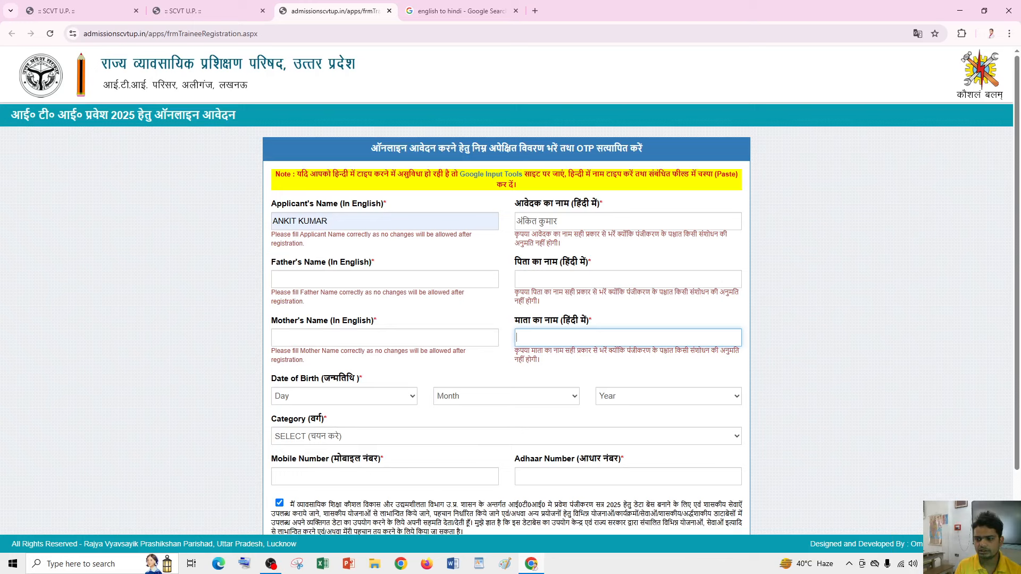
pyautogui.click(938, 564)
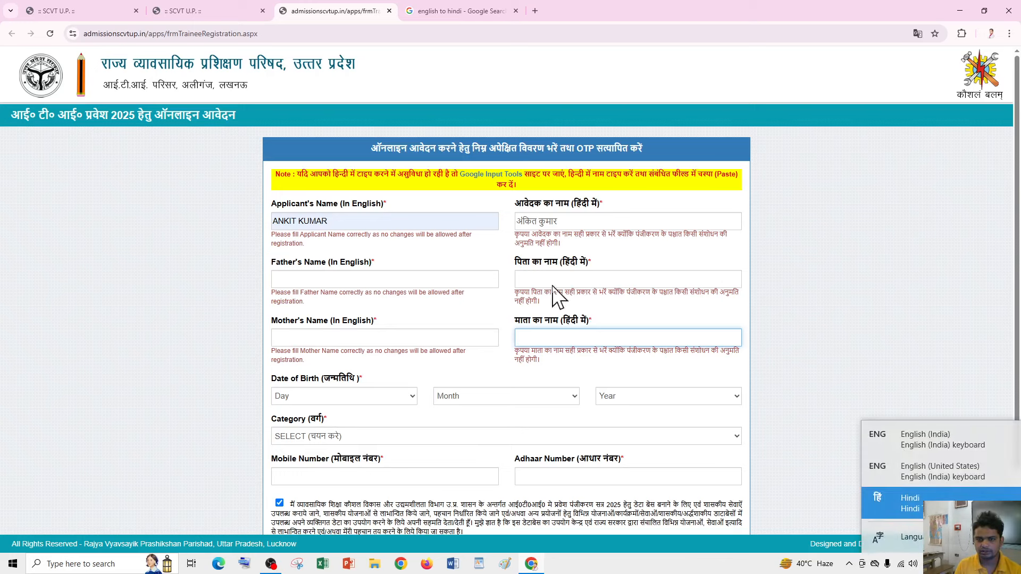
pyautogui.click(563, 220)
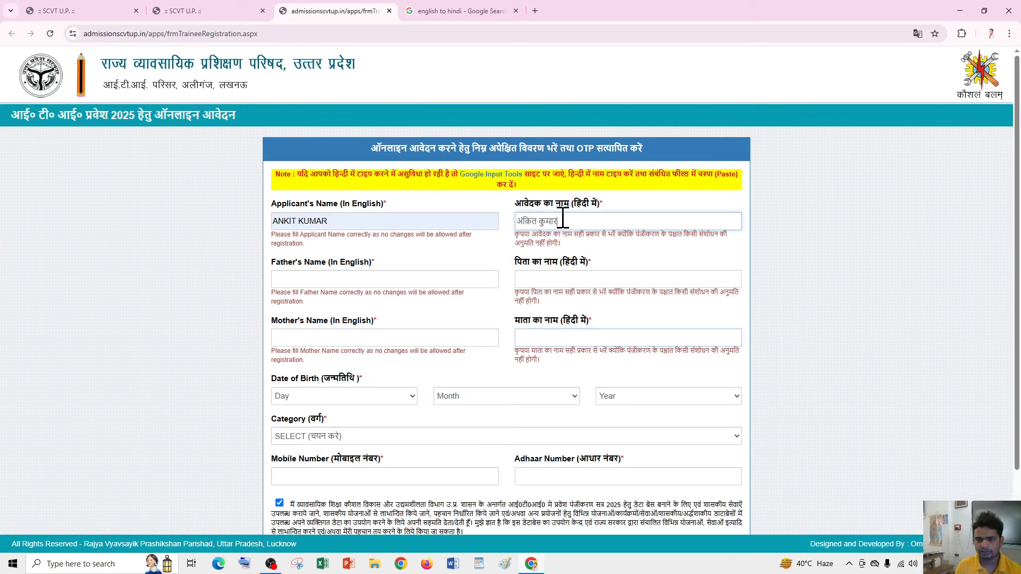
pyautogui.moveTo(562, 220); pyautogui.dragTo(494, 217)
pyautogui.press('BackSpace')
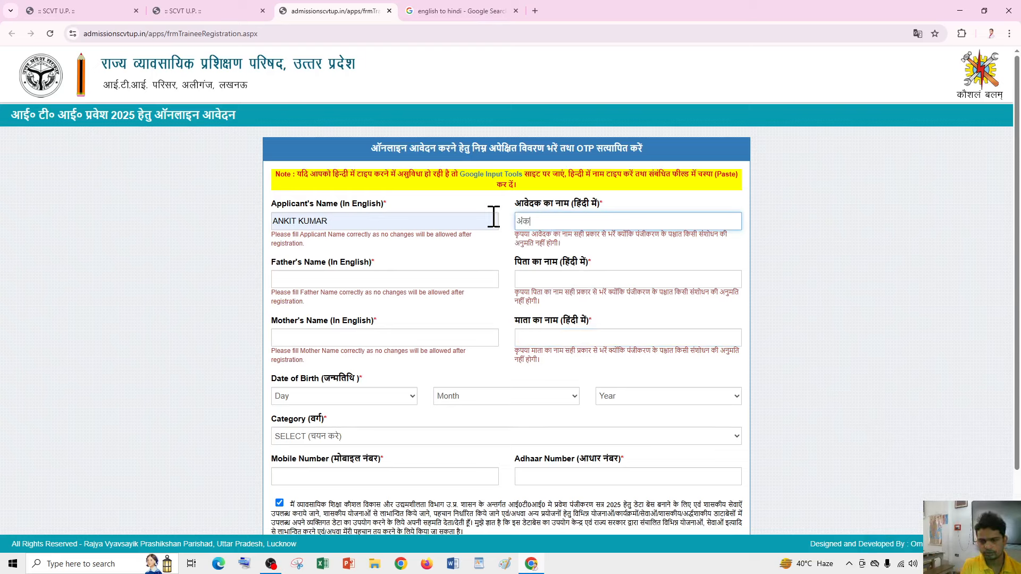
# - Send the OTP to the mobile number and acknowledge the OTP-sent alert
pyautogui.click(467, 255)
pyautogui.scroll(-1, 356, 282)
pyautogui.scroll(-1, 355, 355)
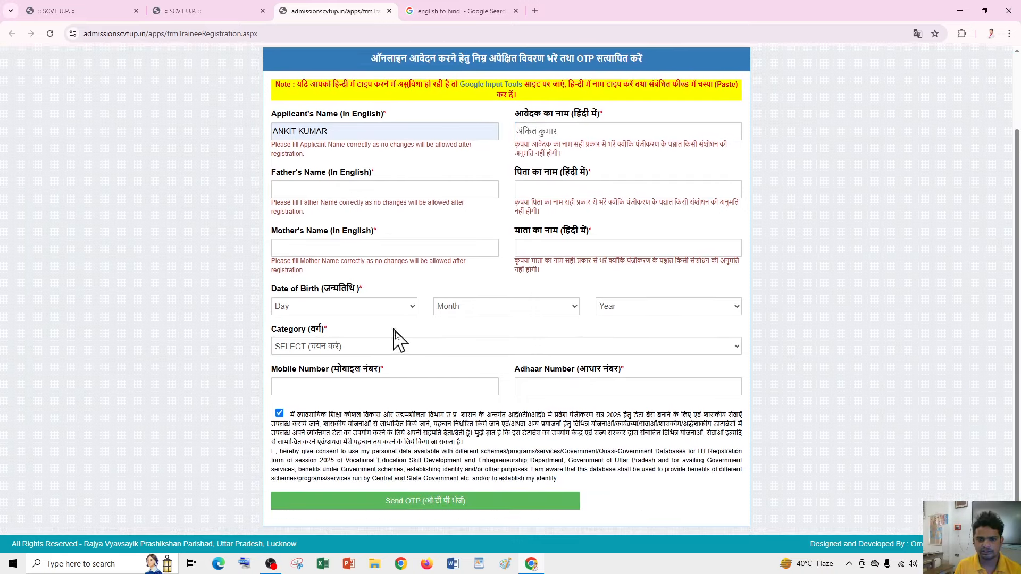
pyautogui.click(428, 506)
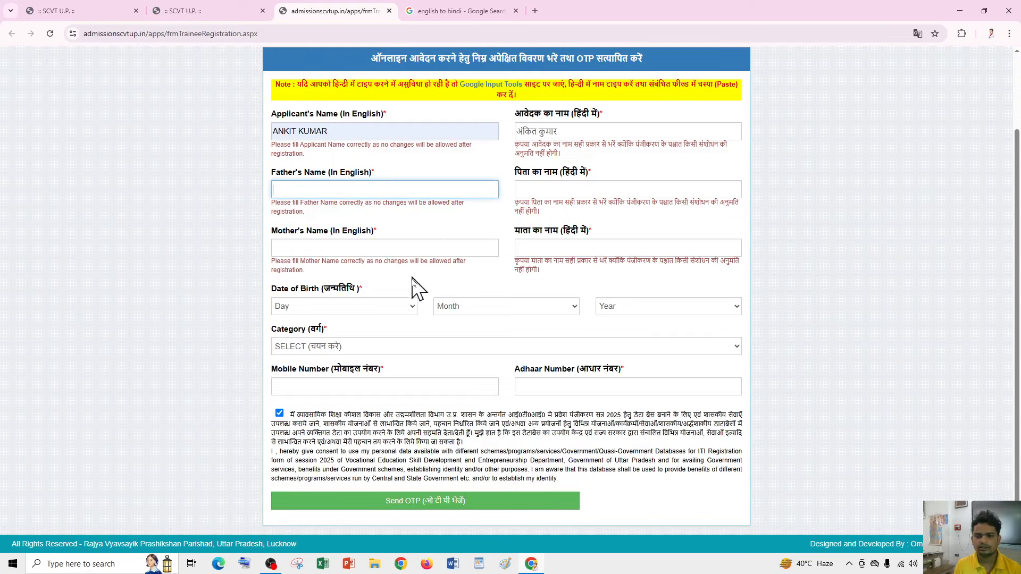
pyautogui.scroll(2, 414, 292)
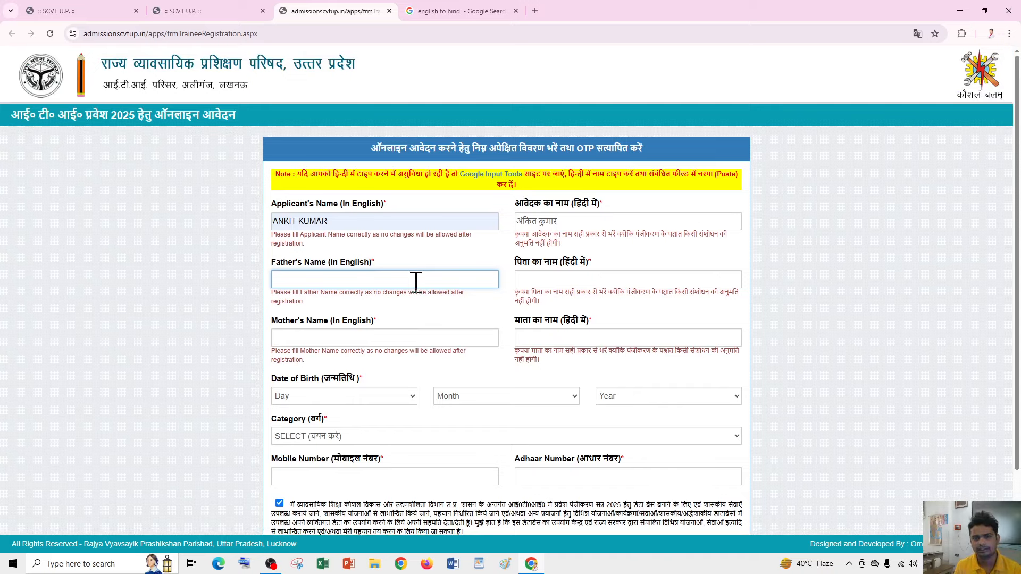
pyautogui.scroll(-2, 415, 281)
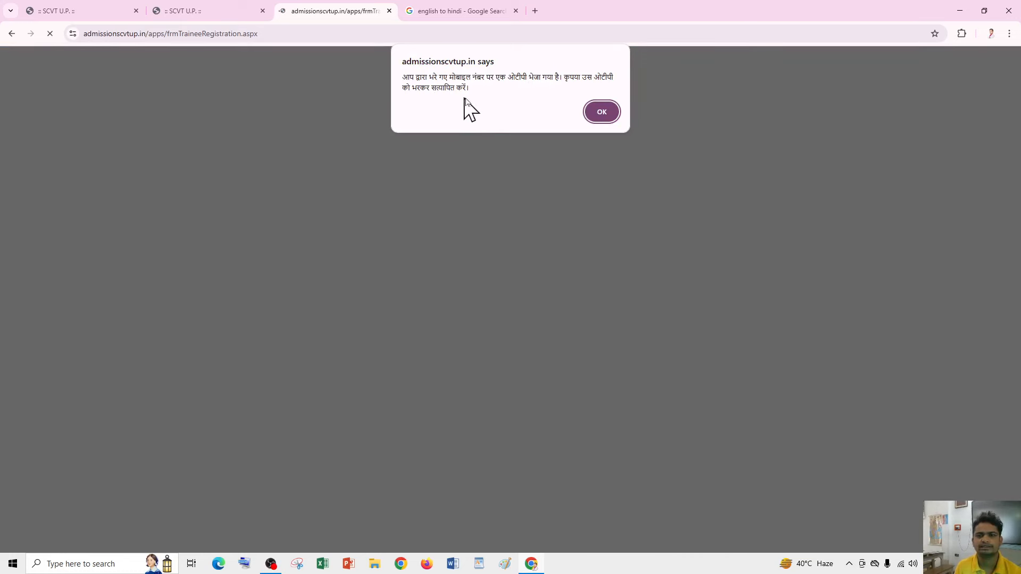
pyautogui.click(600, 110)
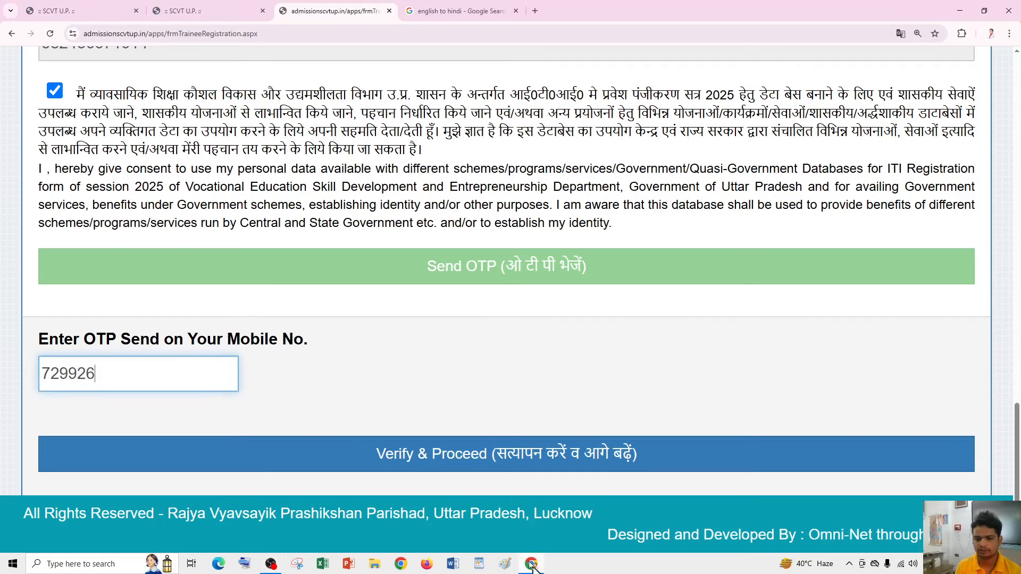
# - Verify the OTP and submit 'Government and Private' as the admission type
pyautogui.click(549, 462)
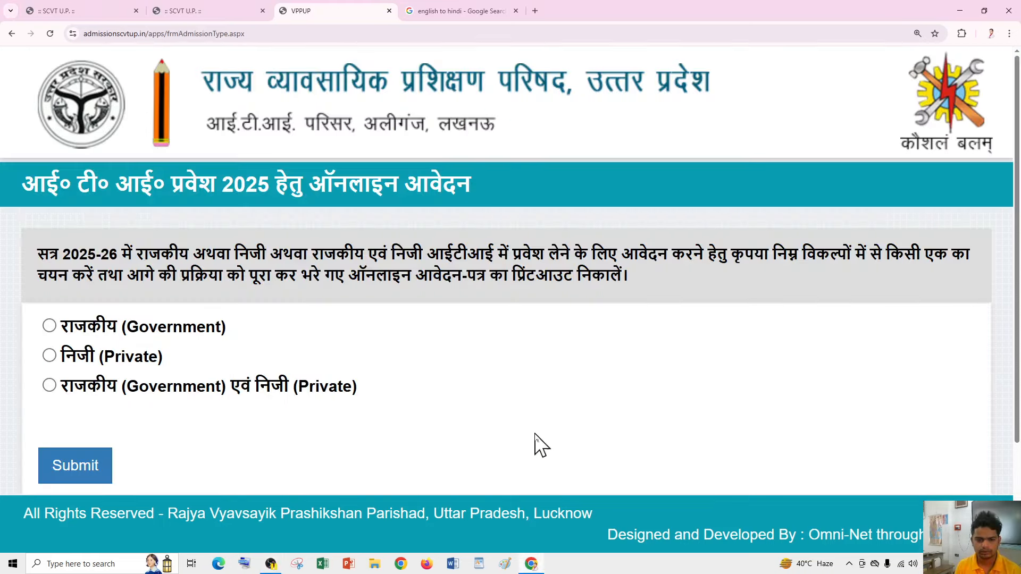
pyautogui.scroll(-3, 256, 289)
pyautogui.scroll(1, 281, 291)
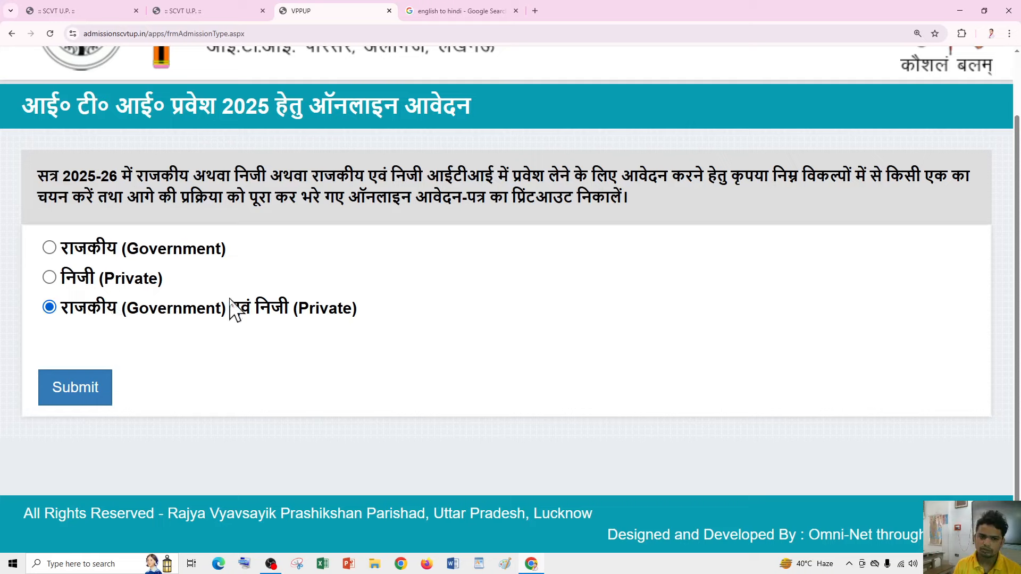
pyautogui.click(61, 388)
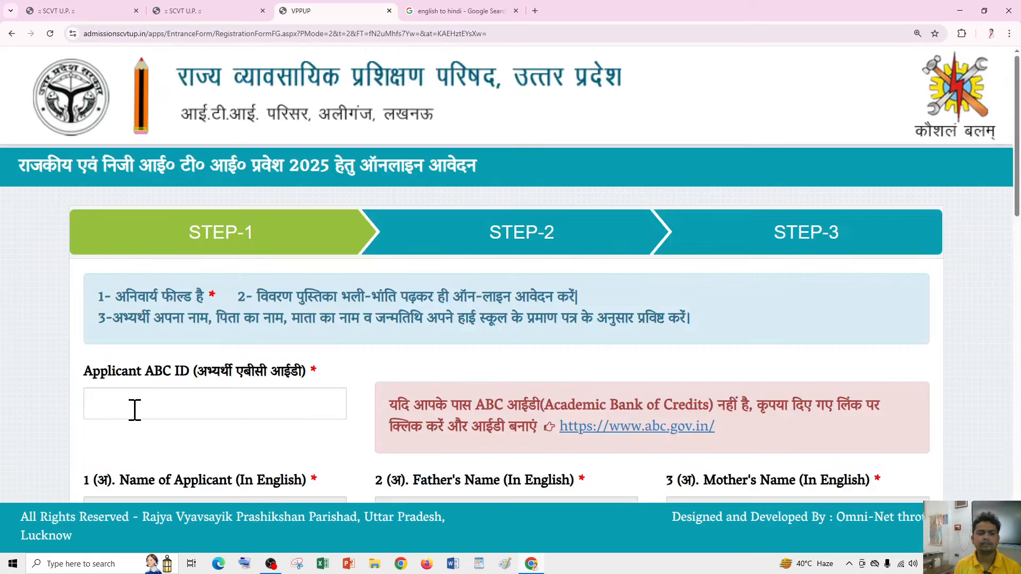
# - Follow the ABC ID field's creation link to the Academic Bank of Credits website
pyautogui.click(218, 394)
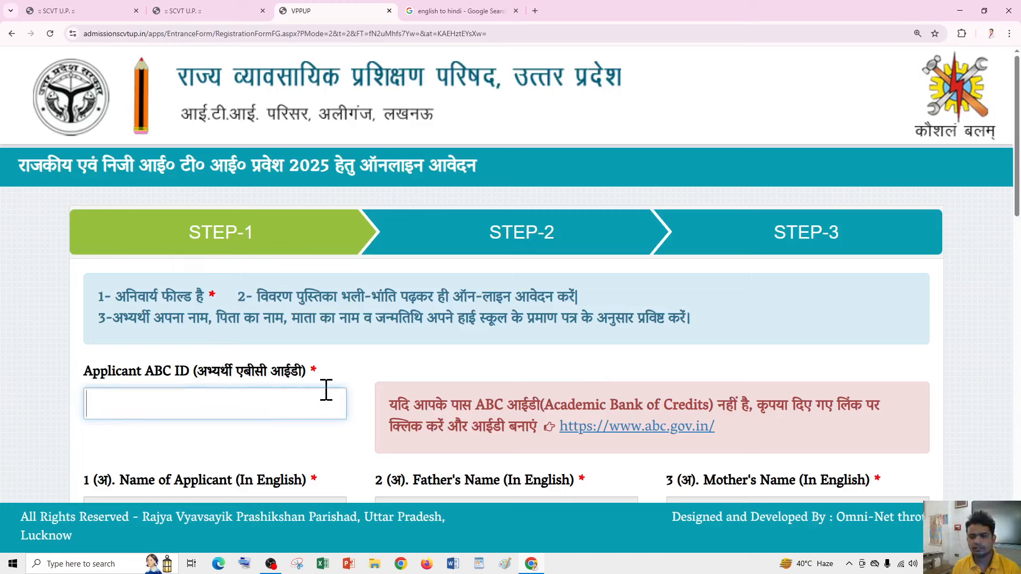
pyautogui.click(622, 431)
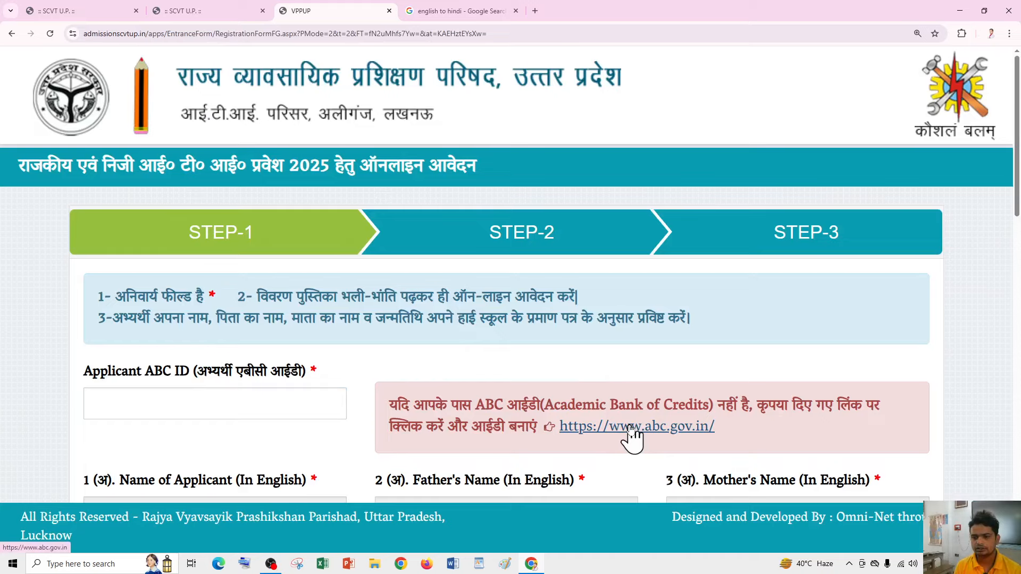
pyautogui.click(631, 428)
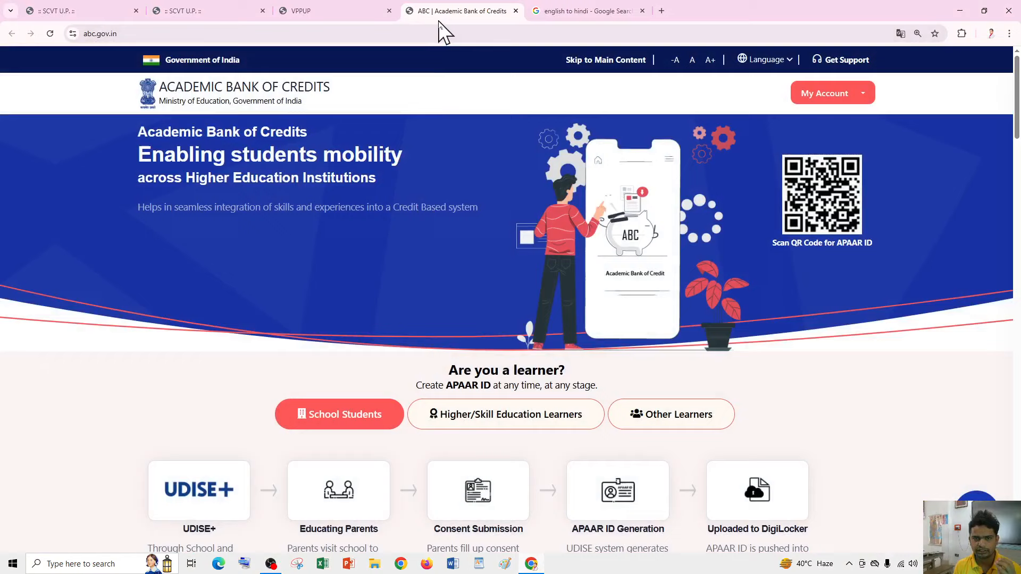
# - Reach student sign-in through DigiLocker, glance at the sign-up form, and return to sign-in
pyautogui.click(860, 94)
pyautogui.click(827, 130)
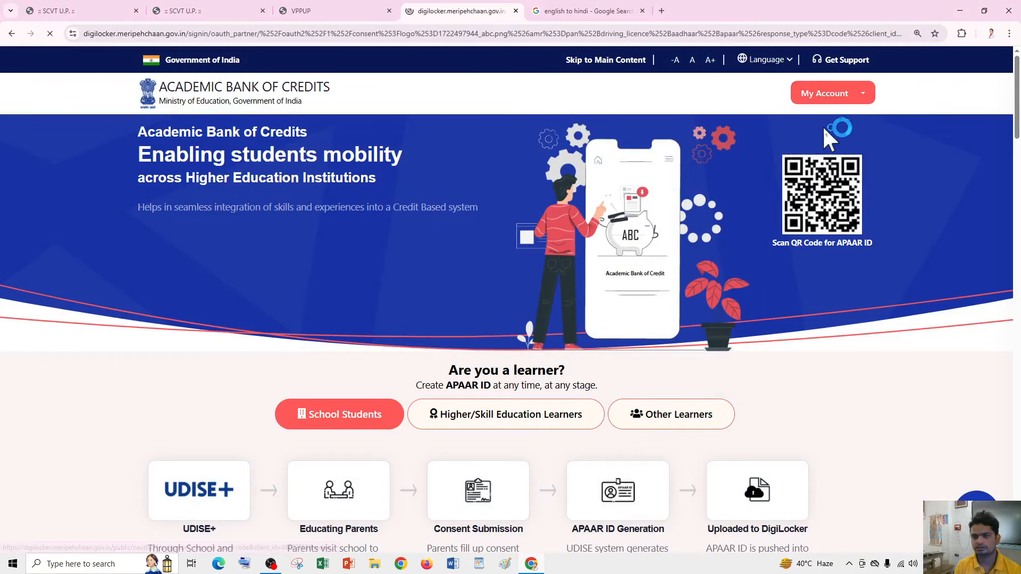
pyautogui.scroll(-2, 434, 287)
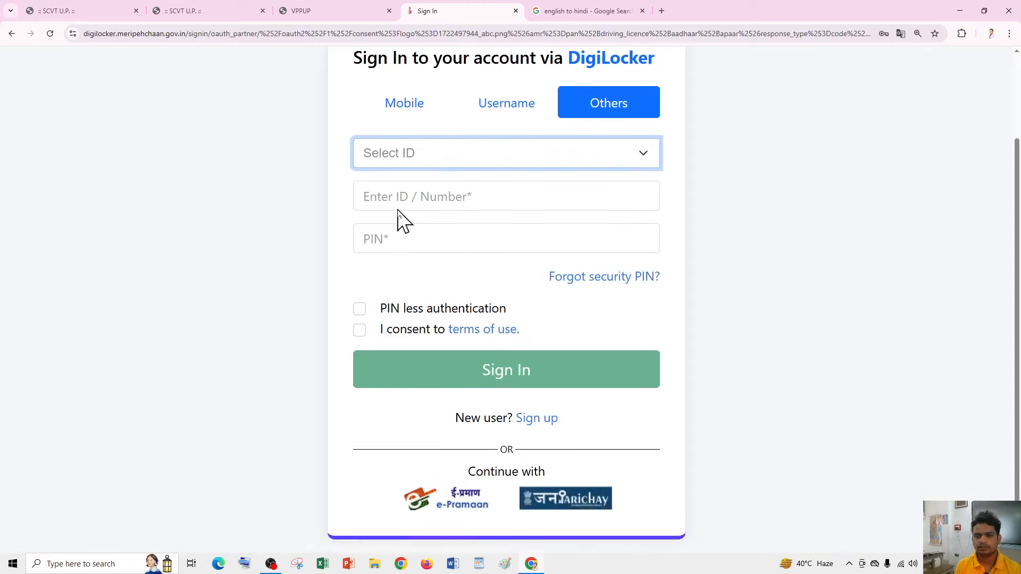
pyautogui.scroll(1, 404, 221)
pyautogui.scroll(-1, 442, 227)
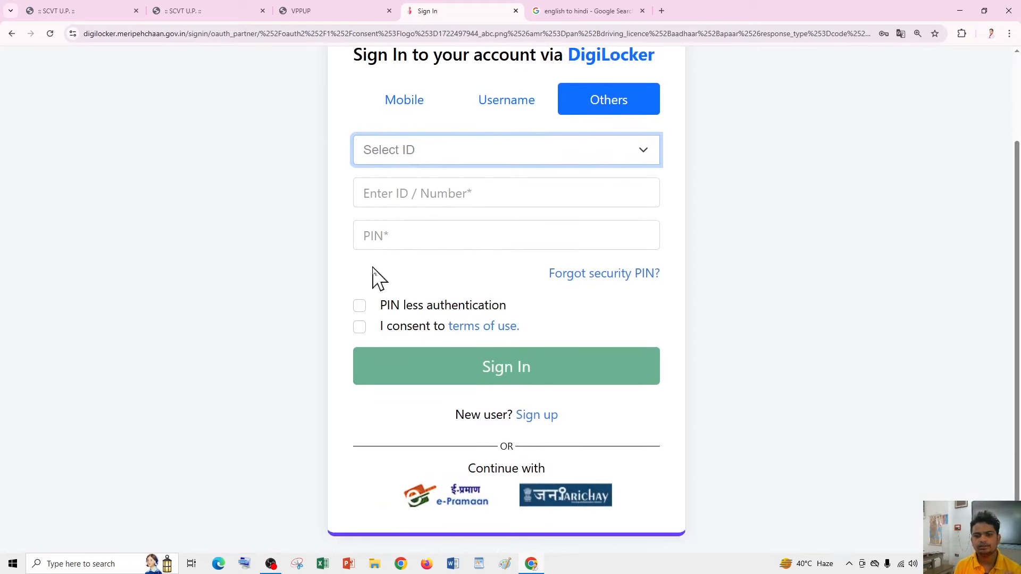
pyautogui.click(533, 415)
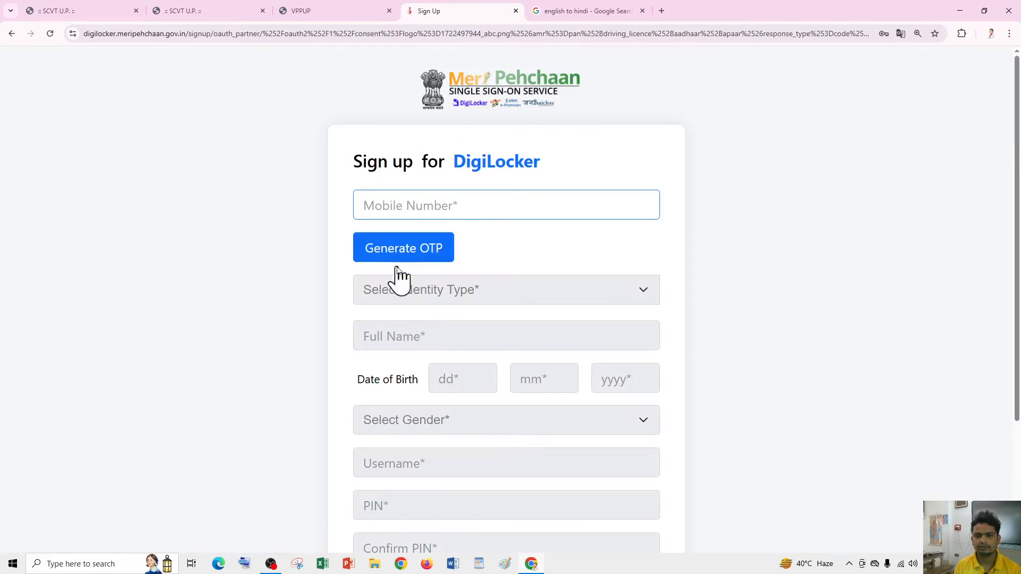
pyautogui.scroll(-3, 408, 298)
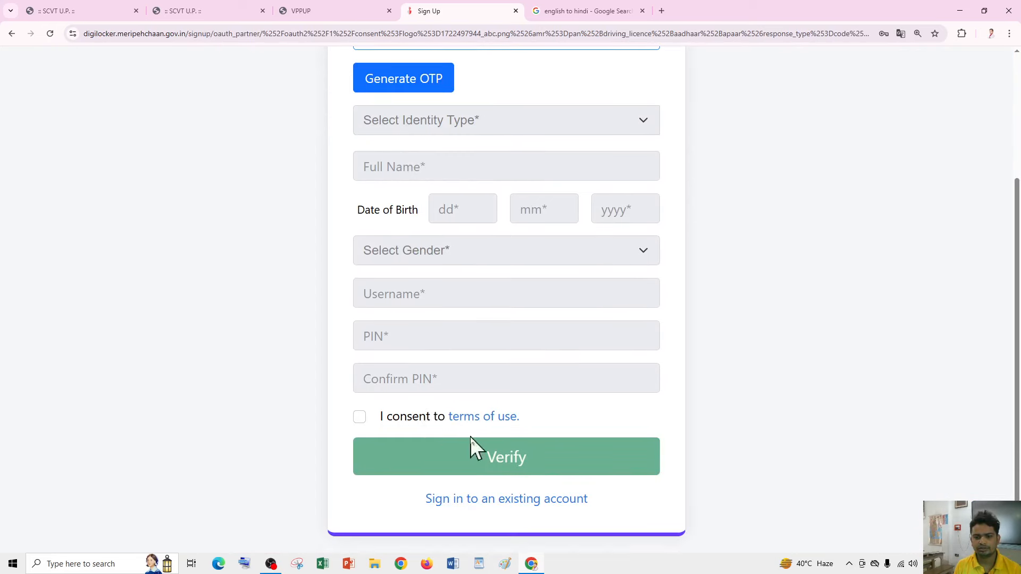
pyautogui.scroll(3, 528, 369)
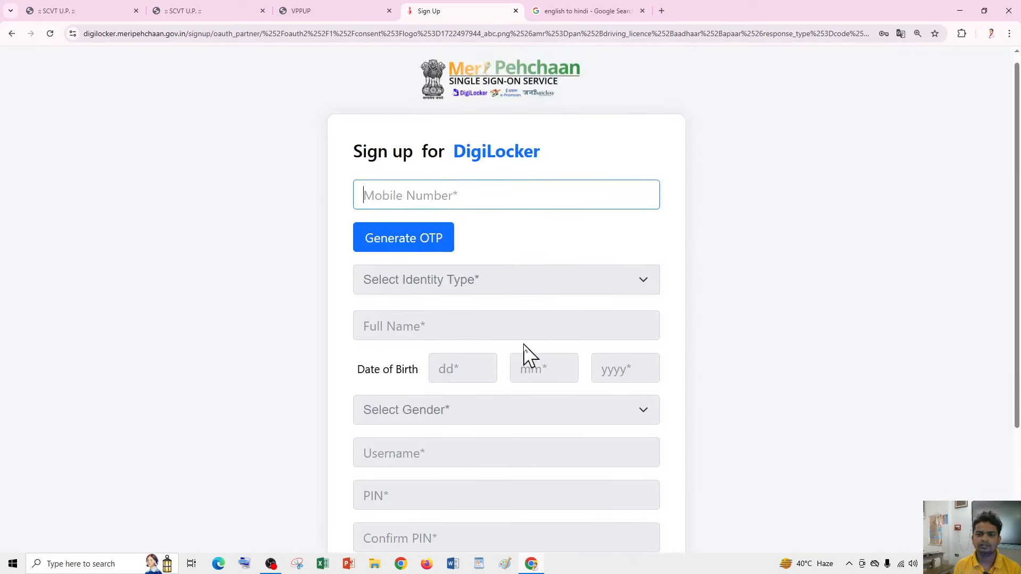
pyautogui.scroll(-3, 529, 353)
pyautogui.click(476, 499)
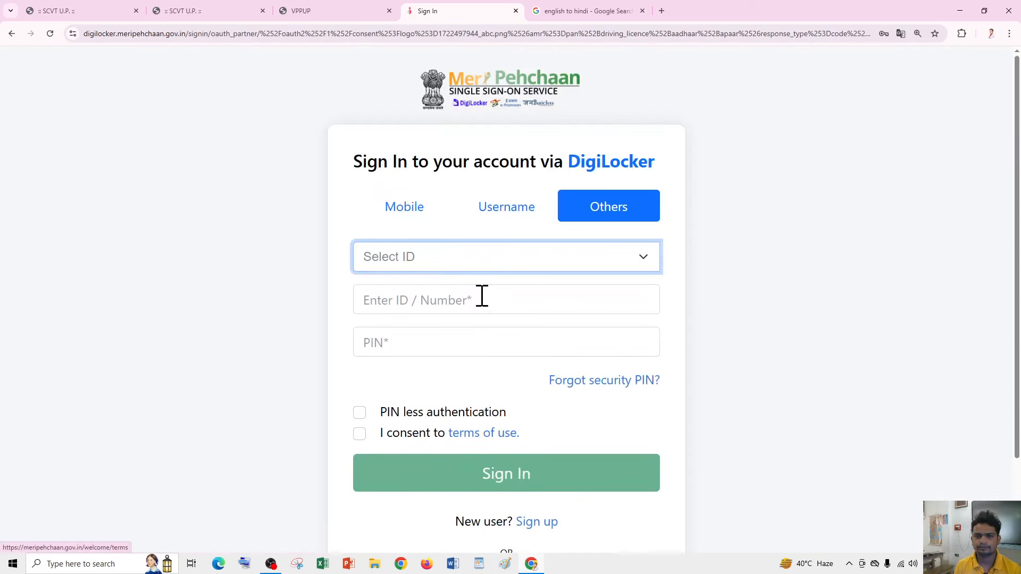
# - Choose Aadhaar as the ID type, enable PIN less authentication, accept the terms, and attempt sign-in
pyautogui.click(413, 257)
pyautogui.click(415, 301)
pyautogui.click(415, 301)
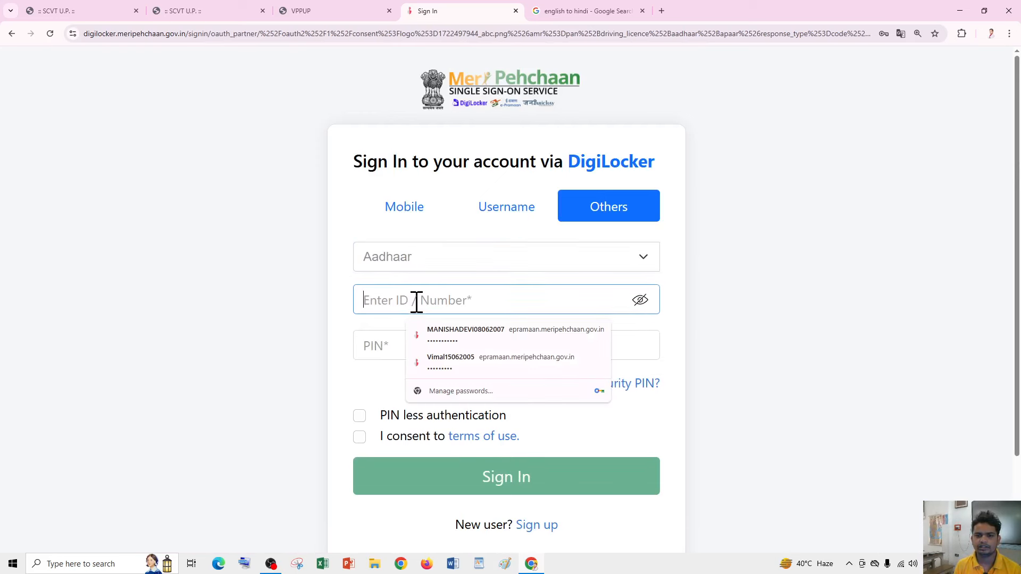
pyautogui.click(680, 288)
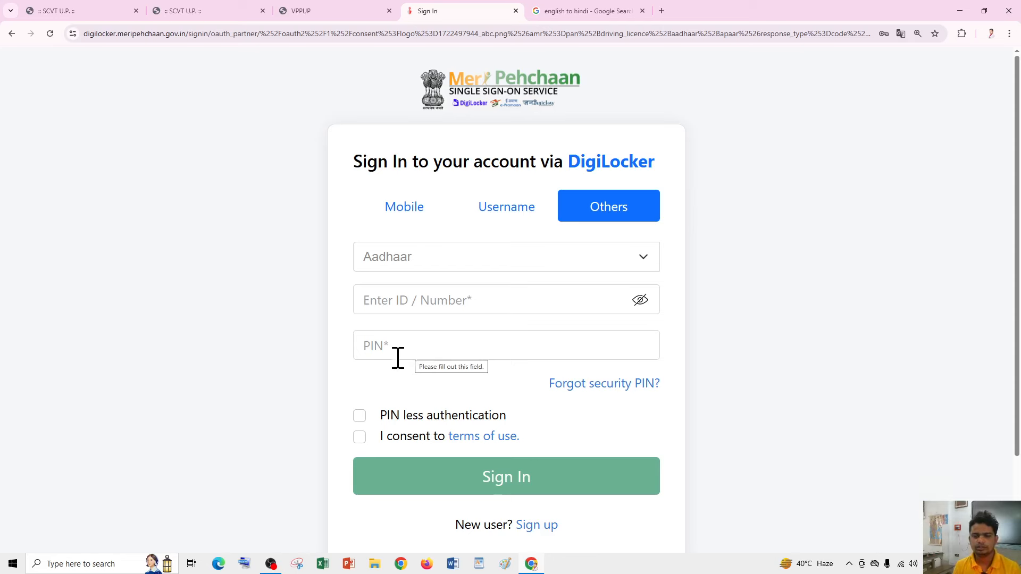
pyautogui.click(360, 417)
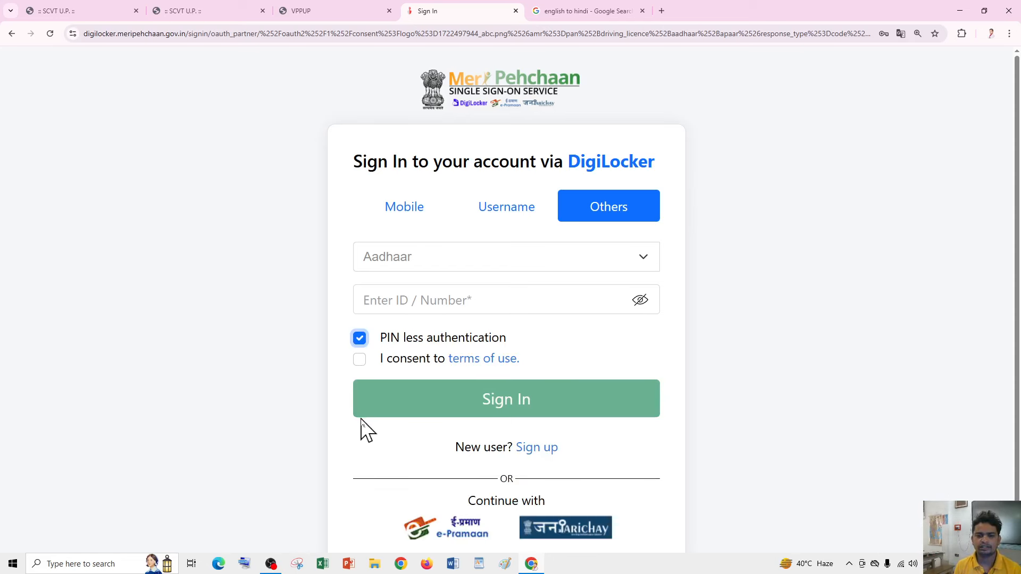
pyautogui.click(359, 359)
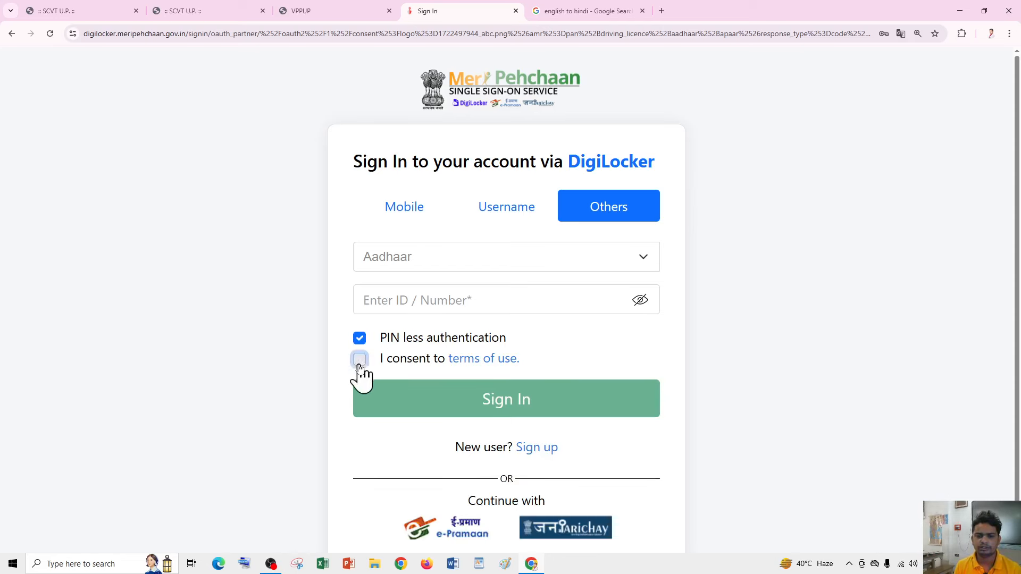
pyautogui.click(507, 407)
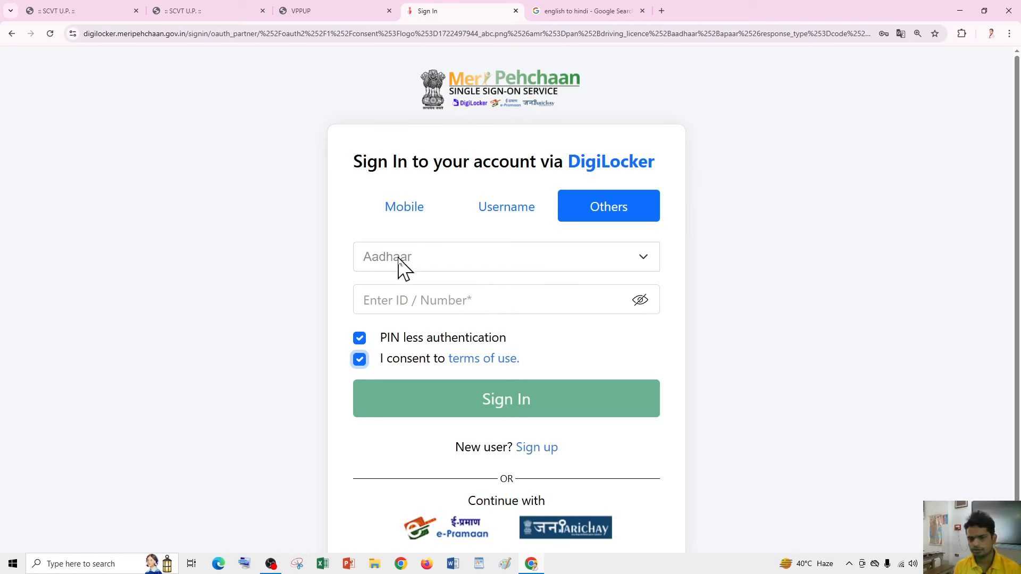
# - Enter the received OTP on the DigiLocker verification page and sign in
pyautogui.click(346, 15)
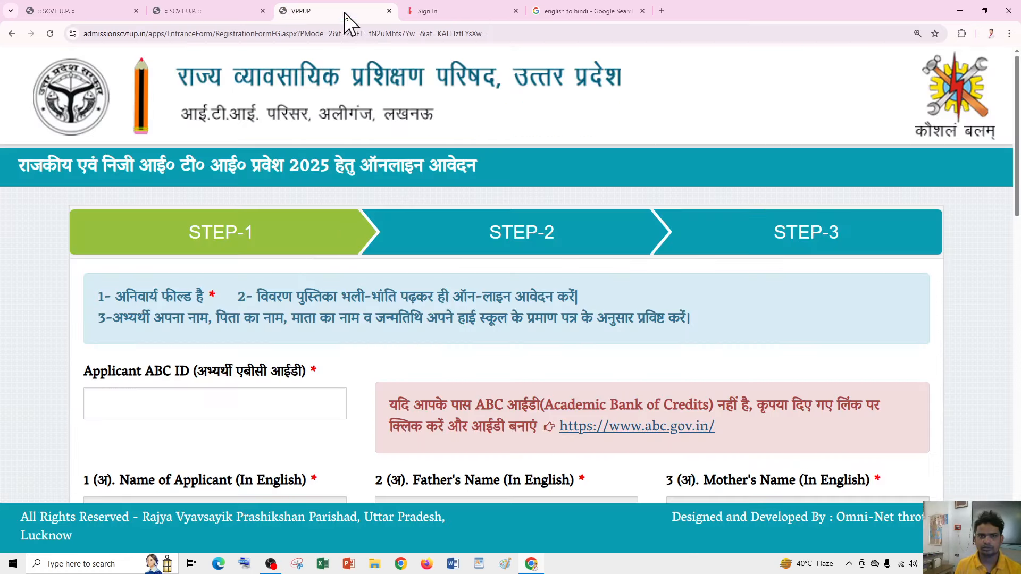
pyautogui.click(258, 396)
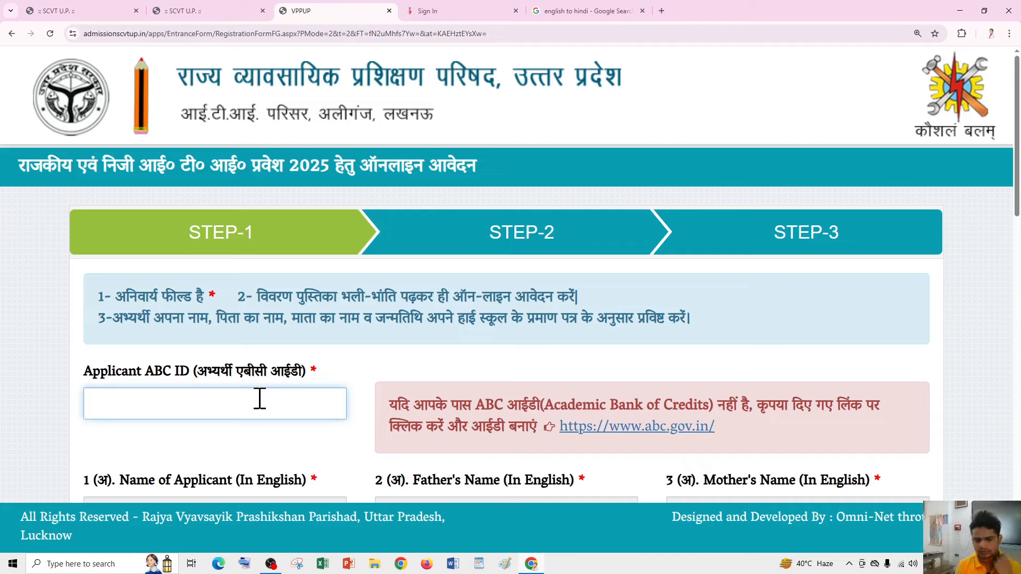
pyautogui.hotkey('ctrl', 'Tab')
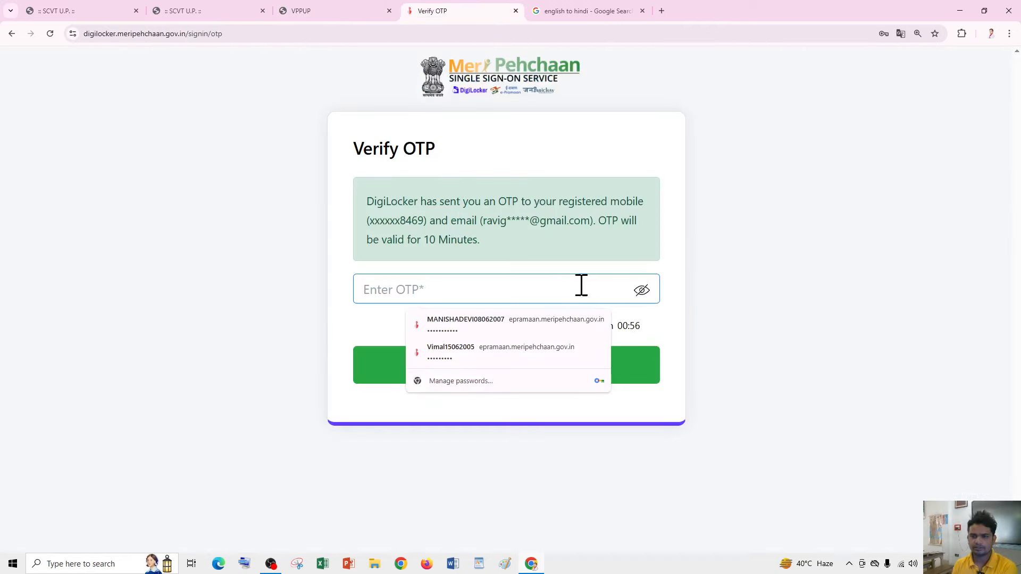
pyautogui.click(601, 183)
pyautogui.click(497, 282)
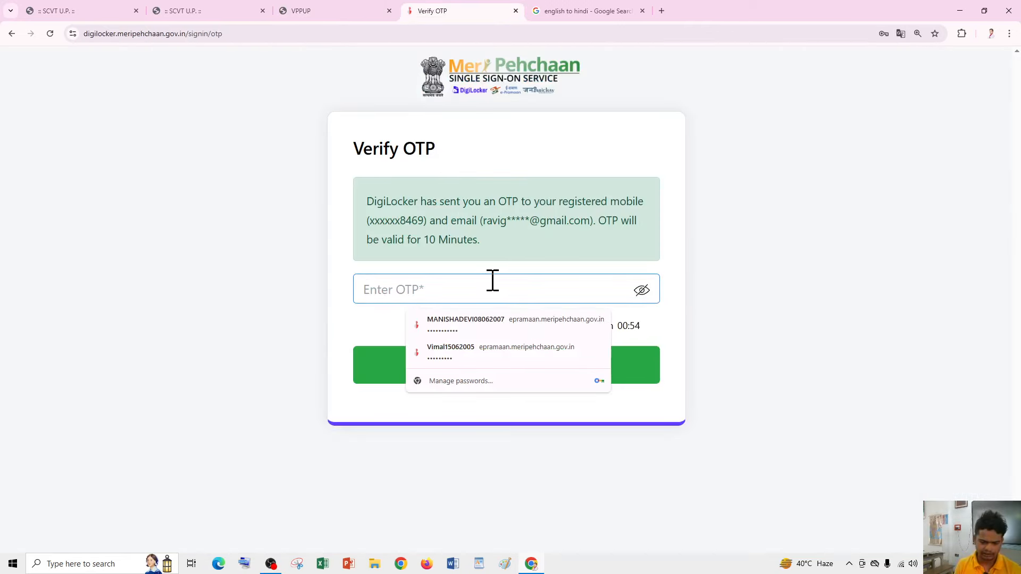
pyautogui.write('12')
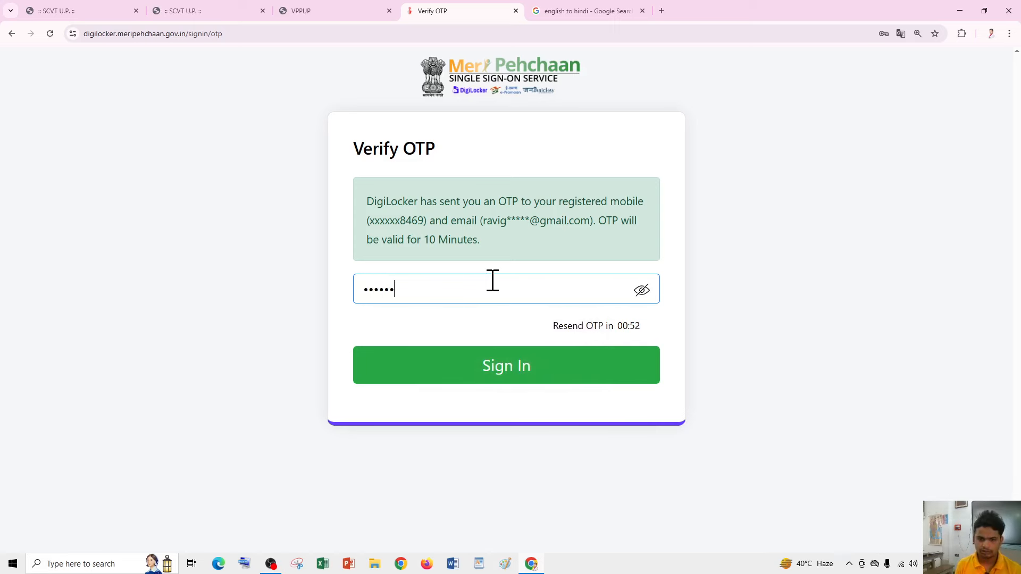
pyautogui.click(489, 375)
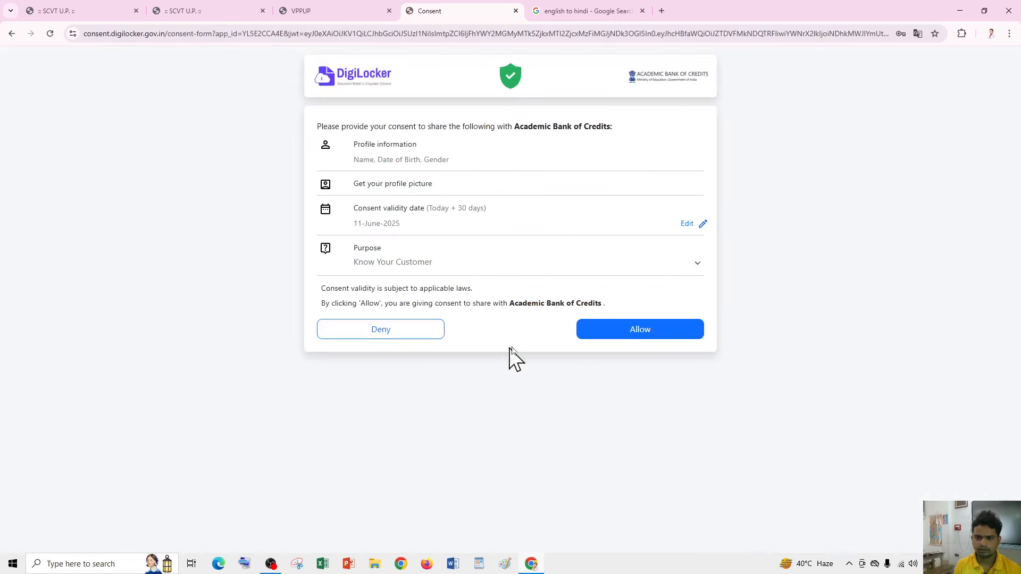
# - Allow sharing with Academic Bank of Credits, select the APAAR ID, and return to the ITI form
pyautogui.click(657, 337)
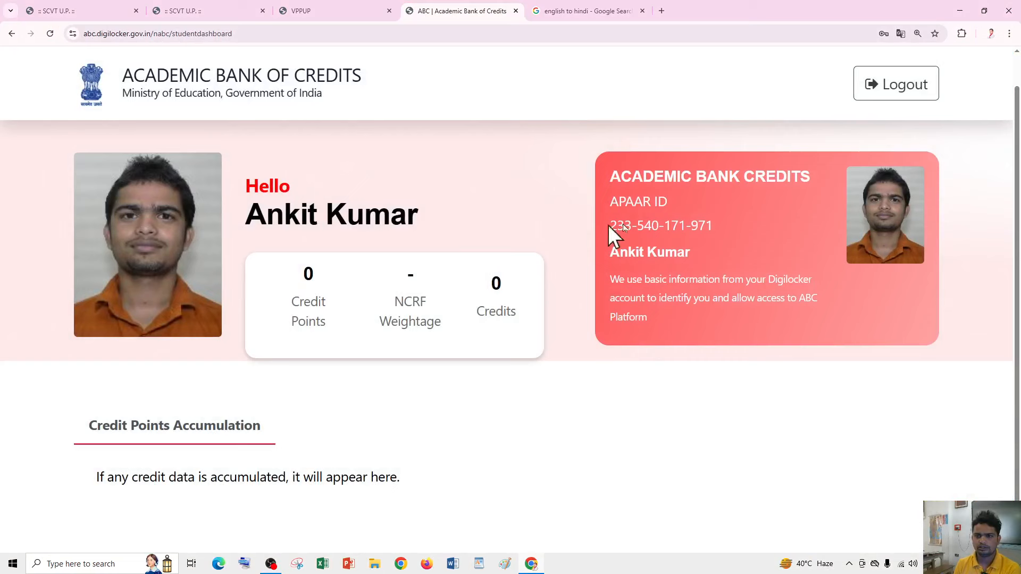
pyautogui.moveTo(612, 230); pyautogui.dragTo(713, 232)
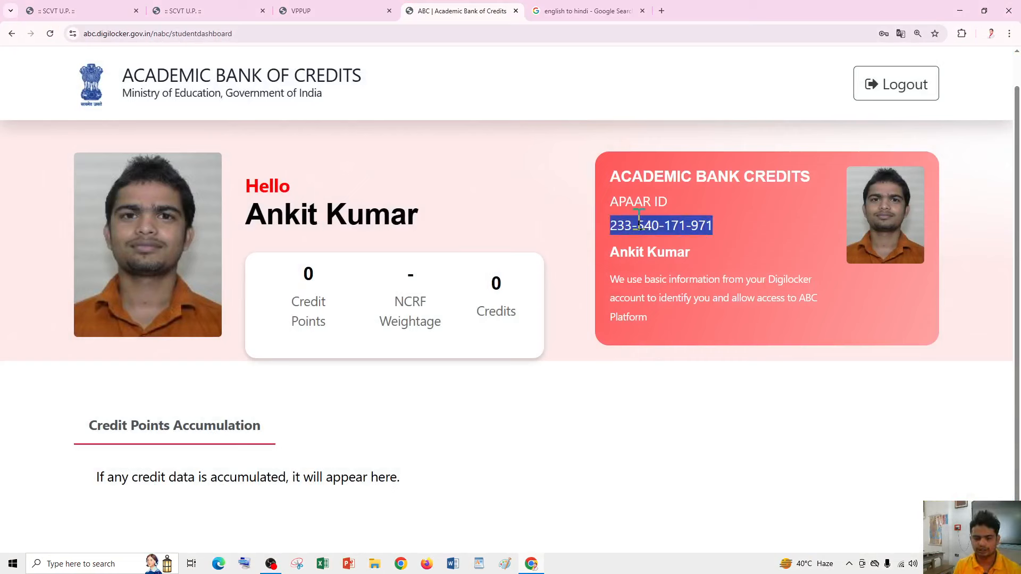
pyautogui.hotkey('ctrl', 'shift', 'Tab')
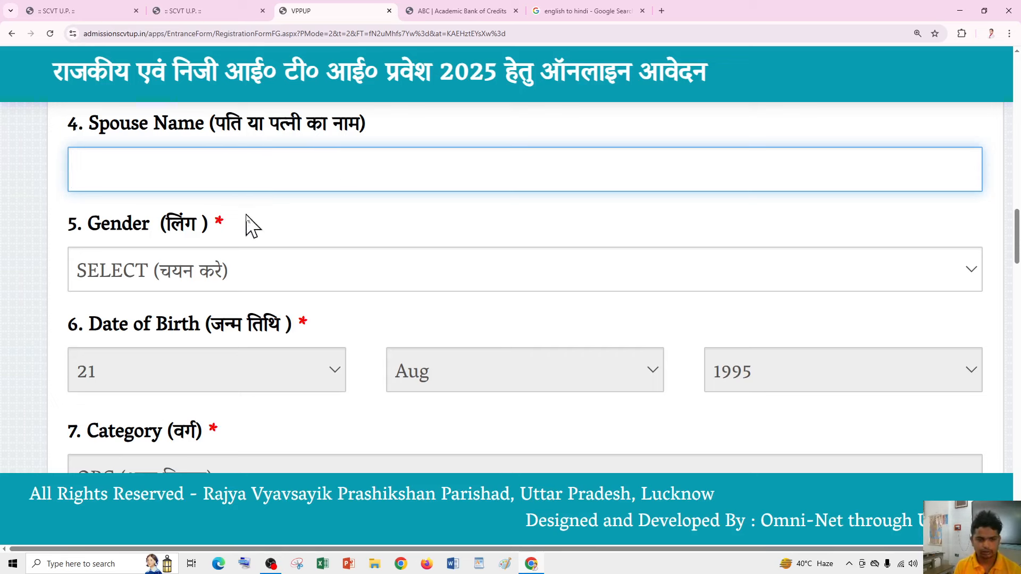
# - Set gender to Male, leaving Sub Category and Disability Type unselected
pyautogui.click(204, 270)
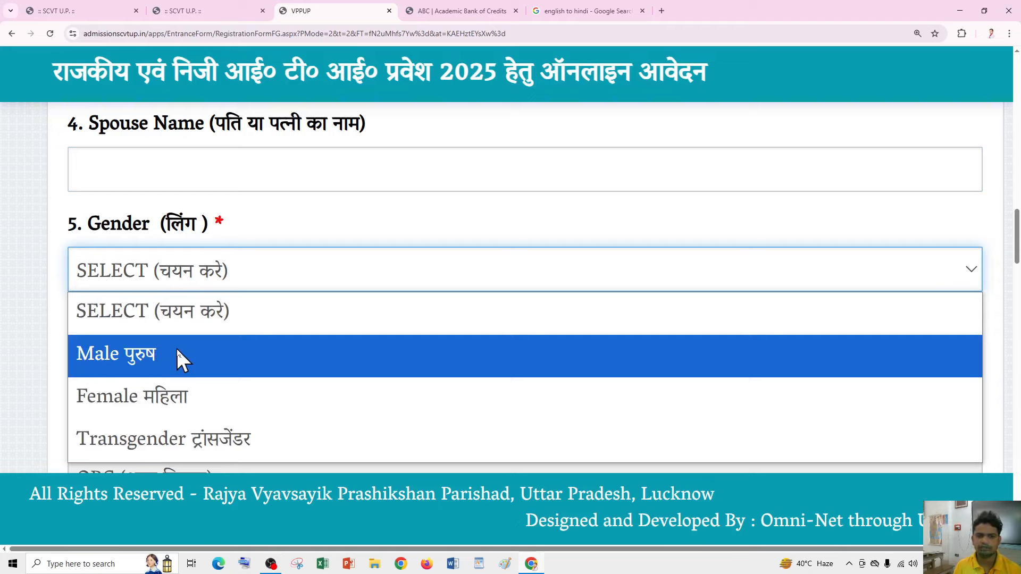
pyautogui.click(180, 357)
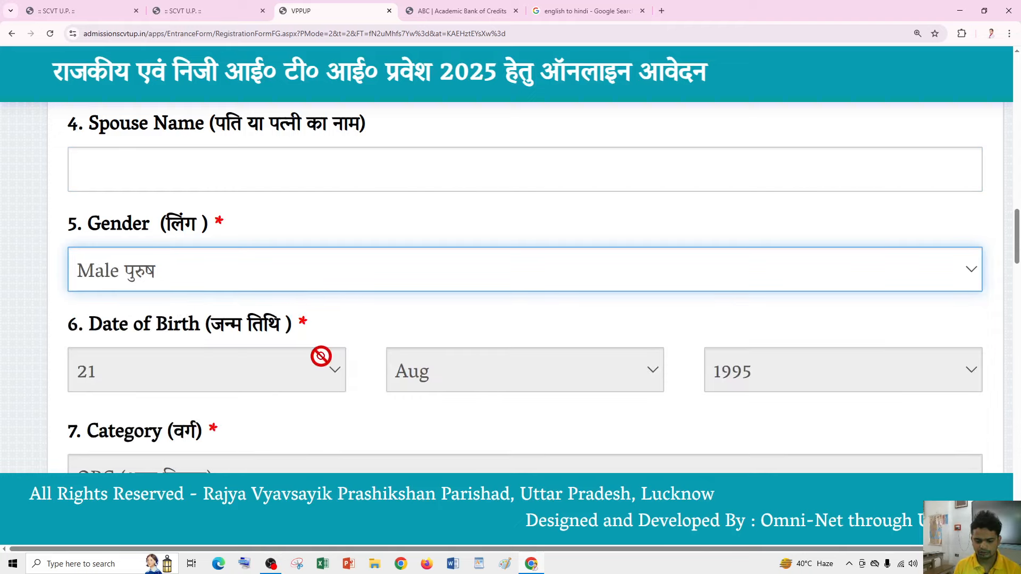
pyautogui.scroll(-3, 467, 376)
pyautogui.scroll(-3, 277, 287)
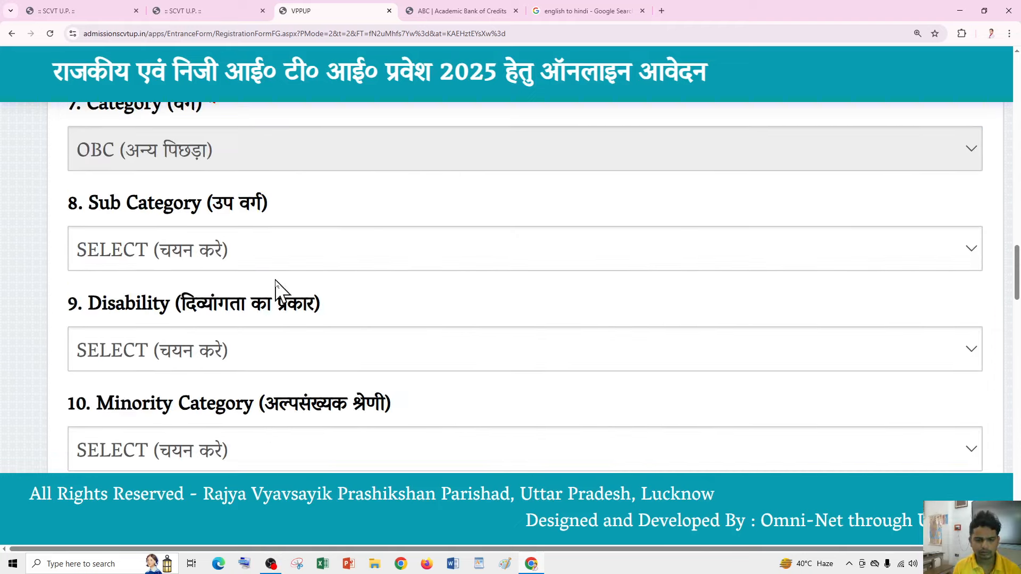
pyautogui.click(177, 256)
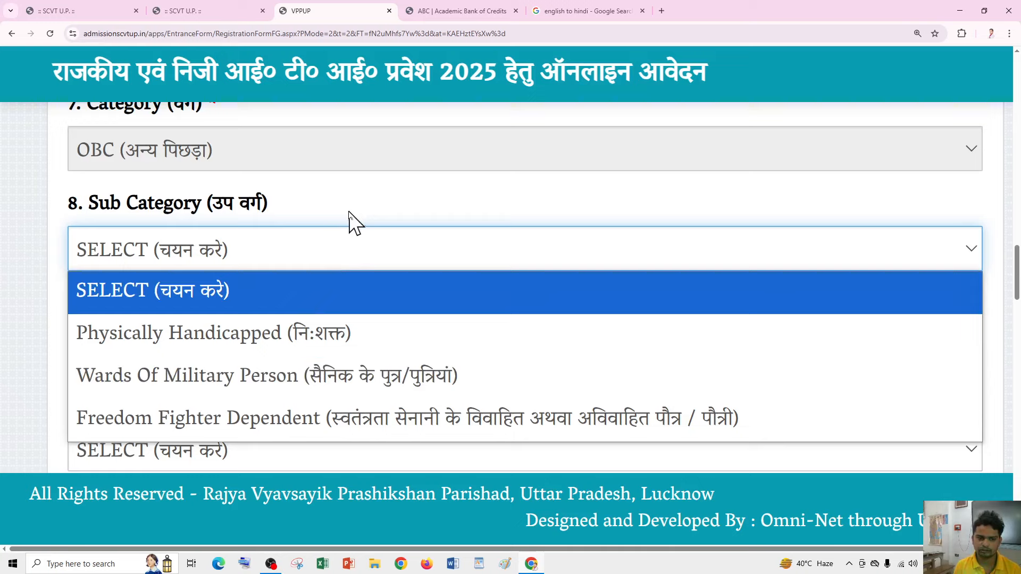
pyautogui.click(348, 215)
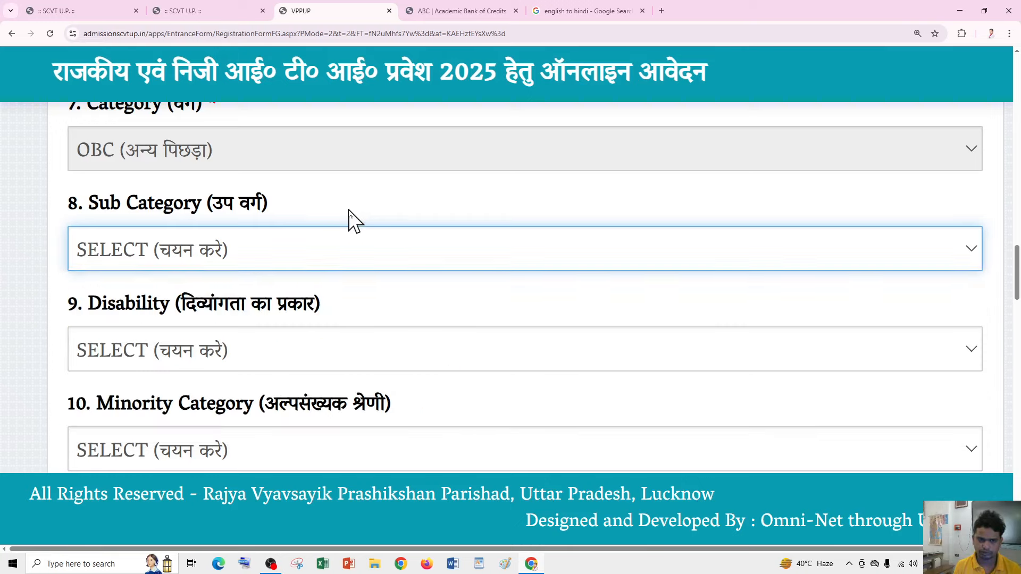
pyautogui.click(319, 350)
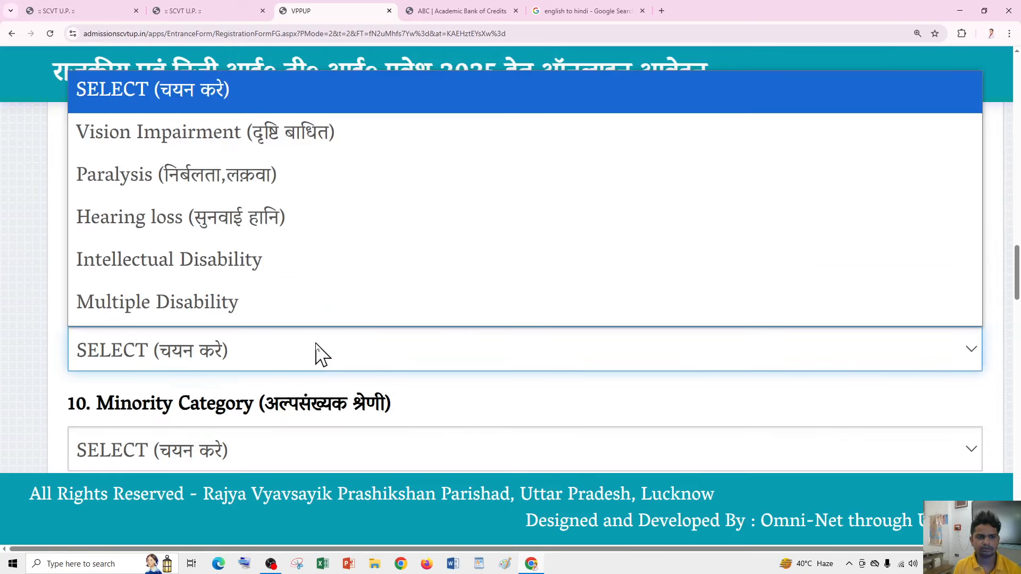
pyautogui.click(316, 345)
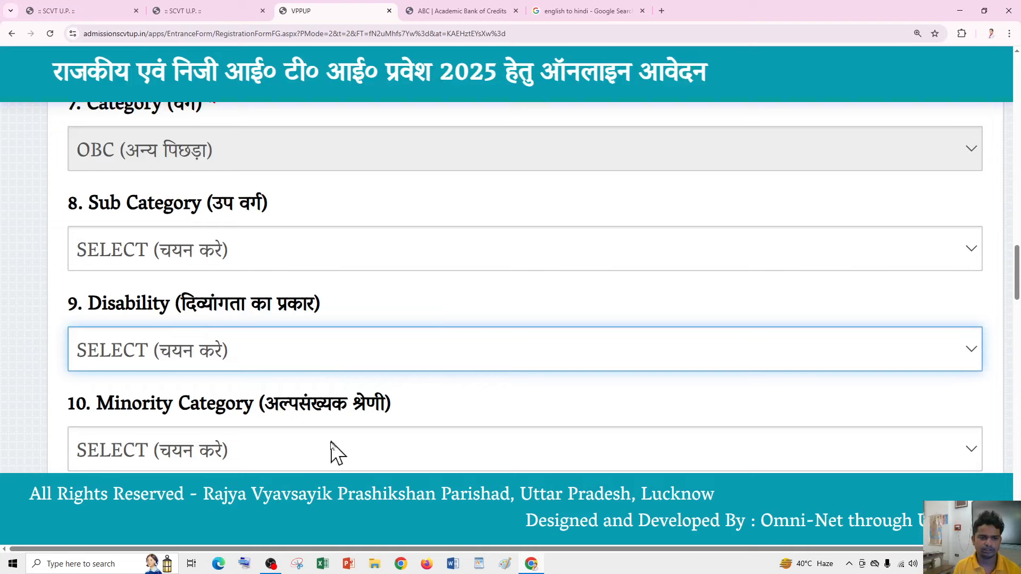
# - Set the Minority Category to NA
pyautogui.click(216, 450)
pyautogui.click(202, 452)
pyautogui.click(201, 451)
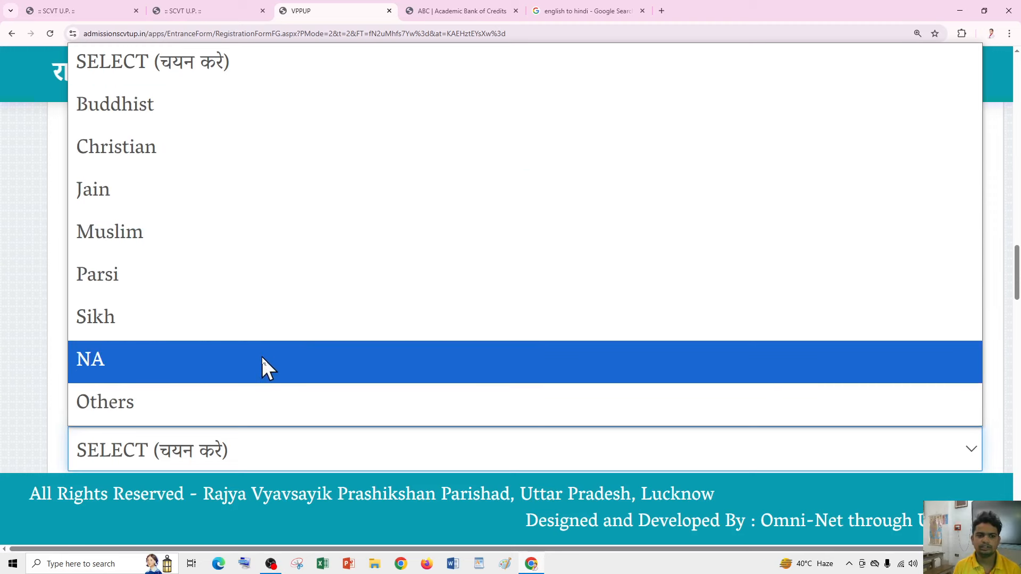
pyautogui.click(261, 360)
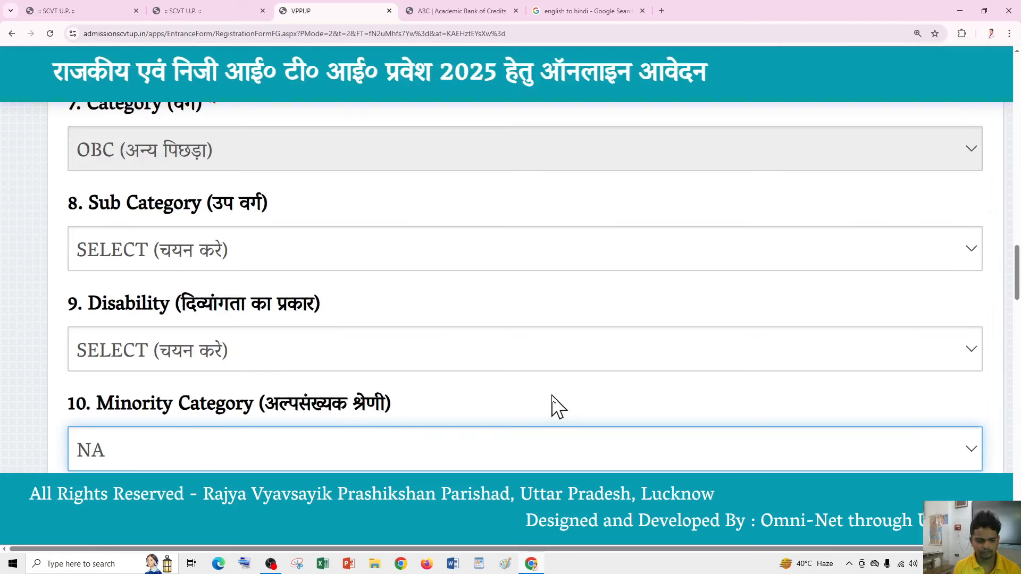
pyautogui.scroll(-8, 553, 404)
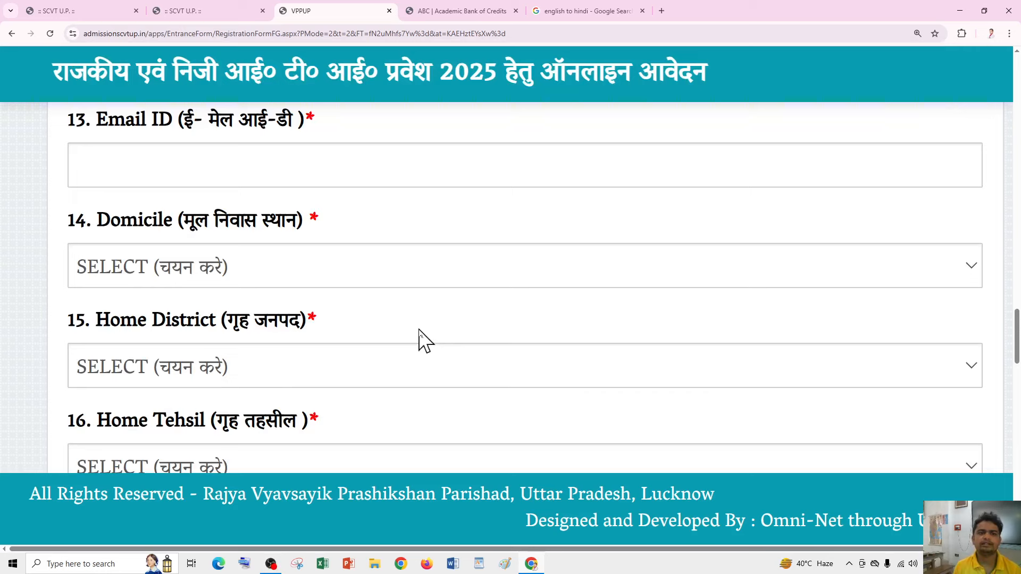
# - Choose Uttar Pradesh as the domicile
pyautogui.click(348, 161)
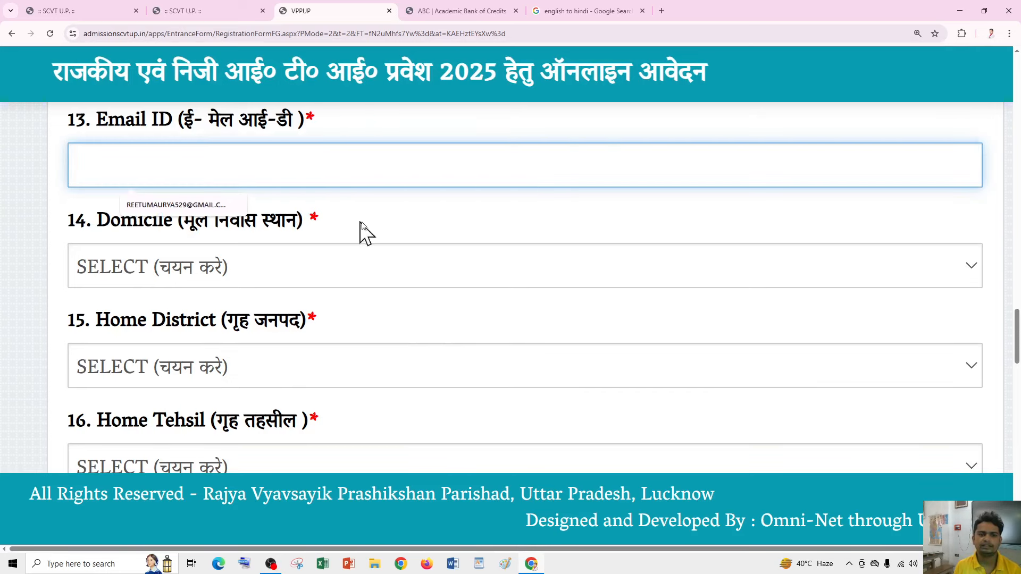
pyautogui.click(395, 211)
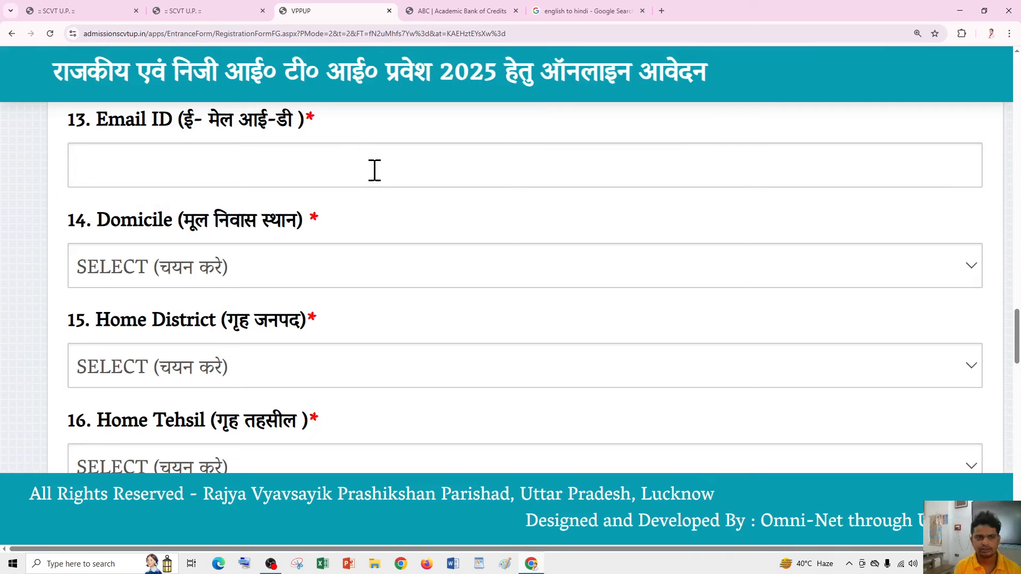
pyautogui.click(287, 260)
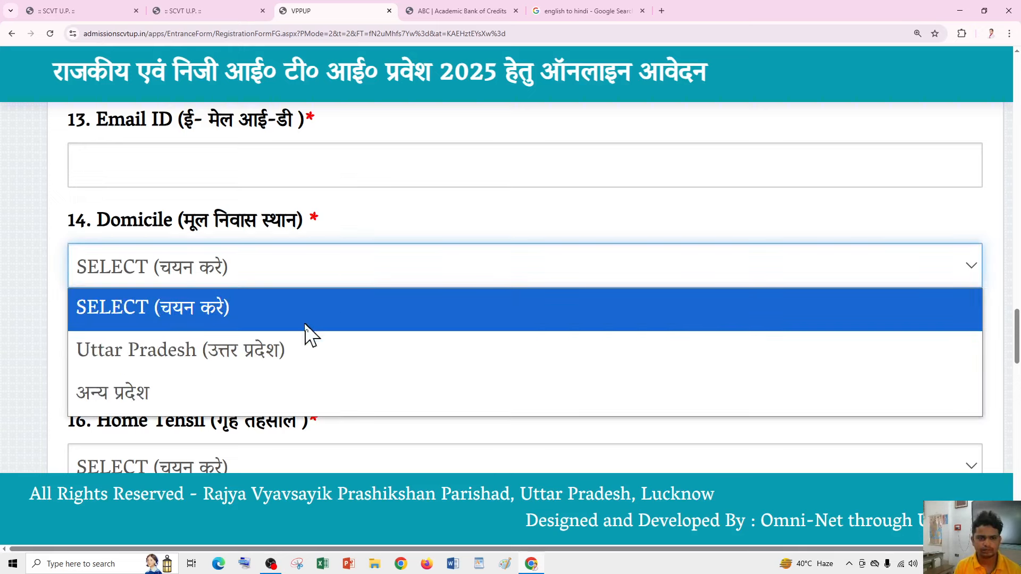
pyautogui.click(293, 352)
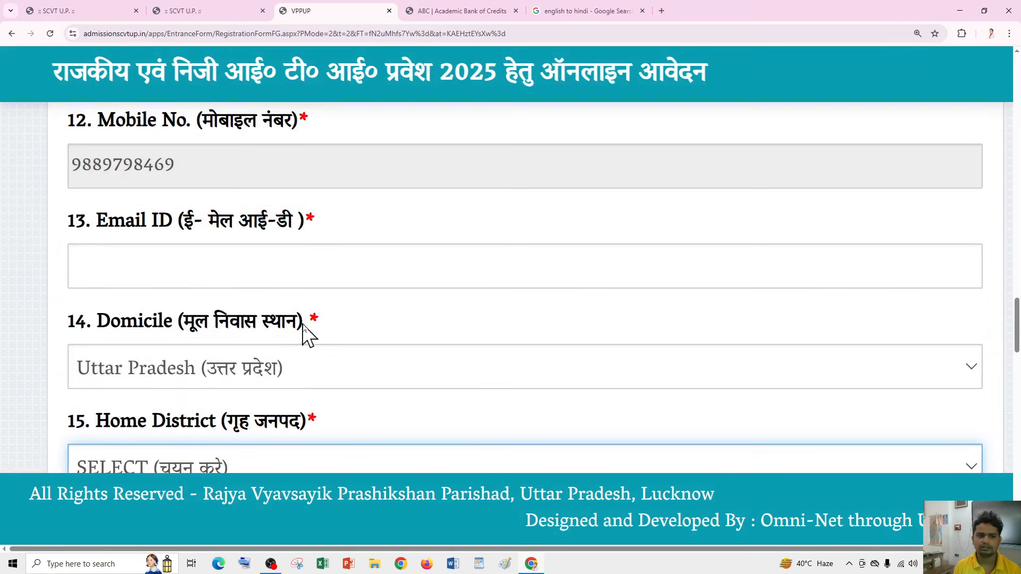
pyautogui.scroll(-1, 314, 332)
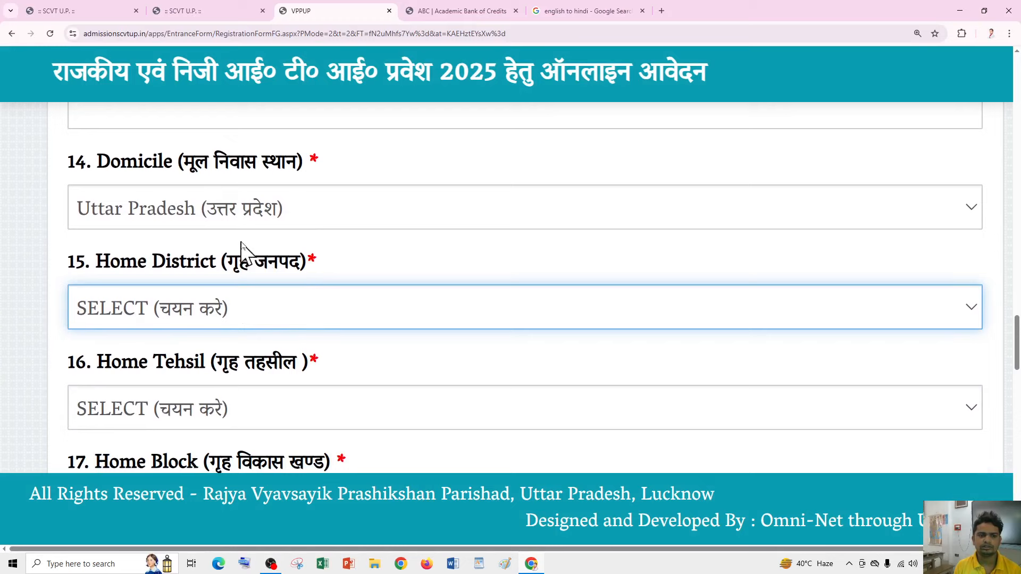
# - Set home district Raibareli, home tehsil Salon and home block SALON
pyautogui.click(250, 318)
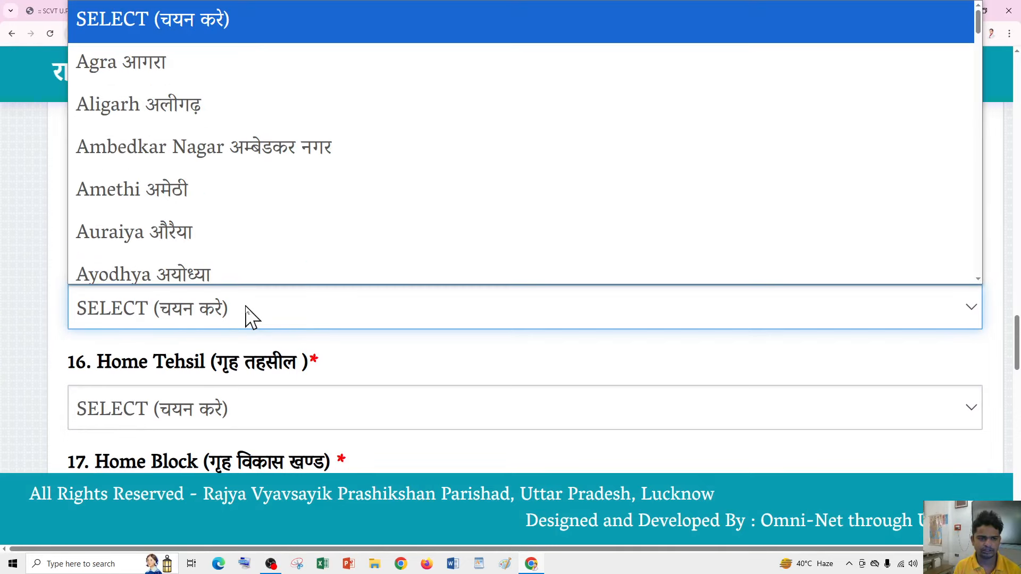
pyautogui.scroll(-12, 276, 217)
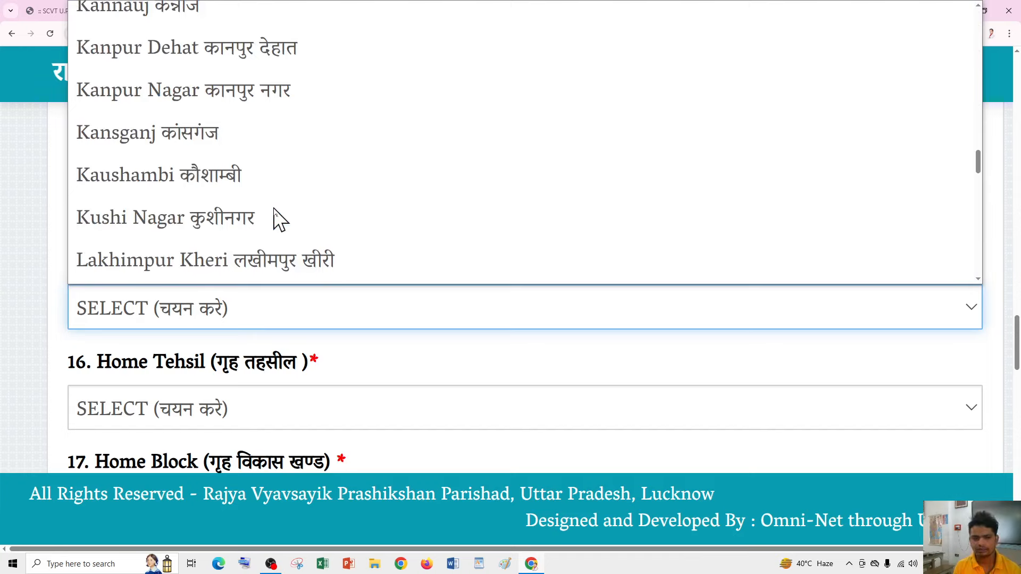
pyautogui.press('r')
pyautogui.click(263, 259)
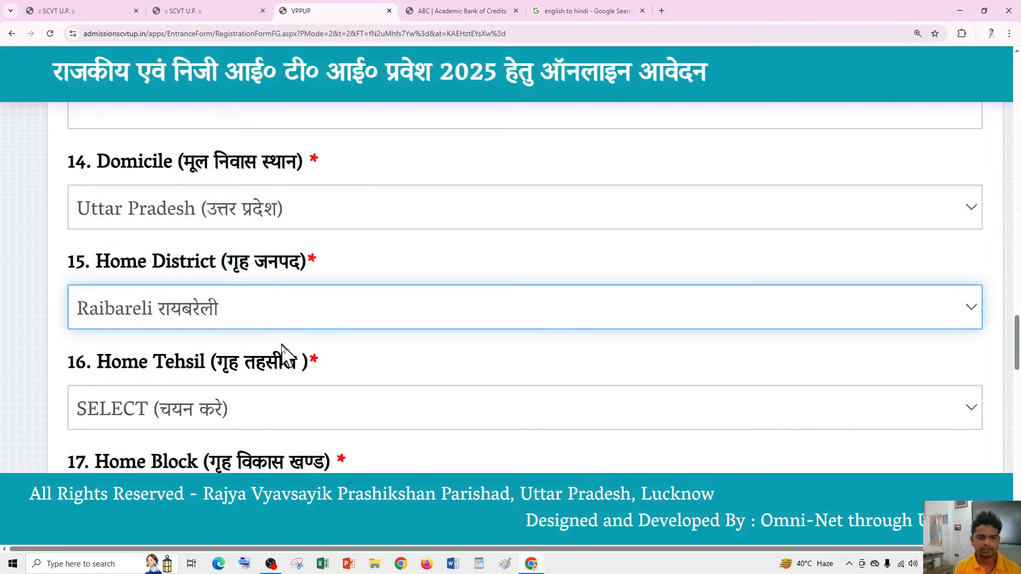
pyautogui.scroll(-1, 309, 374)
pyautogui.click(299, 367)
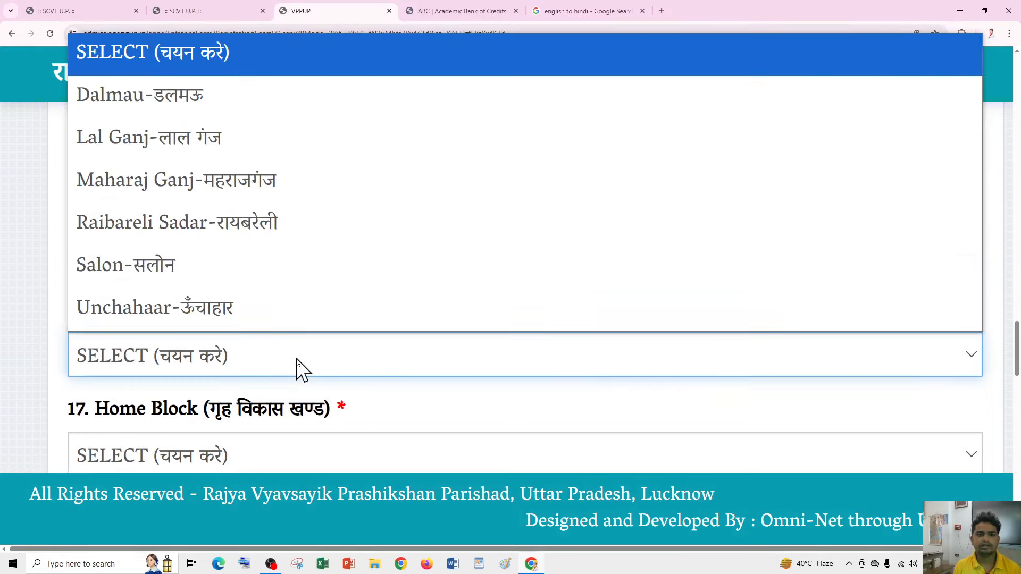
pyautogui.click(254, 266)
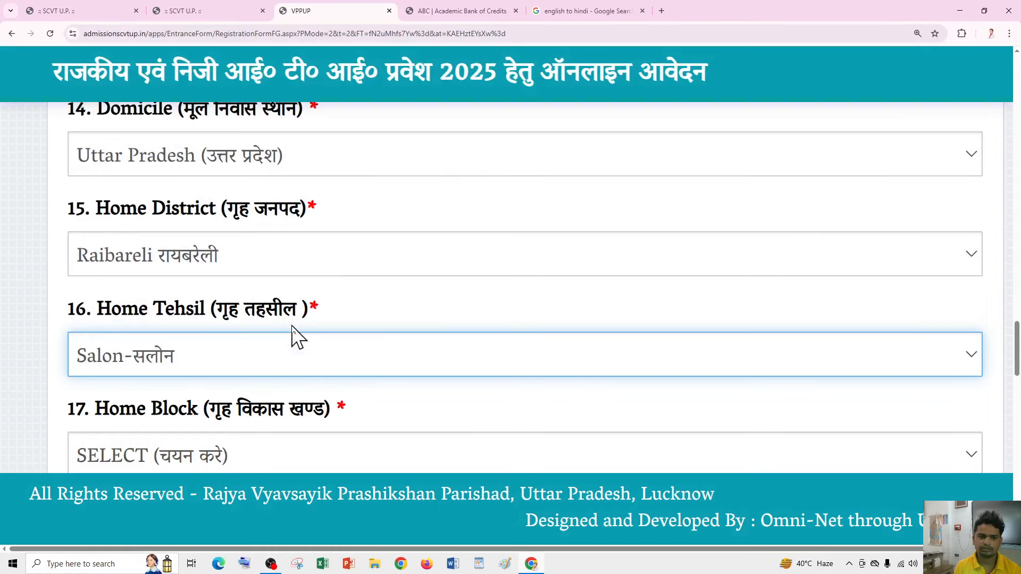
pyautogui.scroll(-2, 296, 336)
pyautogui.click(210, 346)
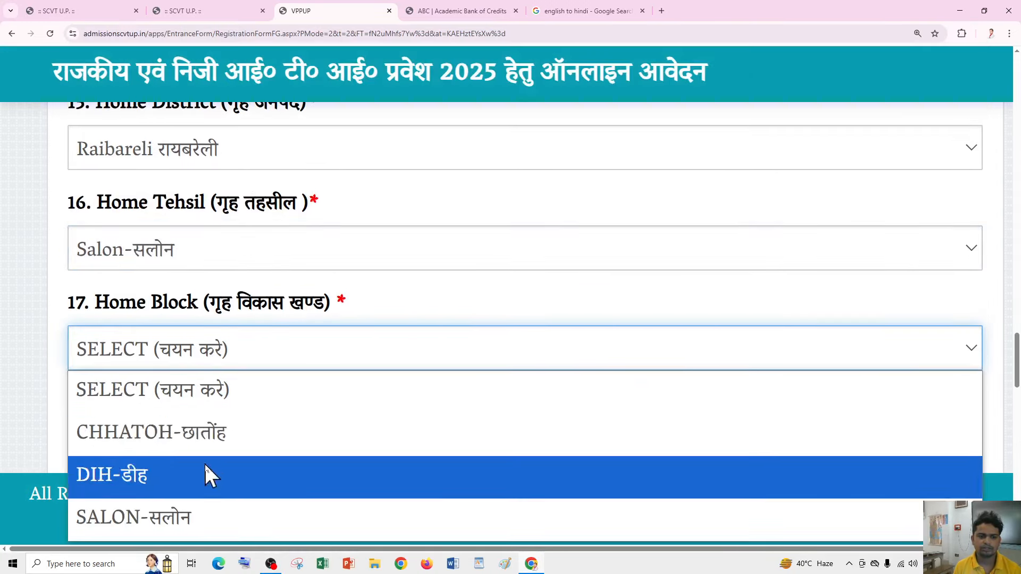
pyautogui.click(205, 519)
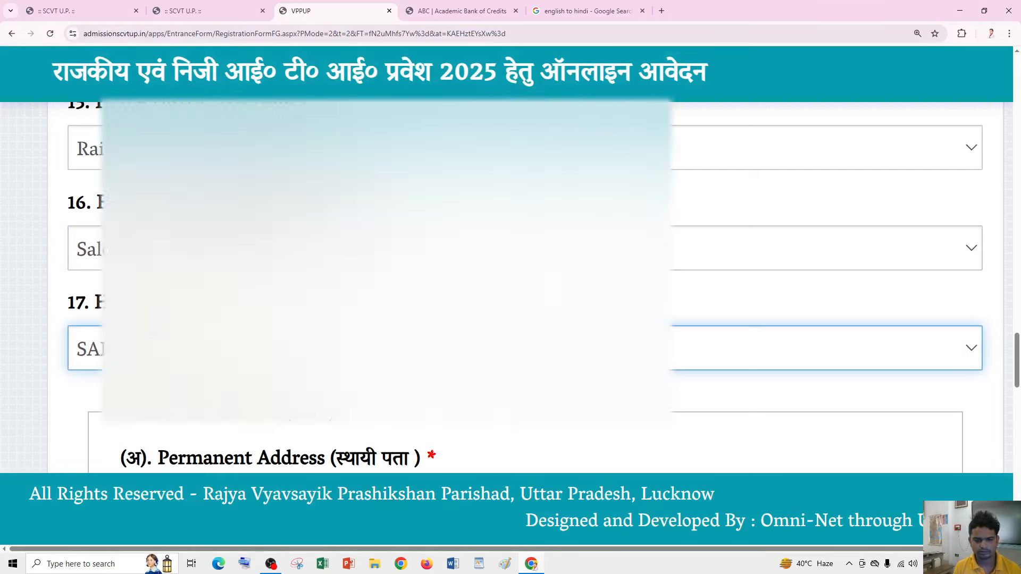
# - Zoom the page out and enter the applicant's e-mail address in Email ID
pyautogui.hotkey('ctrl', '-')
pyautogui.scroll(5, 770, 260)
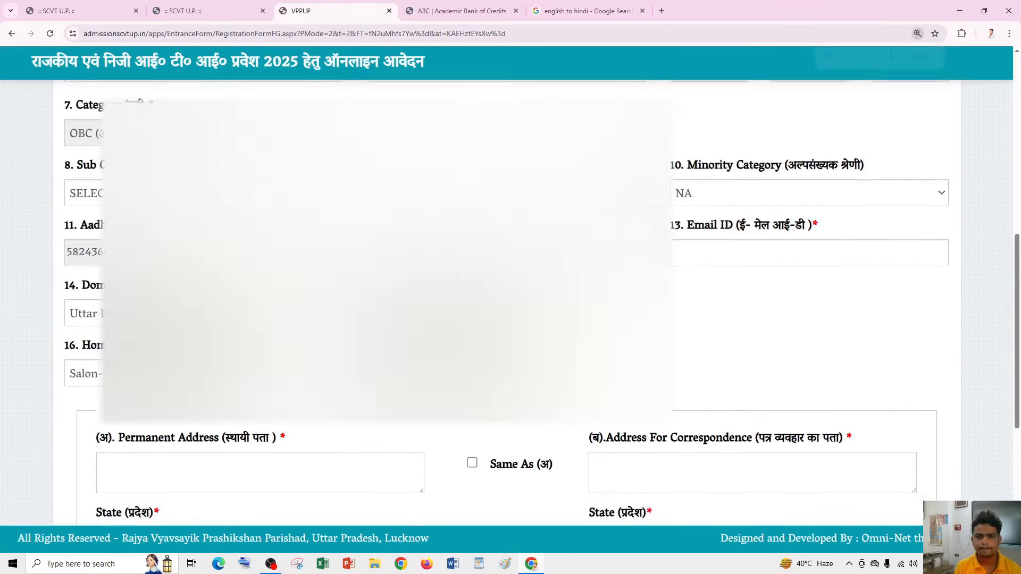
pyautogui.scroll(-1, 724, 274)
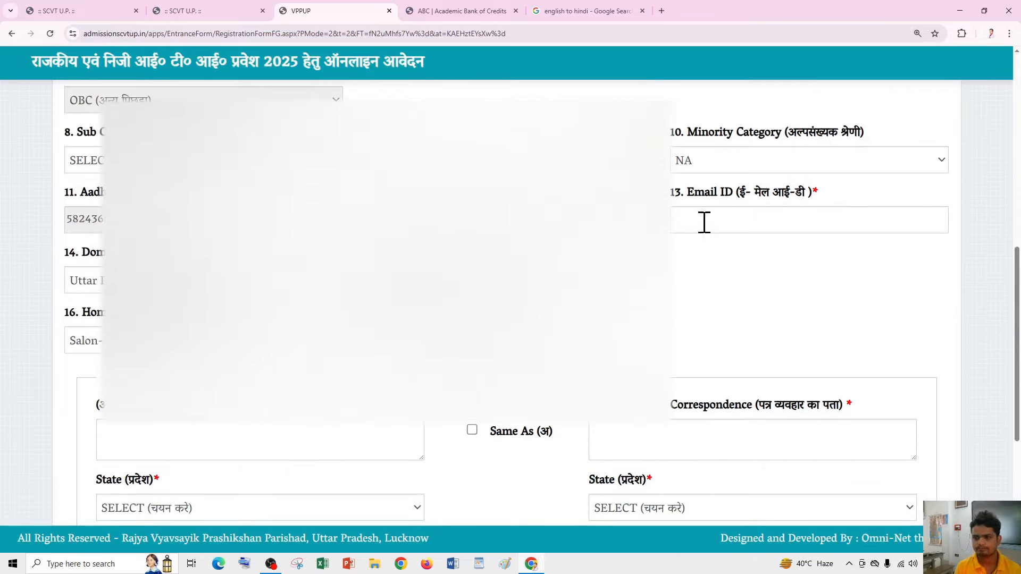
pyautogui.click(704, 223)
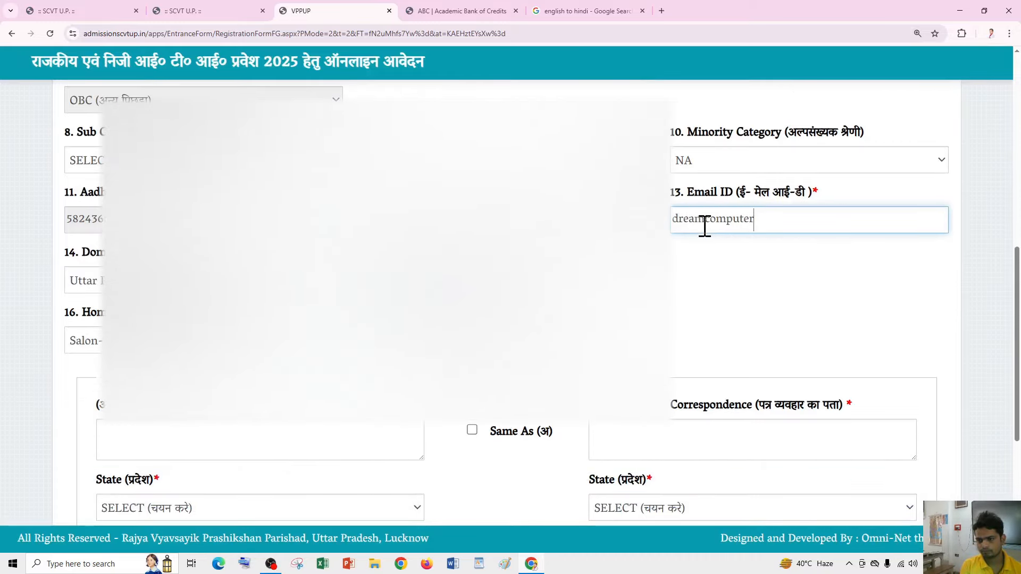
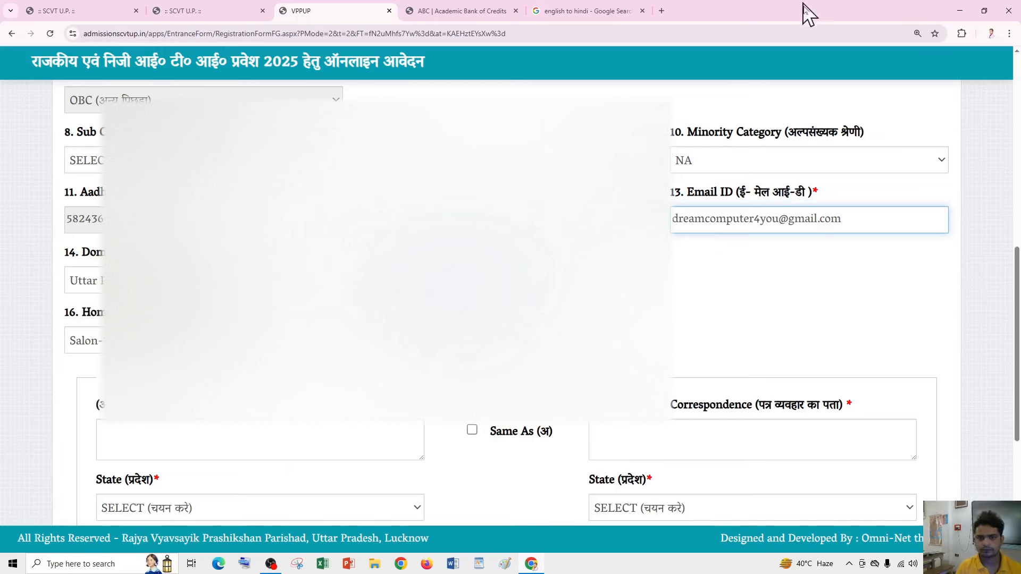
pyautogui.click(706, 292)
# - Scroll to section 18 and place the cursor in the permanent address field
pyautogui.scroll(3, 638, 287)
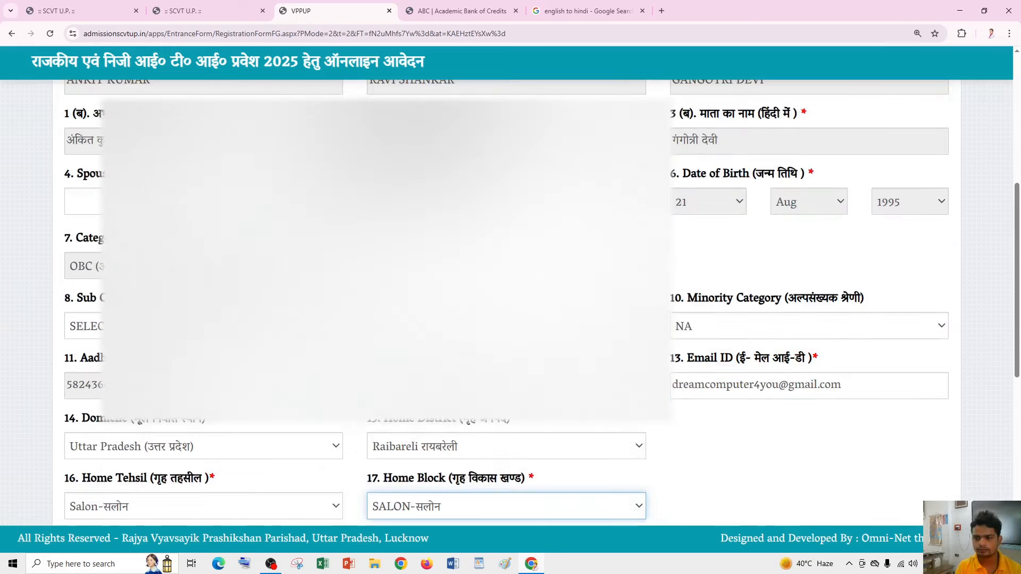
pyautogui.scroll(-2, 511, 287)
pyautogui.scroll(-6, 511, 287)
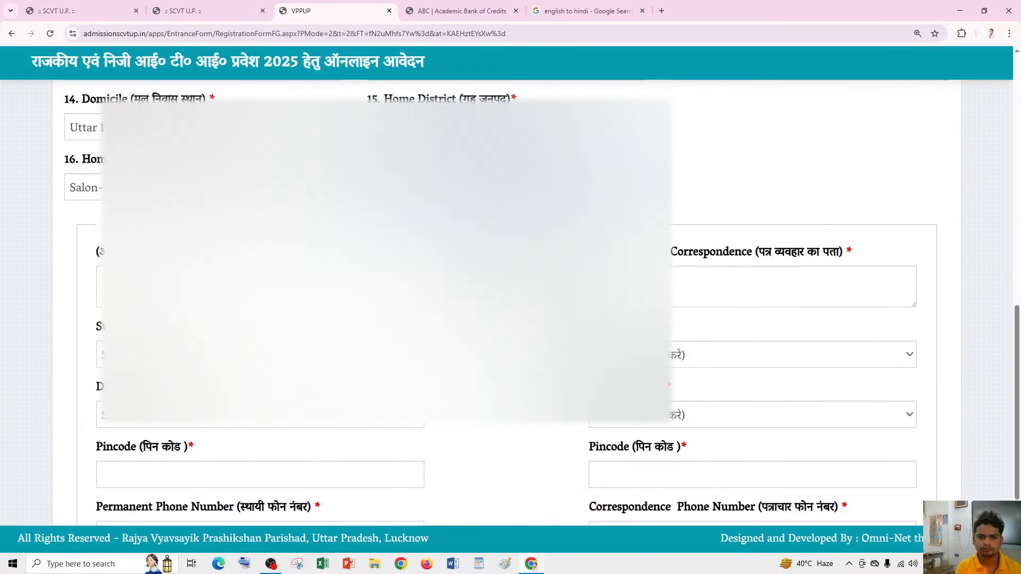
pyautogui.scroll(1, 510, 287)
pyautogui.scroll(-1, 510, 287)
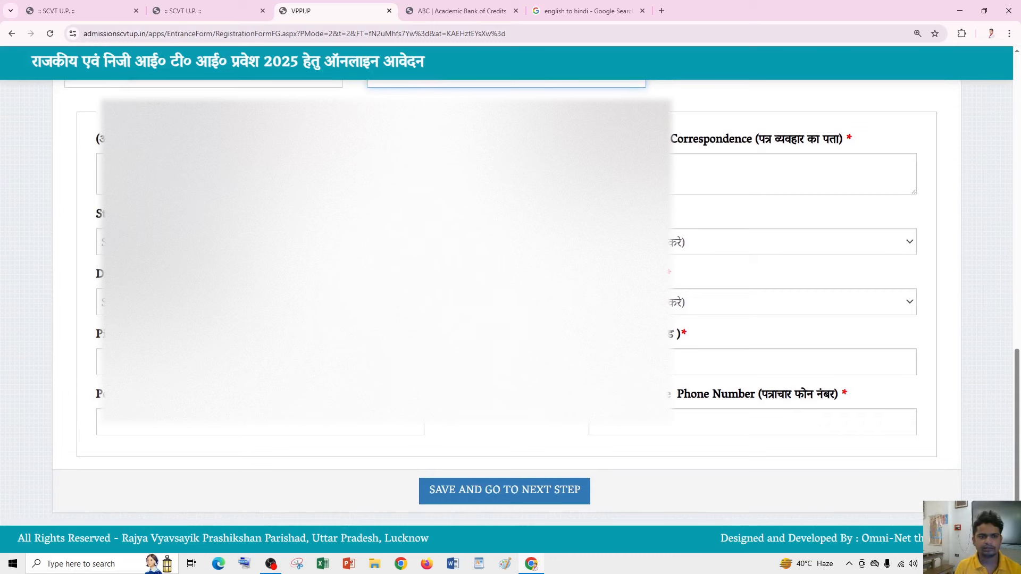
pyautogui.click(234, 174)
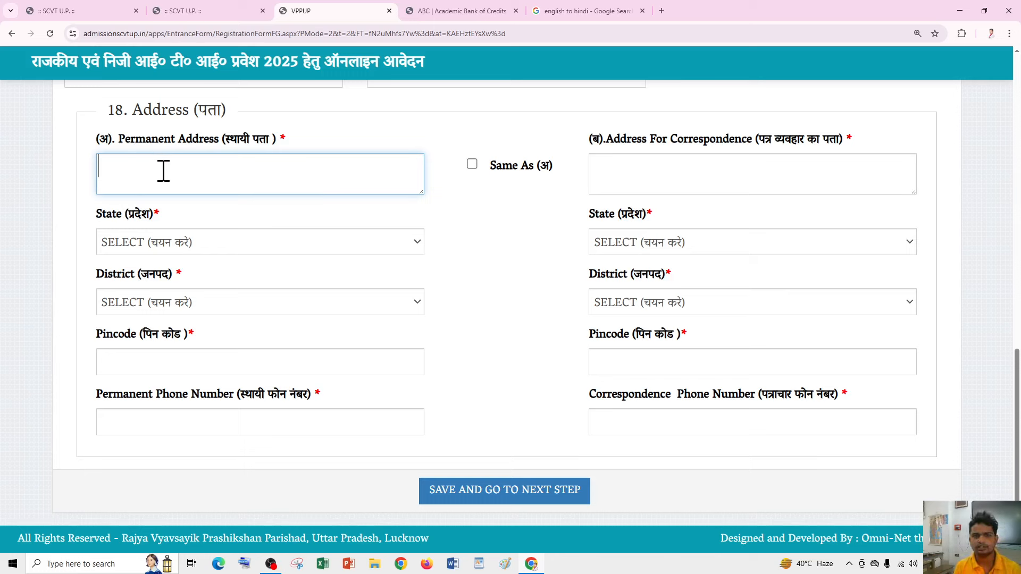
# - Choose UTTAR PRADESH as the permanent address state
pyautogui.click(154, 247)
pyautogui.press('u')
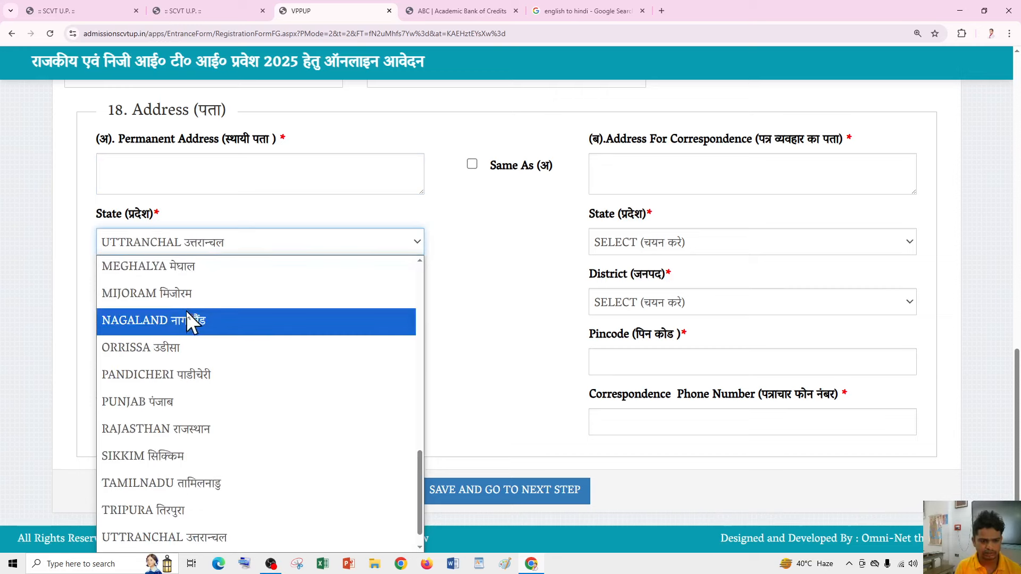
pyautogui.scroll(-1, 176, 529)
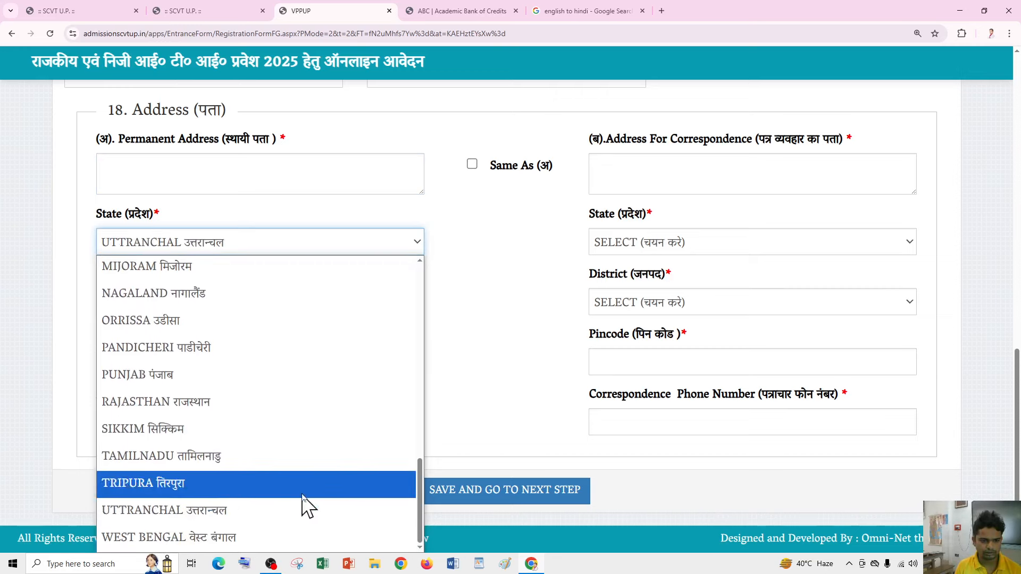
pyautogui.scroll(8, 300, 497)
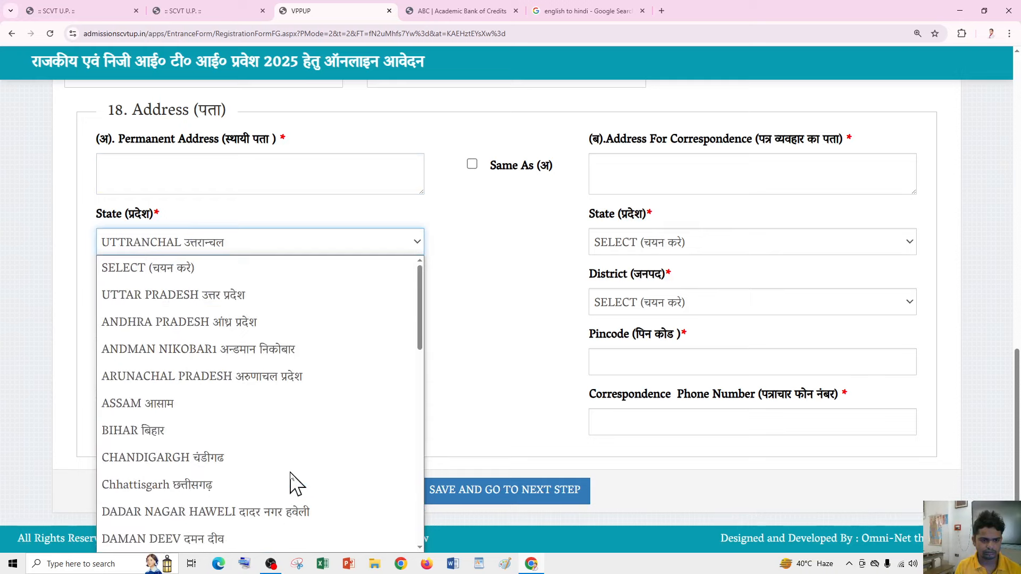
pyautogui.press('F12')
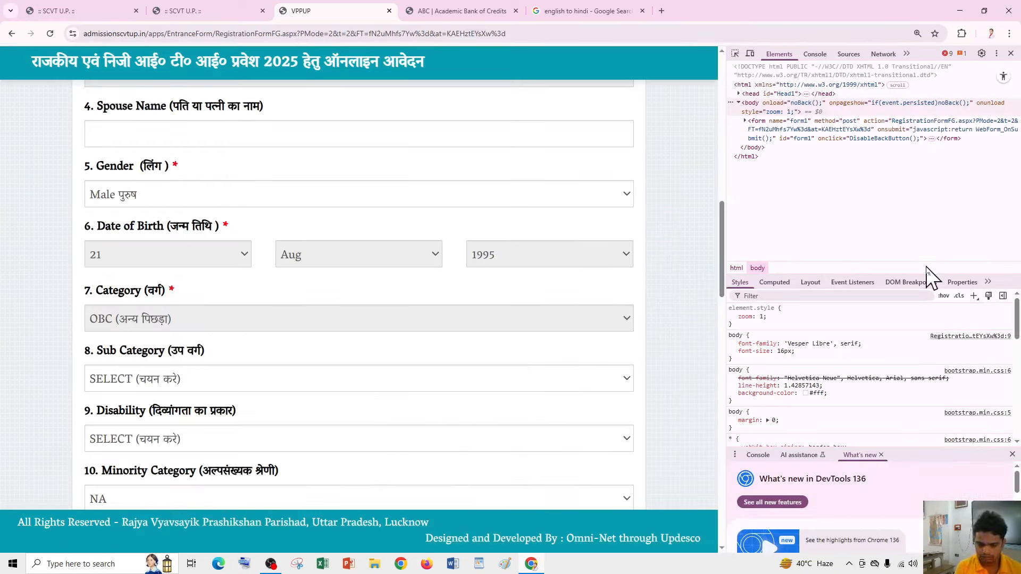
pyautogui.press('F12')
# - Choose Raibareli as the permanent district, fill the pincode, and save to proceed to Step 2
pyautogui.click(221, 306)
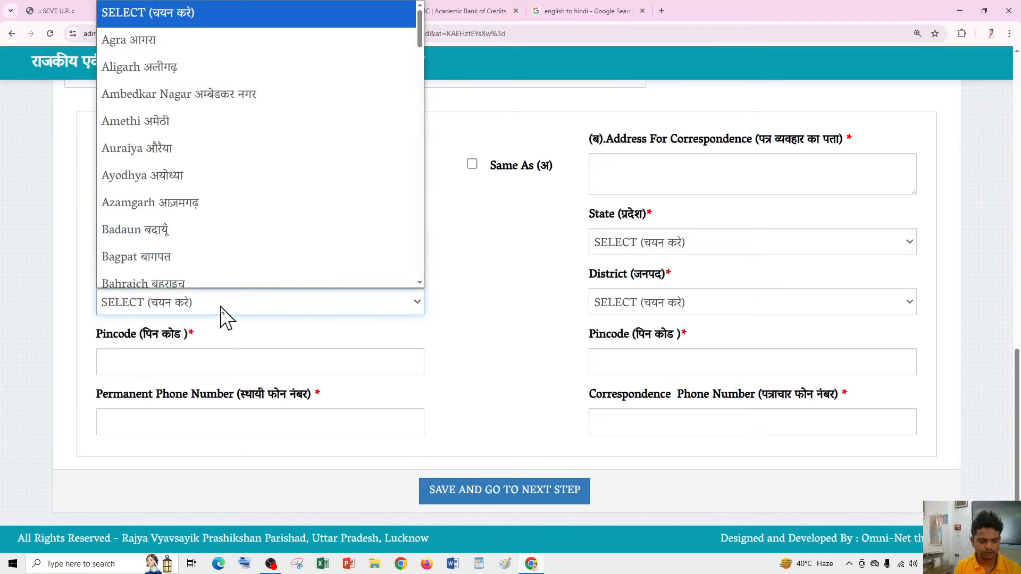
pyautogui.press('r')
pyautogui.press('Return')
pyautogui.click(183, 361)
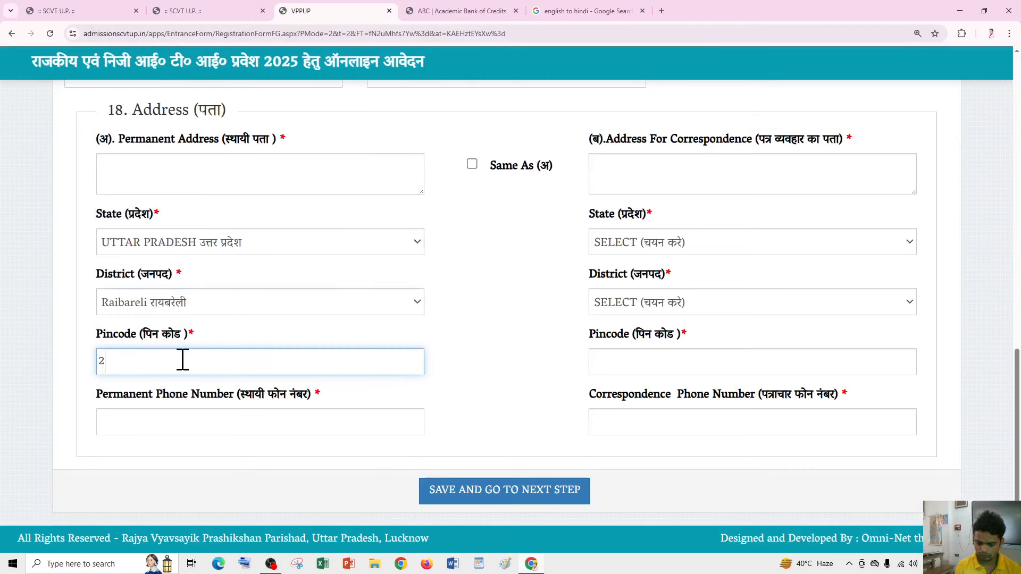
pyautogui.click(192, 421)
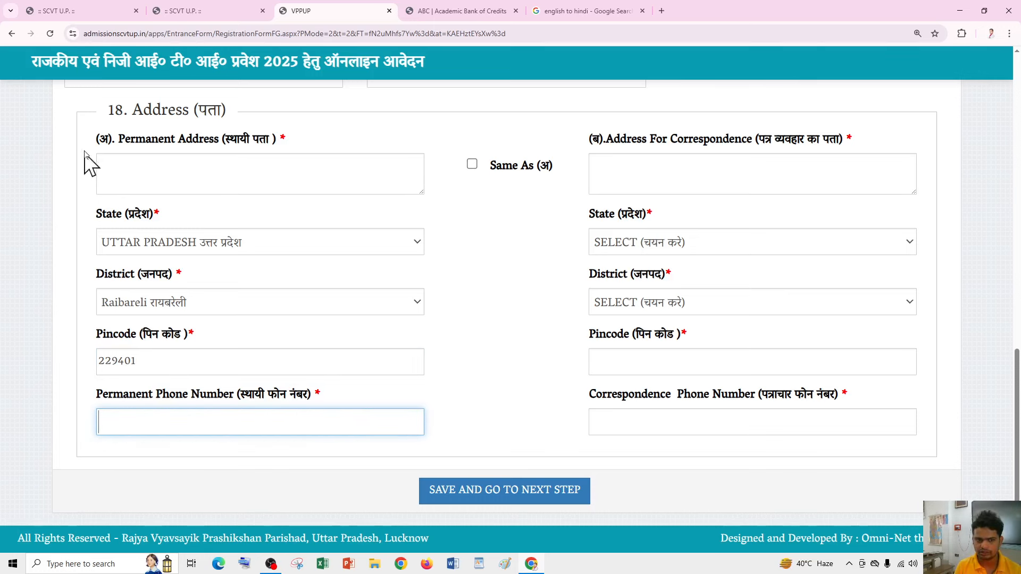
pyautogui.click(135, 160)
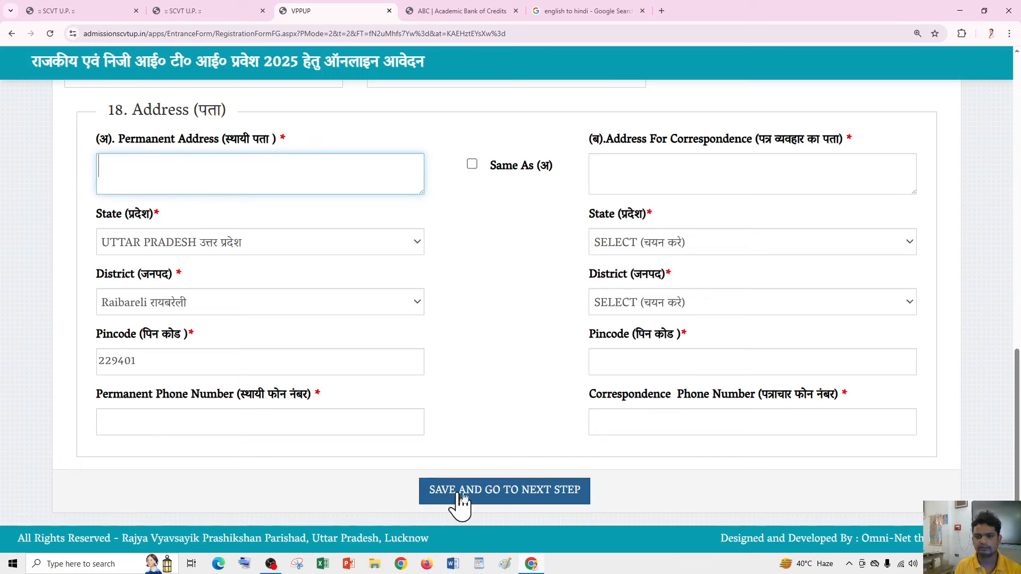
pyautogui.click(531, 496)
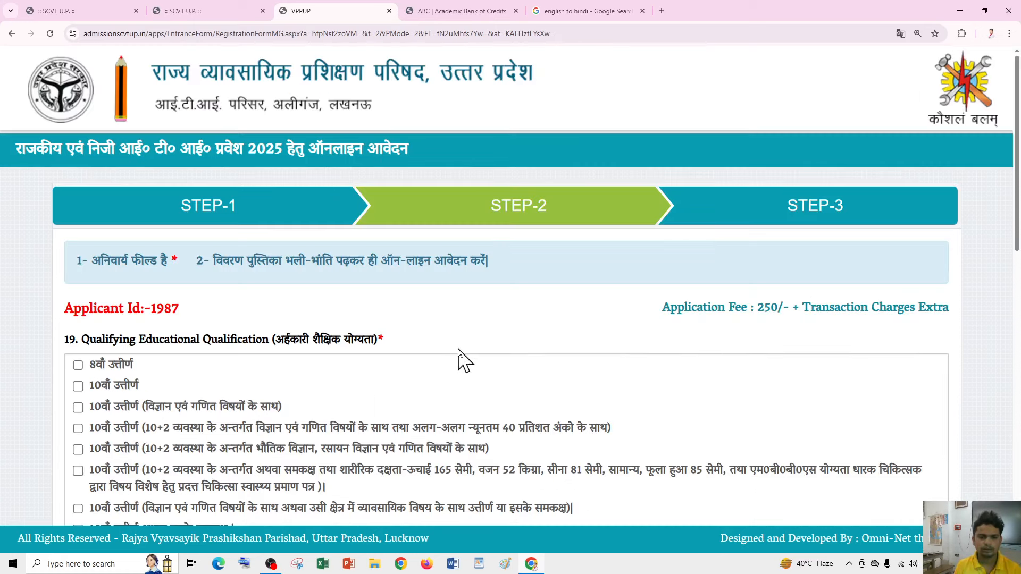
# - Tick the 10+2 science/maths, physics-chemistry-maths and 10th-pass qualification checkboxes under section 19
pyautogui.scroll(-3, 160, 255)
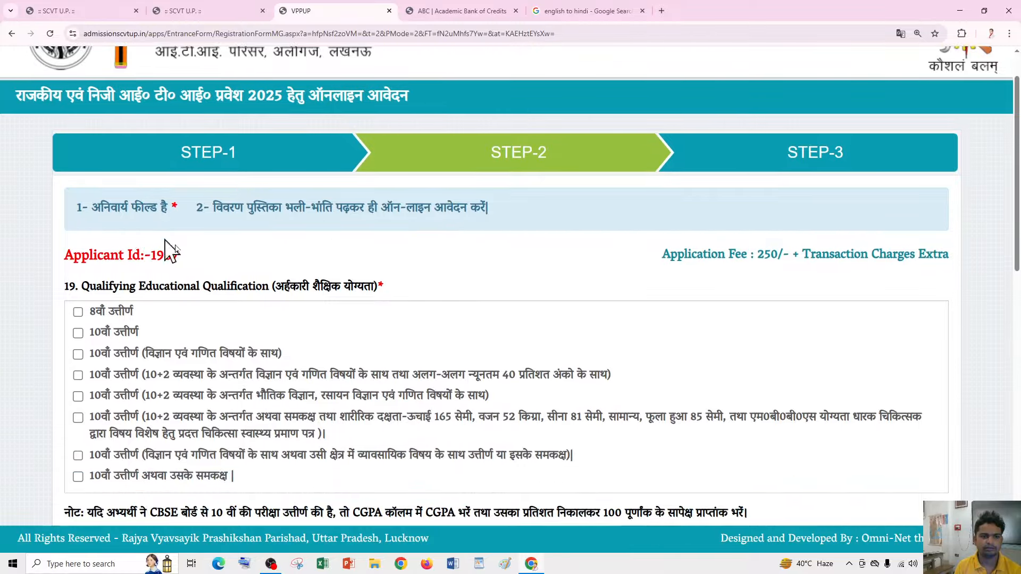
pyautogui.scroll(-2, 115, 165)
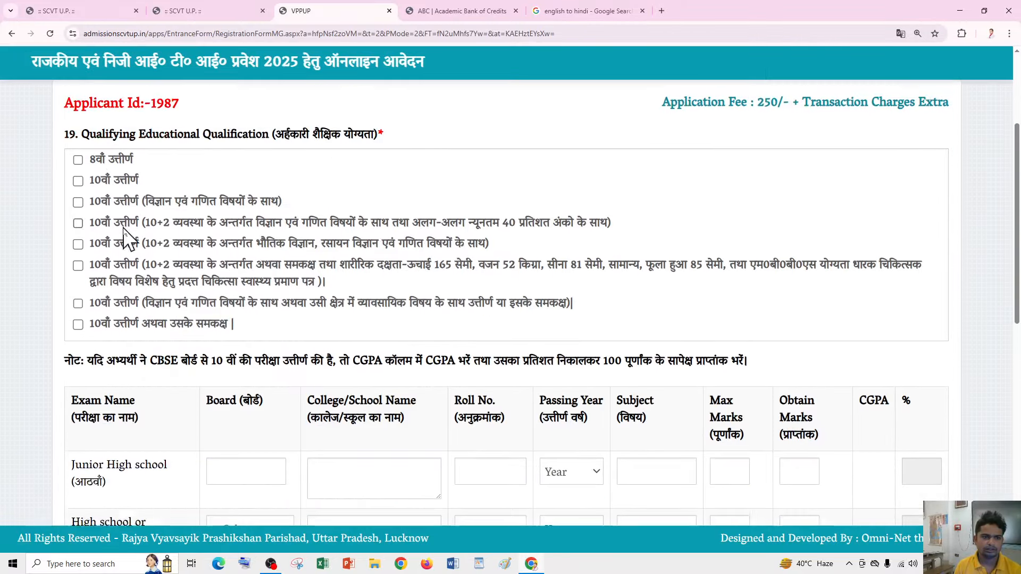
pyautogui.scroll(2, 109, 139)
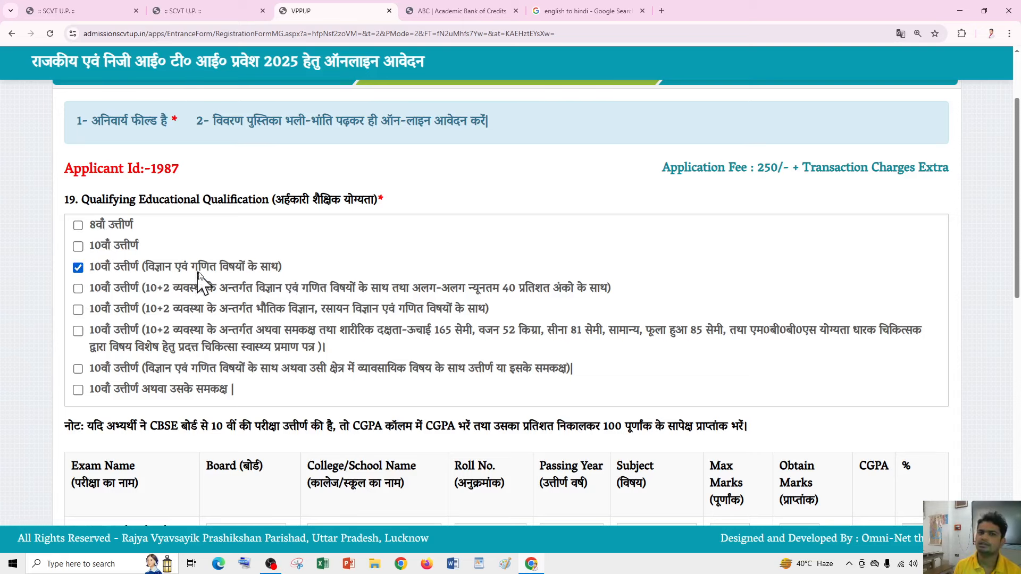
pyautogui.click(77, 290)
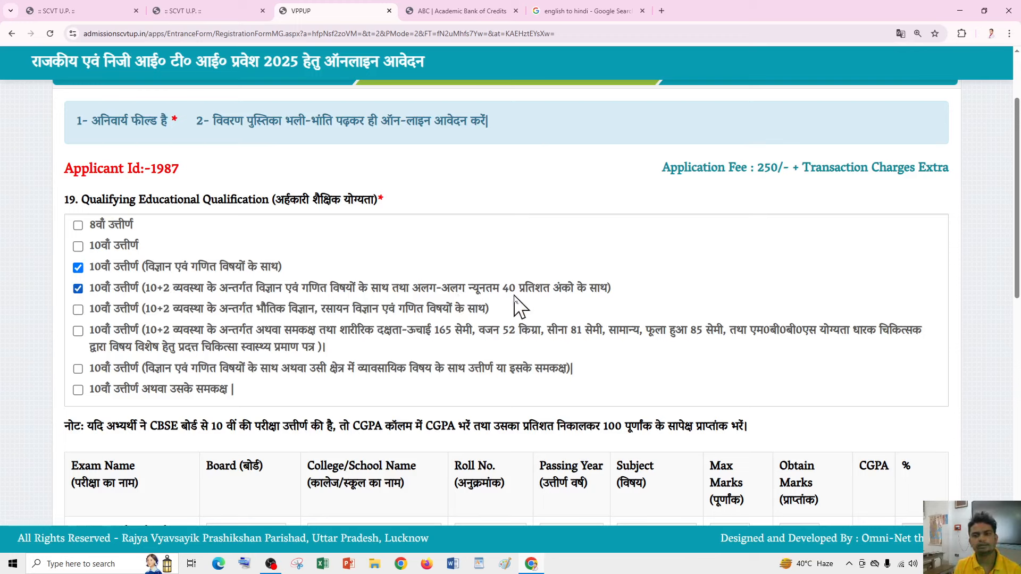
pyautogui.click(78, 310)
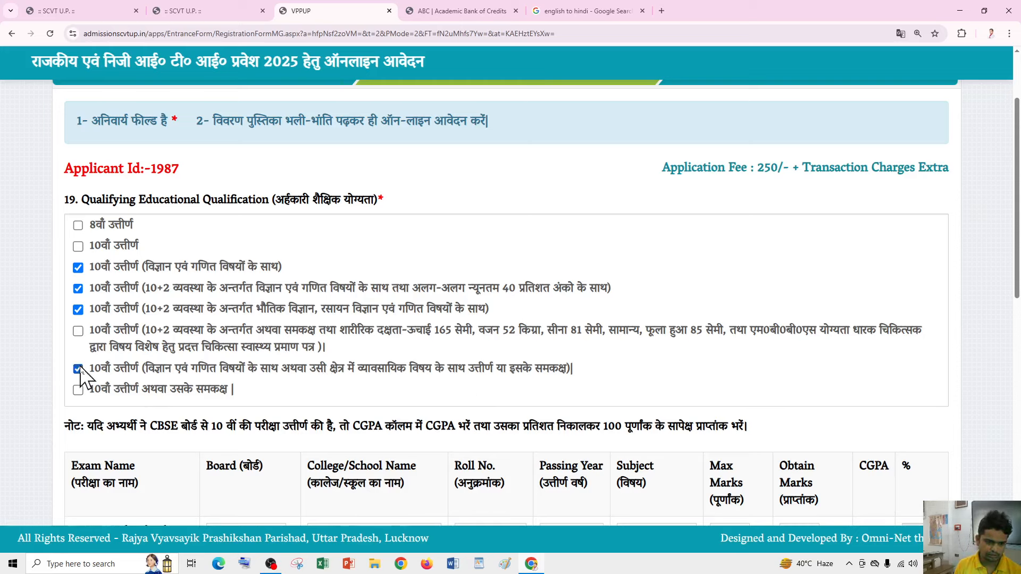
pyautogui.click(78, 390)
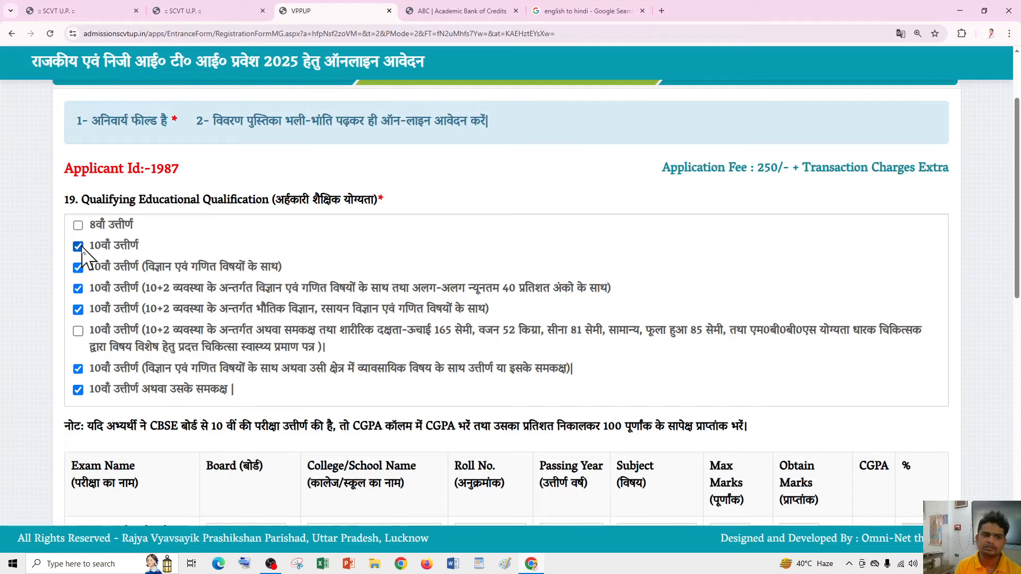
pyautogui.scroll(3, 269, 308)
pyautogui.scroll(-3, 269, 308)
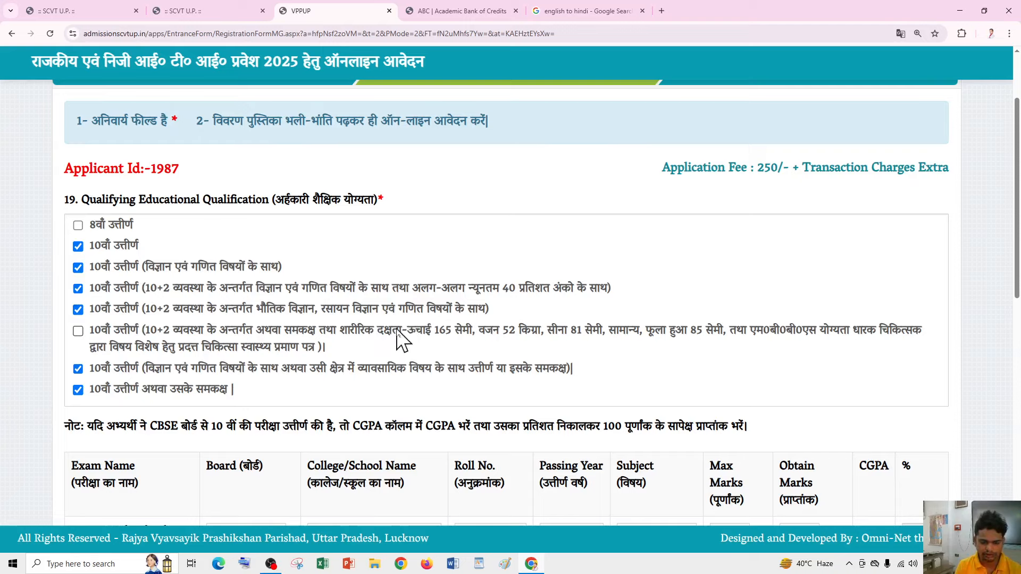
pyautogui.scroll(-5, 297, 356)
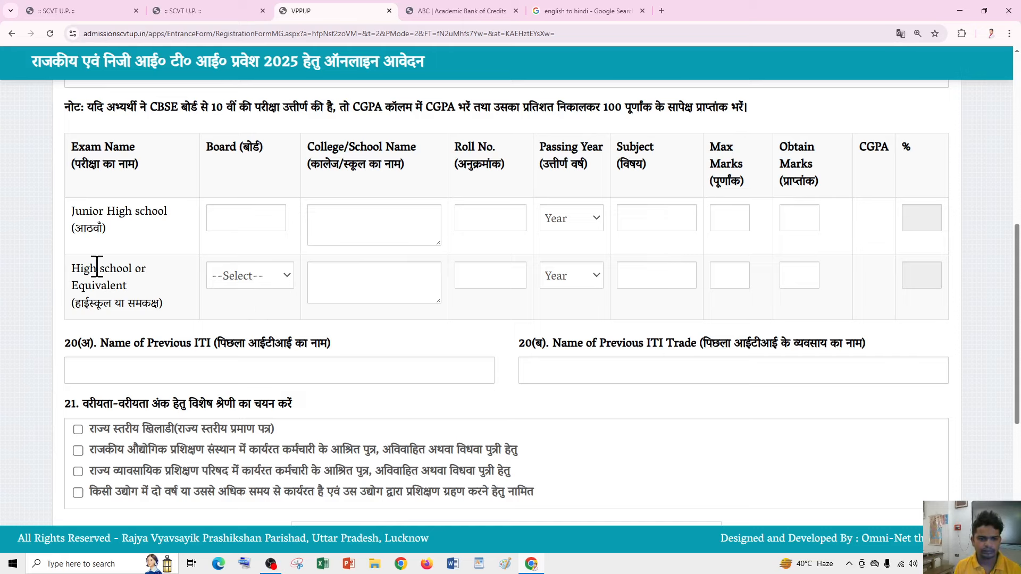
# - Select UP Board as the High school board
pyautogui.click(250, 277)
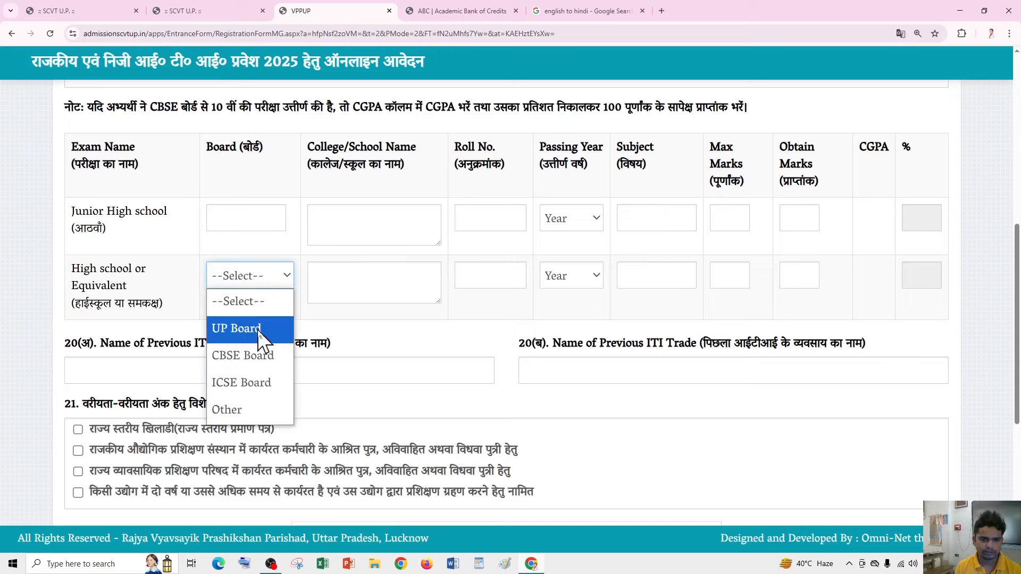
pyautogui.click(259, 332)
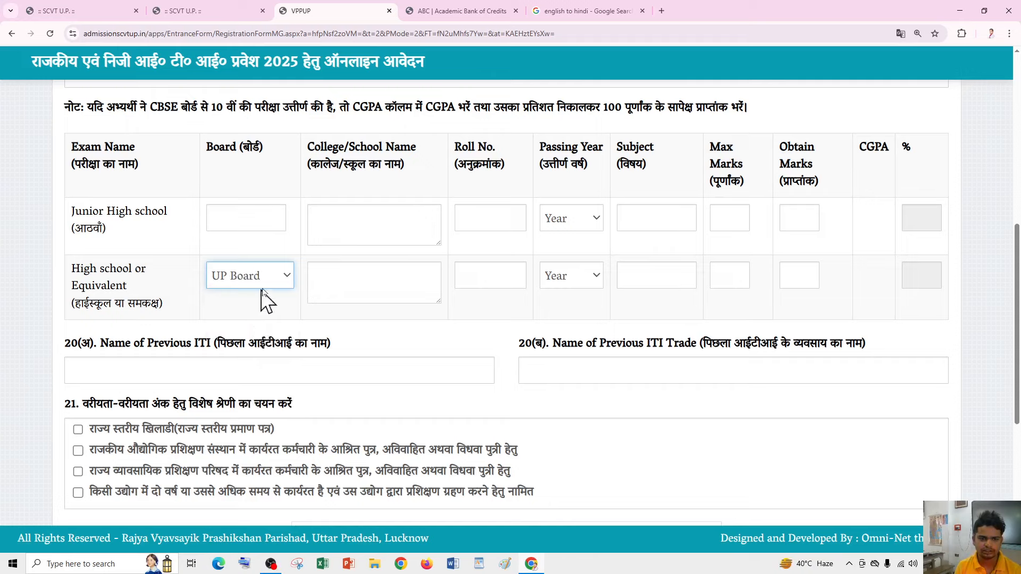
pyautogui.click(265, 284)
pyautogui.click(254, 331)
pyautogui.scroll(1, 273, 285)
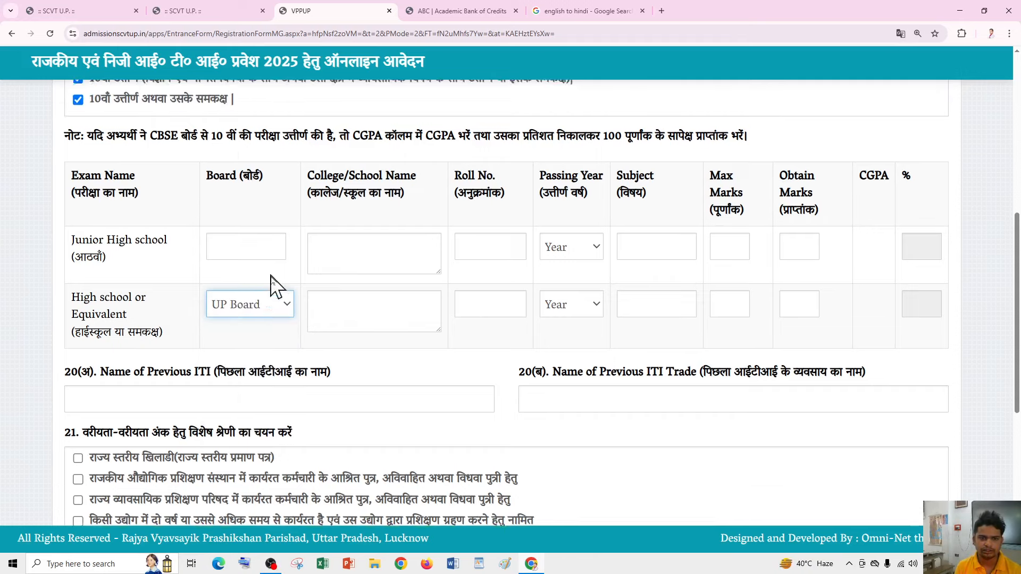
pyautogui.moveTo(148, 161); pyautogui.dragTo(474, 167)
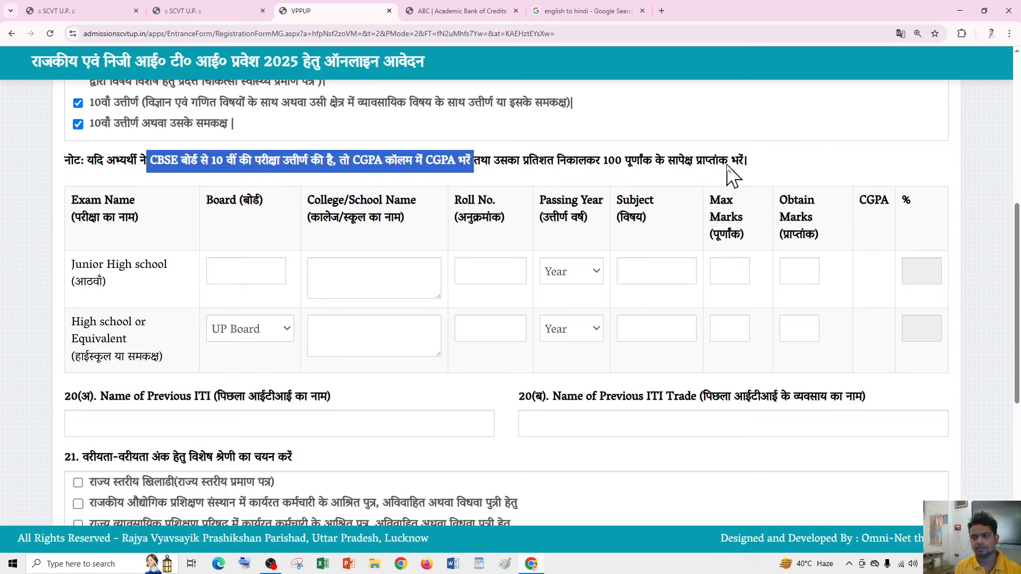
pyautogui.scroll(-1, 750, 312)
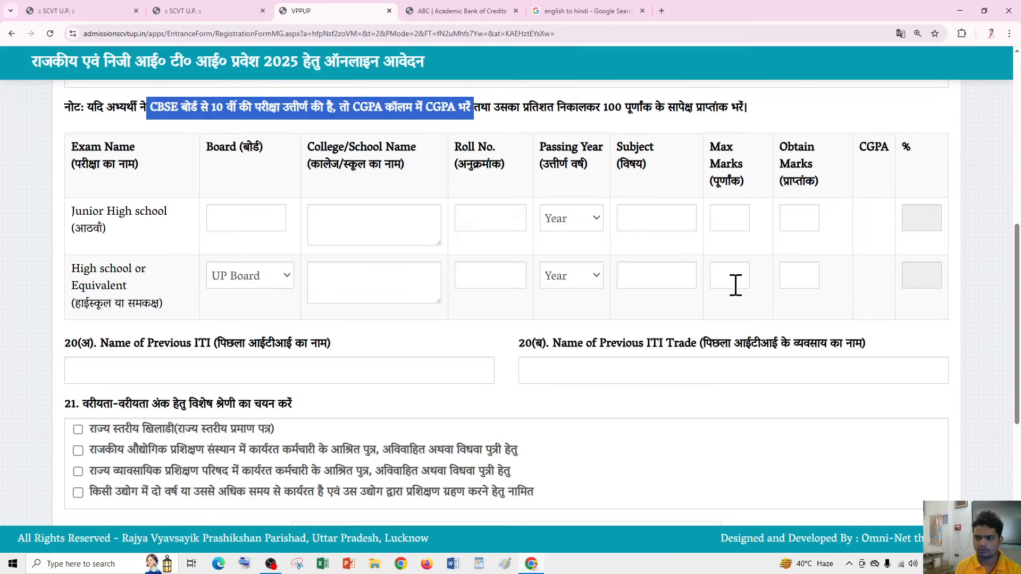
pyautogui.scroll(-1, 532, 303)
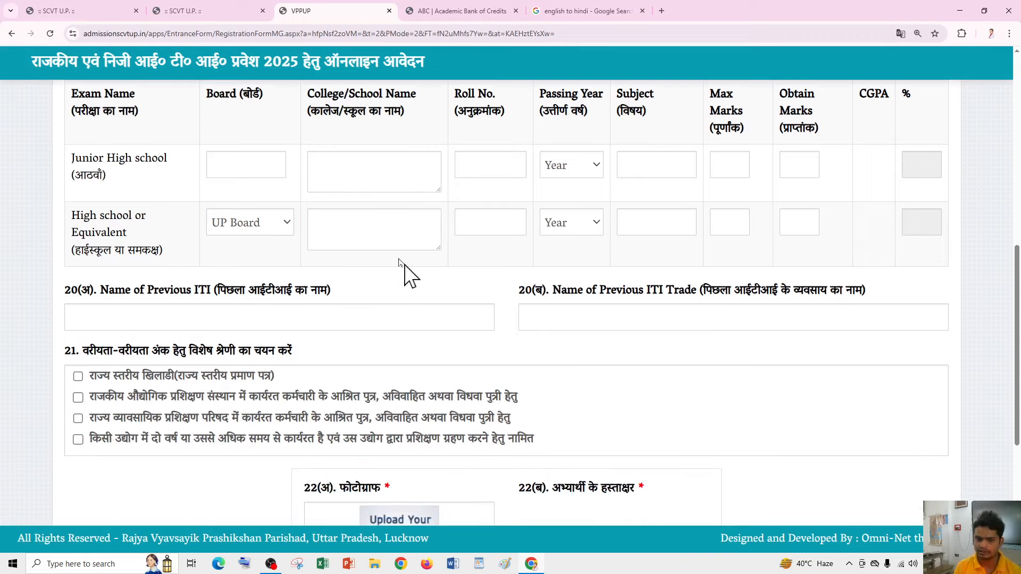
pyautogui.scroll(1, 390, 250)
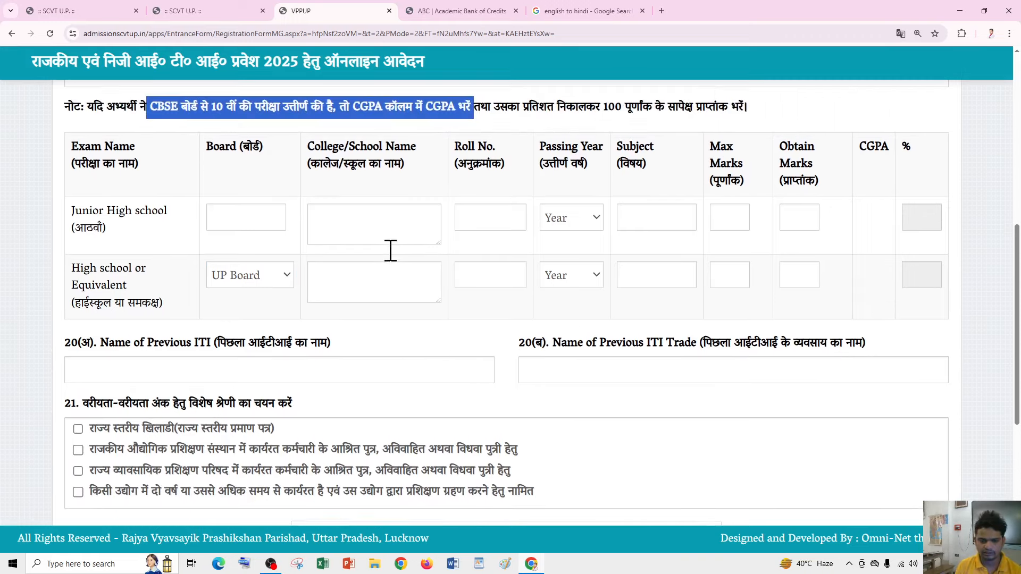
# - Enter the High school school name and roll number
pyautogui.click(359, 282)
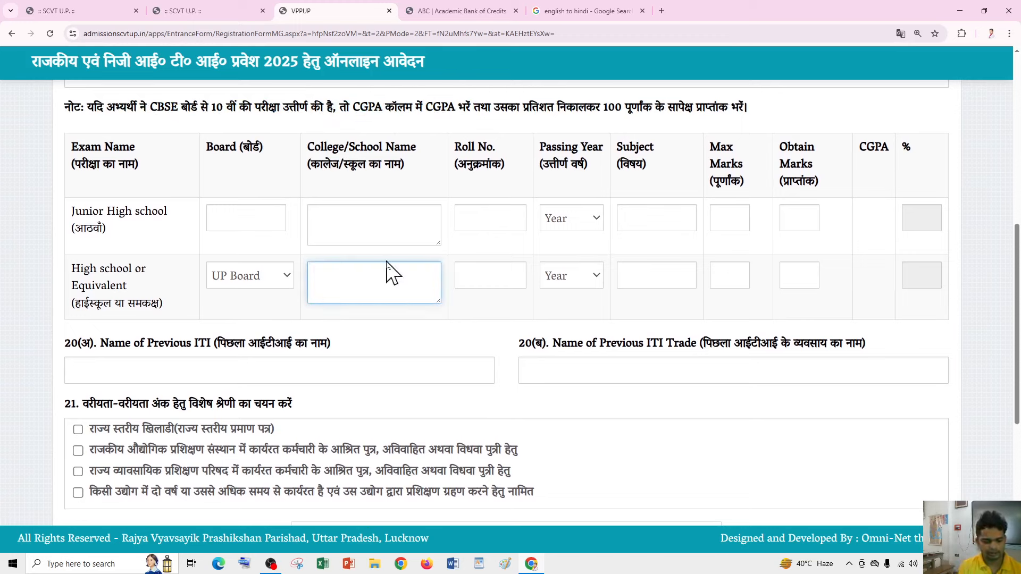
pyautogui.write('R')
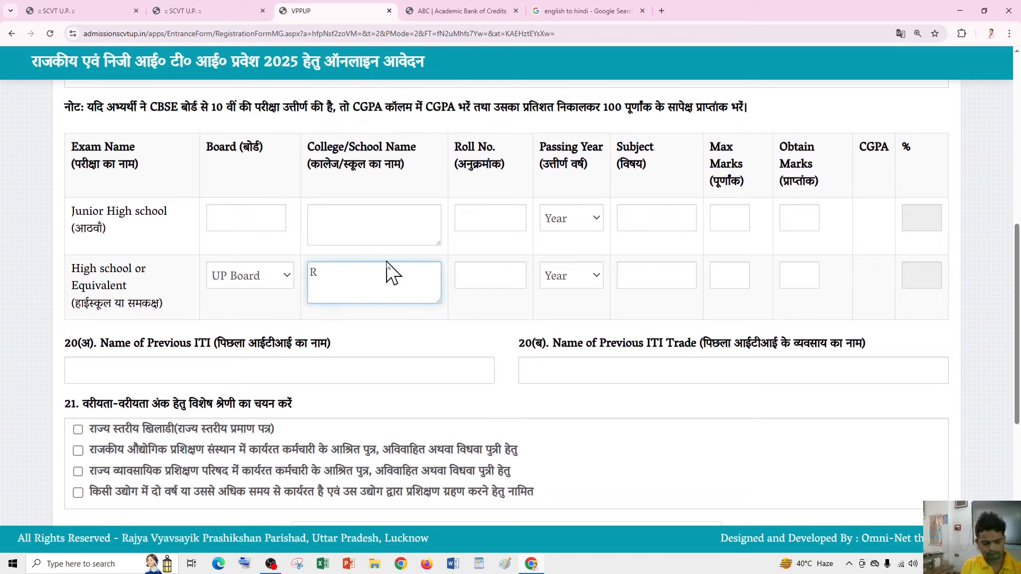
pyautogui.write('BM')
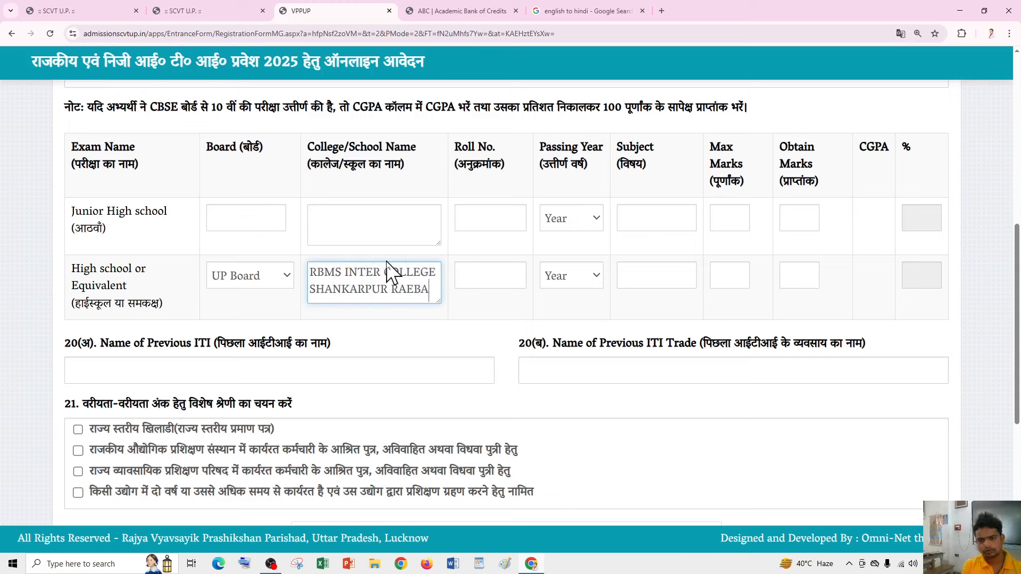
pyautogui.write('RELI')
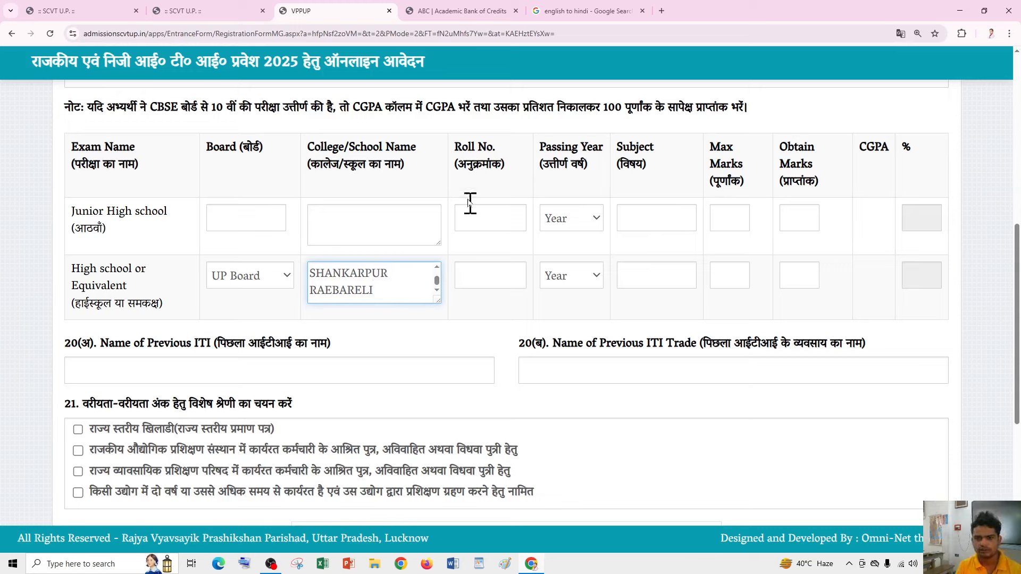
pyautogui.click(481, 271)
pyautogui.click(481, 272)
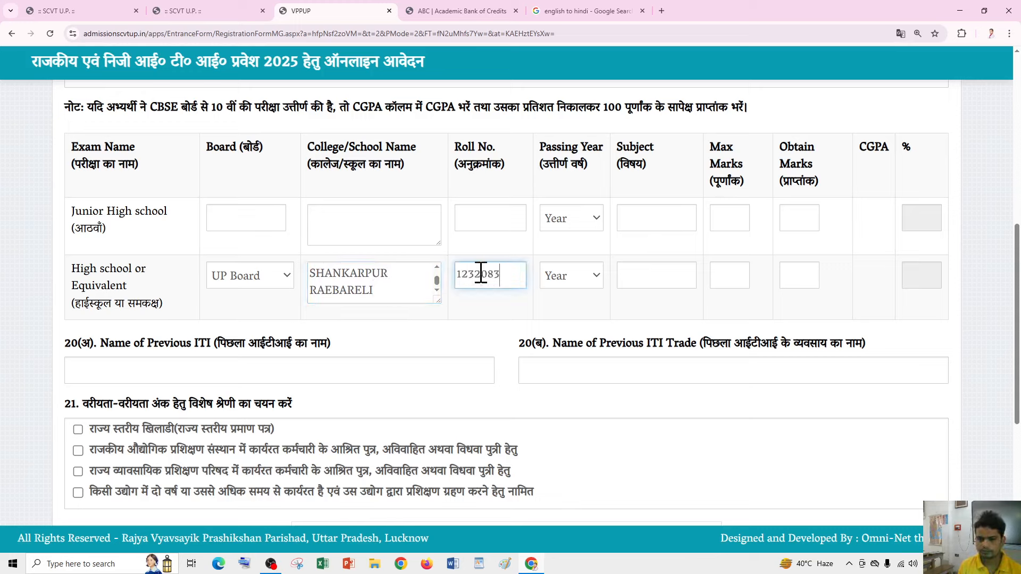
# - Set passing year 2025, maximum marks 600 and obtained marks 413, giving 68.83%
pyautogui.click(565, 276)
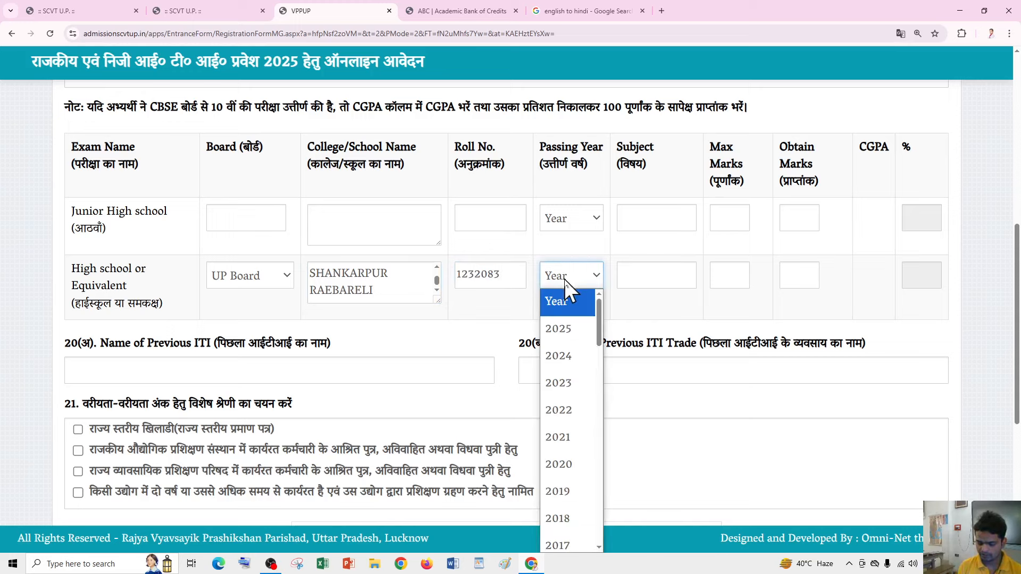
pyautogui.press('Down')
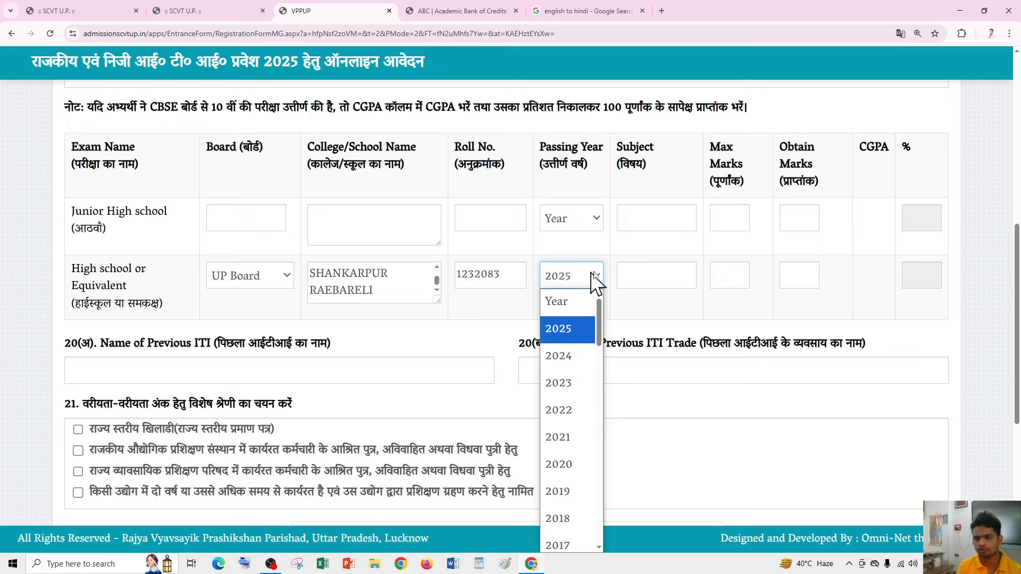
pyautogui.click(666, 277)
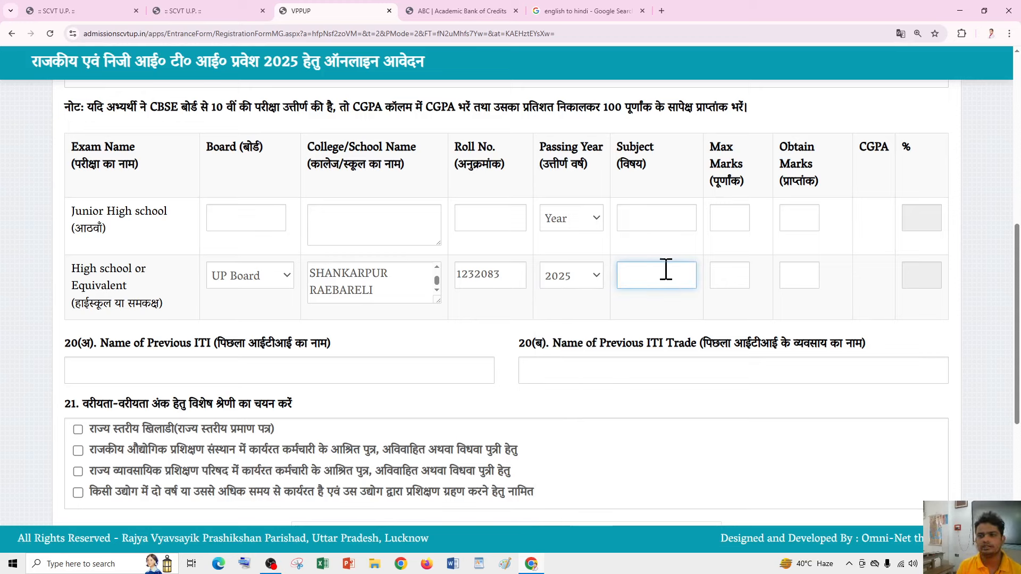
pyautogui.click(733, 277)
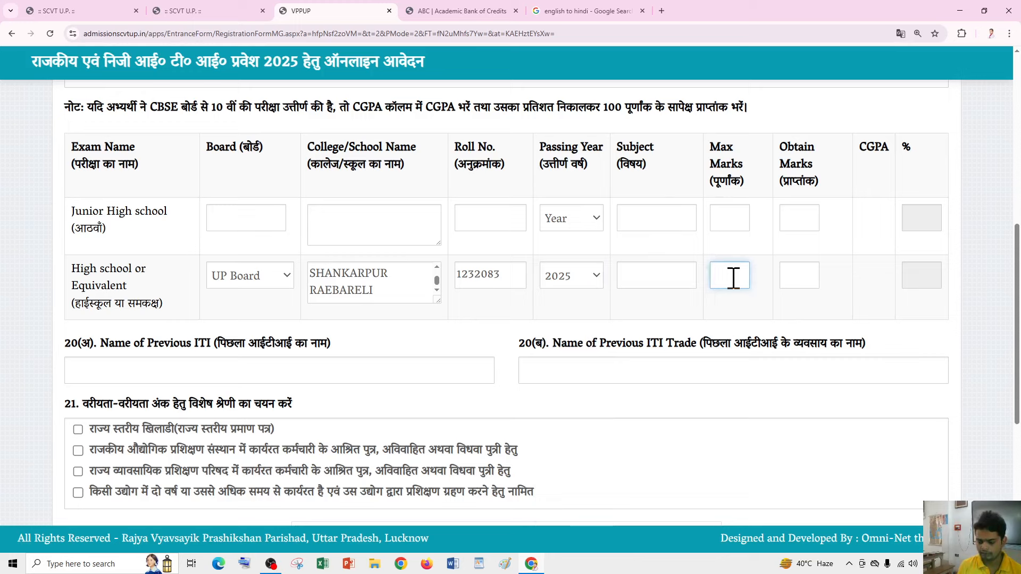
pyautogui.write('00')
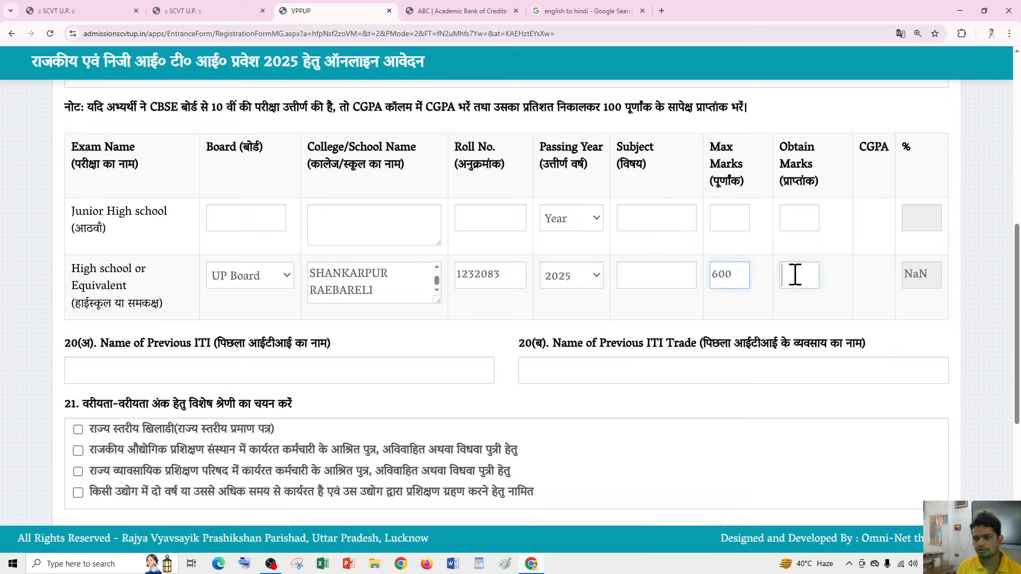
pyautogui.click(794, 275)
pyautogui.click(802, 299)
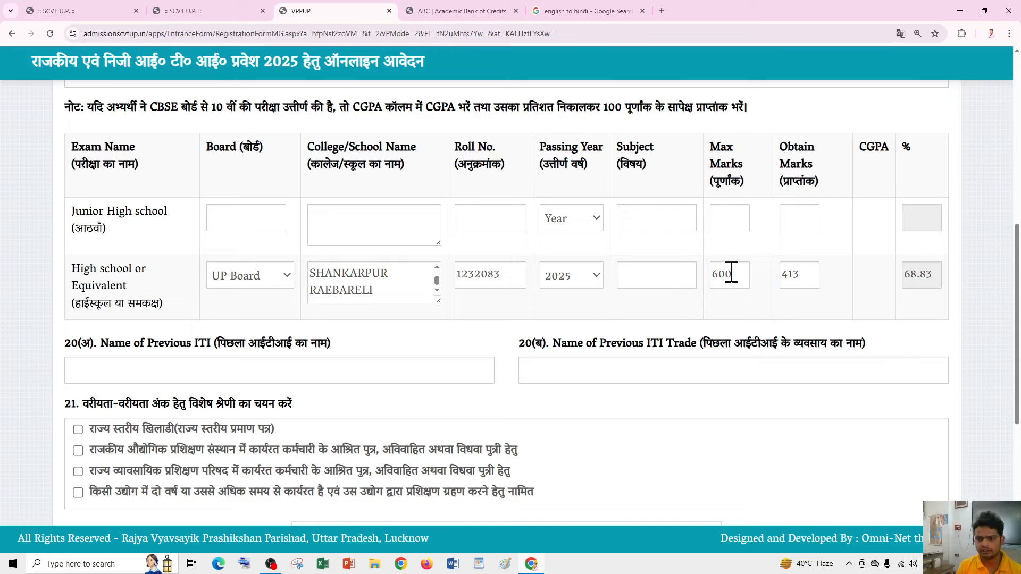
pyautogui.scroll(-3, 709, 182)
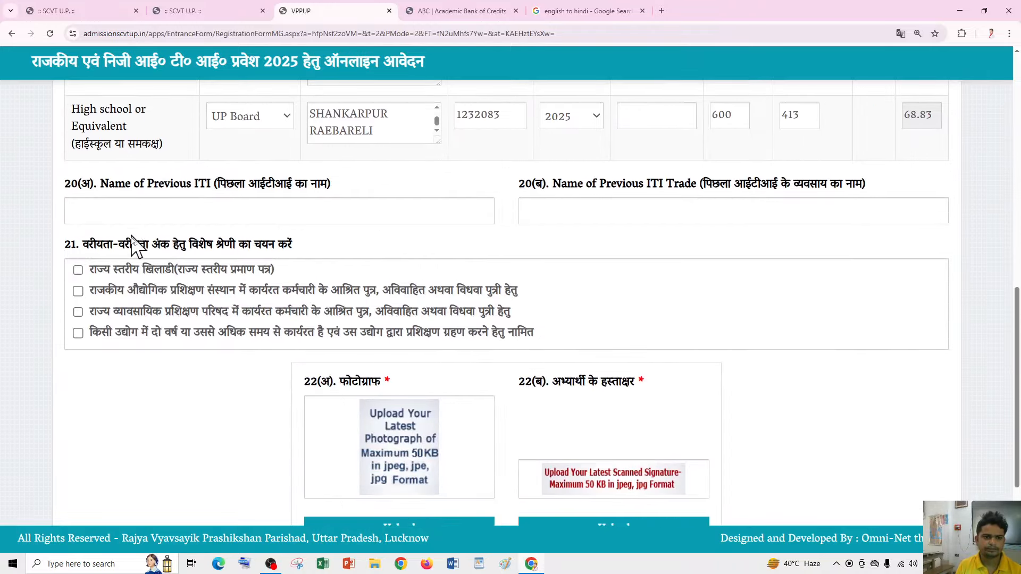
pyautogui.scroll(-1, 230, 224)
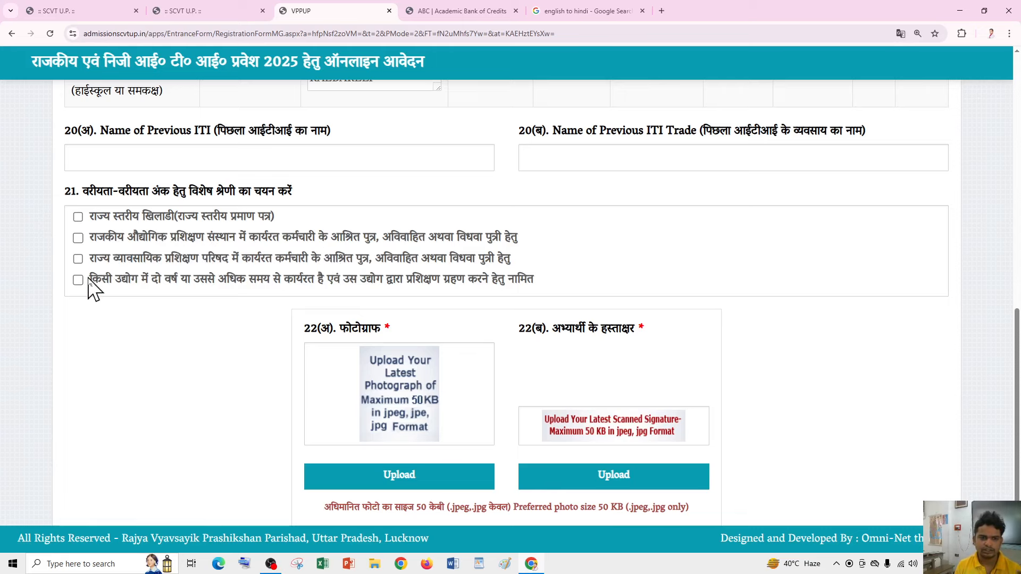
pyautogui.scroll(-2, 456, 285)
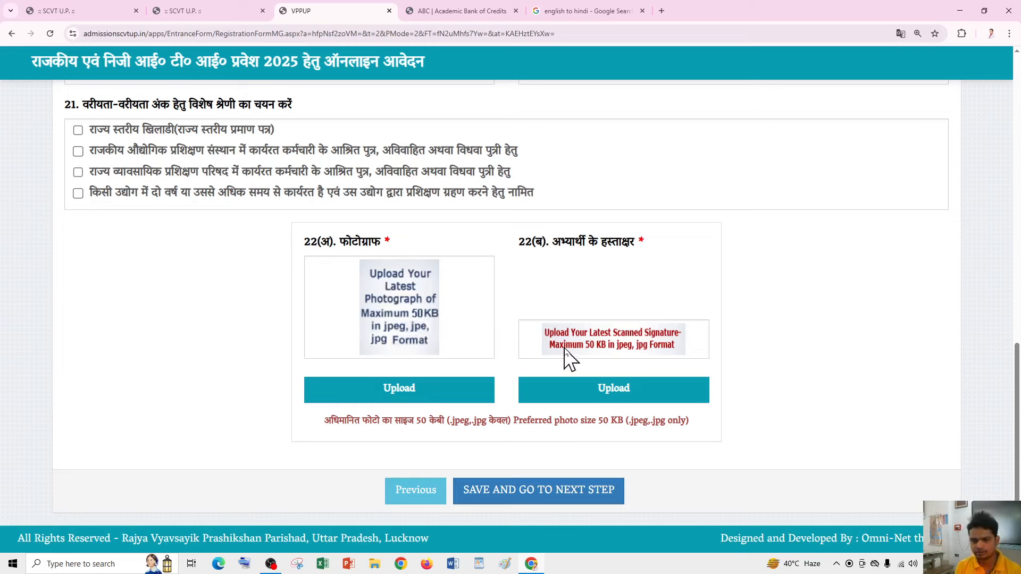
pyautogui.moveTo(323, 421); pyautogui.dragTo(696, 422)
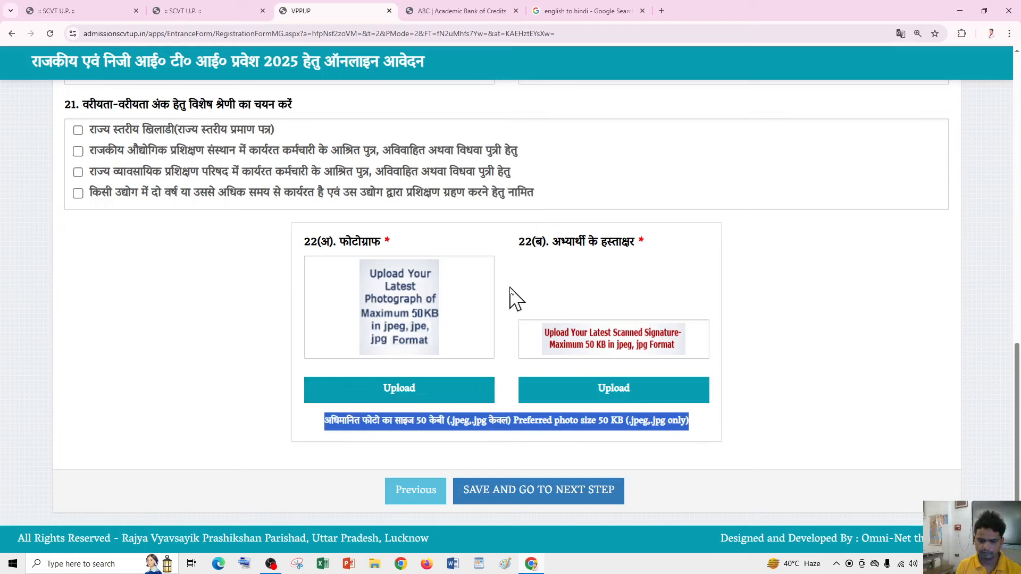
pyautogui.scroll(5, 511, 297)
pyautogui.moveTo(628, 246)
pyautogui.mouseDown()
pyautogui.moveTo(740, 247)
pyautogui.moveTo(620, 245)
pyautogui.mouseUp()
# - Review the High school subjects Hindi, English, Maths, Science in the Subject field
pyautogui.click(624, 244)
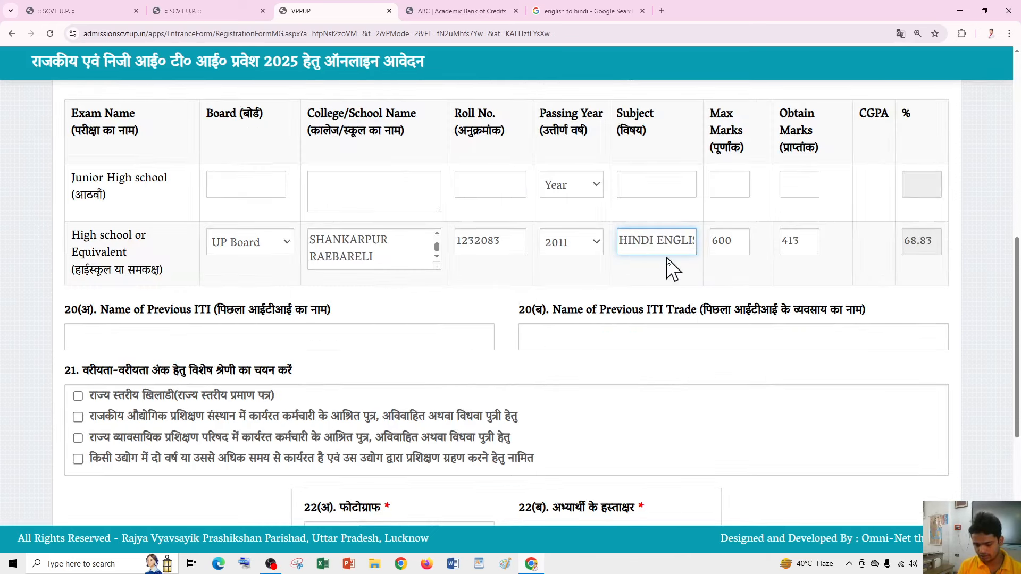
pyautogui.press('Right')
pyautogui.press('Right')
pyautogui.press('Right')
pyautogui.press('Right')
pyautogui.press('Right')
pyautogui.press('Right')
pyautogui.press('Right')
pyautogui.press('Right')
pyautogui.press('Right')
pyautogui.press('Right')
pyautogui.press('Right')
pyautogui.press('Right')
pyautogui.press('Right')
pyautogui.press('Right')
pyautogui.press('Right')
pyautogui.press('Right')
pyautogui.press('Right')
pyautogui.press('Right')
pyautogui.press('Right')
pyautogui.press('Right')
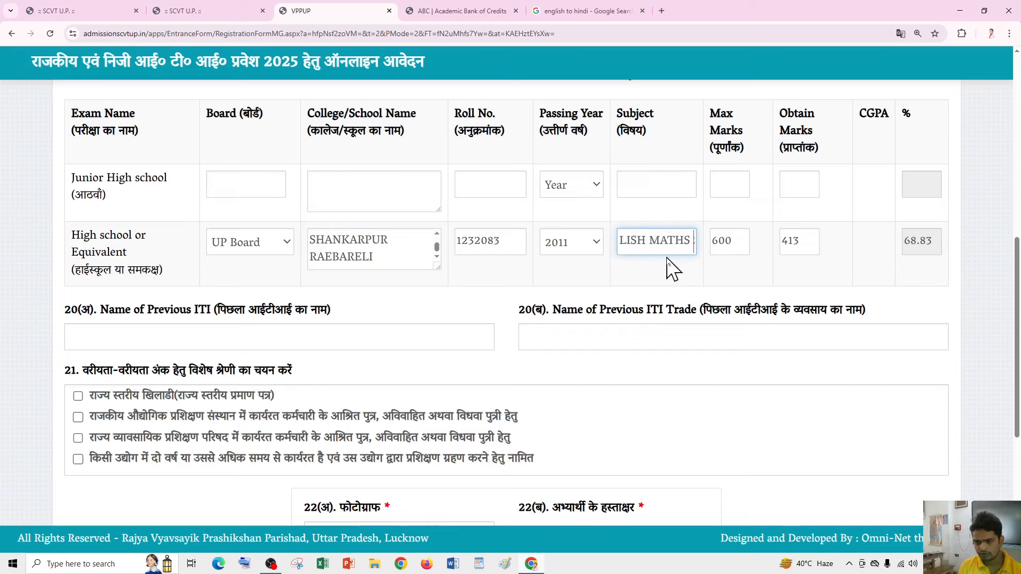
pyautogui.press('Right')
pyautogui.press('Right')
pyautogui.press('Right')
pyautogui.press('Right')
pyautogui.press('Right')
pyautogui.press('Right')
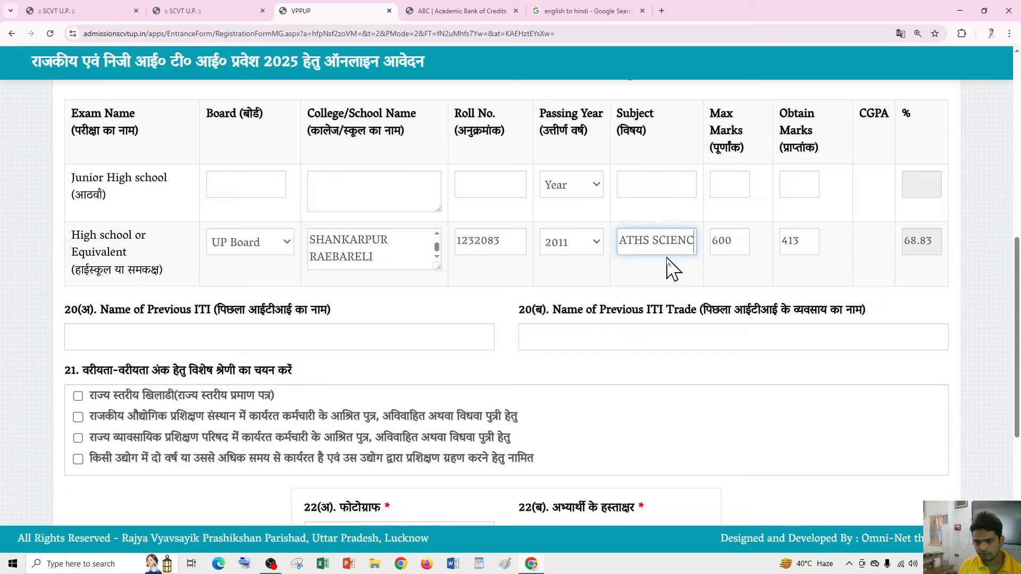
pyautogui.press('Right')
pyautogui.press('Right')
pyautogui.press('Right')
pyautogui.press('Right')
pyautogui.press('Right')
pyautogui.press('Right')
pyautogui.press('Right')
pyautogui.press('Right')
pyautogui.press('Right')
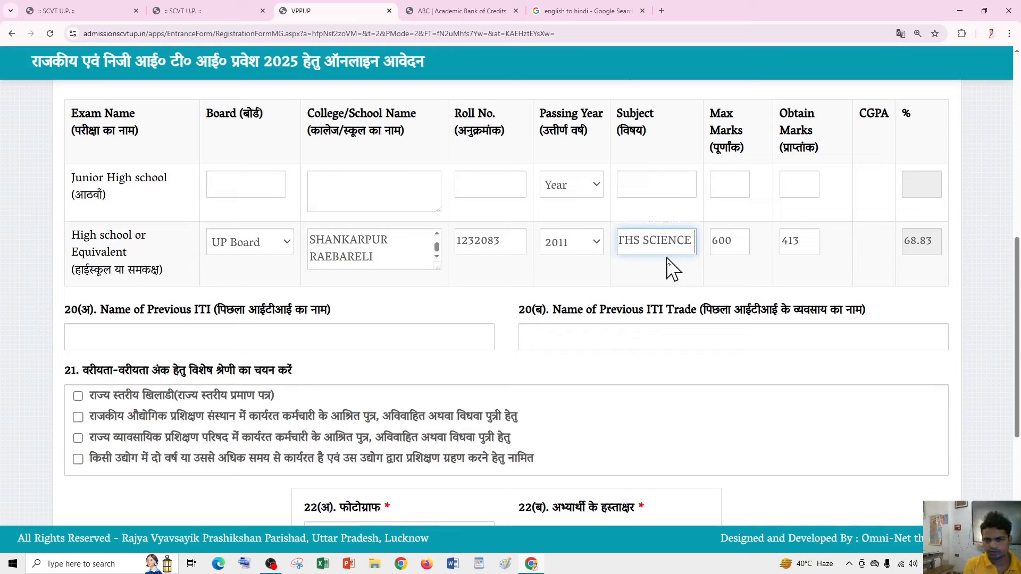
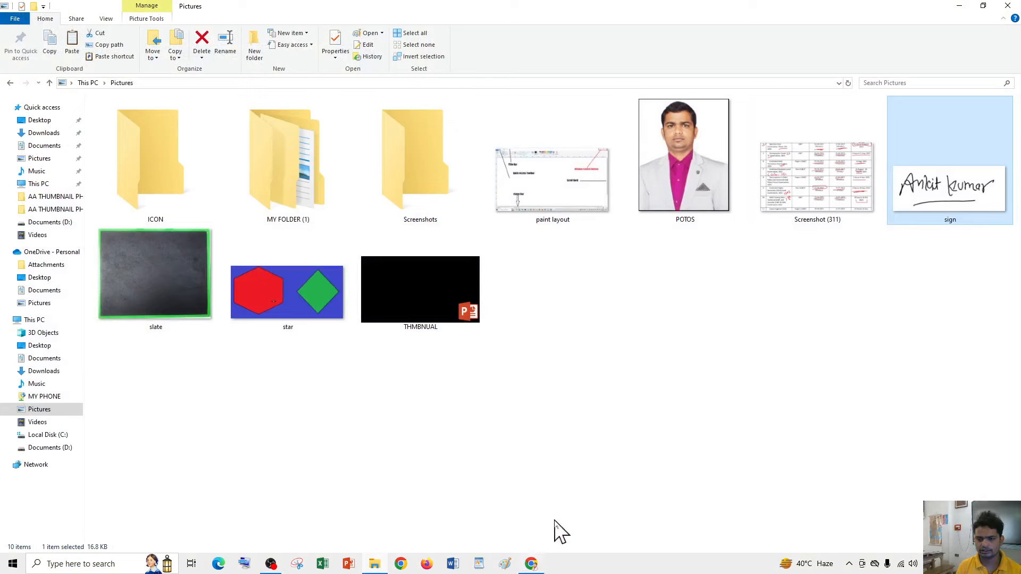
# - Open imresizer.com in a new browser tab
pyautogui.click(531, 563)
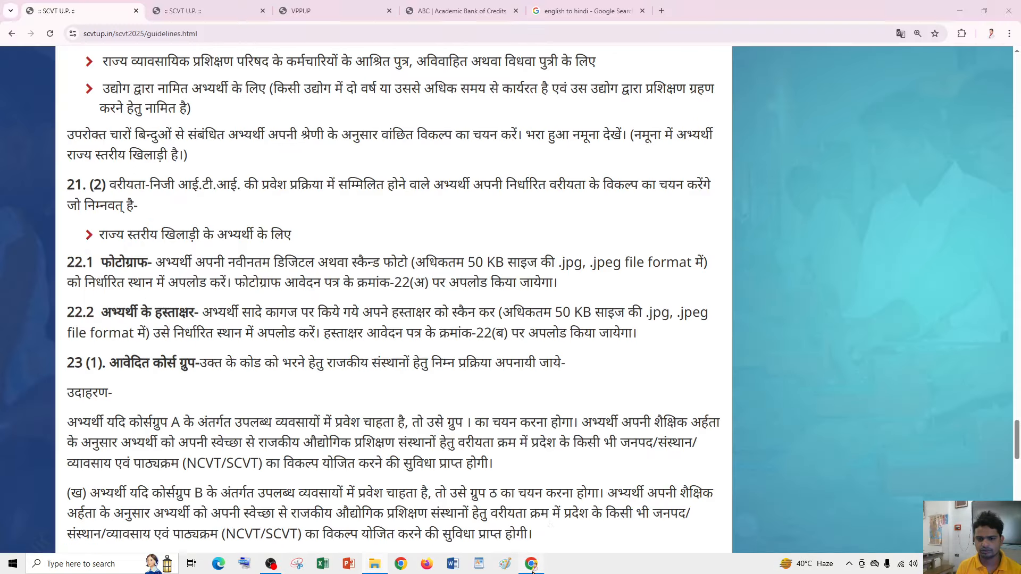
pyautogui.click(662, 11)
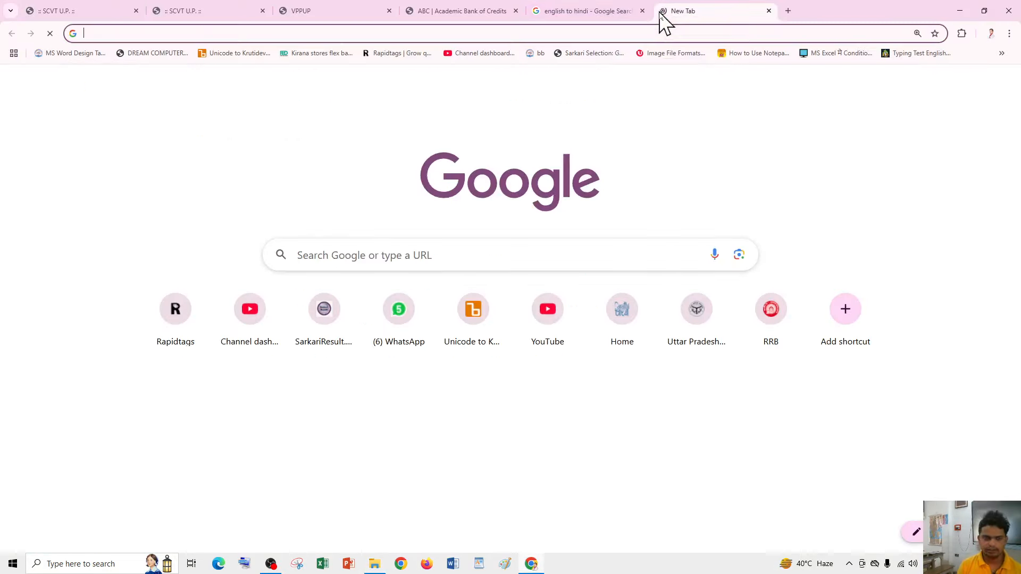
pyautogui.write('iMRE')
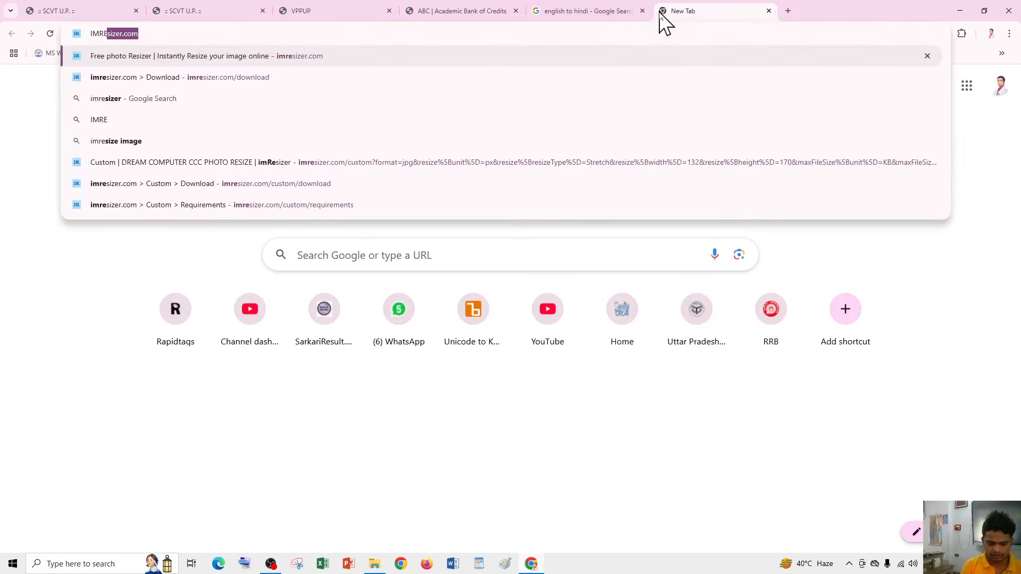
pyautogui.press('Return')
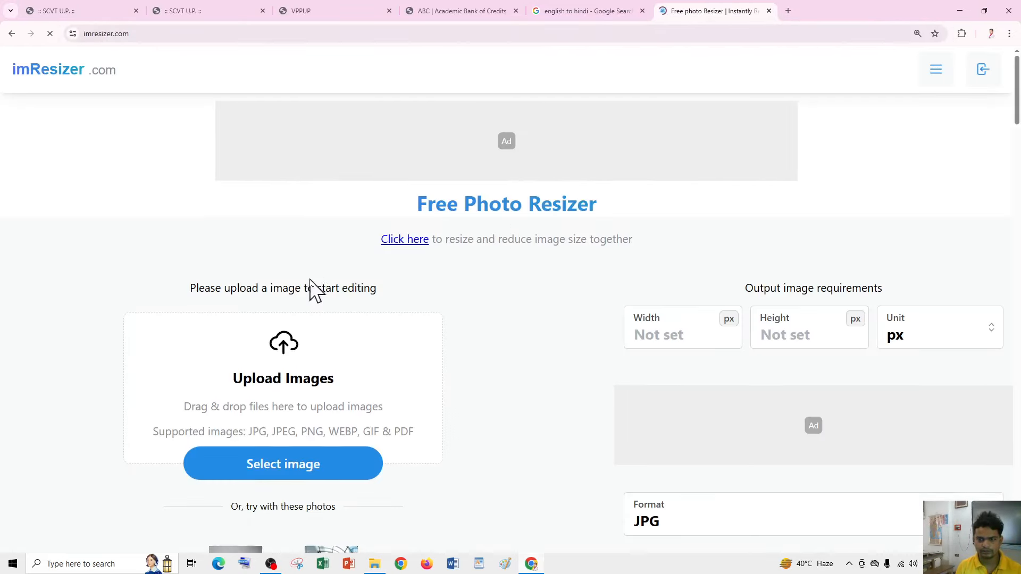
pyautogui.scroll(-1, 310, 282)
# - Upload the POTOS photo from the Pictures folder to imResizer for preview
pyautogui.click(311, 340)
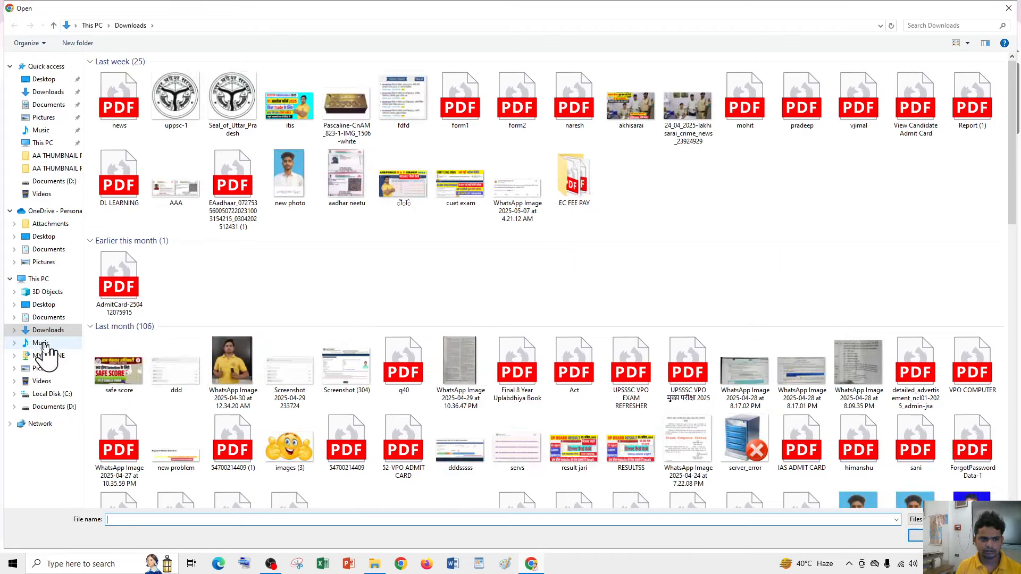
pyautogui.click(42, 369)
pyautogui.doubleClick(347, 85)
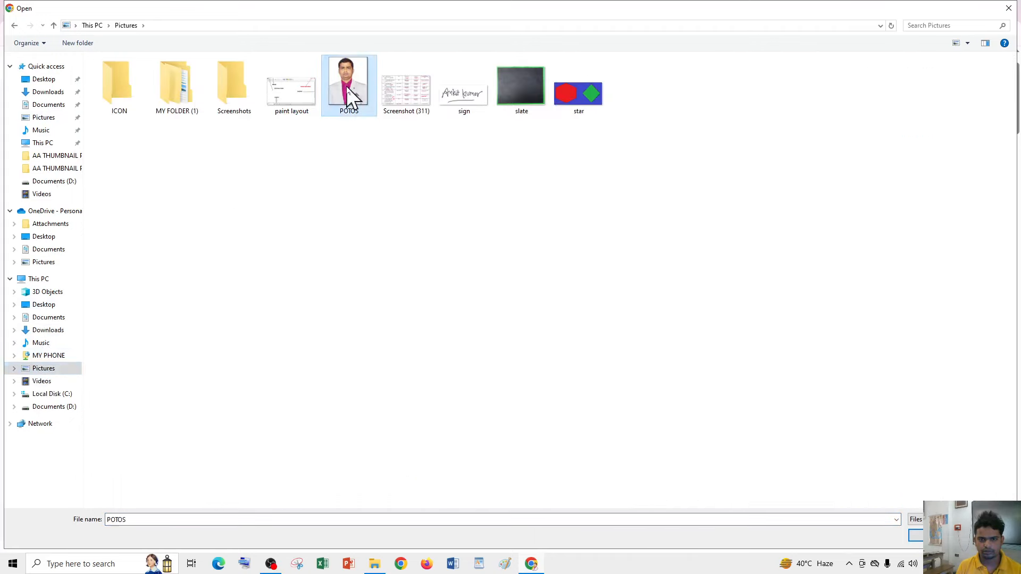
pyautogui.click(443, 13)
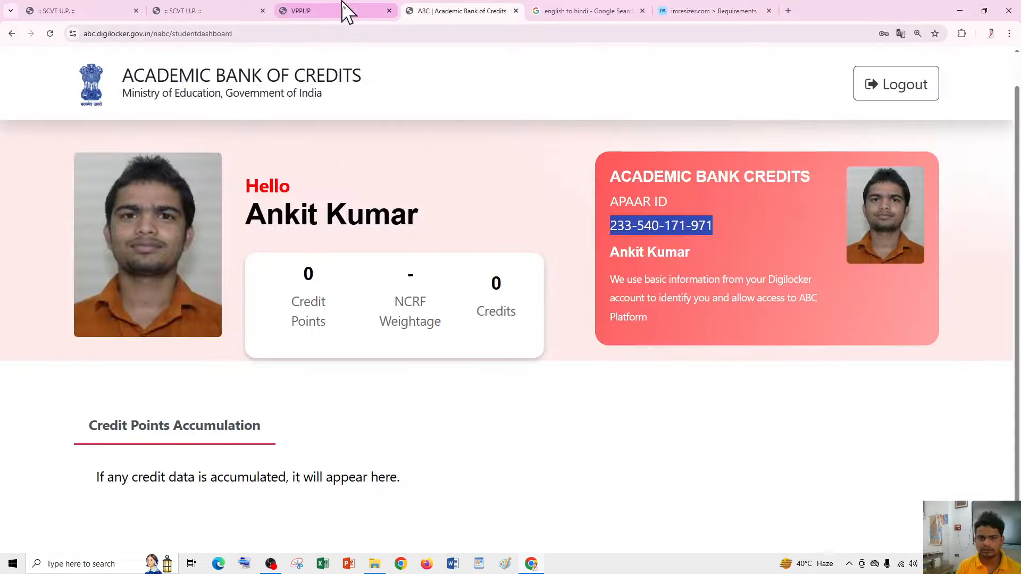
pyautogui.click(348, 11)
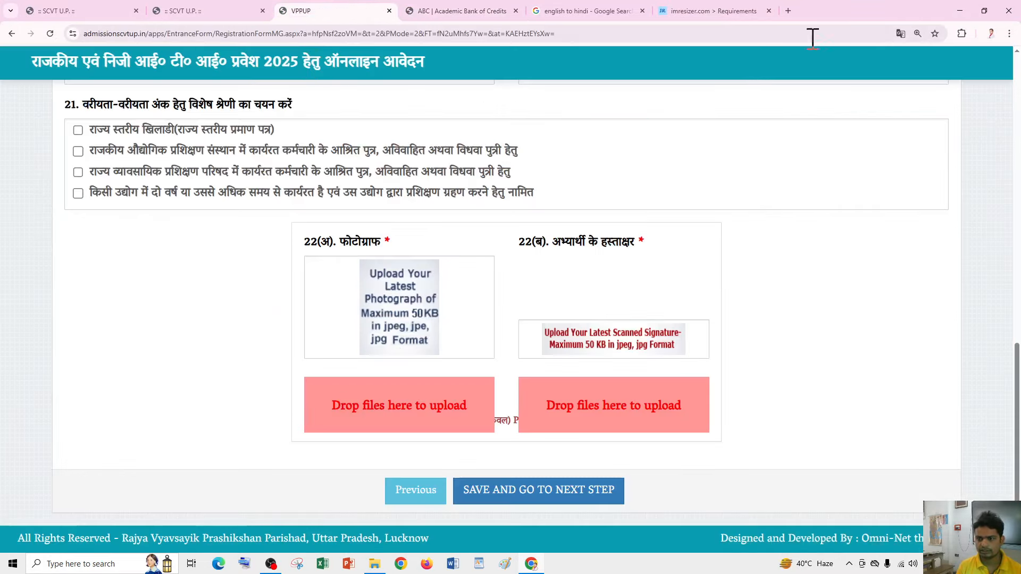
pyautogui.click(692, 11)
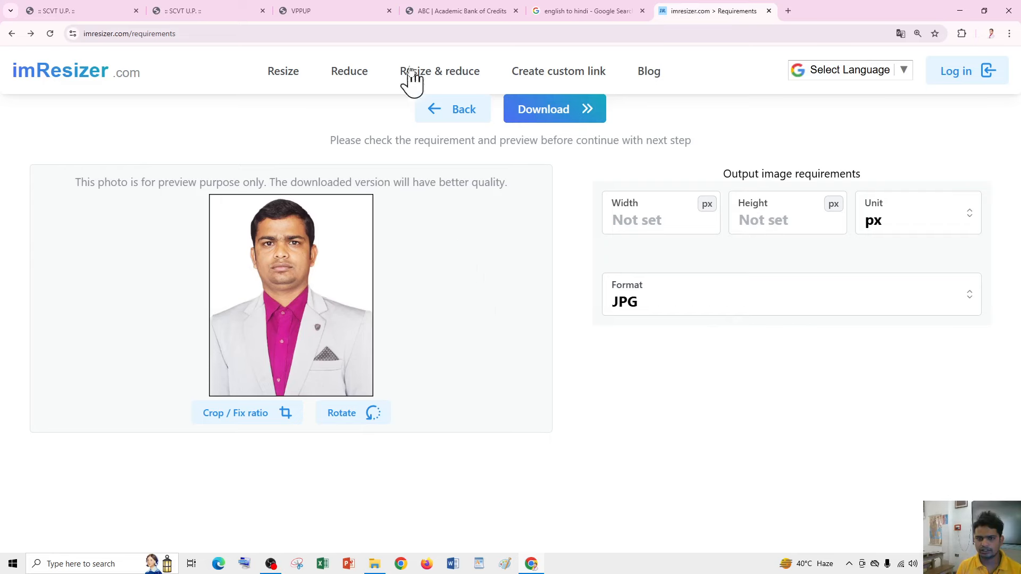
# - Load the POTOS photo into imResizer's Resize & reduce tool
pyautogui.click(441, 75)
pyautogui.click(276, 375)
pyautogui.doubleClick(348, 80)
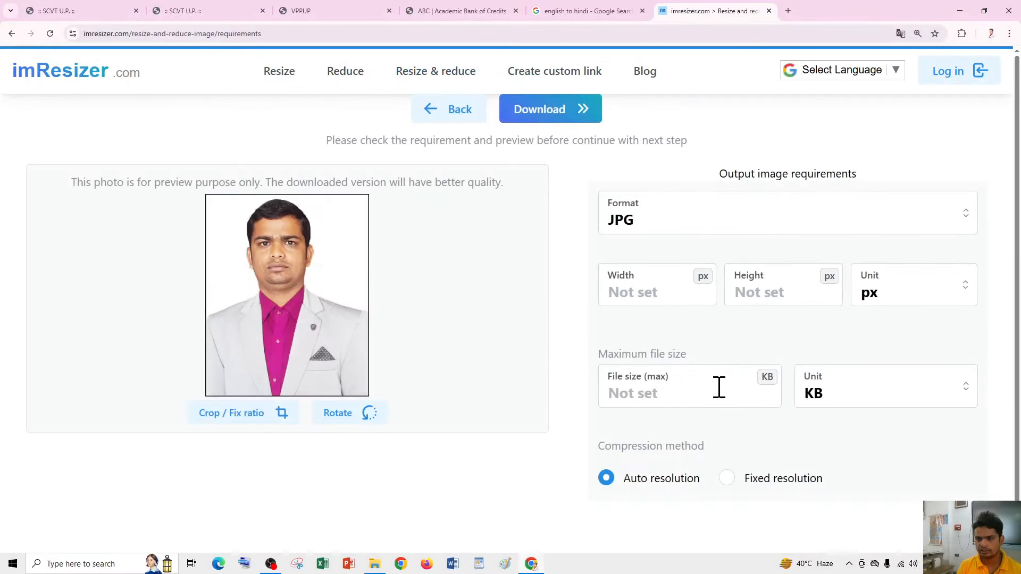
# - Cap the file size at 50 KB, download the 49.64 KB JPG, and start a new upload
pyautogui.click(687, 390)
pyautogui.scroll(-1, 611, 352)
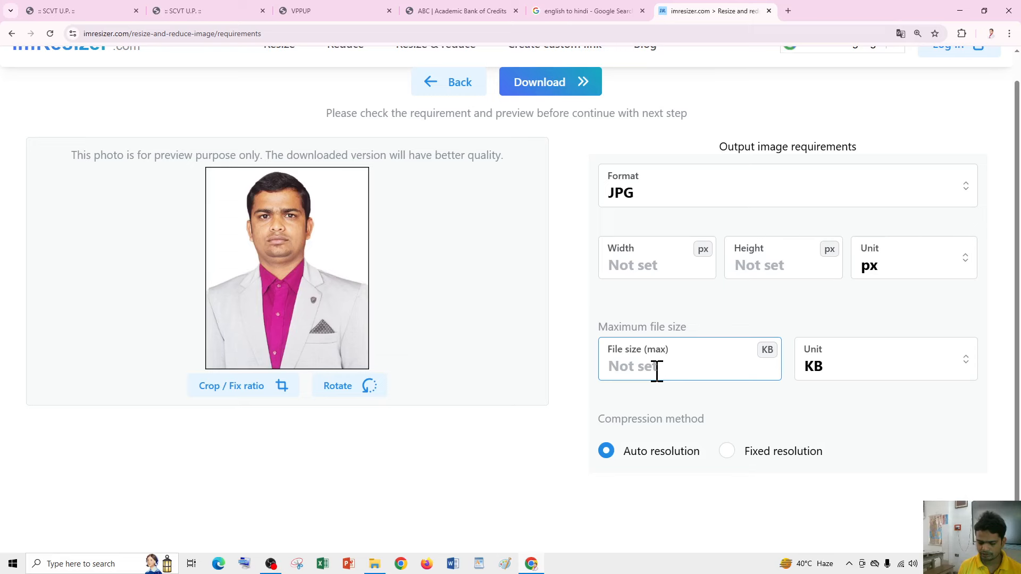
pyautogui.write('50')
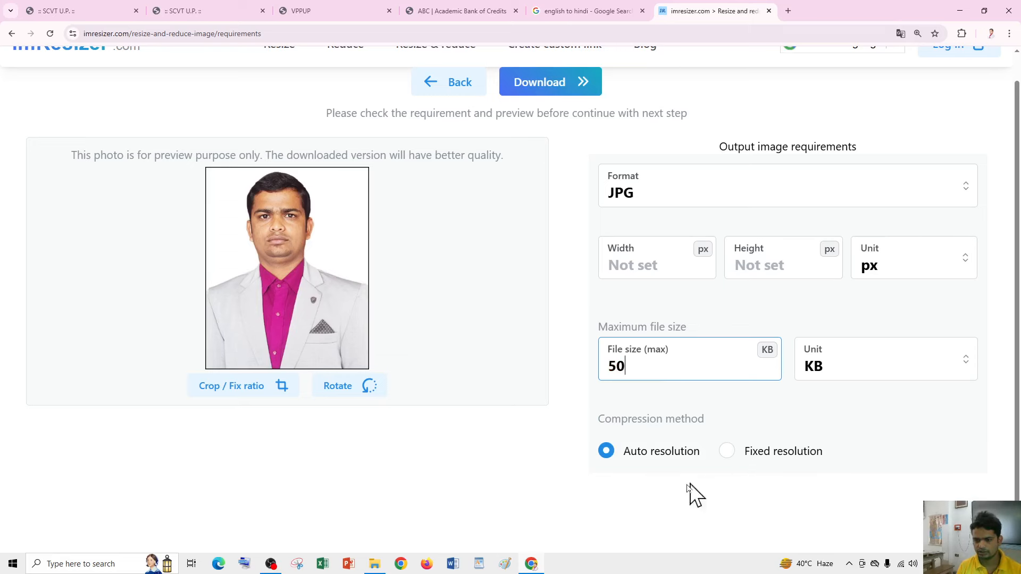
pyautogui.click(535, 86)
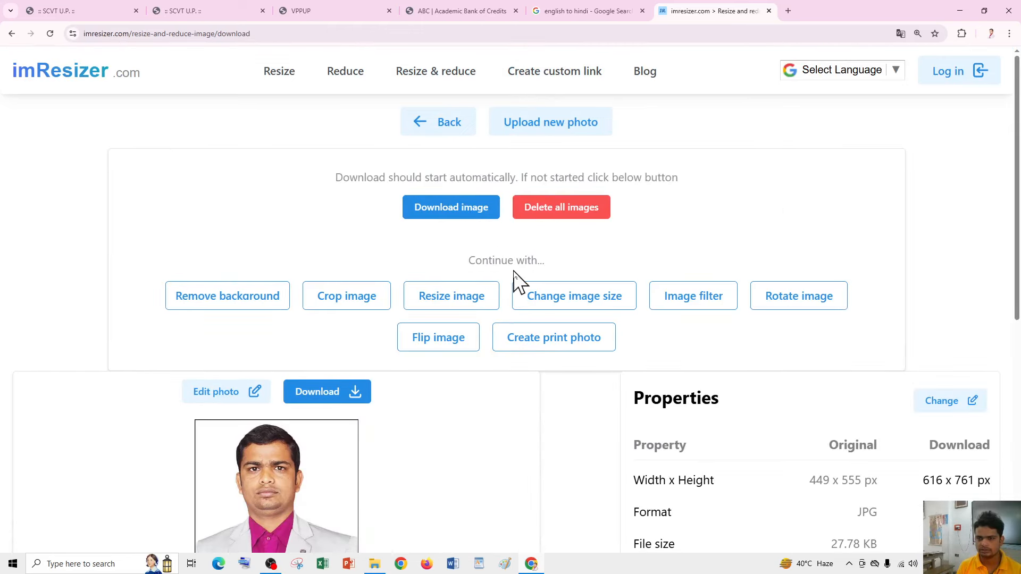
pyautogui.scroll(-3, 558, 340)
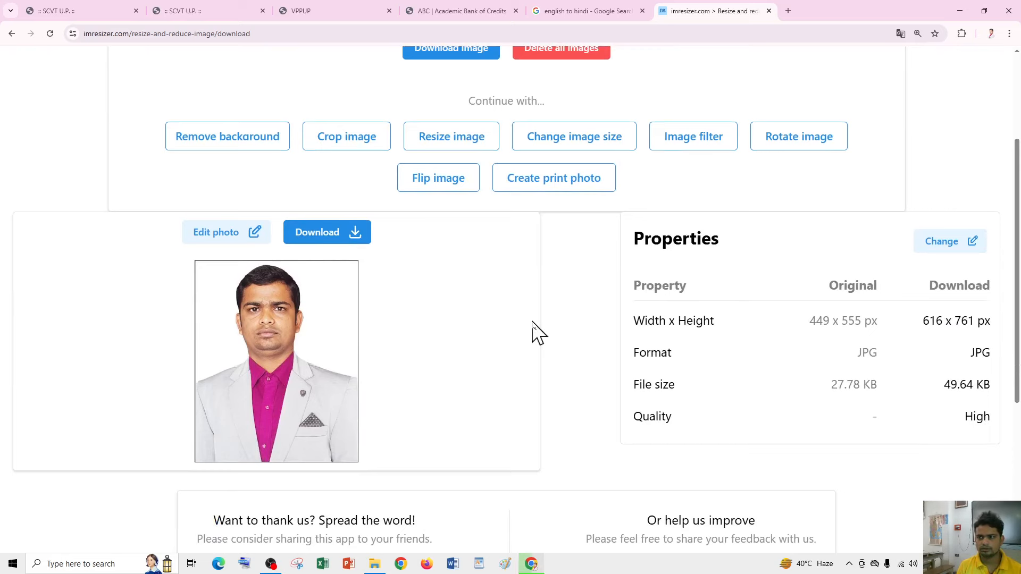
pyautogui.scroll(3, 540, 336)
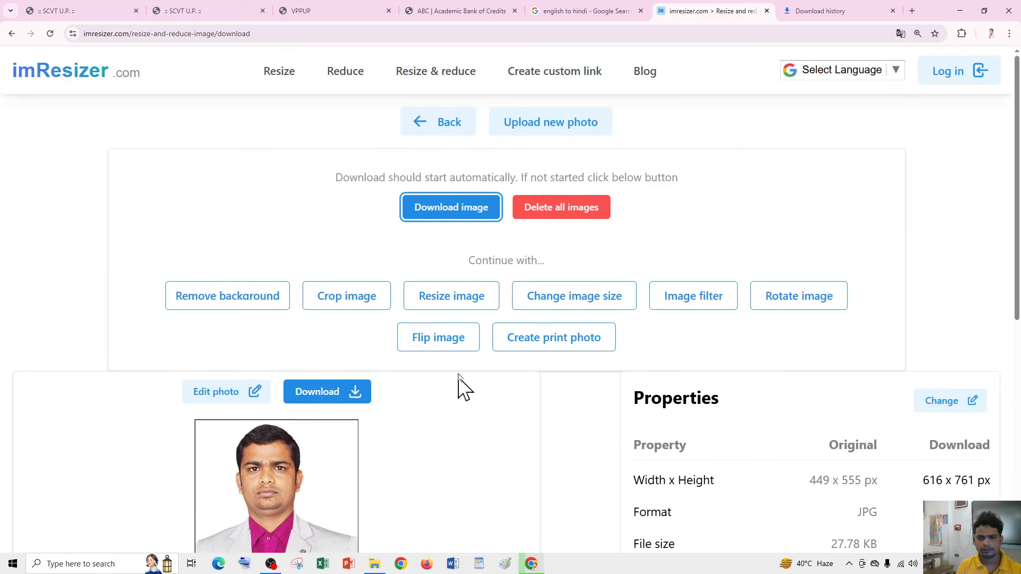
pyautogui.click(555, 128)
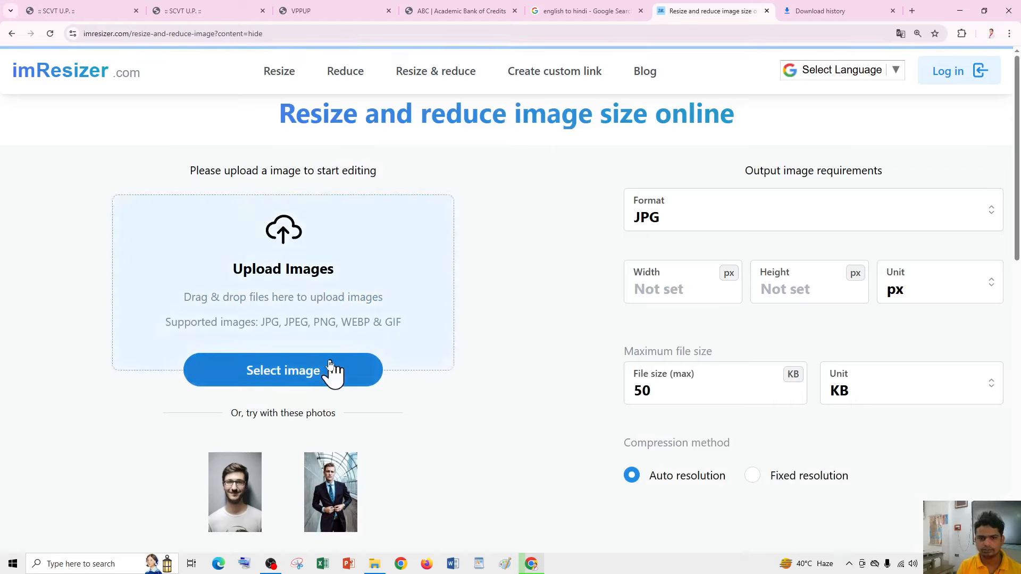
# - Upload the sign image, keep the 50 KB cap, and download the reduced 874 x 350 px signature
pyautogui.click(347, 356)
pyautogui.doubleClick(462, 101)
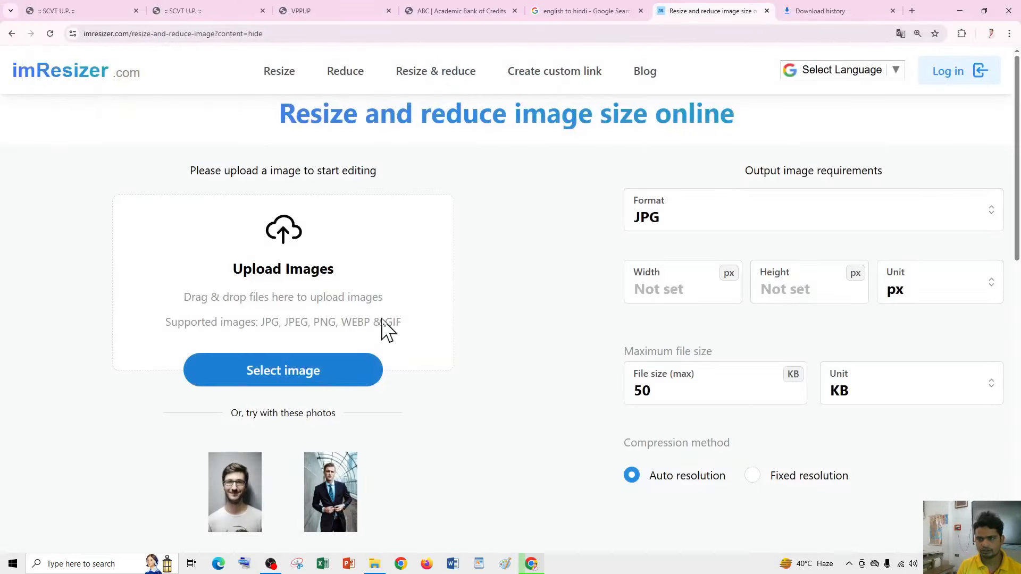
pyautogui.scroll(-4, 465, 333)
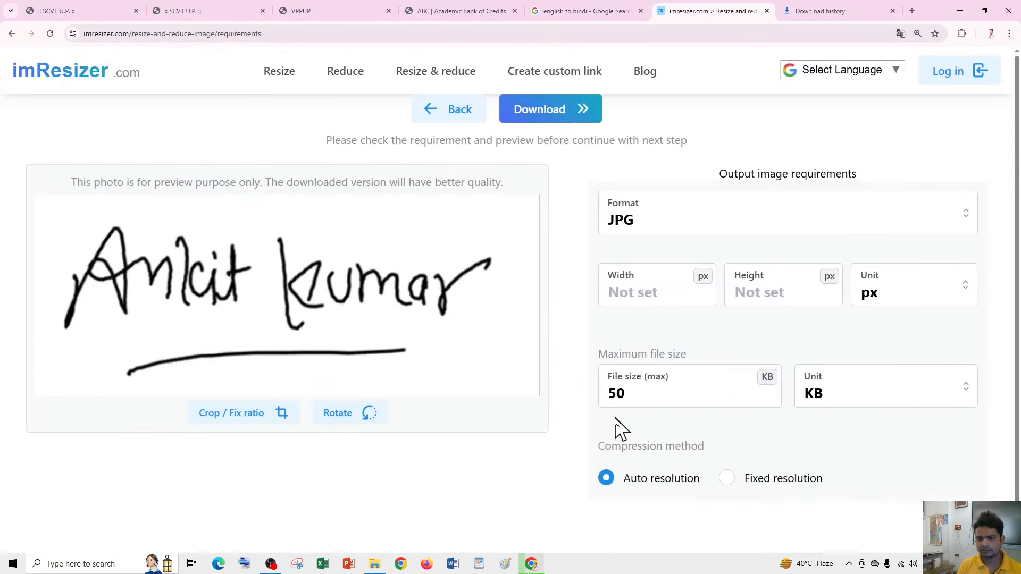
pyautogui.click(534, 121)
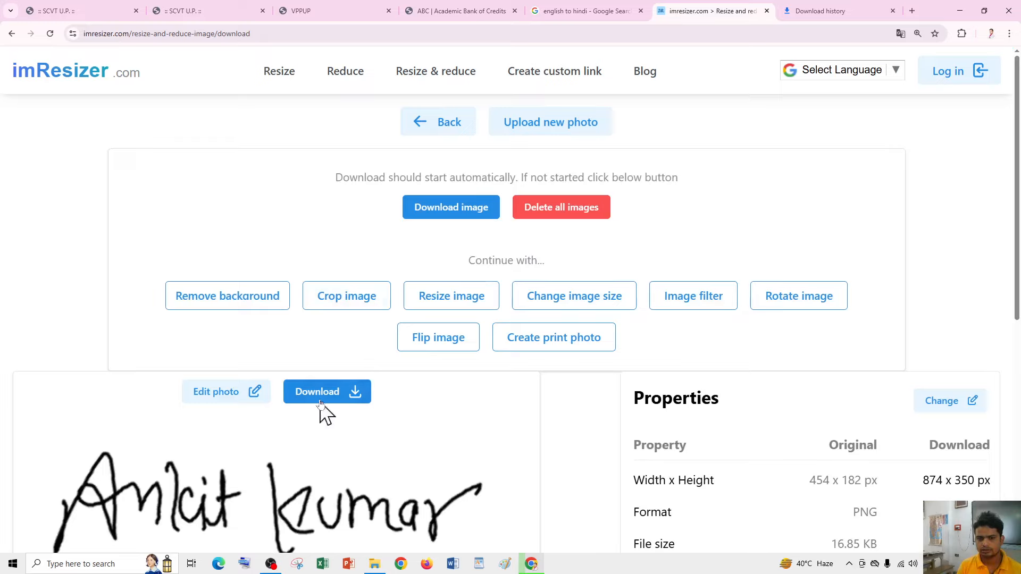
pyautogui.scroll(-3, 326, 413)
pyautogui.scroll(3, 367, 304)
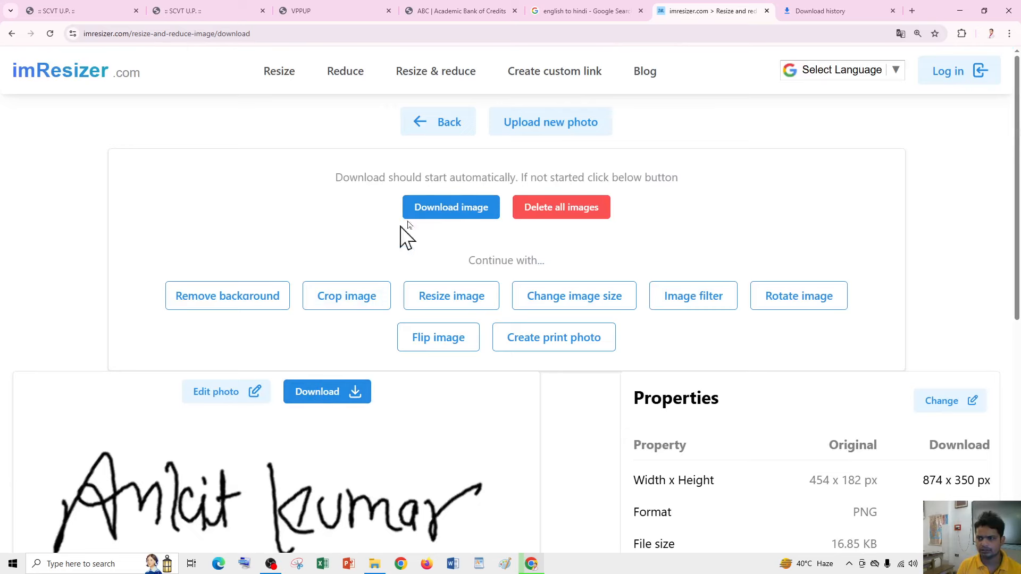
pyautogui.click(442, 209)
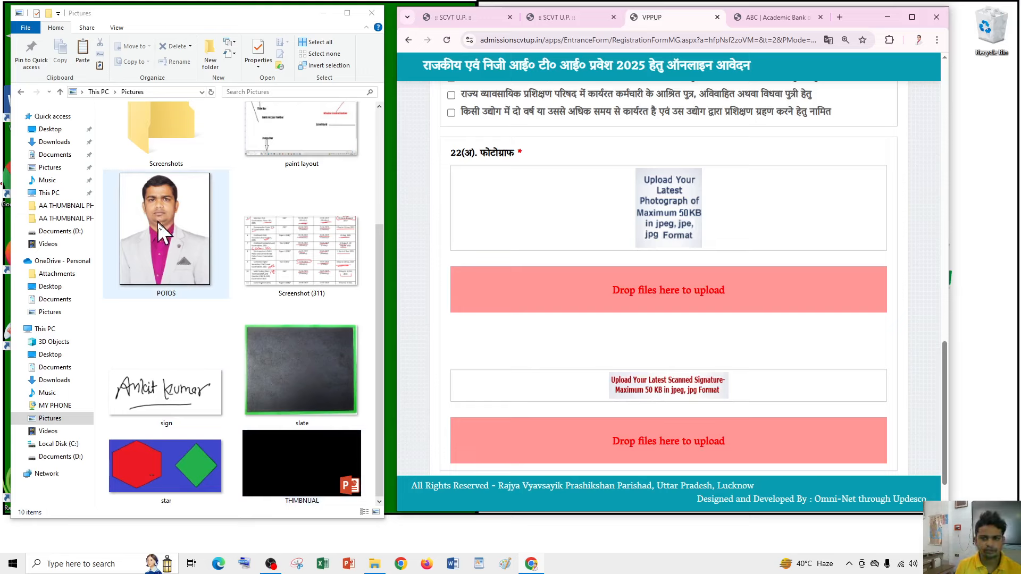
# - Drag the POTOS photo from Pictures into the form's photograph field
pyautogui.moveTo(157, 229); pyautogui.dragTo(640, 266)
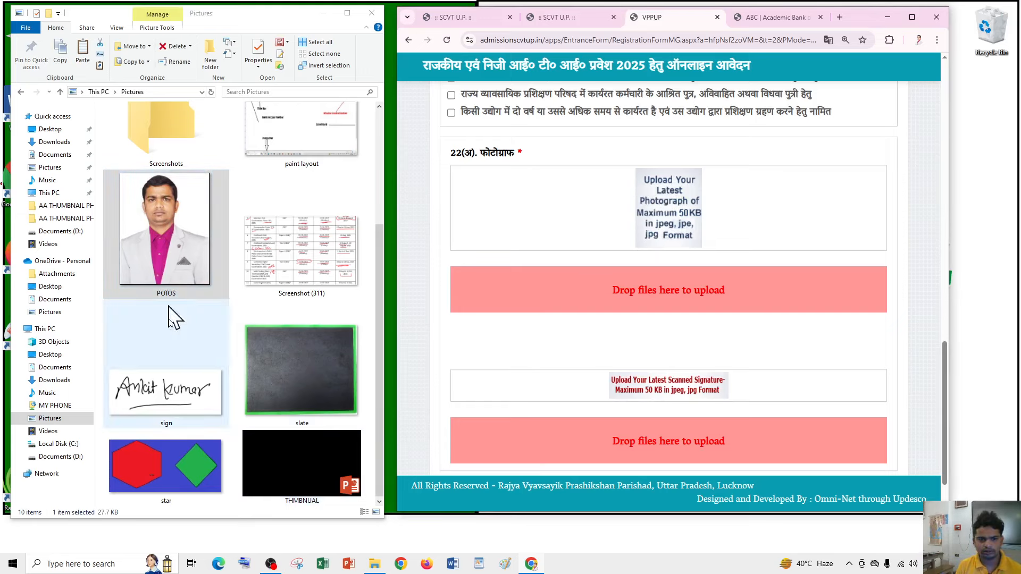
pyautogui.click(165, 290)
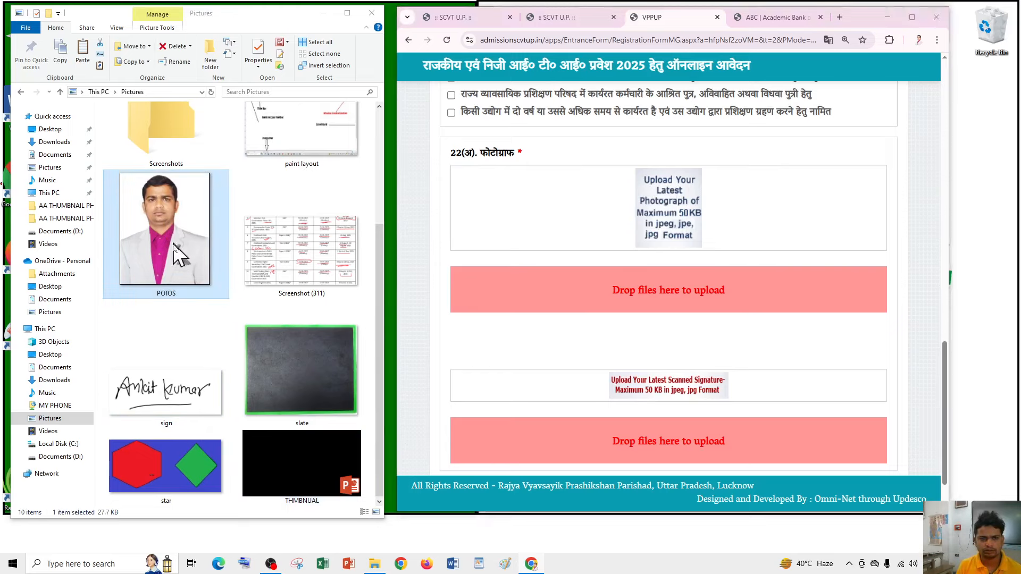
pyautogui.moveTo(175, 252); pyautogui.dragTo(723, 282)
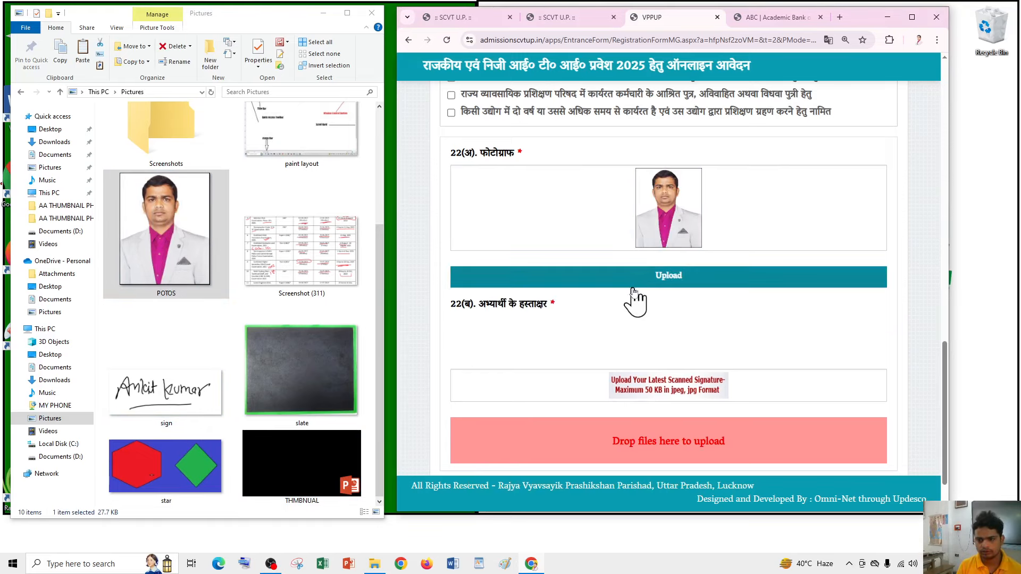
# - Drop the sign image on the signature field, dismiss the invalid-extension alert, and reselect sign
pyautogui.moveTo(159, 391)
pyautogui.mouseDown()
pyautogui.moveTo(665, 420)
pyautogui.moveTo(656, 441)
pyautogui.moveTo(609, 434)
pyautogui.moveTo(594, 374)
pyautogui.mouseUp()
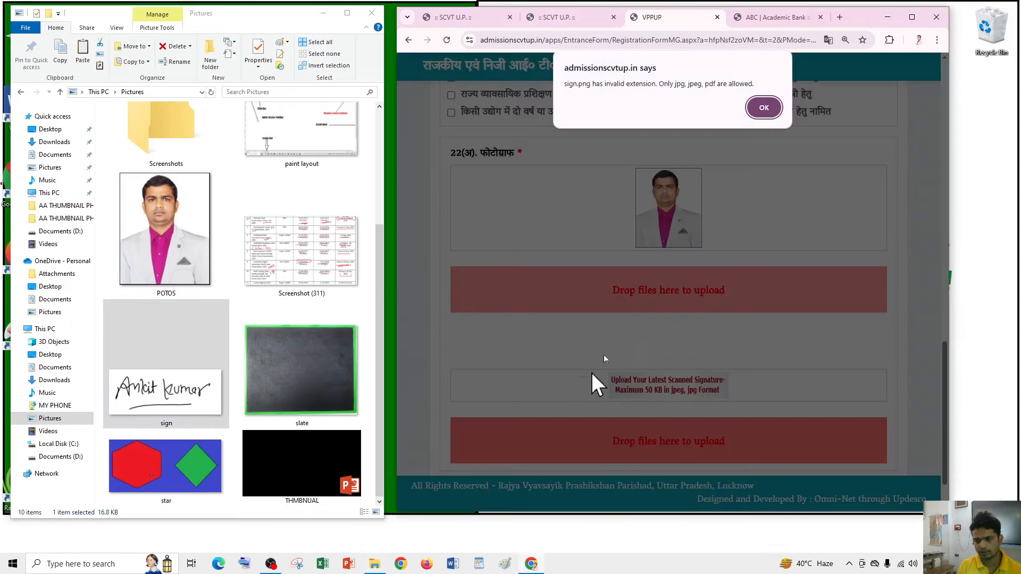
pyautogui.click(765, 109)
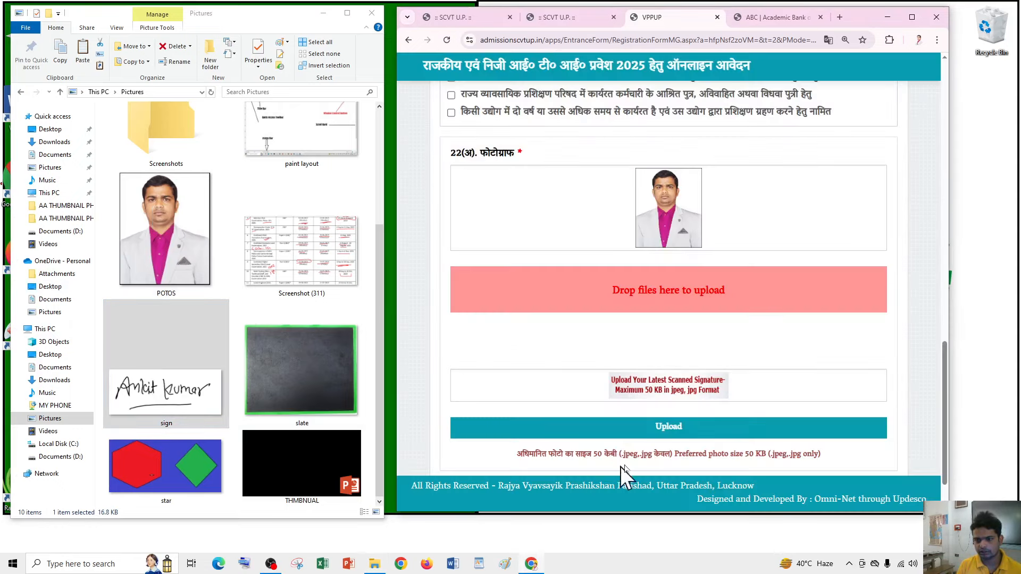
pyautogui.scroll(-1, 667, 403)
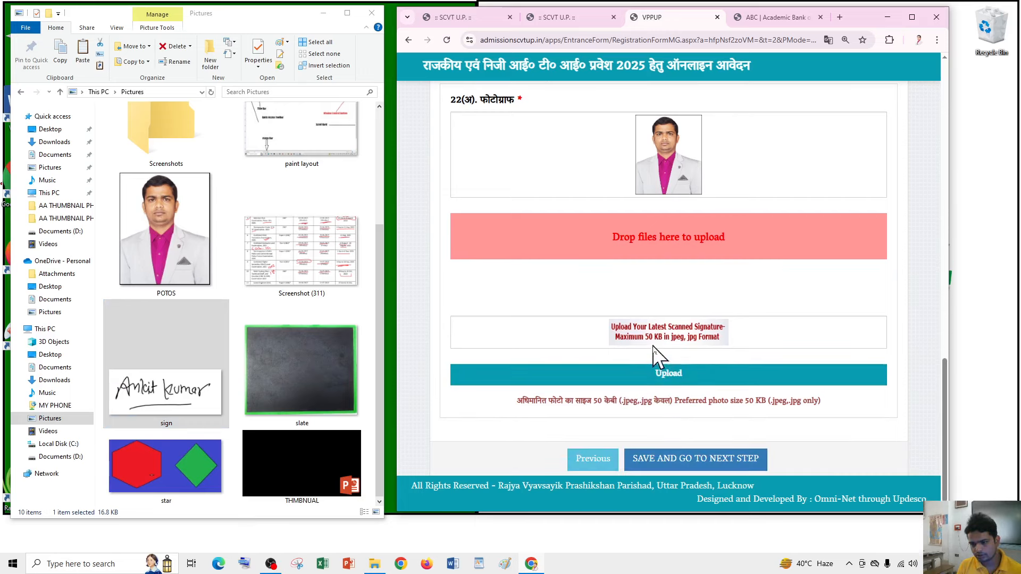
pyautogui.click(194, 412)
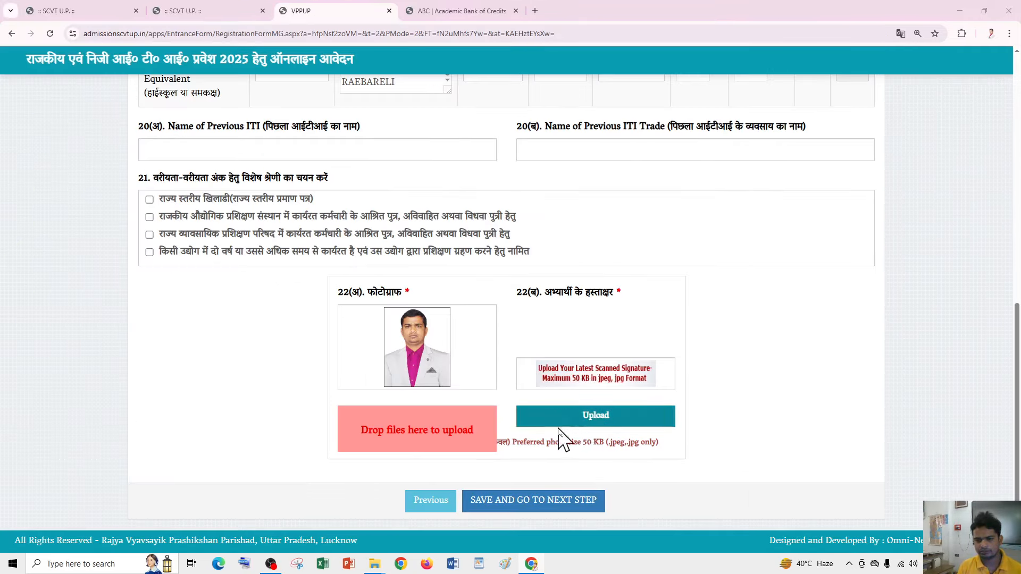
# - Upload sign_imresizer from the Downloads folder as the signature image
pyautogui.click(570, 412)
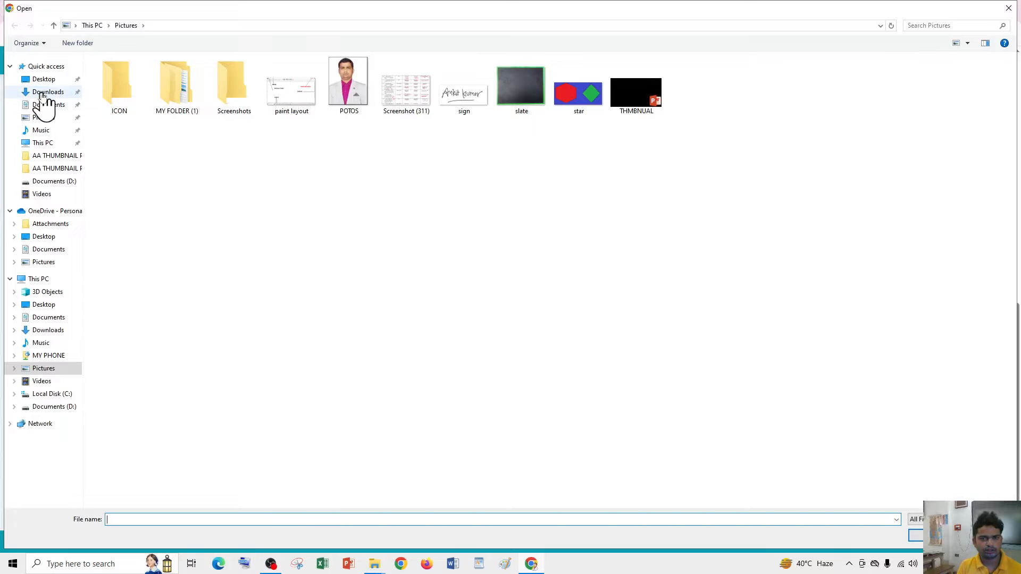
pyautogui.click(44, 94)
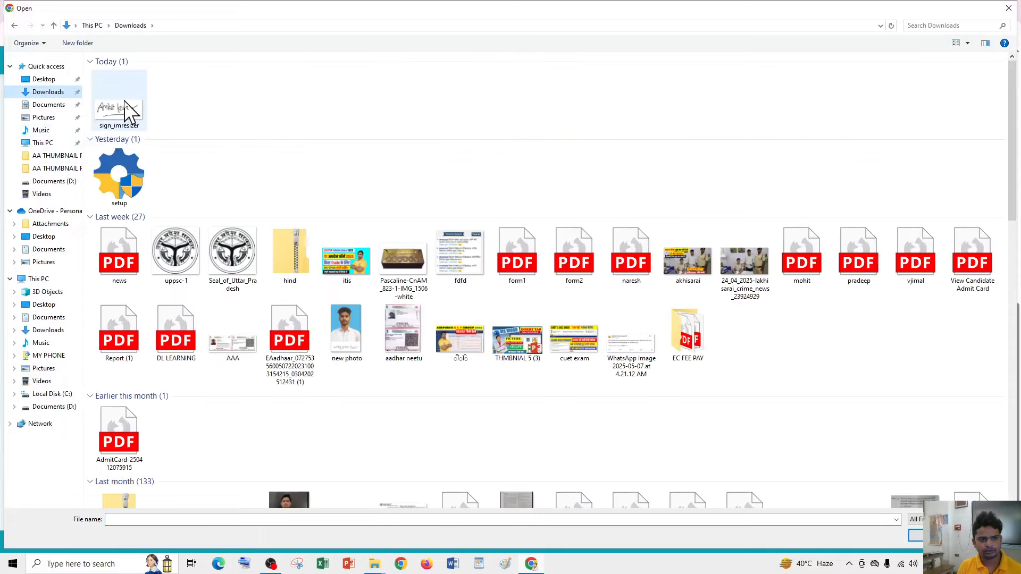
pyautogui.doubleClick(120, 109)
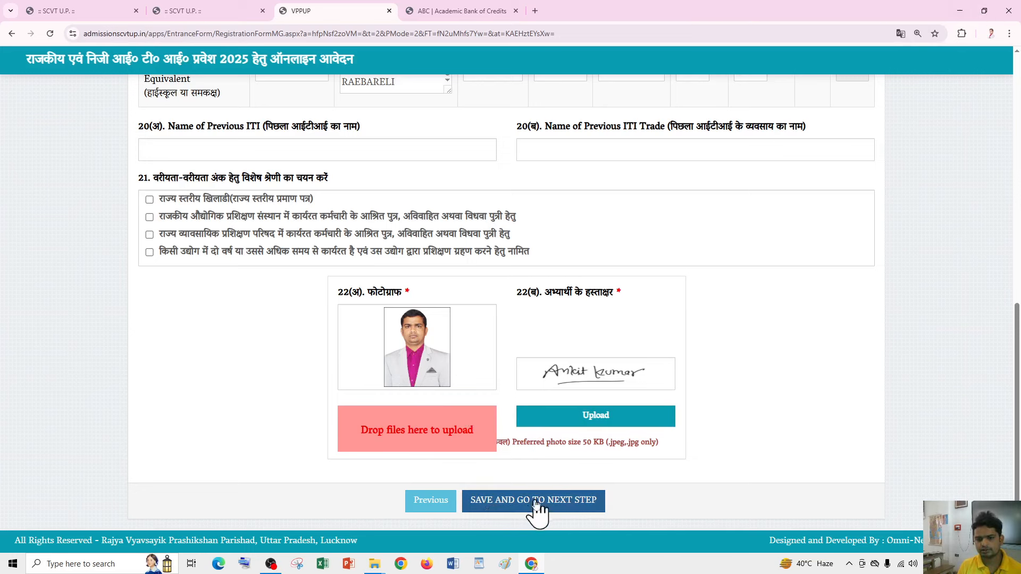
# - Save the form with SAVE AND GO TO NEXT STEP and confirm with OK
pyautogui.click(560, 505)
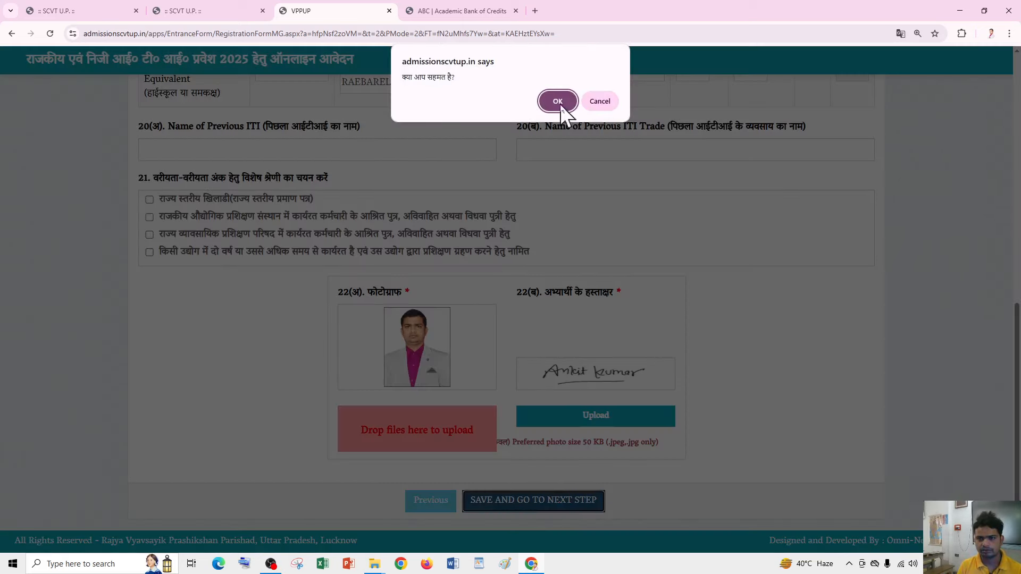
pyautogui.click(558, 101)
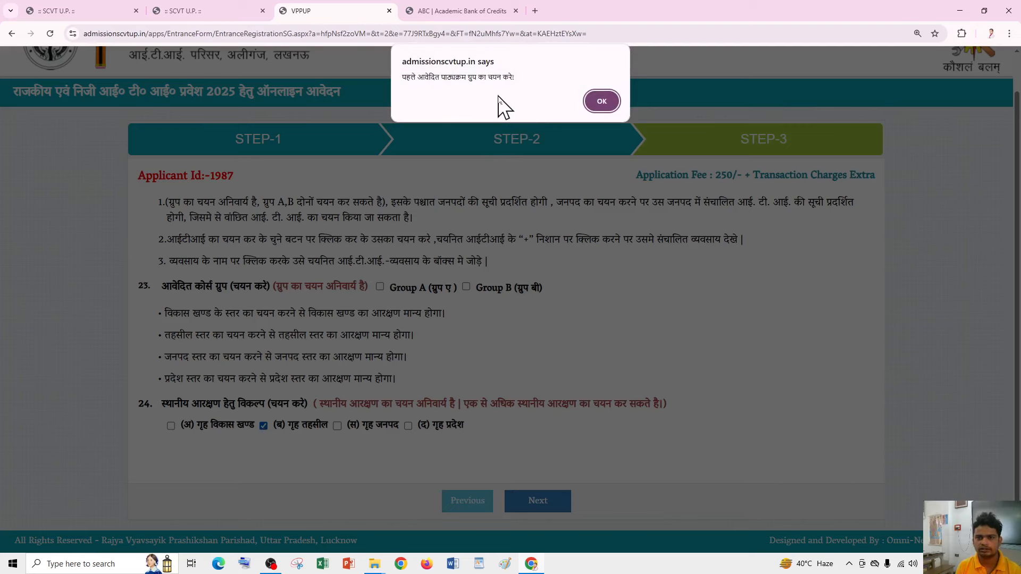
# - Dismiss the course-group reminder, tick Group A, and scroll to its ITI lists
pyautogui.click(602, 101)
pyautogui.click(601, 101)
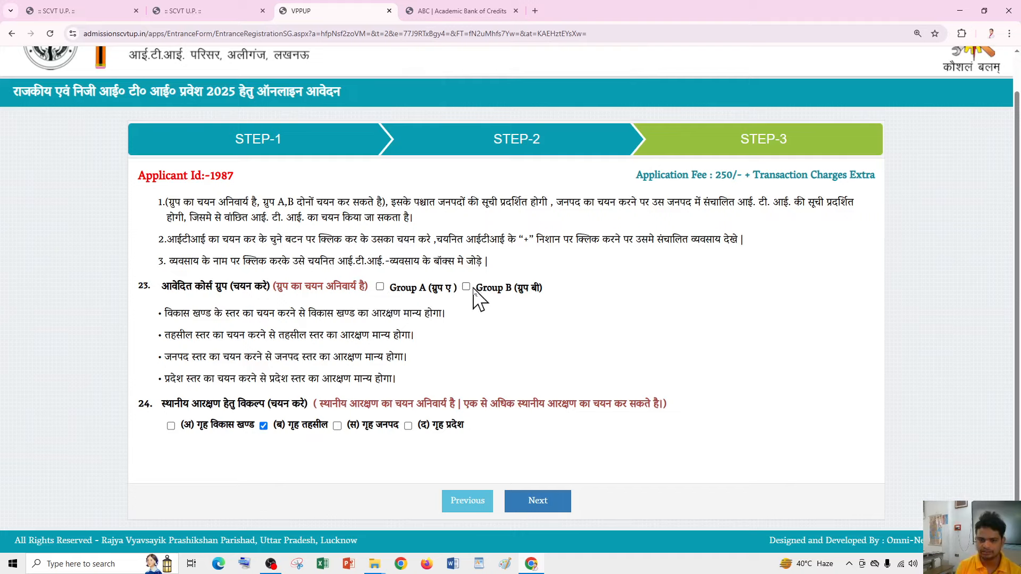
pyautogui.click(380, 287)
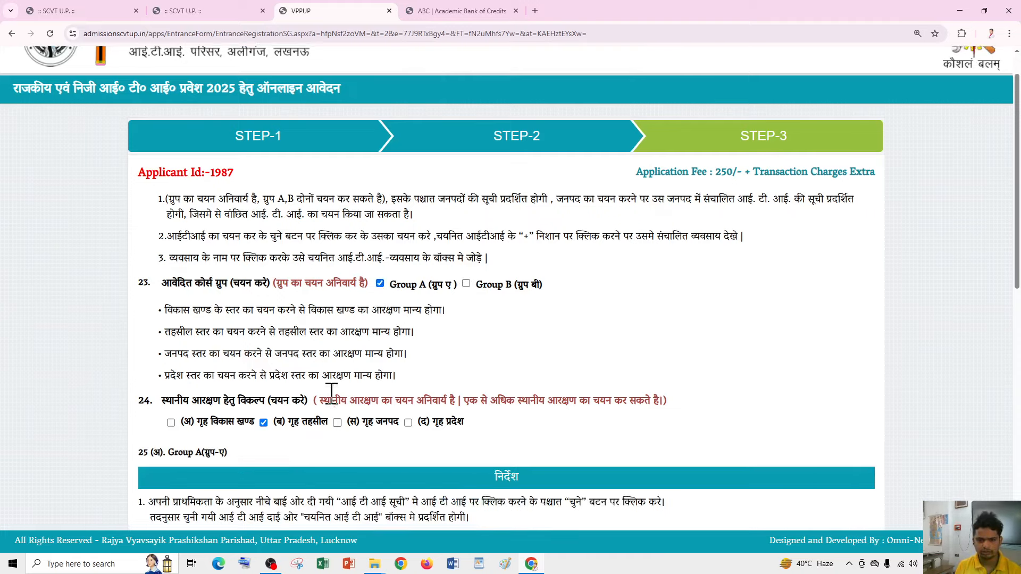
pyautogui.scroll(-3, 326, 387)
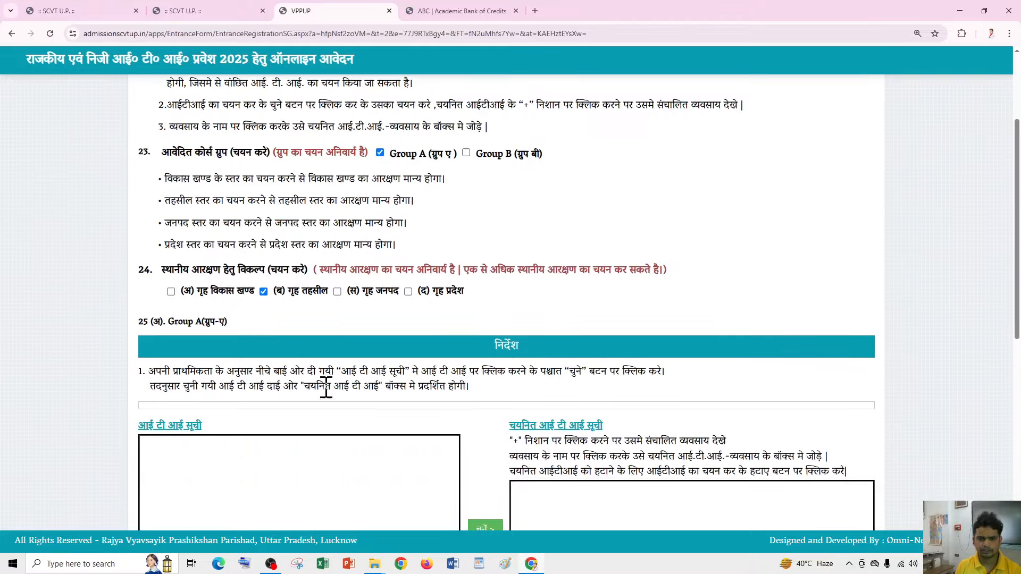
pyautogui.scroll(-3, 277, 307)
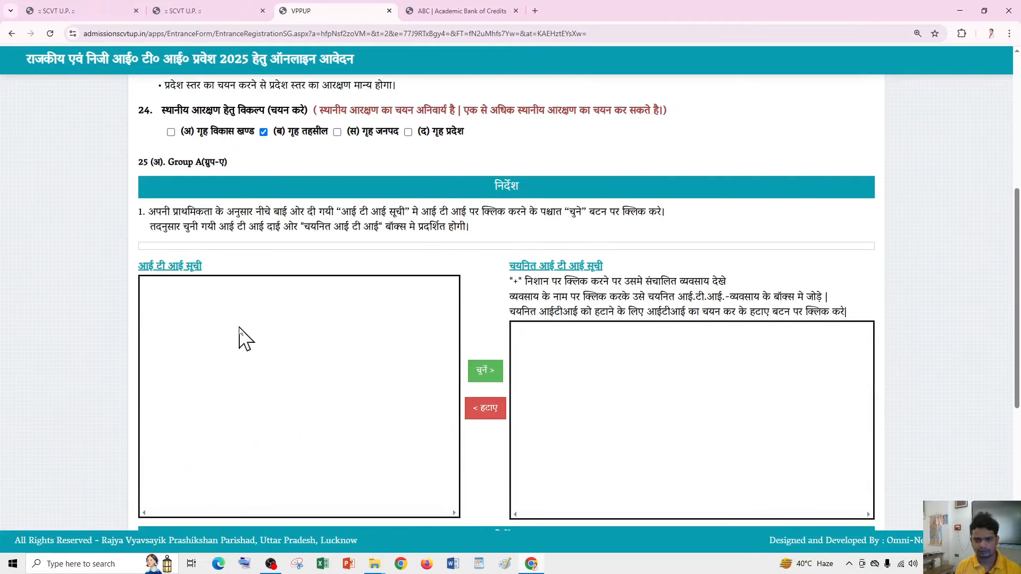
# - Tick home development block and home district local reservation in section 24
pyautogui.scroll(-6, 245, 329)
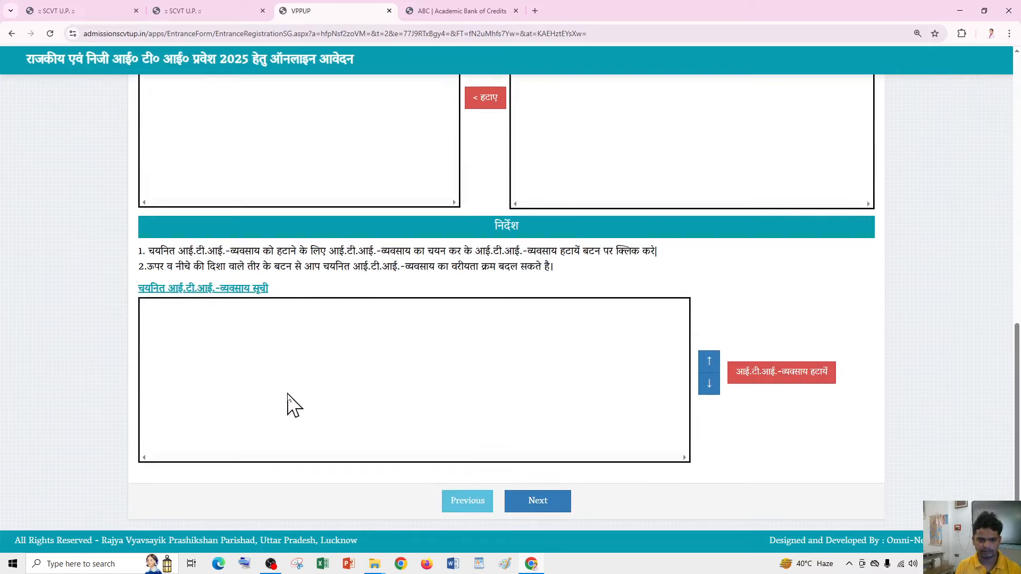
pyautogui.scroll(3, 294, 405)
pyautogui.scroll(4, 301, 404)
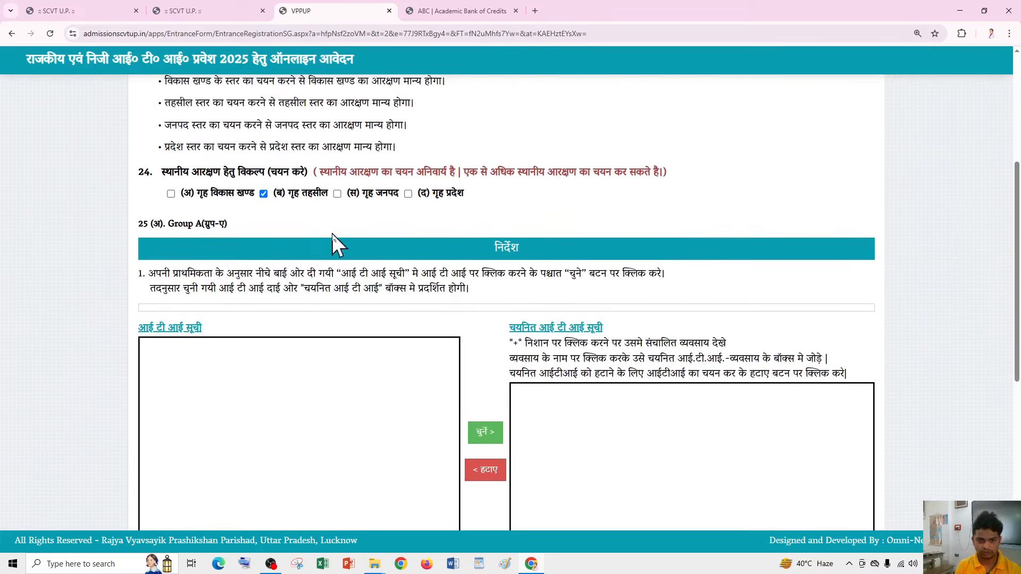
pyautogui.click(313, 195)
pyautogui.click(170, 193)
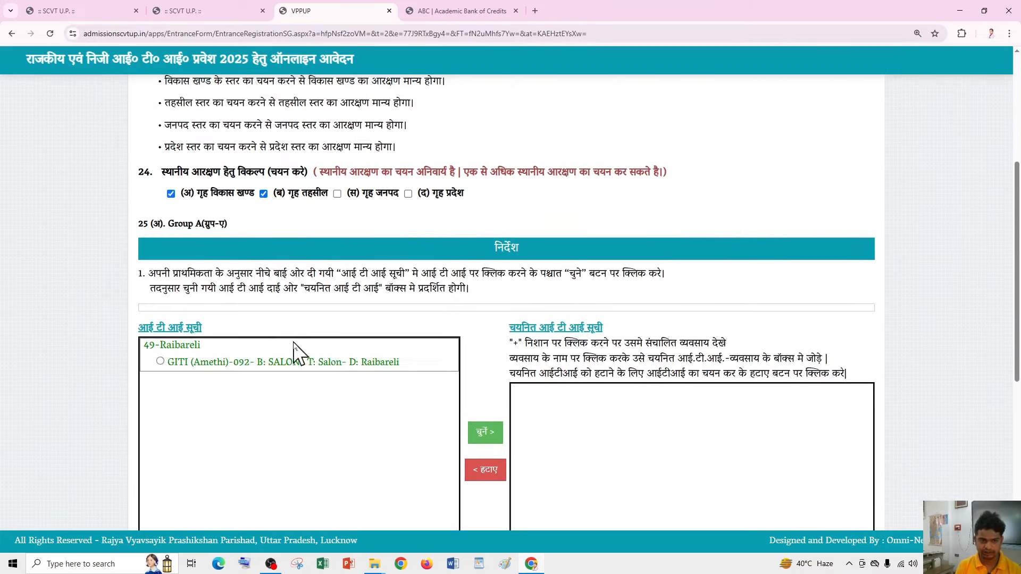
# - Untick home state reservation so only Raibareli's government ITIs are listed
pyautogui.scroll(-2, 319, 346)
pyautogui.scroll(2, 319, 359)
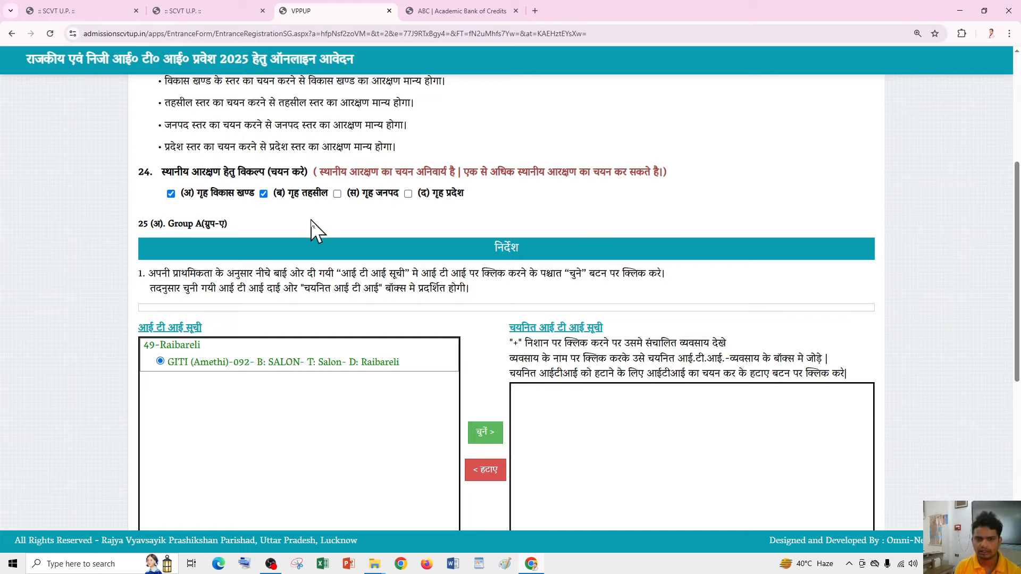
pyautogui.scroll(2, 314, 228)
pyautogui.scroll(-1, 363, 321)
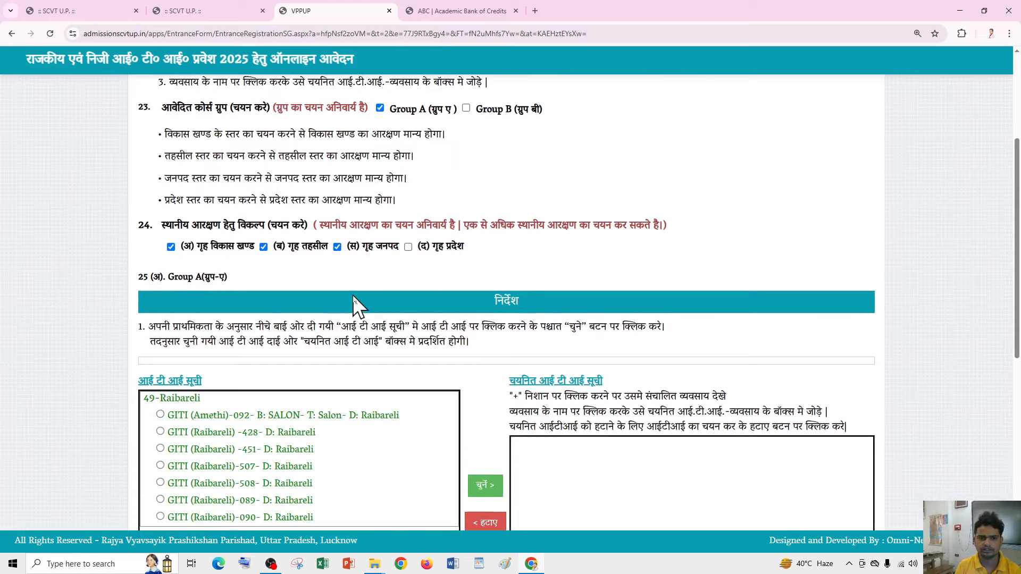
pyautogui.scroll(-3, 346, 298)
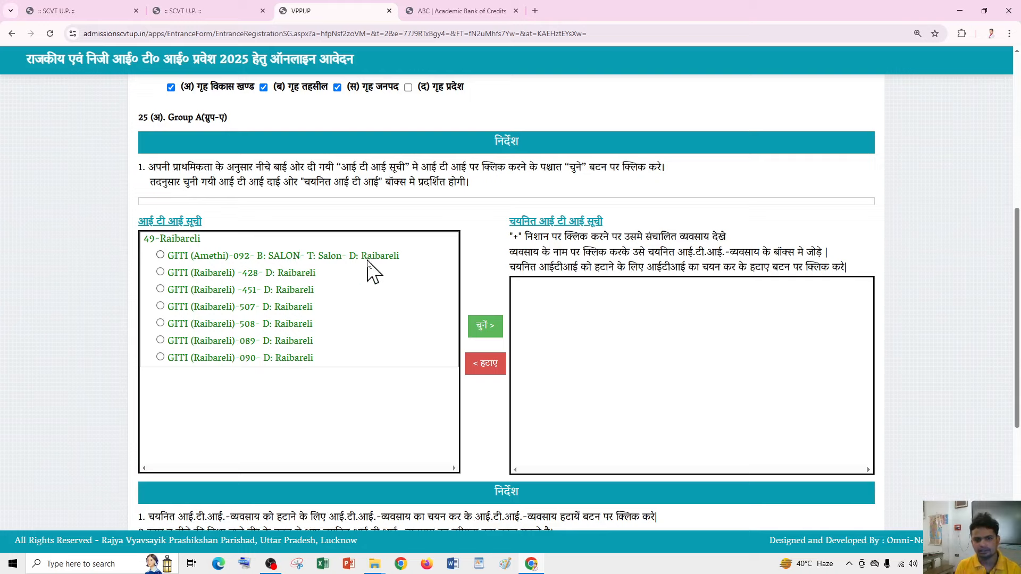
pyautogui.scroll(-3, 379, 296)
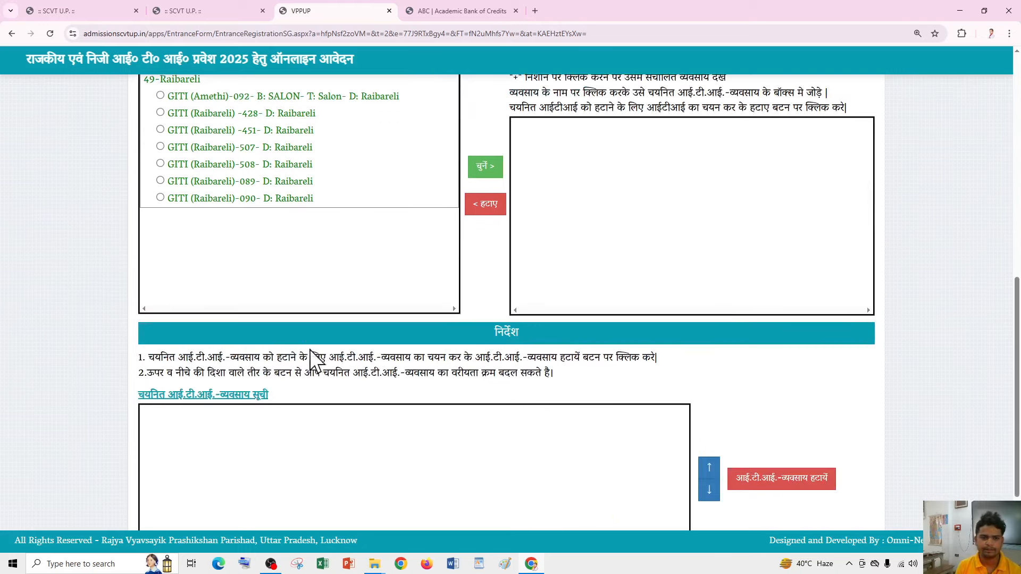
pyautogui.scroll(3, 308, 354)
pyautogui.scroll(2, 311, 359)
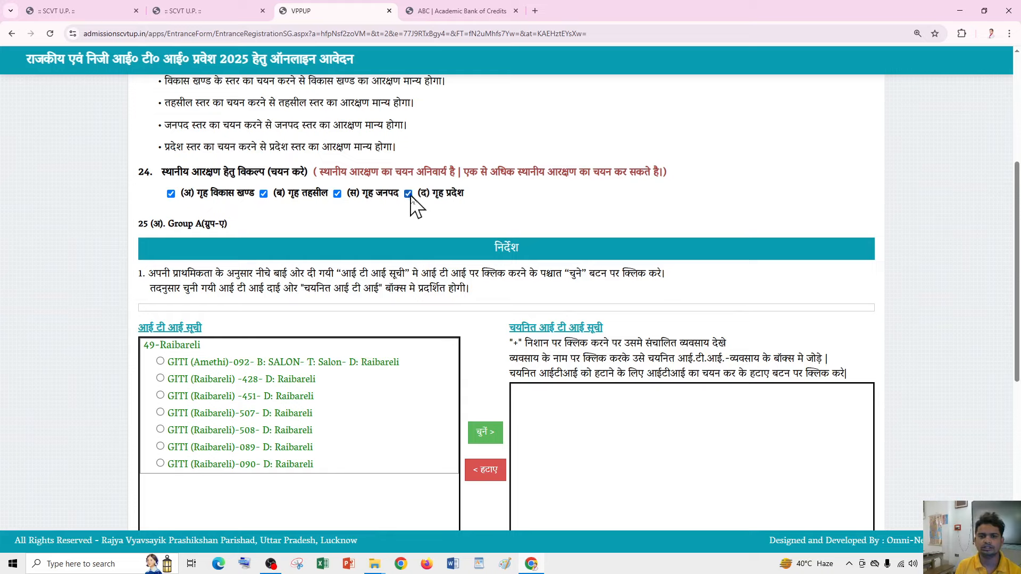
pyautogui.scroll(-3, 353, 314)
pyautogui.scroll(-6, 269, 326)
pyautogui.scroll(-15, 264, 317)
pyautogui.scroll(15, 289, 346)
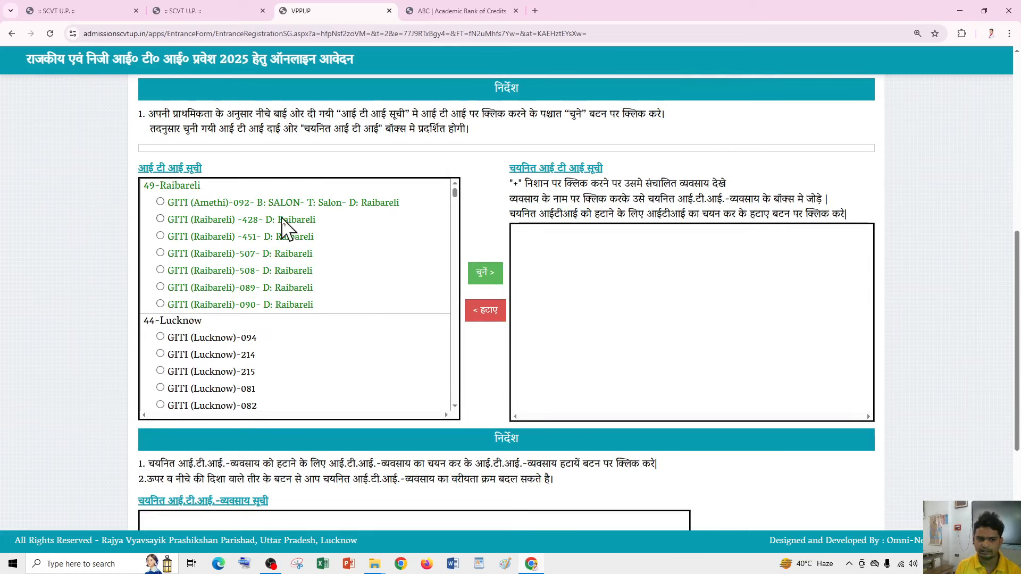
pyautogui.scroll(-15, 293, 346)
pyautogui.scroll(3, 372, 355)
pyautogui.scroll(5, 372, 351)
pyautogui.scroll(5, 532, 298)
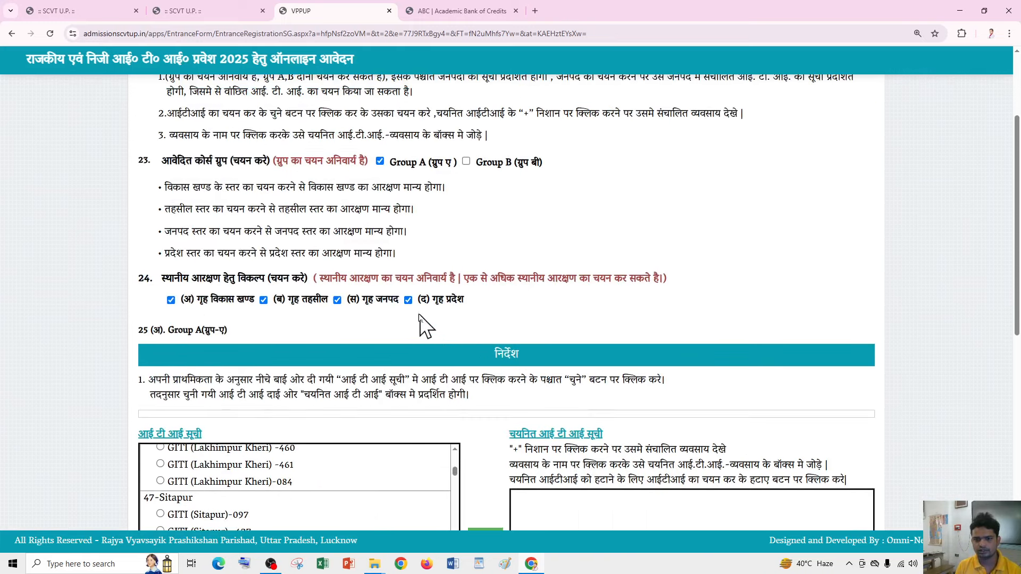
pyautogui.click(408, 301)
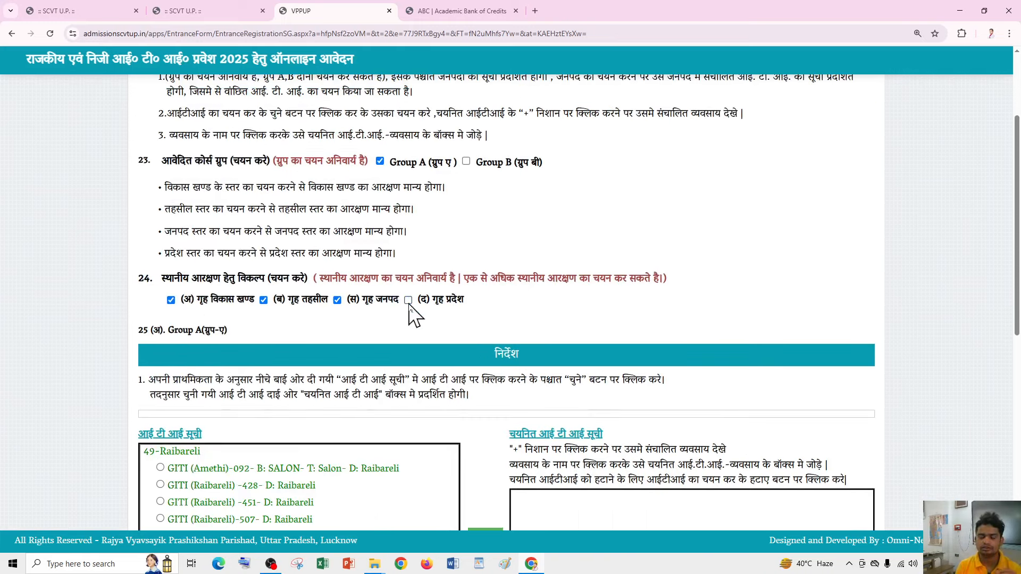
pyautogui.scroll(-4, 409, 306)
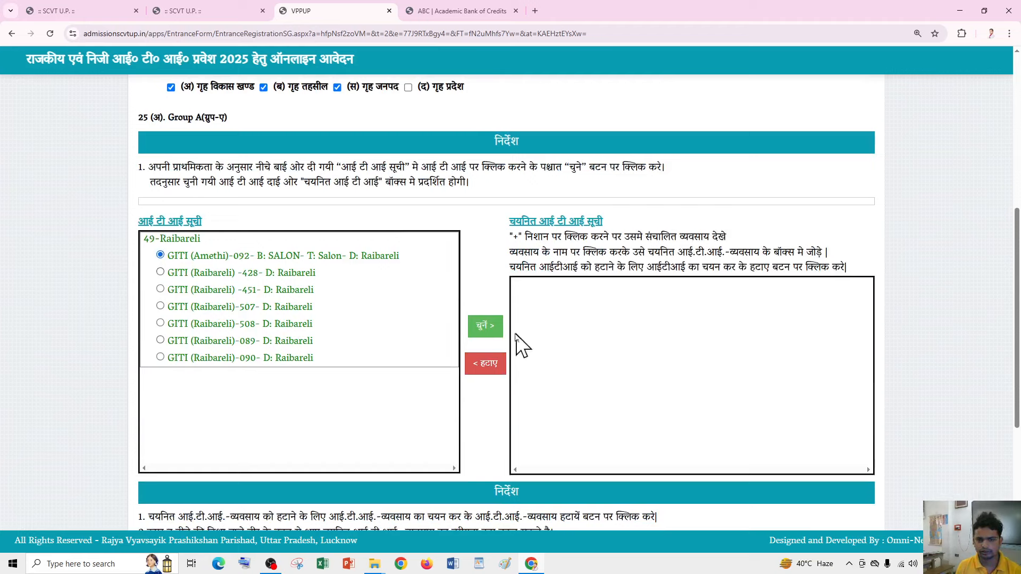
# - Add GITI Amethi-092 and Raibareli-428, -451 and -508 to the chosen ITIs
pyautogui.click(486, 330)
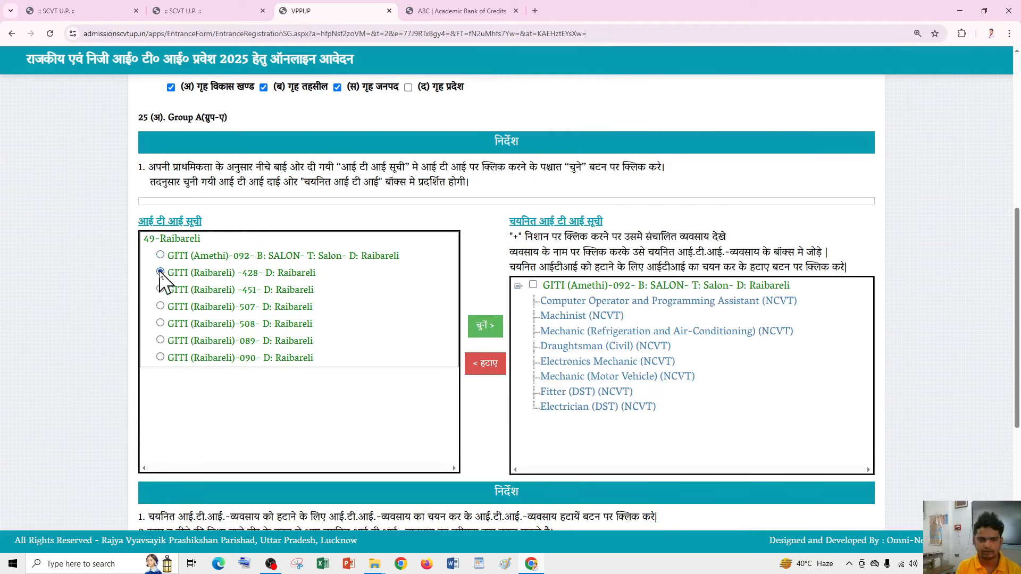
pyautogui.click(484, 332)
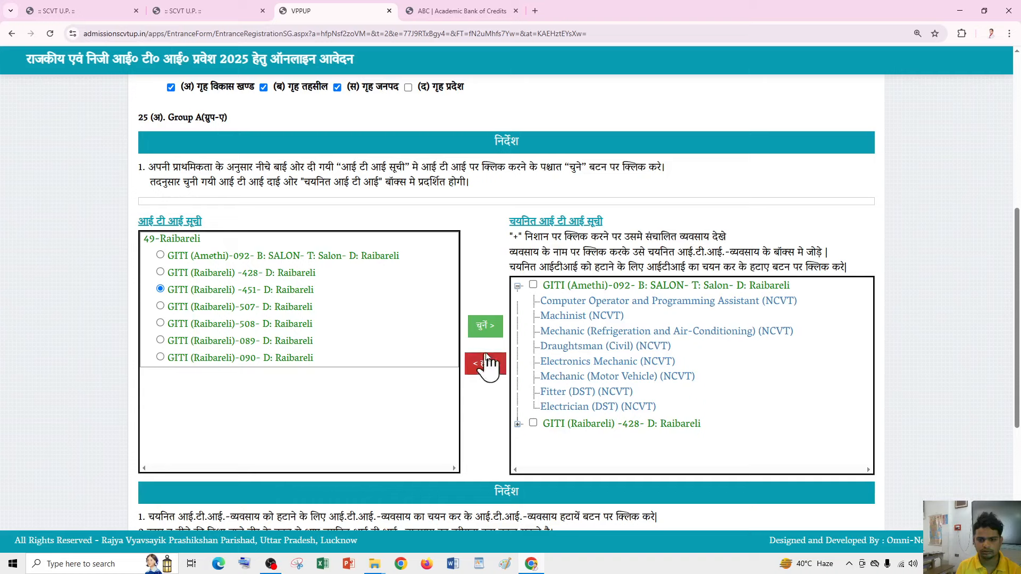
pyautogui.click(484, 335)
pyautogui.scroll(-3, 449, 378)
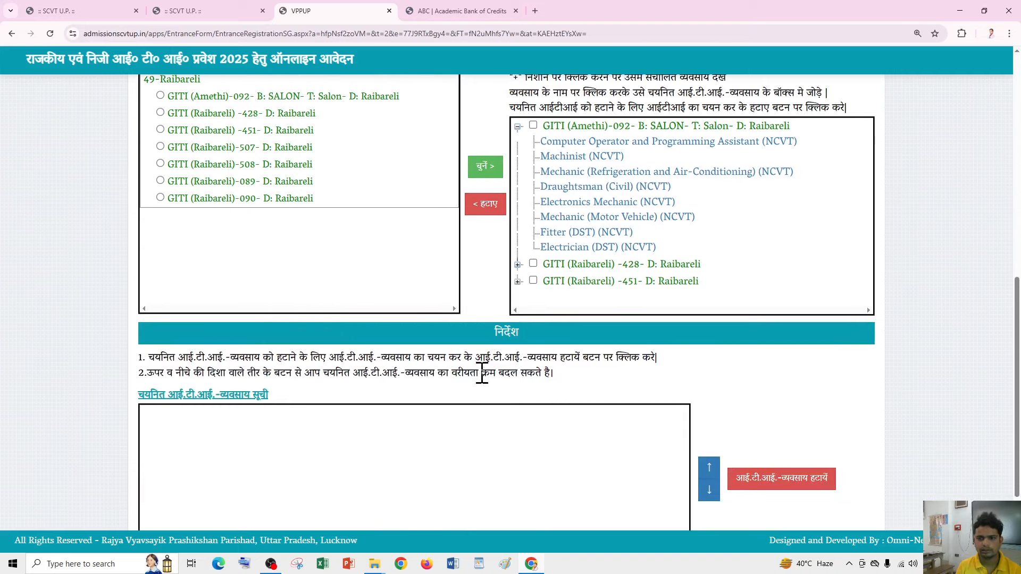
pyautogui.scroll(2, 516, 330)
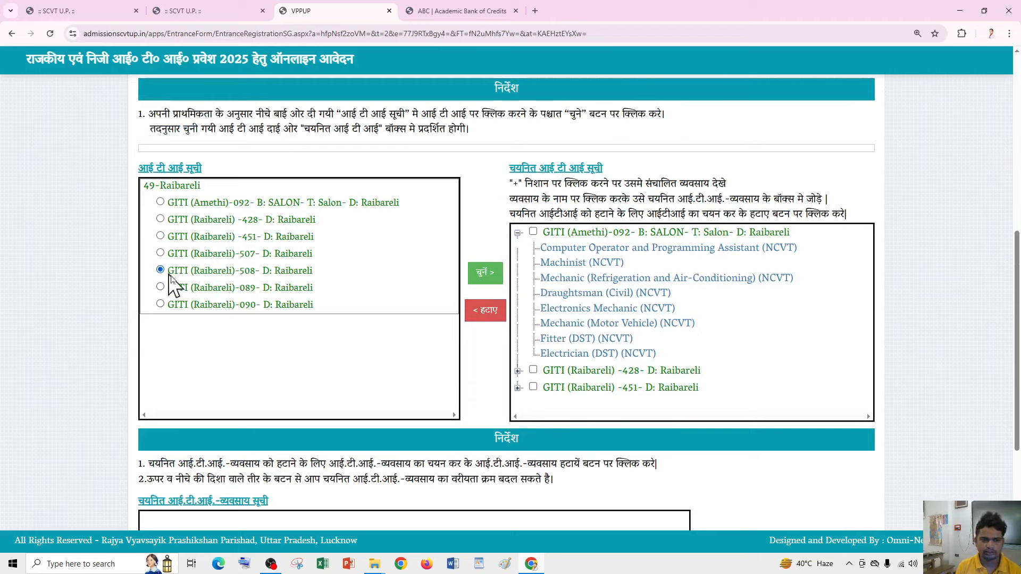
pyautogui.click(482, 274)
# - Add GITI Raibareli-089, try 090, and dismiss its no-trade-available alert
pyautogui.click(160, 287)
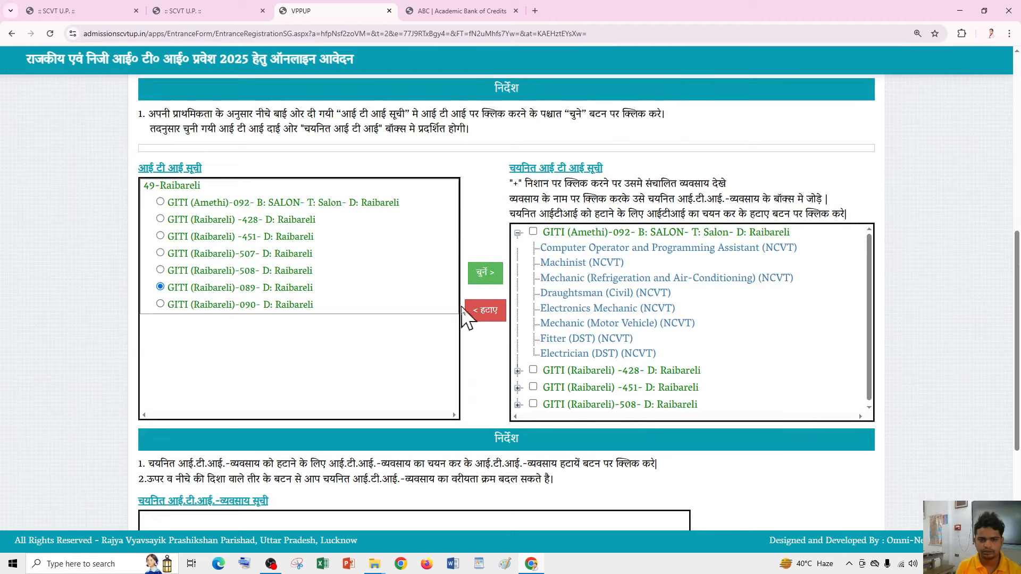
pyautogui.click(484, 273)
pyautogui.click(484, 273)
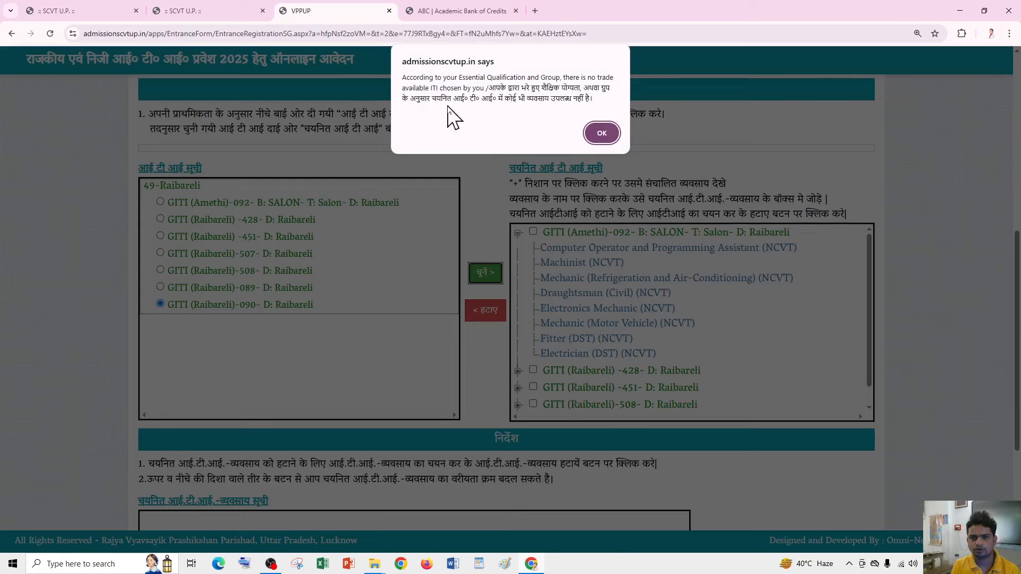
pyautogui.click(601, 133)
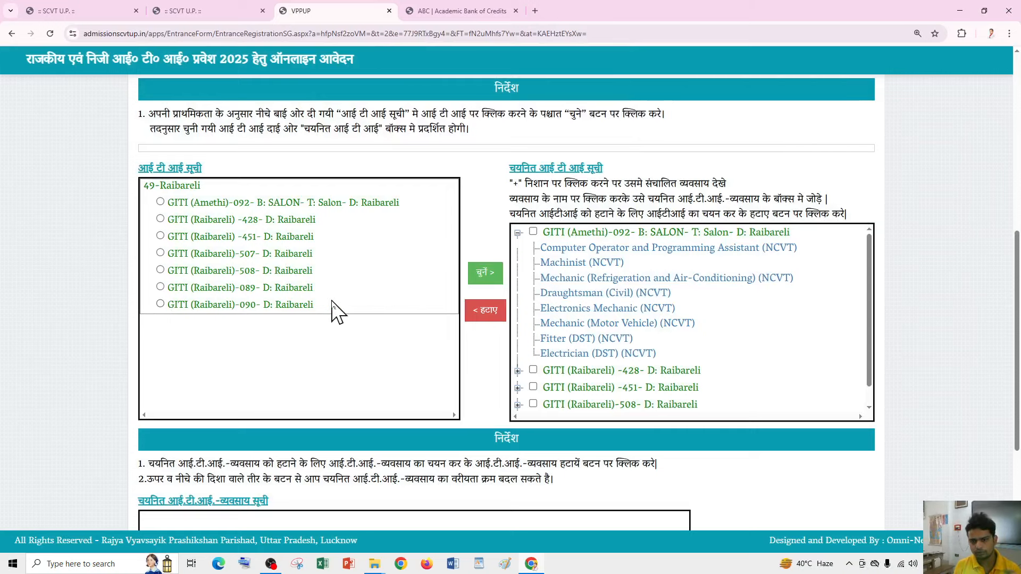
# - Add the Computer Operator and Programming Assistant trade to the preferences
pyautogui.scroll(-2, 170, 266)
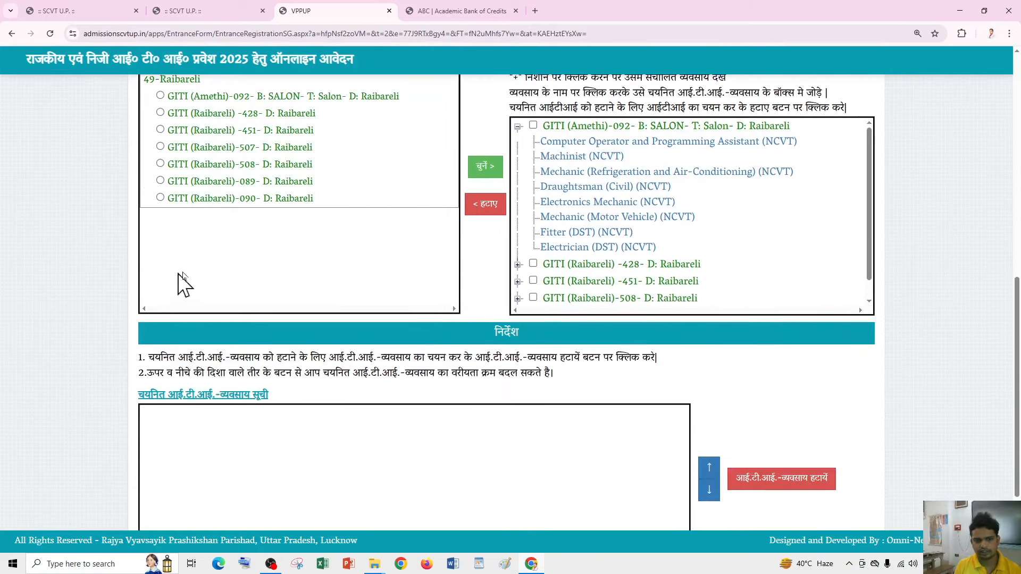
pyautogui.scroll(3, 611, 404)
pyautogui.scroll(1, 611, 420)
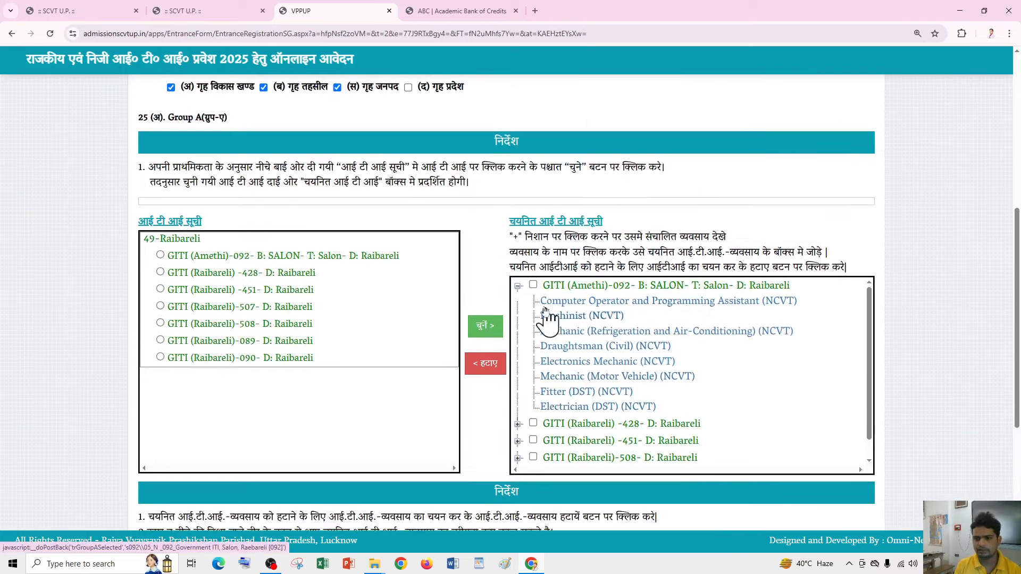
pyautogui.scroll(-1, 606, 385)
pyautogui.scroll(1, 744, 341)
pyautogui.scroll(-2, 887, 300)
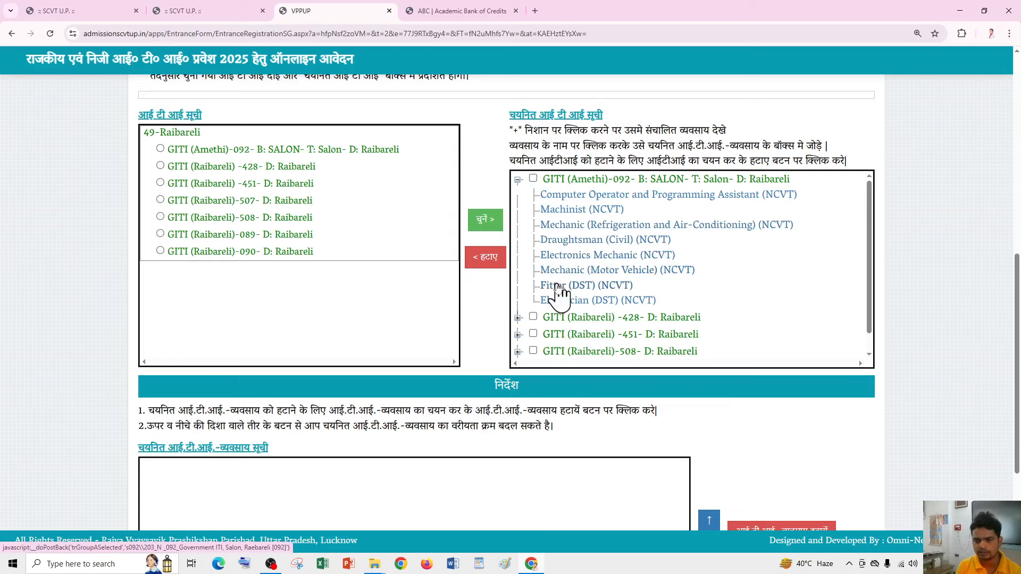
pyautogui.click(559, 195)
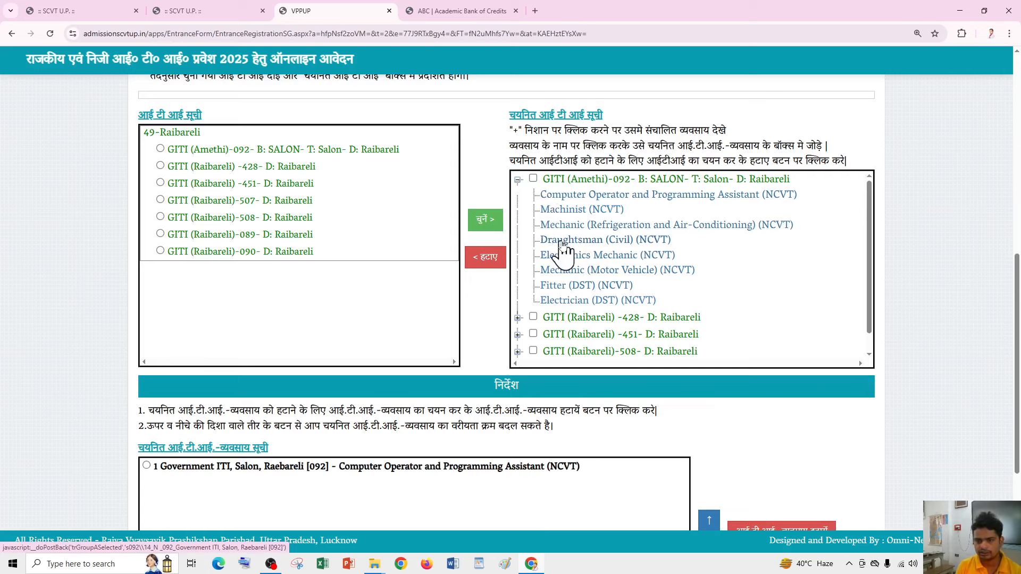
# - Remove GITI Raibareli-089 from the selected ITIs with हटाए and confirm with OK
pyautogui.scroll(-4, 532, 265)
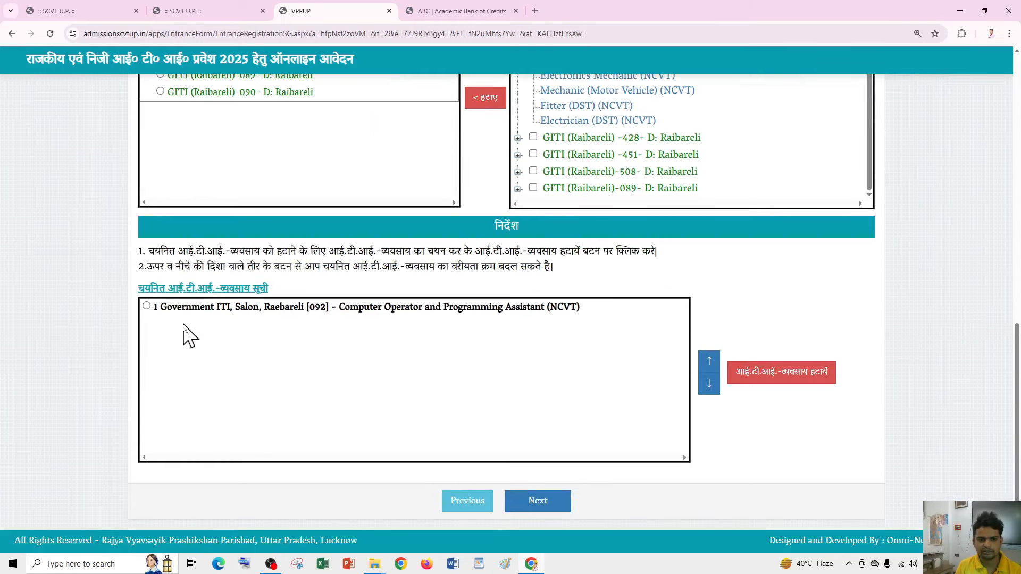
pyautogui.scroll(3, 319, 367)
pyautogui.scroll(1, 575, 255)
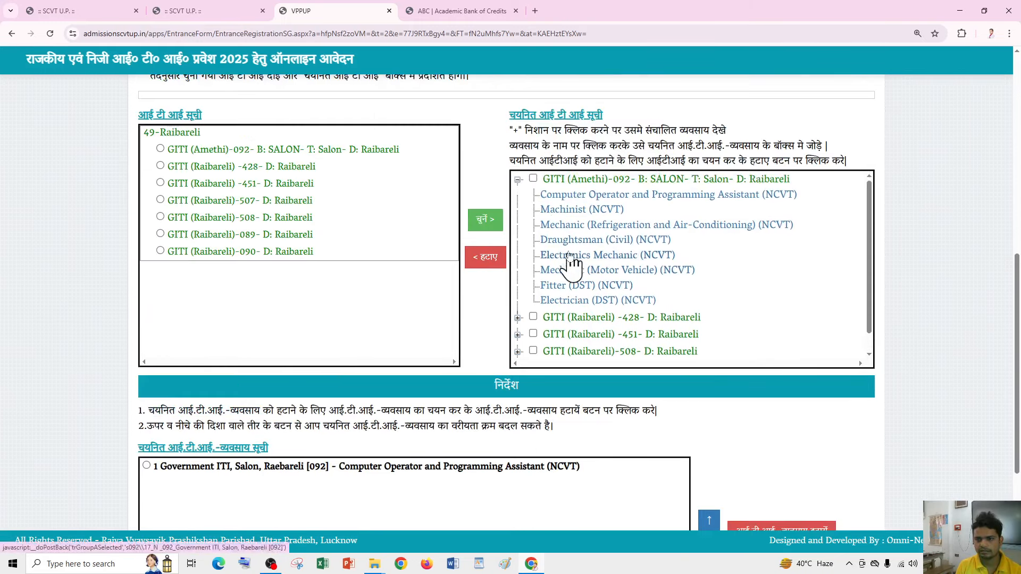
pyautogui.scroll(-1, 529, 340)
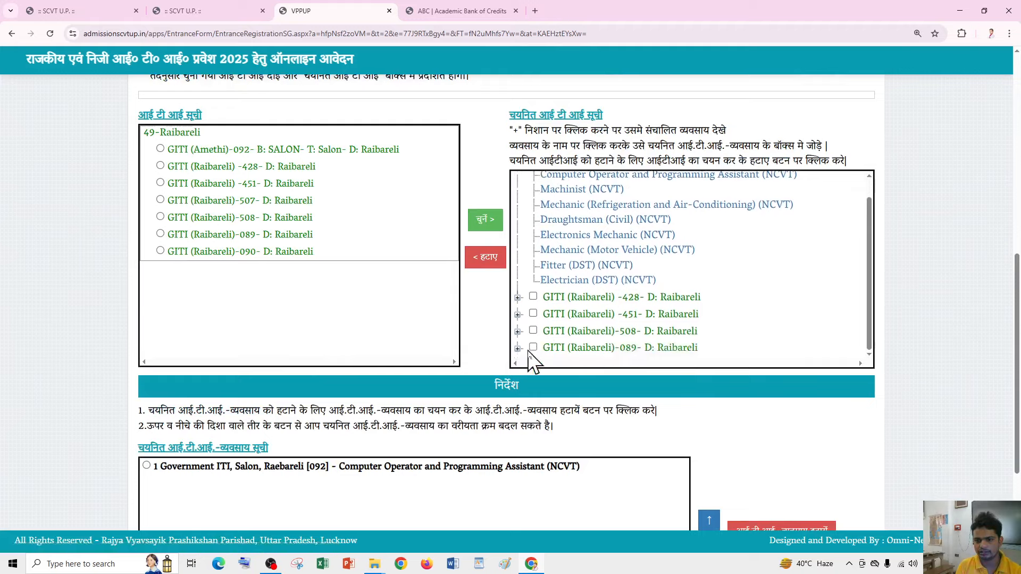
pyautogui.click(533, 348)
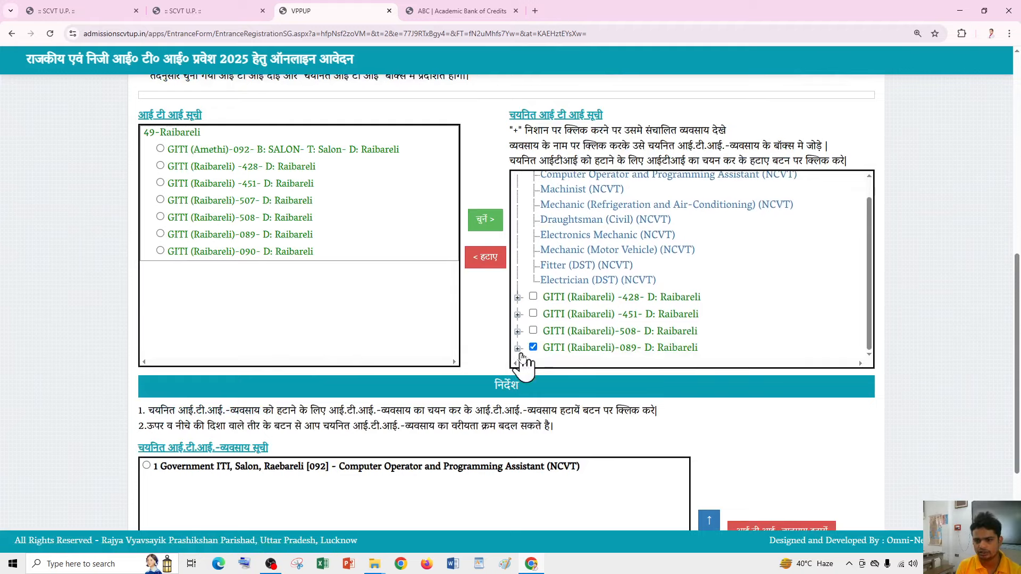
pyautogui.click(485, 257)
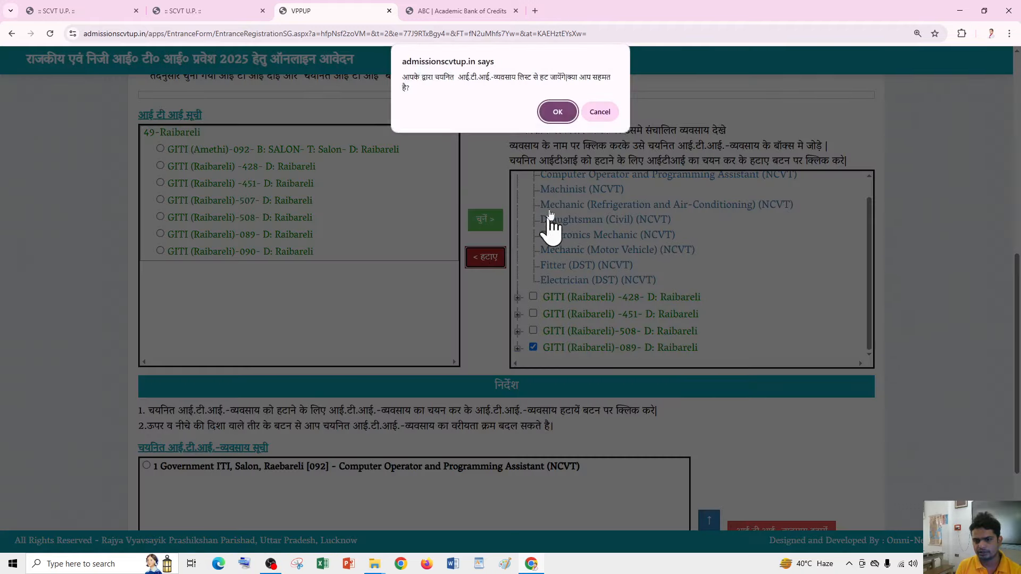
pyautogui.click(551, 116)
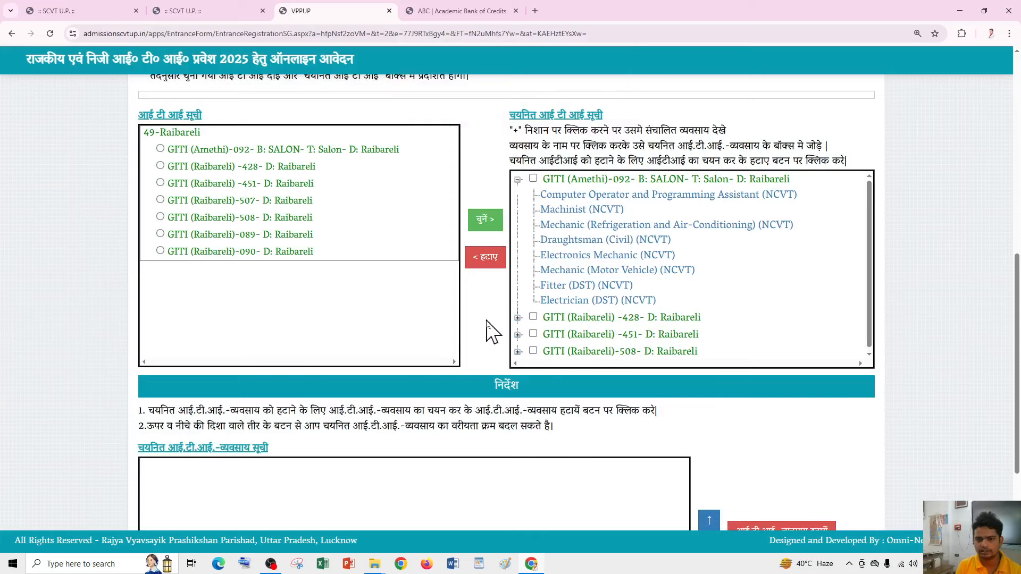
# - Add GITI (Raibareli)-089 back to the chosen ITIs
pyautogui.click(481, 220)
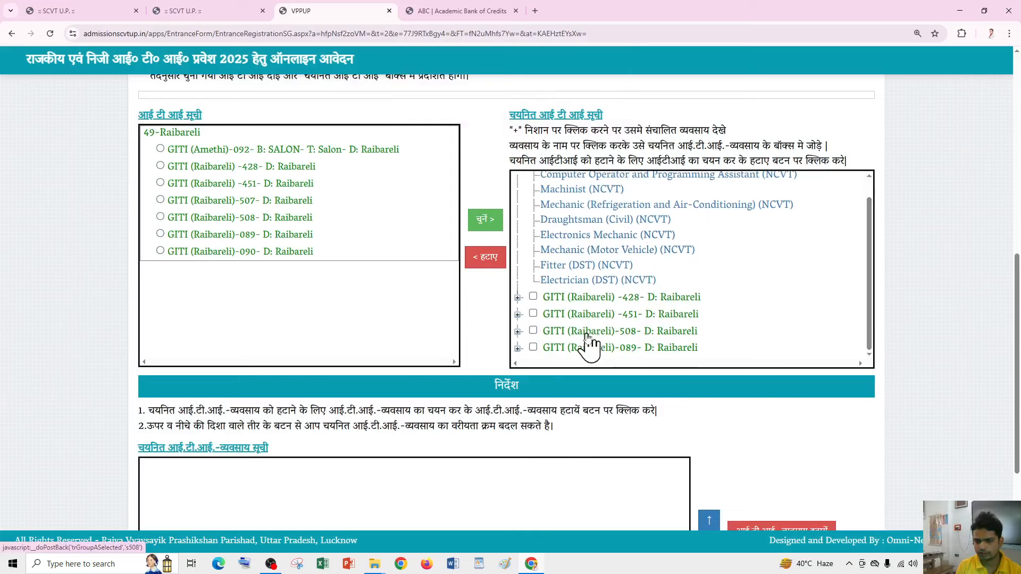
pyautogui.scroll(-3, 575, 290)
pyautogui.scroll(4, 532, 372)
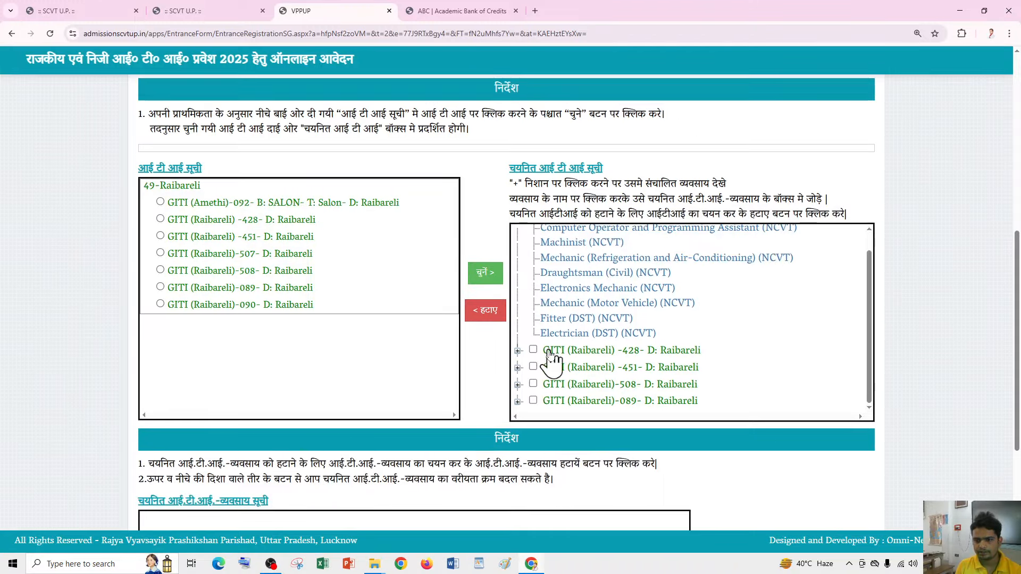
pyautogui.scroll(2, 548, 351)
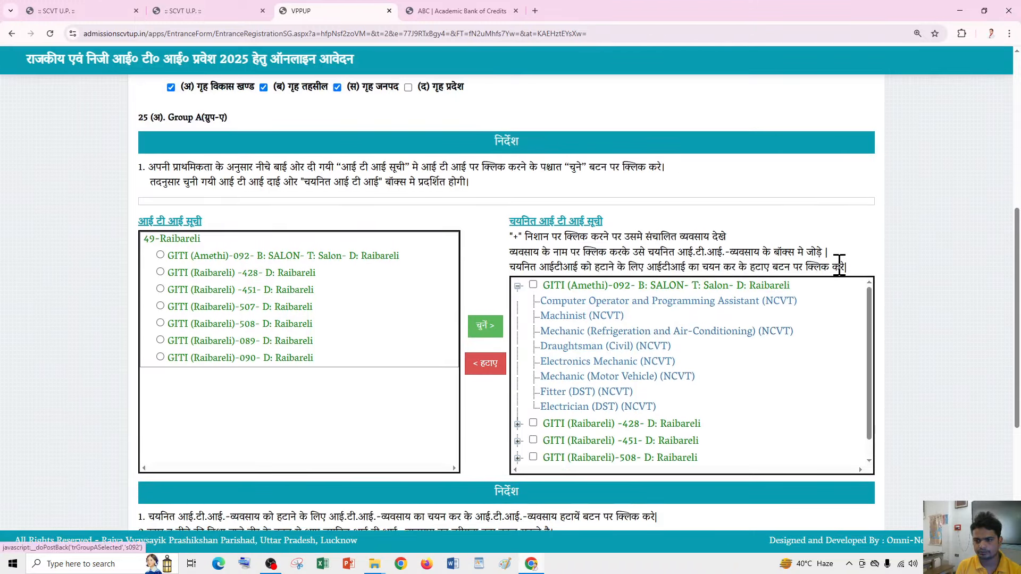
pyautogui.scroll(-2, 766, 271)
pyautogui.scroll(-2, 299, 426)
pyautogui.scroll(2, 585, 178)
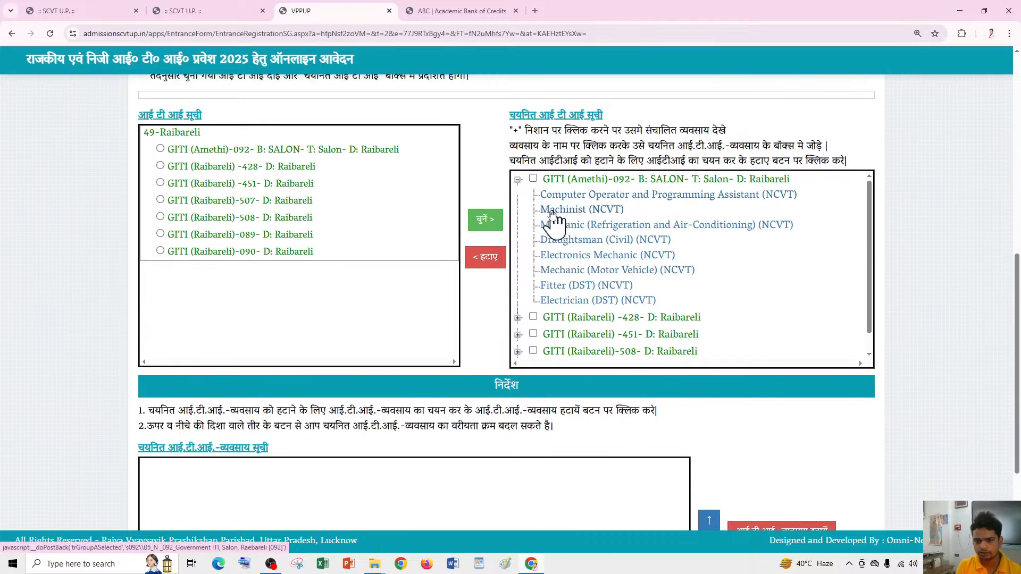
pyautogui.scroll(-1, 558, 218)
pyautogui.scroll(1, 540, 202)
pyautogui.scroll(3, 564, 223)
pyautogui.scroll(-3, 553, 249)
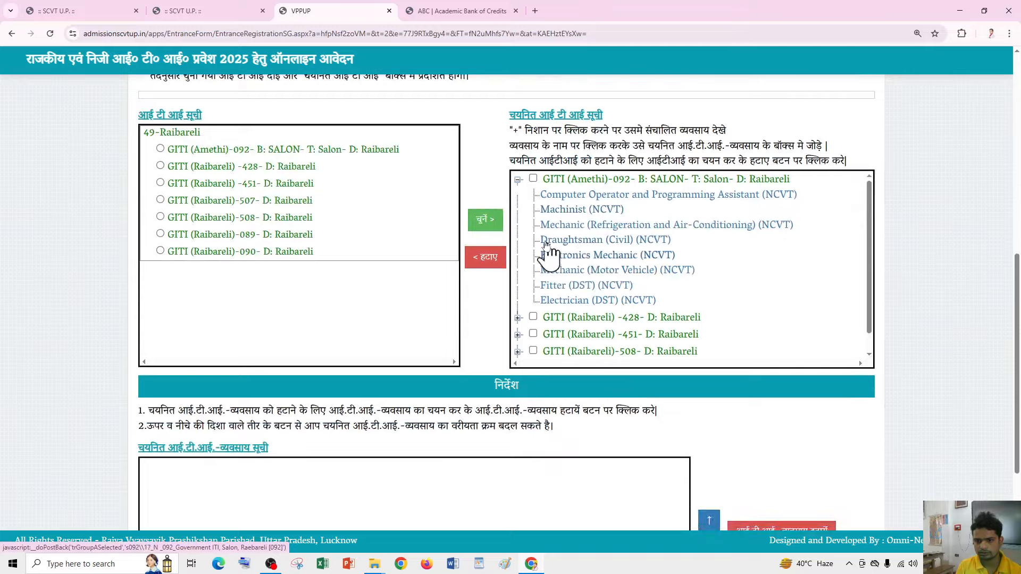
pyautogui.scroll(3, 585, 266)
pyautogui.scroll(-3, 691, 297)
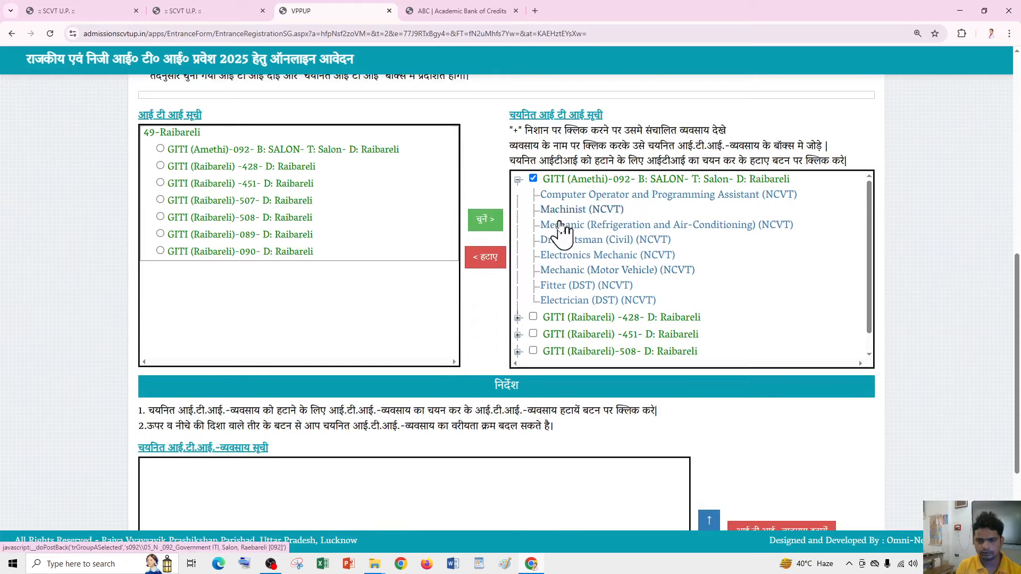
pyautogui.scroll(-1, 553, 319)
pyautogui.scroll(-3, 553, 335)
pyautogui.scroll(3, 547, 343)
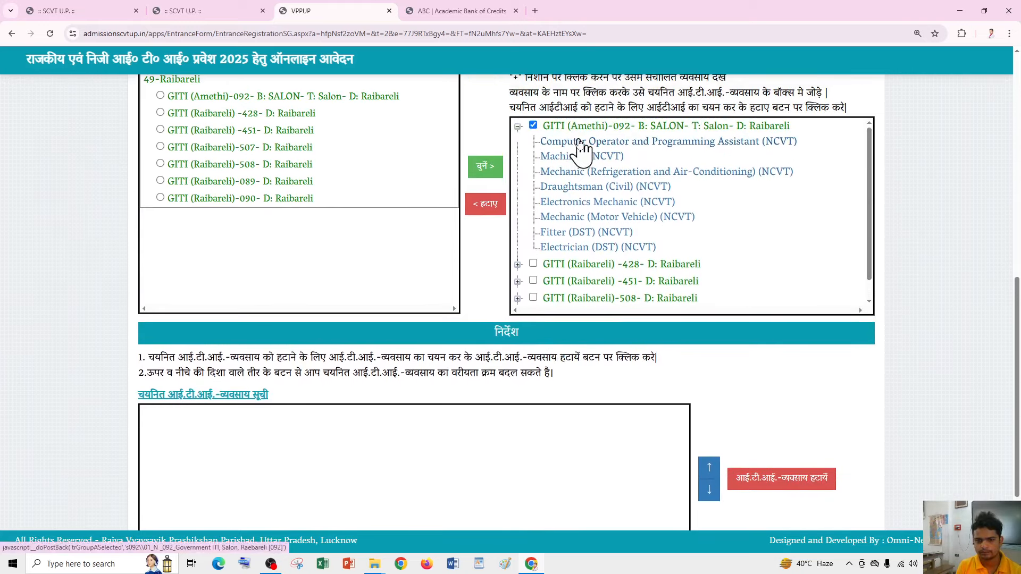
# - Add Computer Operator, Mechanic (RAC), Draughtsman (Civil), Electronics Mechanic, Mechanic (Motor Vehicle), and Fitter (DST) to preferences
pyautogui.click(580, 143)
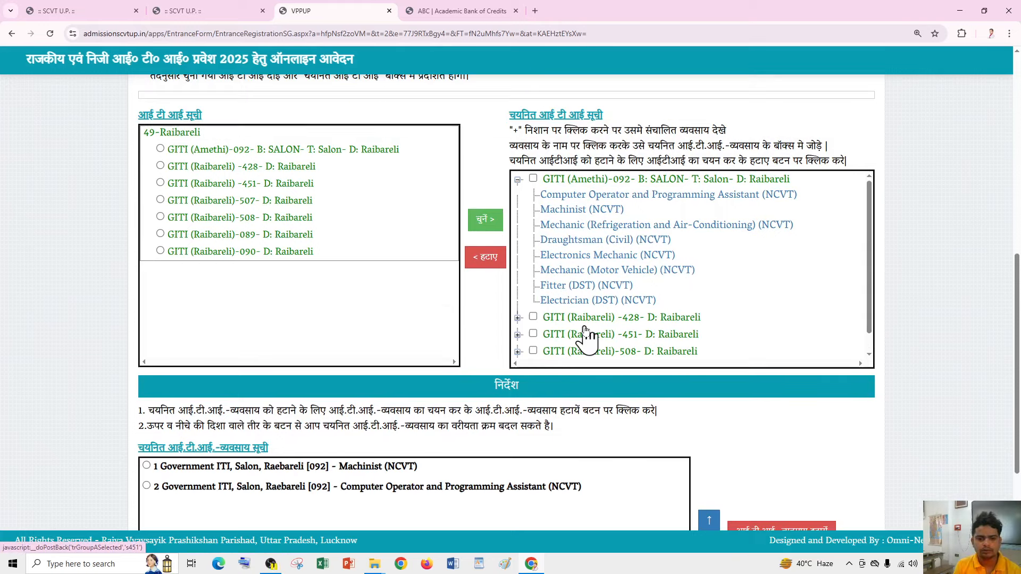
pyautogui.scroll(1, 587, 335)
pyautogui.scroll(-1, 530, 291)
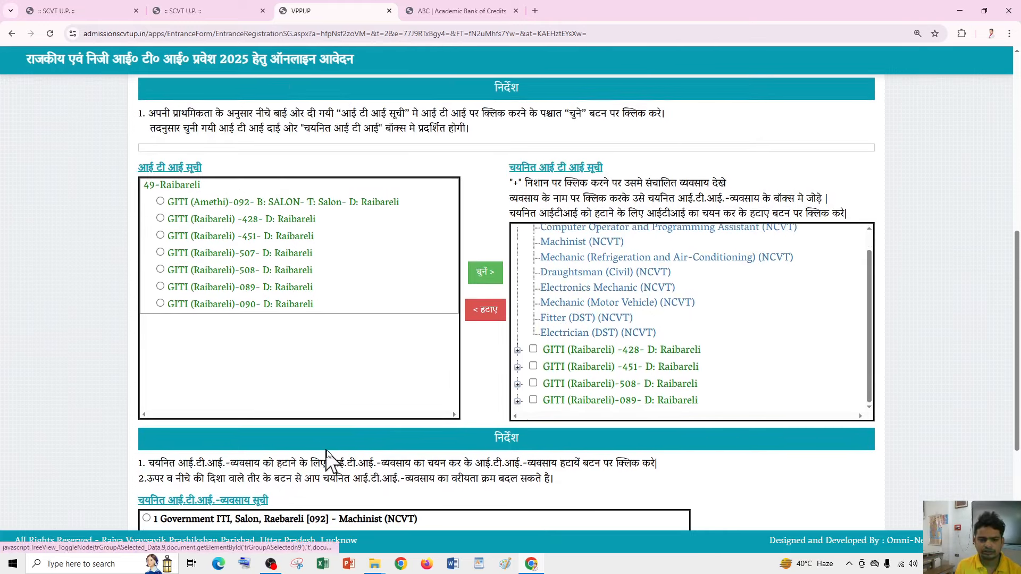
pyautogui.scroll(-2, 335, 436)
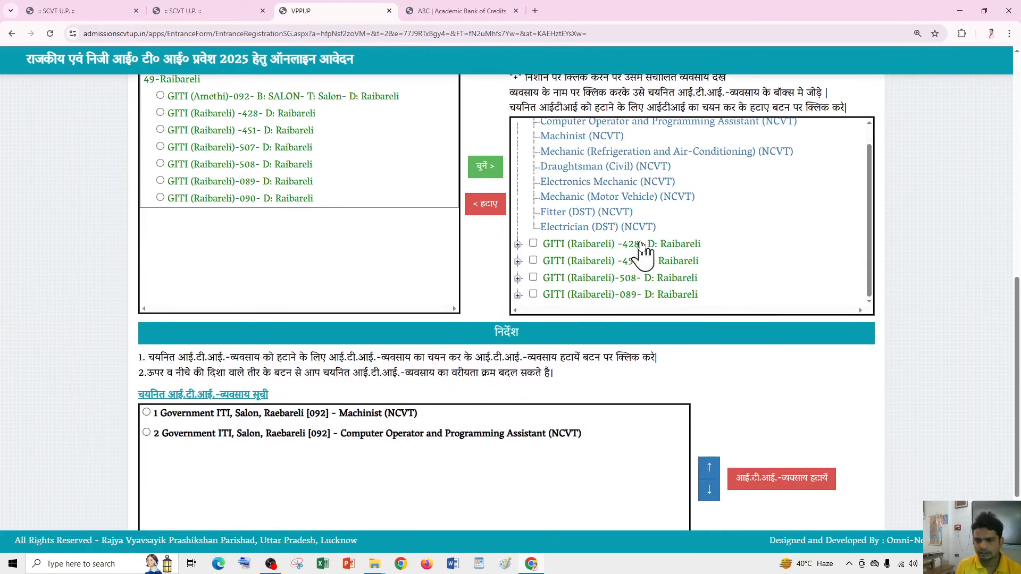
pyautogui.click(560, 152)
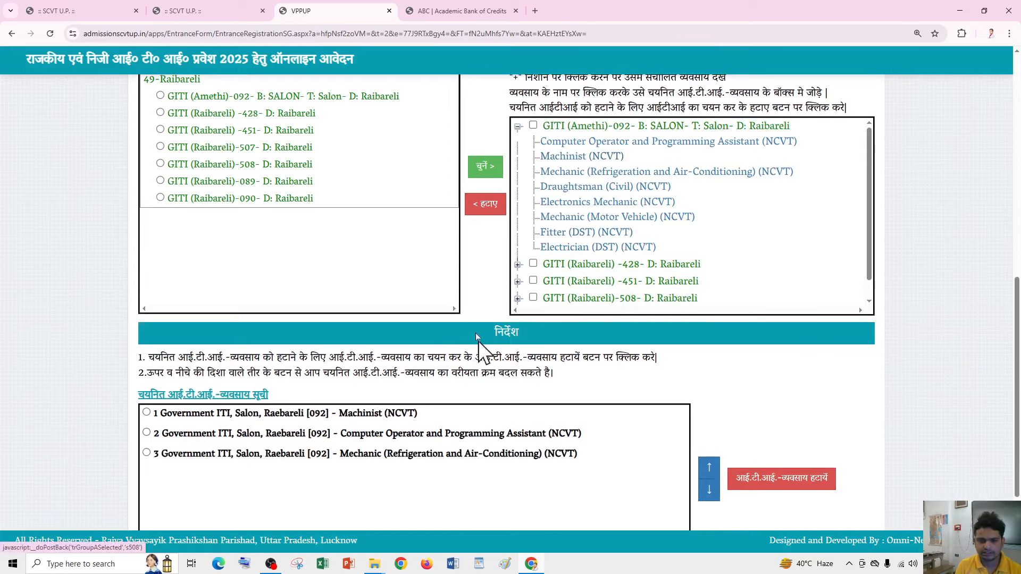
pyautogui.click(572, 187)
pyautogui.click(564, 202)
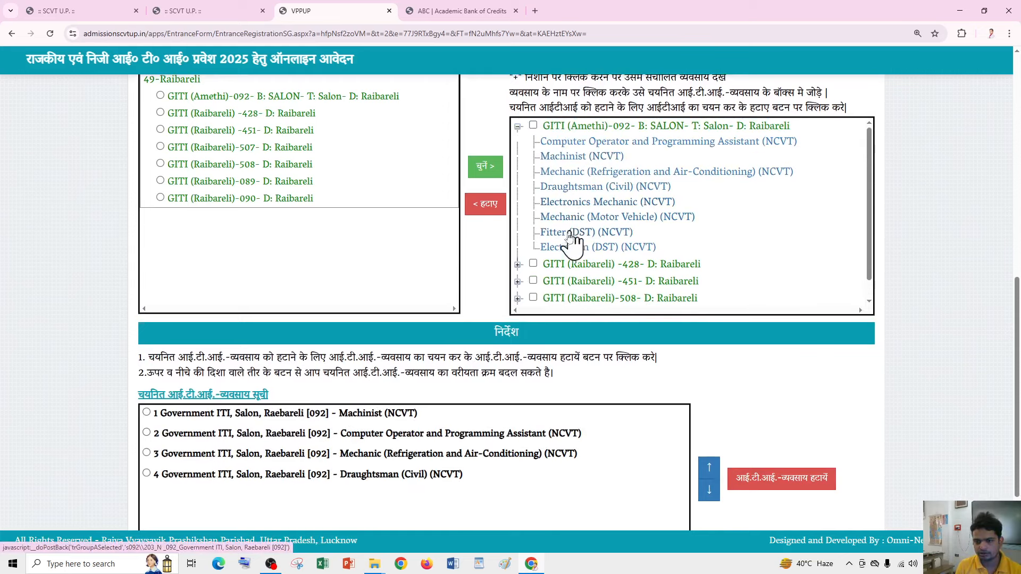
pyautogui.click(564, 217)
pyautogui.click(564, 232)
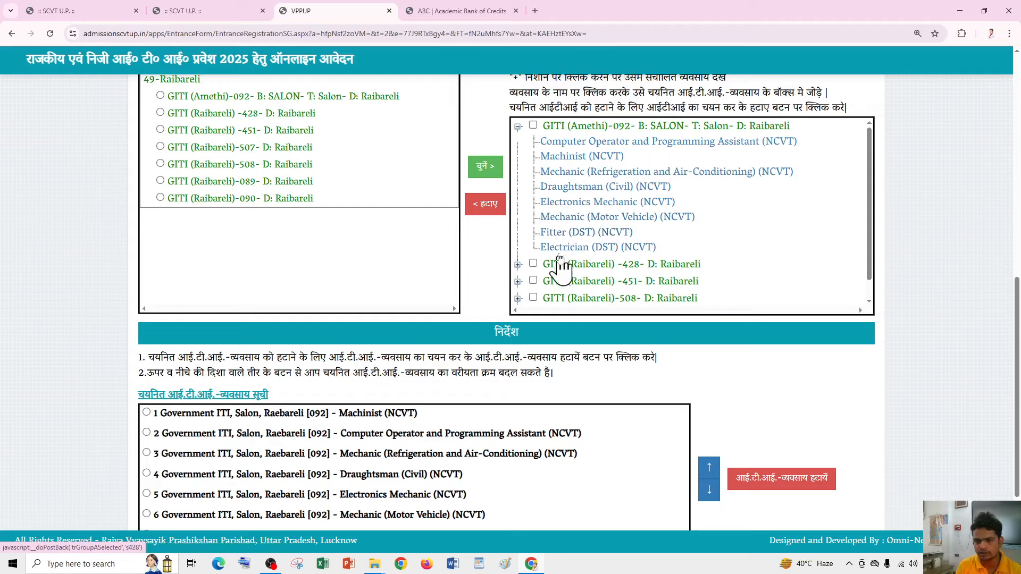
pyautogui.scroll(-1, 556, 266)
# - Expand GITI (Raibareli)-428, try adding Electrician (DST), and dismiss the already-chosen warning
pyautogui.click(518, 245)
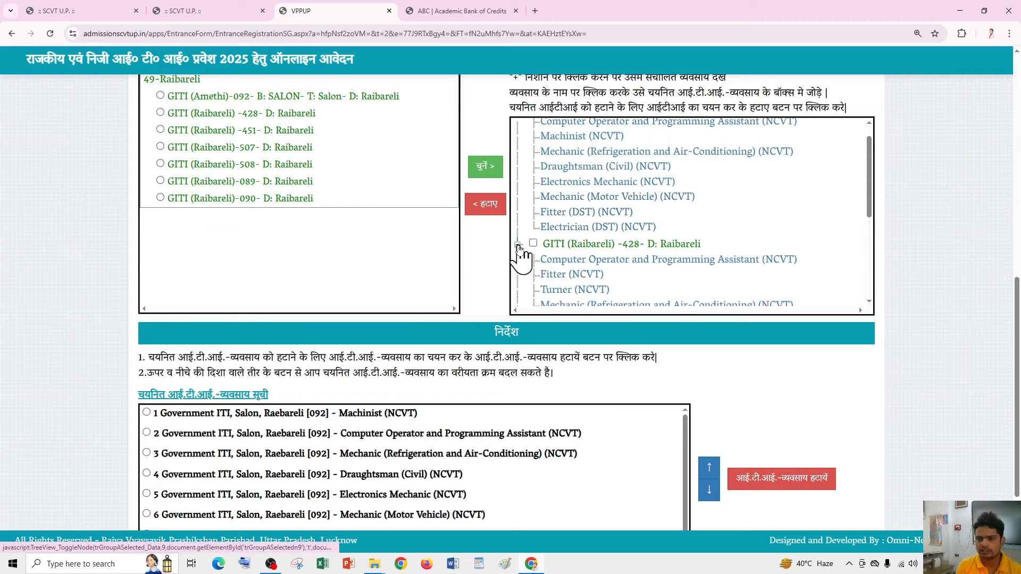
pyautogui.scroll(-3, 580, 234)
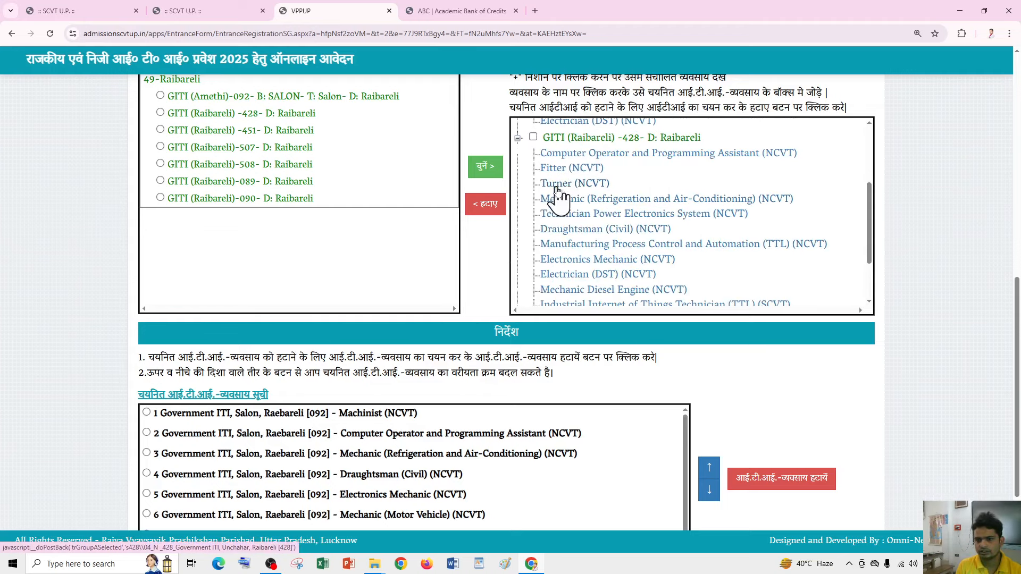
pyautogui.scroll(3, 566, 204)
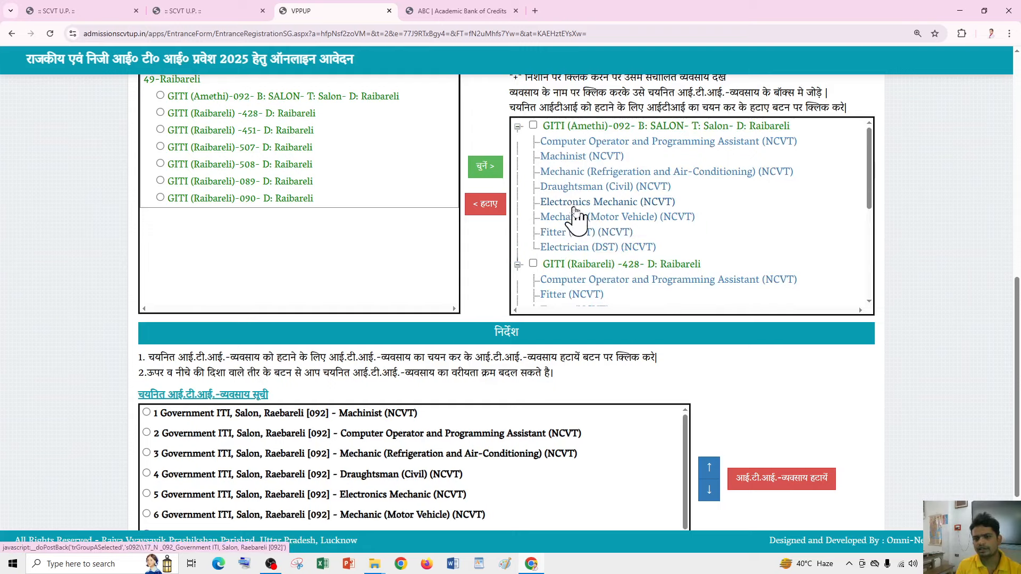
pyautogui.click(558, 247)
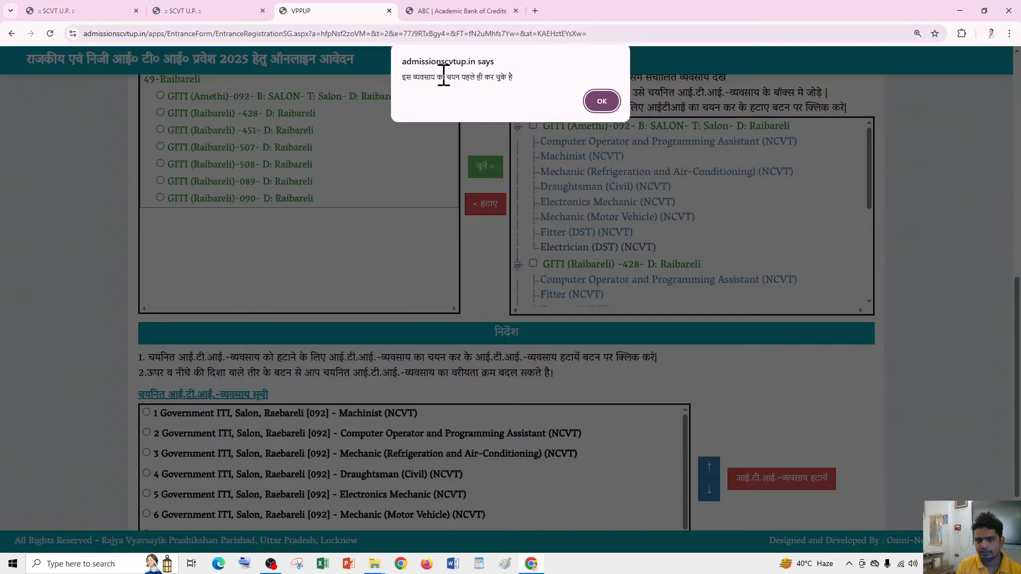
pyautogui.click(602, 101)
# - Collapse the trade lists of GITI (Raibareli)-428 and GITI (Amethi)-092
pyautogui.scroll(-3, 593, 223)
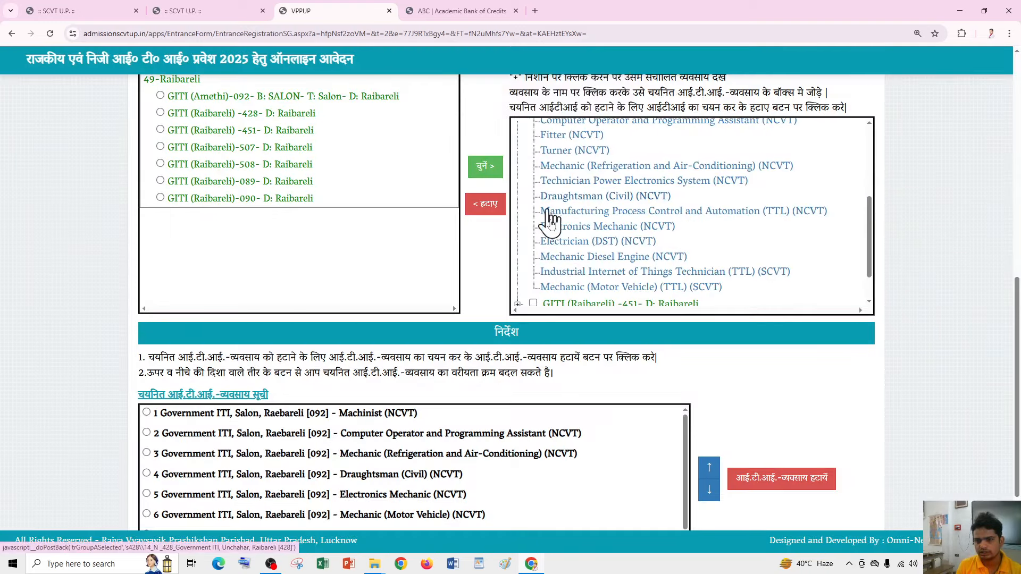
pyautogui.scroll(-1, 552, 258)
pyautogui.scroll(2, 535, 224)
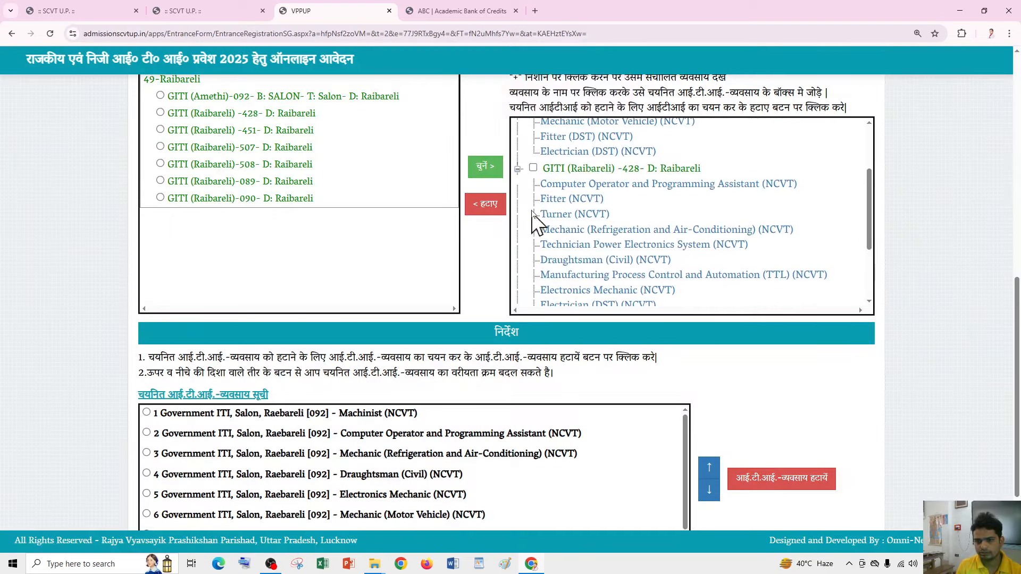
pyautogui.click(520, 169)
pyautogui.scroll(3, 532, 212)
pyautogui.click(518, 180)
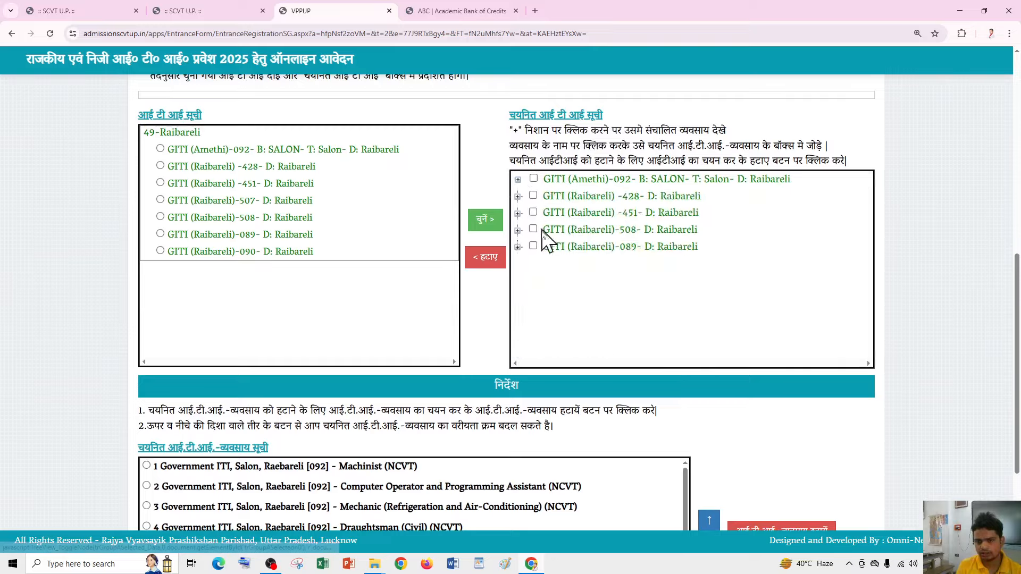
# - Show the trades of Raibareli ITI 451, then switch to ITI 508's trade list
pyautogui.scroll(-2, 543, 234)
pyautogui.scroll(1, 527, 202)
pyautogui.click(517, 162)
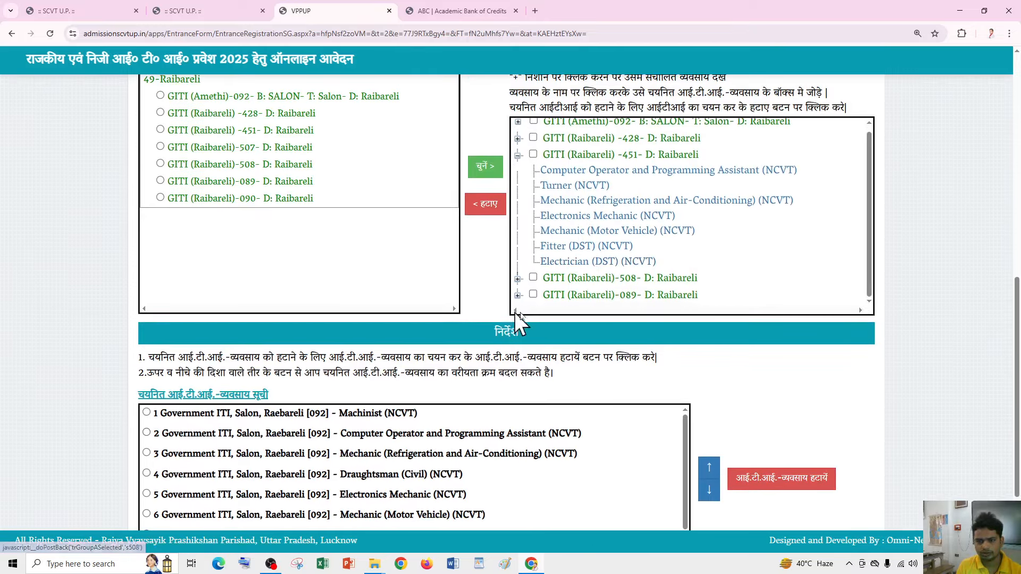
pyautogui.scroll(-2, 508, 330)
pyautogui.scroll(3, 566, 319)
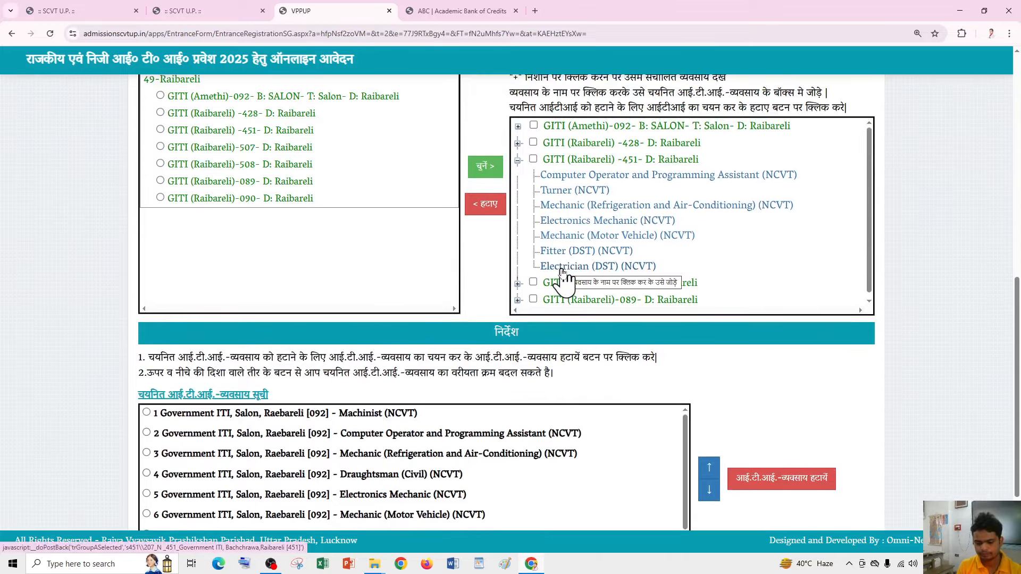
pyautogui.scroll(-1, 553, 268)
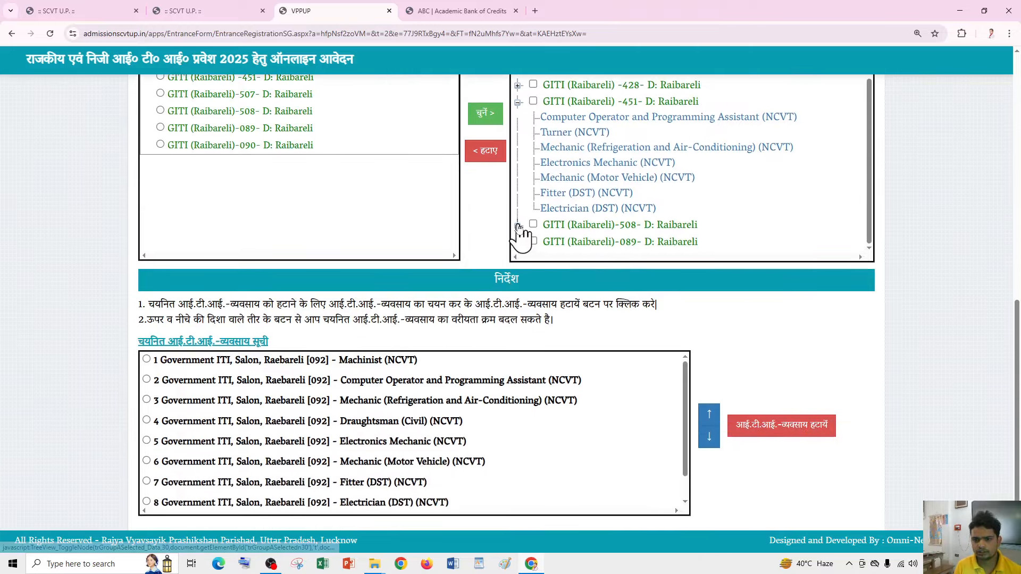
pyautogui.click(518, 228)
pyautogui.click(517, 102)
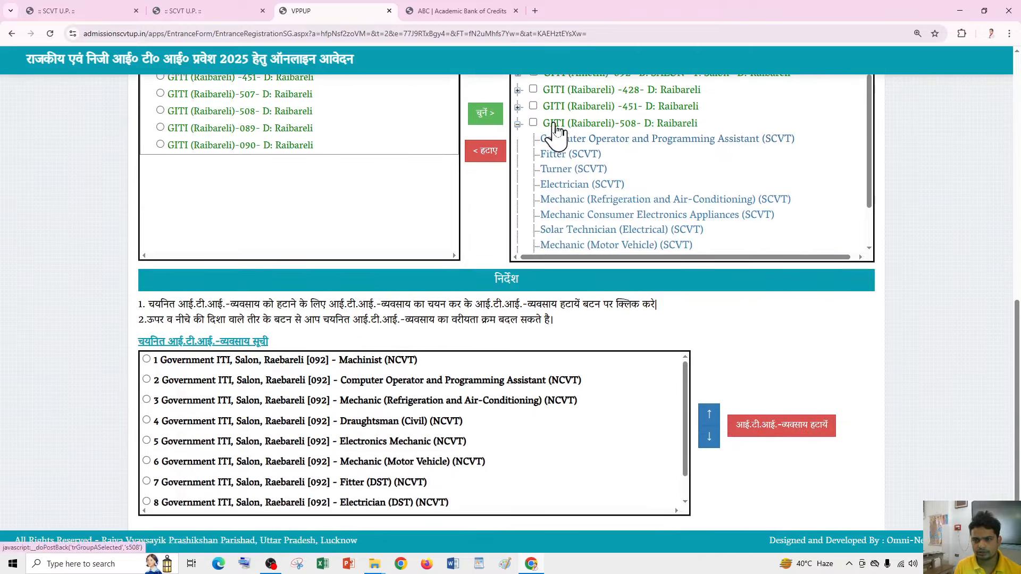
# - Review ITI 508's SCVT trades, then expand GITI (Raibareli)-089's trade list
pyautogui.scroll(-1, 614, 200)
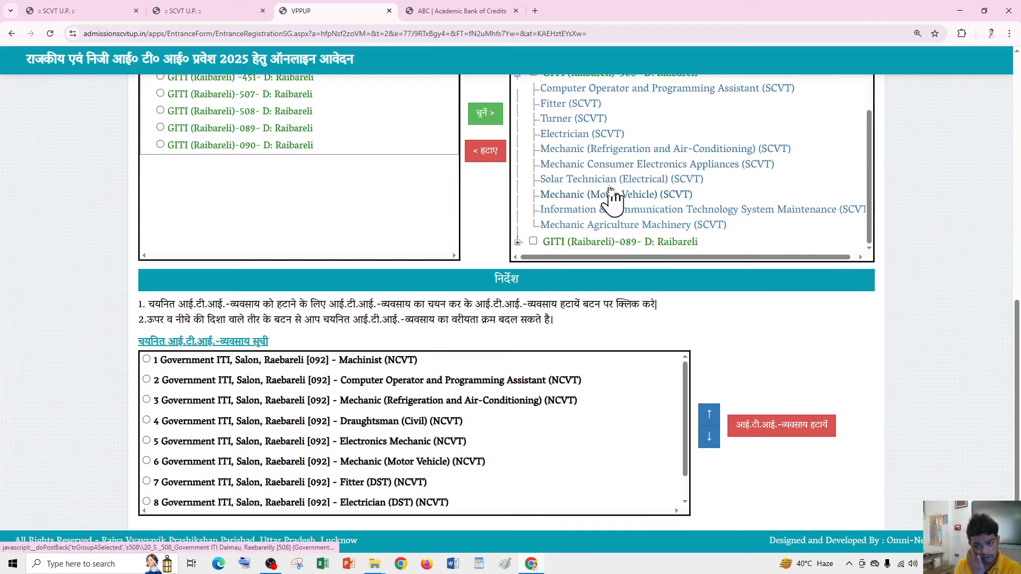
pyautogui.scroll(1, 590, 213)
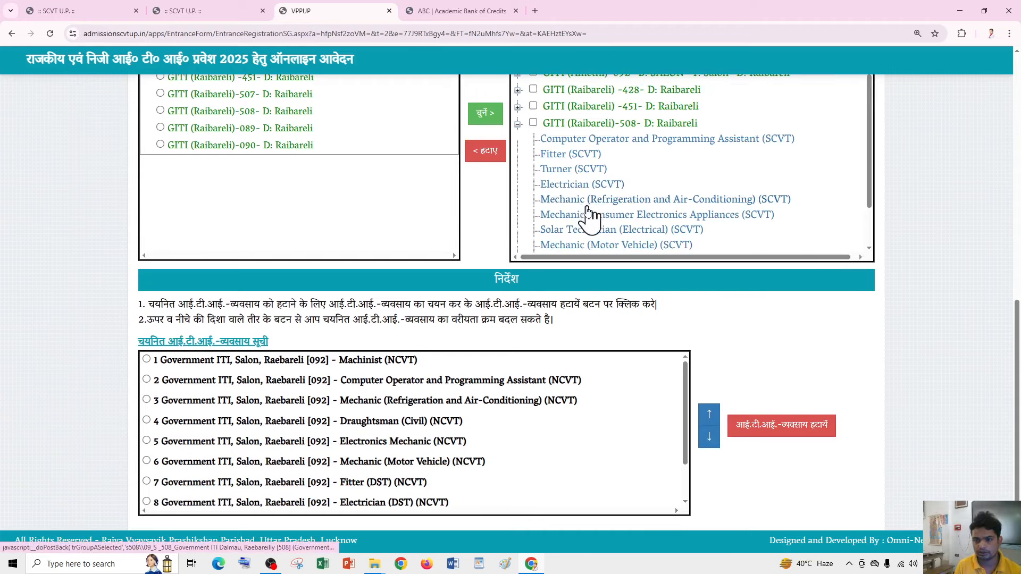
pyautogui.scroll(-1, 563, 218)
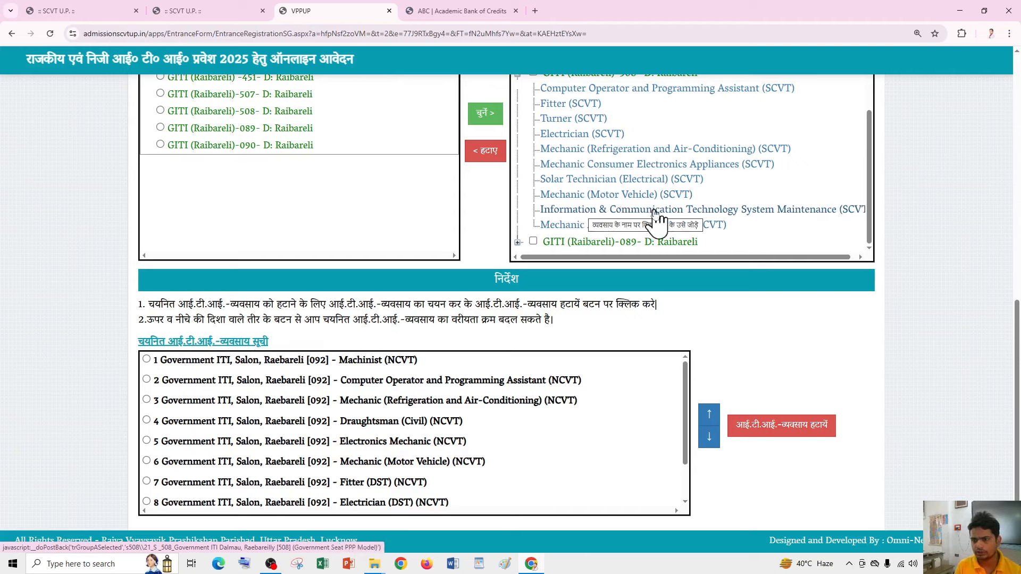
pyautogui.scroll(1, 649, 223)
pyautogui.scroll(-1, 580, 221)
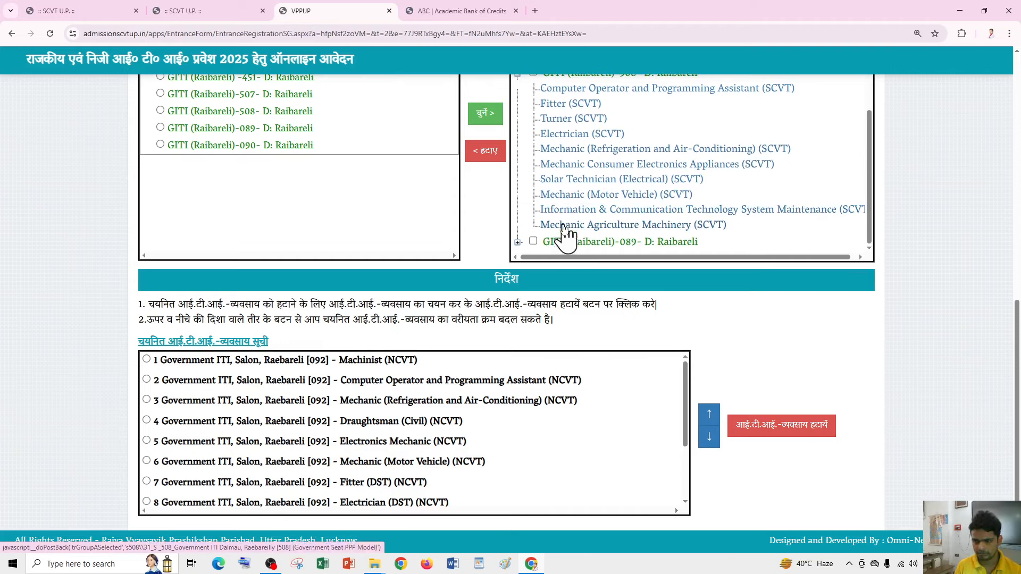
pyautogui.scroll(1, 564, 229)
pyautogui.scroll(-1, 542, 234)
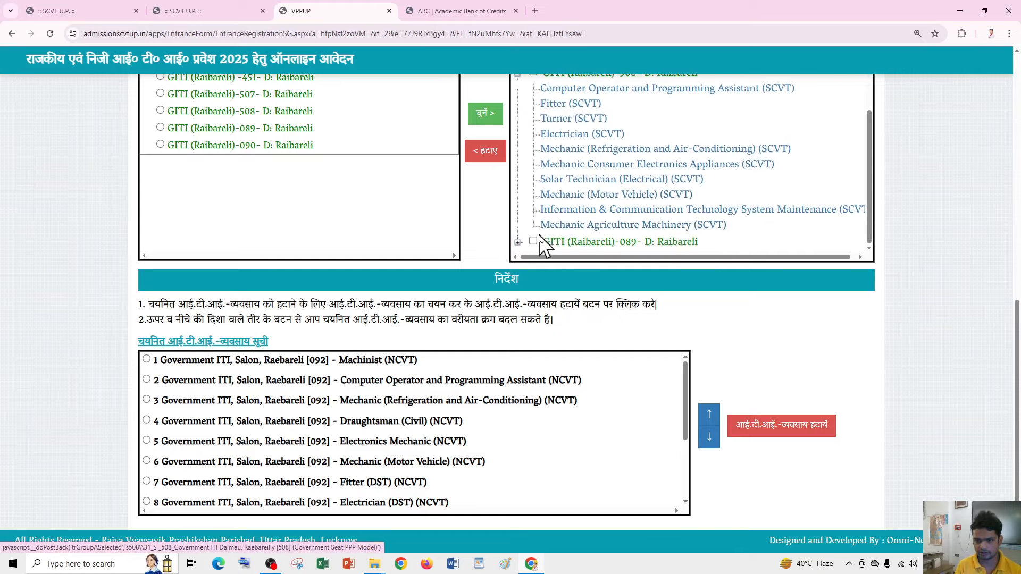
pyautogui.click(517, 242)
pyautogui.scroll(-2, 574, 218)
pyautogui.scroll(6, 579, 239)
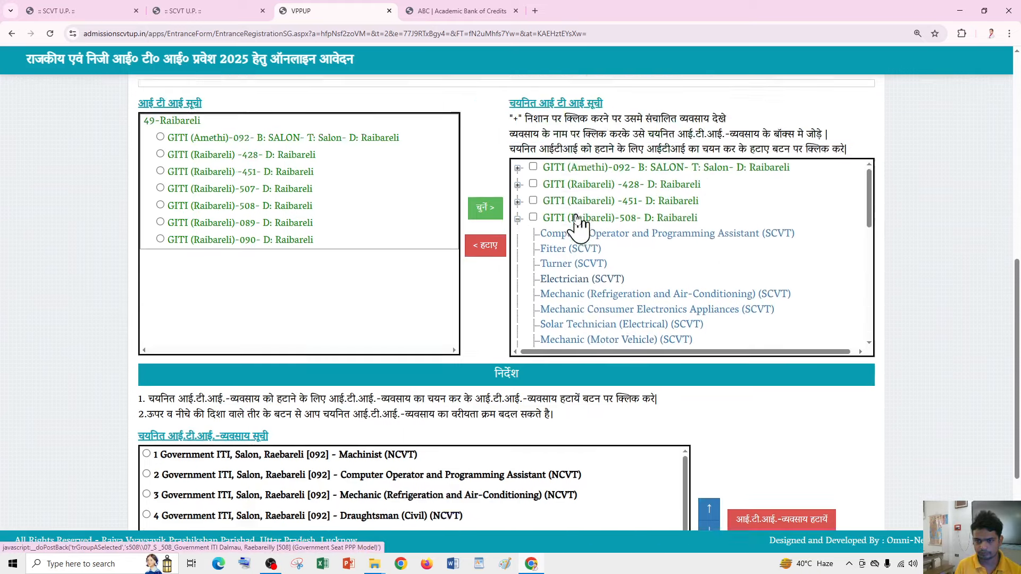
pyautogui.scroll(-3, 584, 293)
pyautogui.scroll(2, 585, 316)
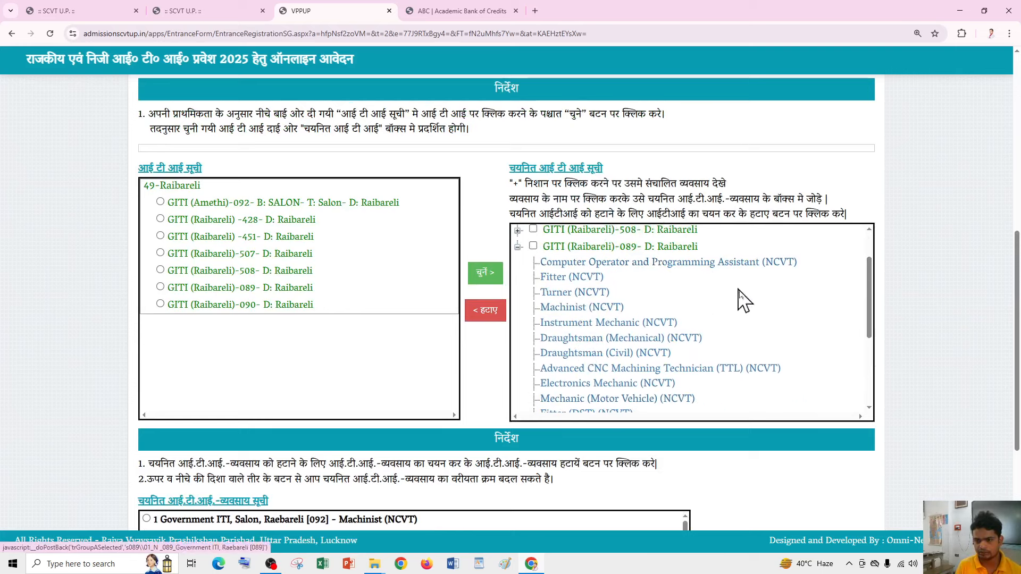
pyautogui.moveTo(869, 276)
pyautogui.mouseDown()
pyautogui.moveTo(867, 372)
pyautogui.moveTo(866, 262)
pyautogui.mouseUp()
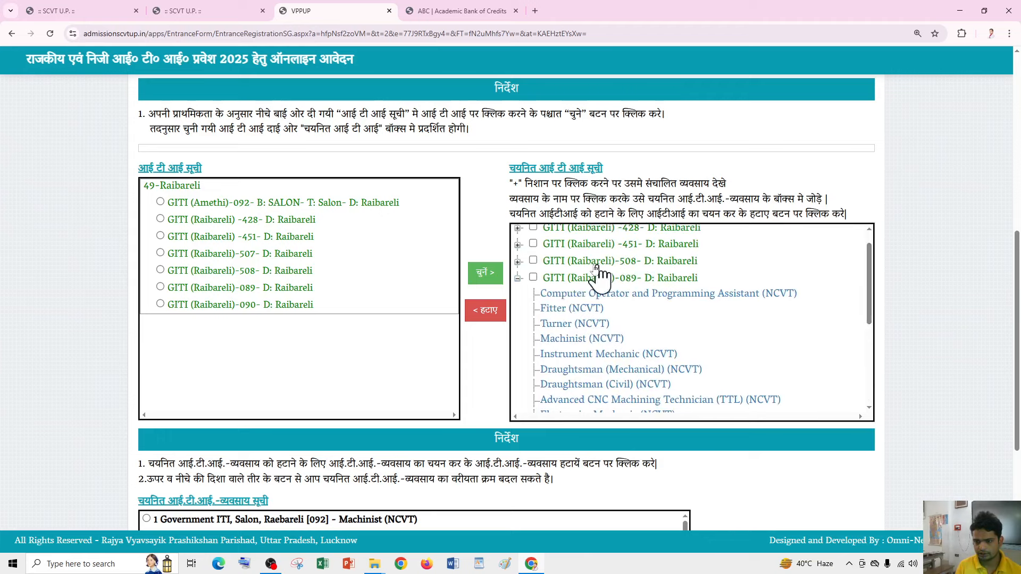
pyautogui.scroll(-3, 667, 303)
pyautogui.scroll(-3, 611, 325)
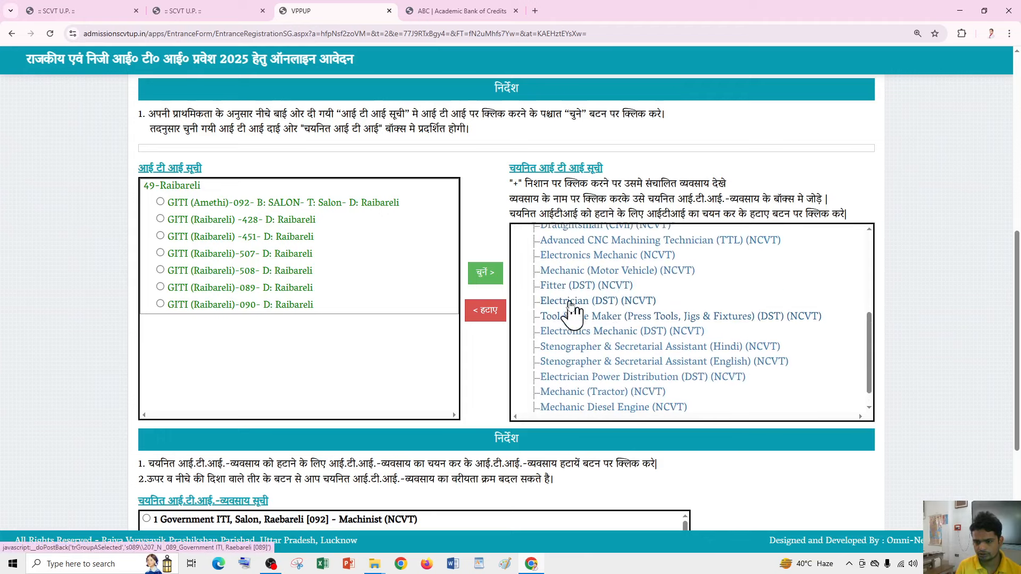
pyautogui.scroll(5, 561, 300)
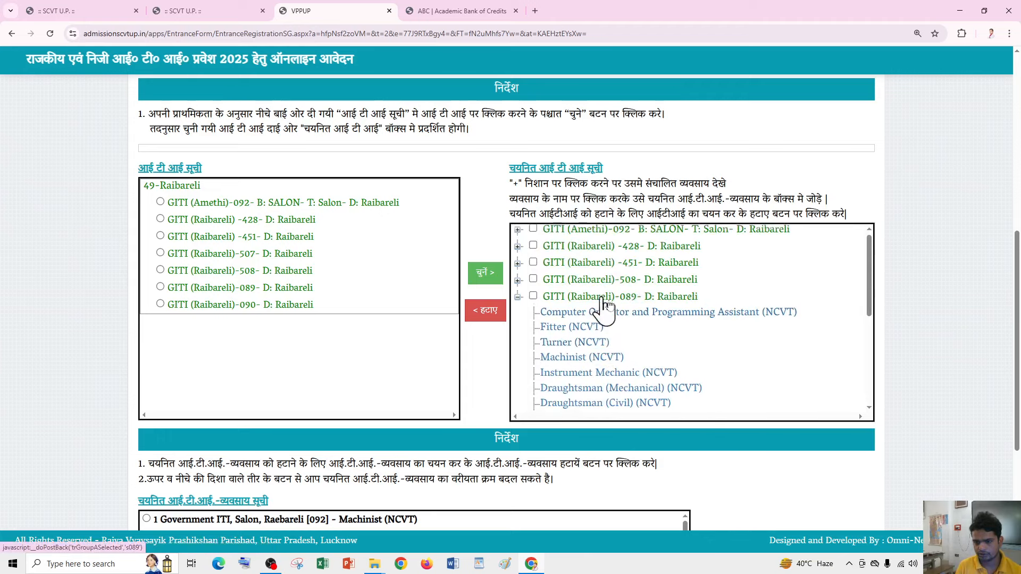
pyautogui.scroll(-5, 576, 296)
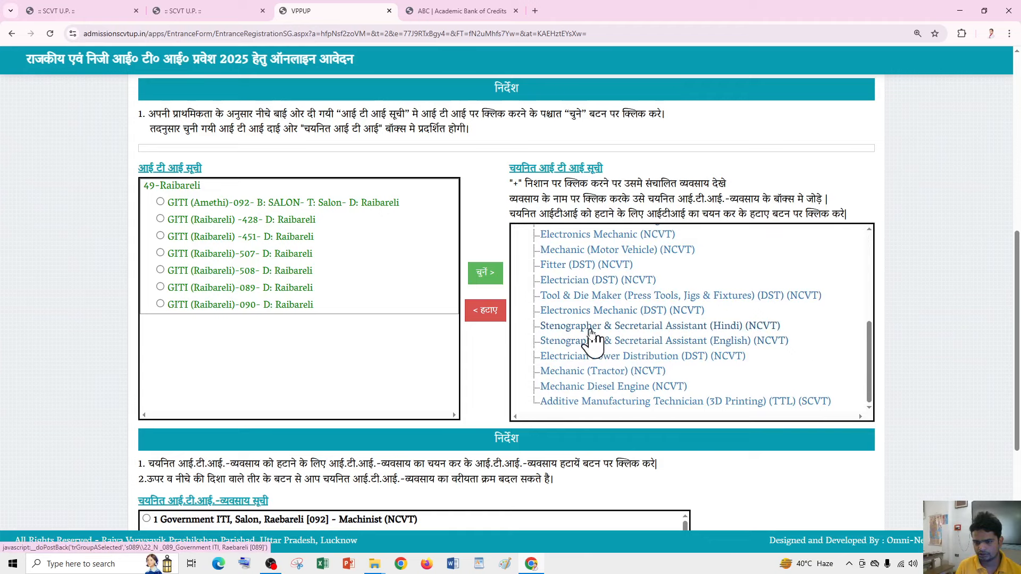
pyautogui.scroll(5, 611, 336)
pyautogui.scroll(-5, 633, 340)
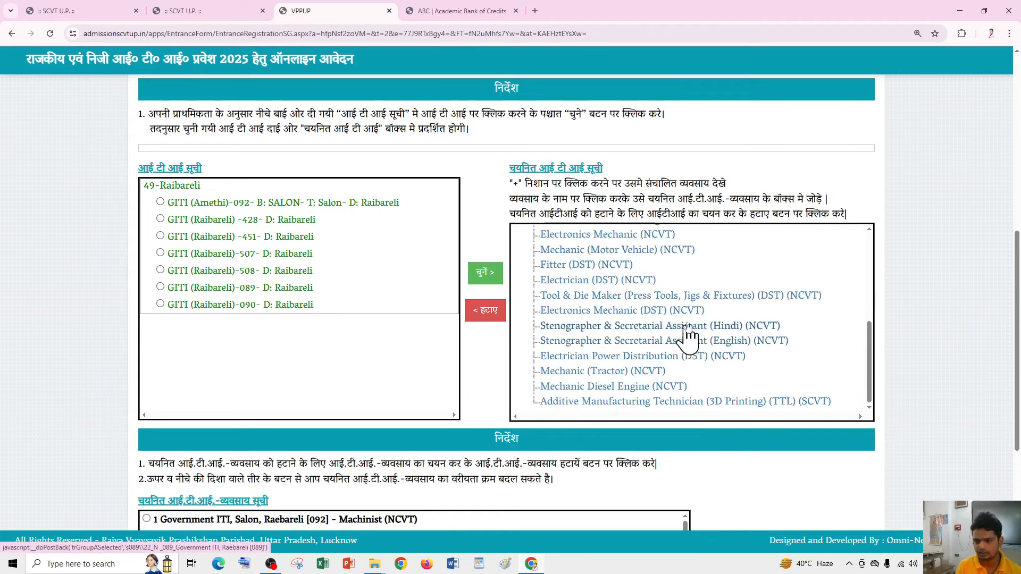
pyautogui.scroll(5, 661, 348)
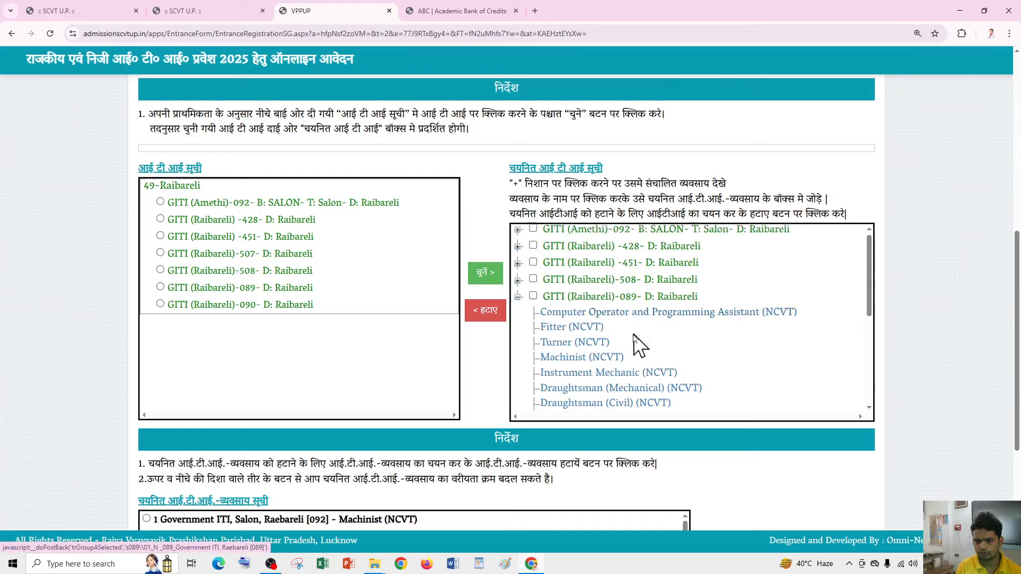
pyautogui.scroll(-7, 646, 353)
pyautogui.scroll(-1, 630, 268)
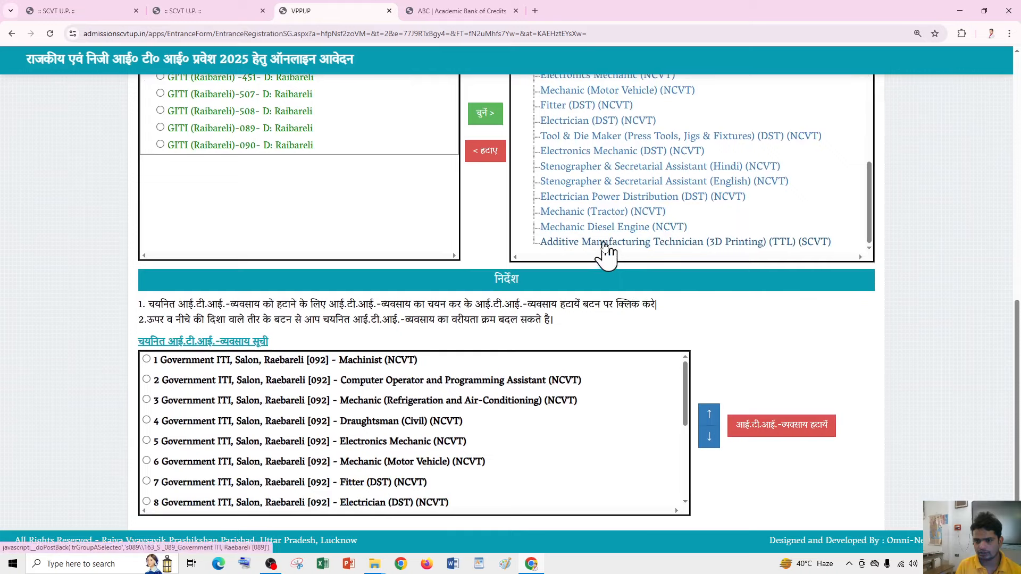
pyautogui.scroll(4, 605, 246)
pyautogui.scroll(-5, 651, 253)
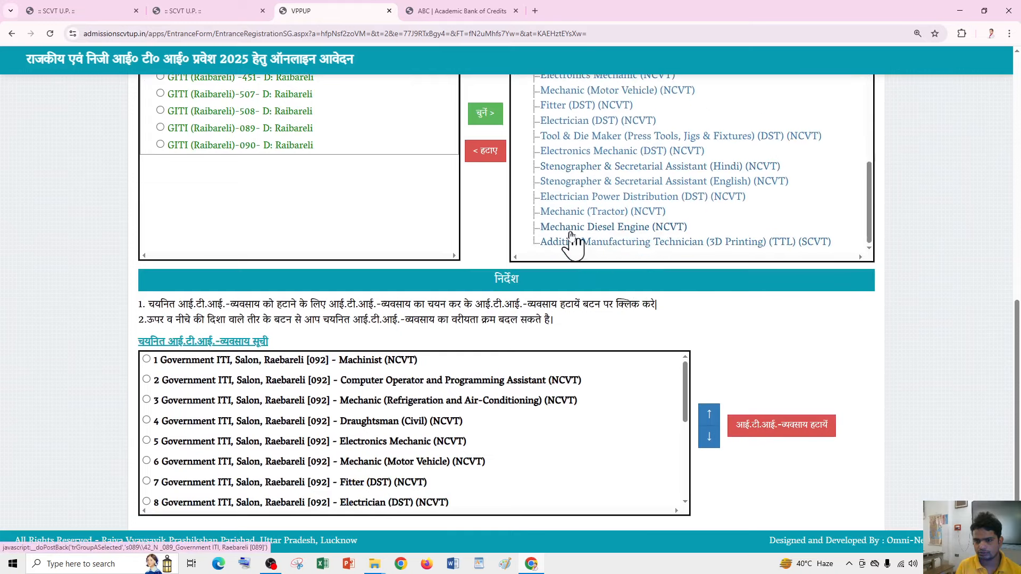
pyautogui.scroll(-1, 572, 242)
pyautogui.scroll(5, 598, 188)
pyautogui.scroll(-1, 571, 317)
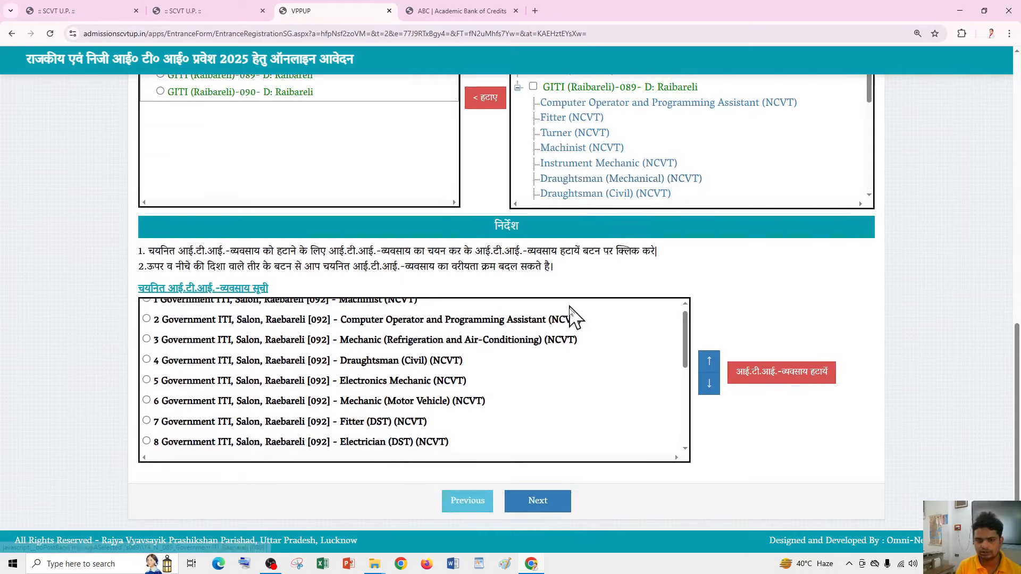
pyautogui.scroll(-4, 571, 317)
pyautogui.scroll(4, 266, 386)
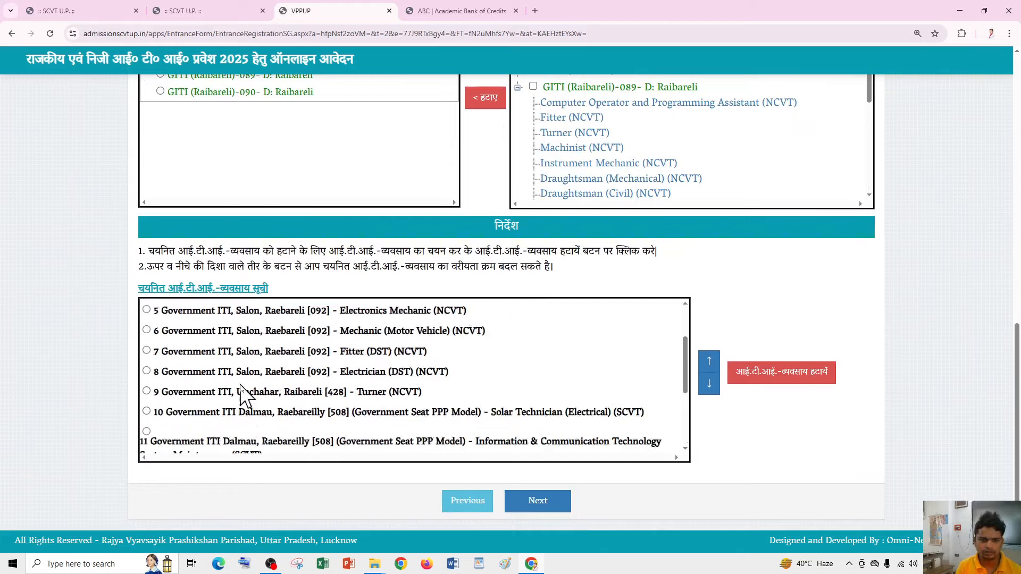
pyautogui.scroll(3, 547, 326)
pyautogui.scroll(-5, 740, 365)
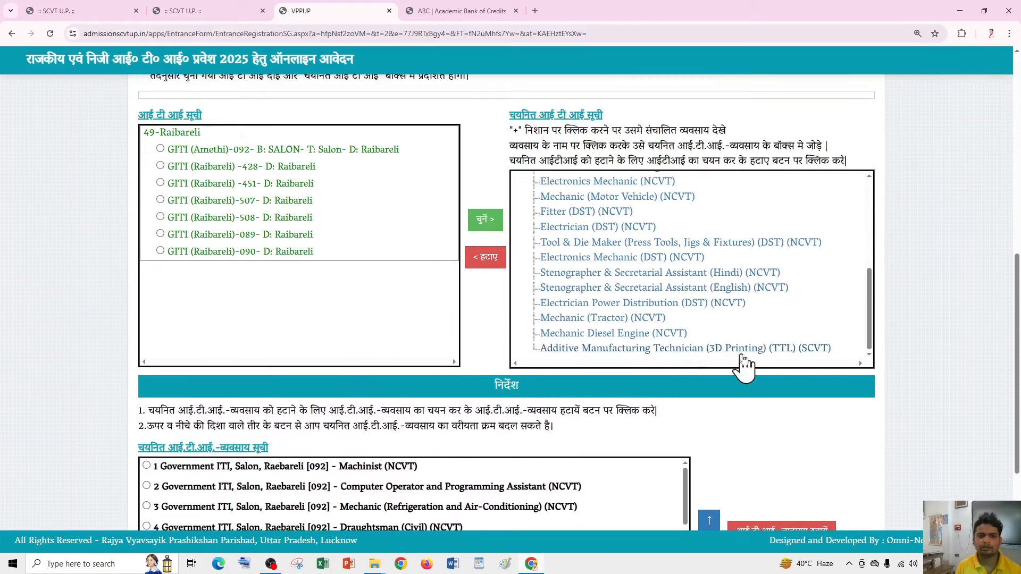
pyautogui.scroll(-3, 664, 329)
pyautogui.scroll(2, 242, 340)
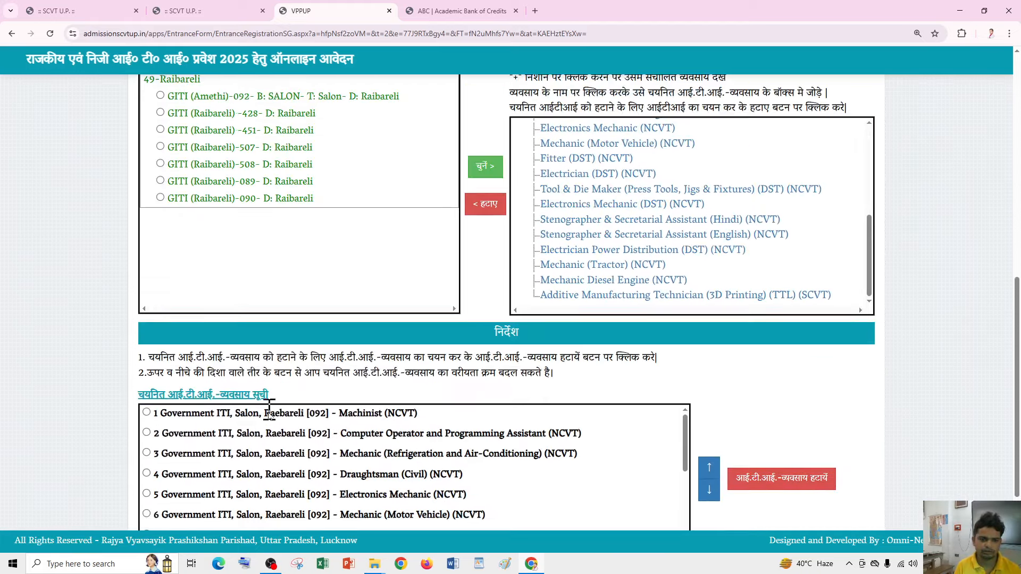
# - Move Computer Operator and Programming Assistant above Machinist to rank first
pyautogui.scroll(-2, 392, 413)
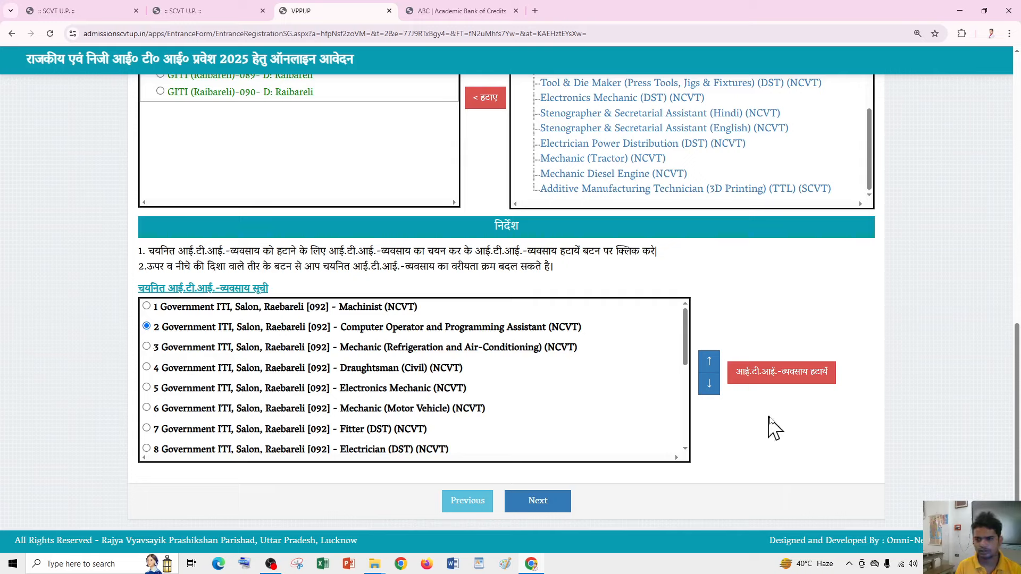
pyautogui.click(710, 361)
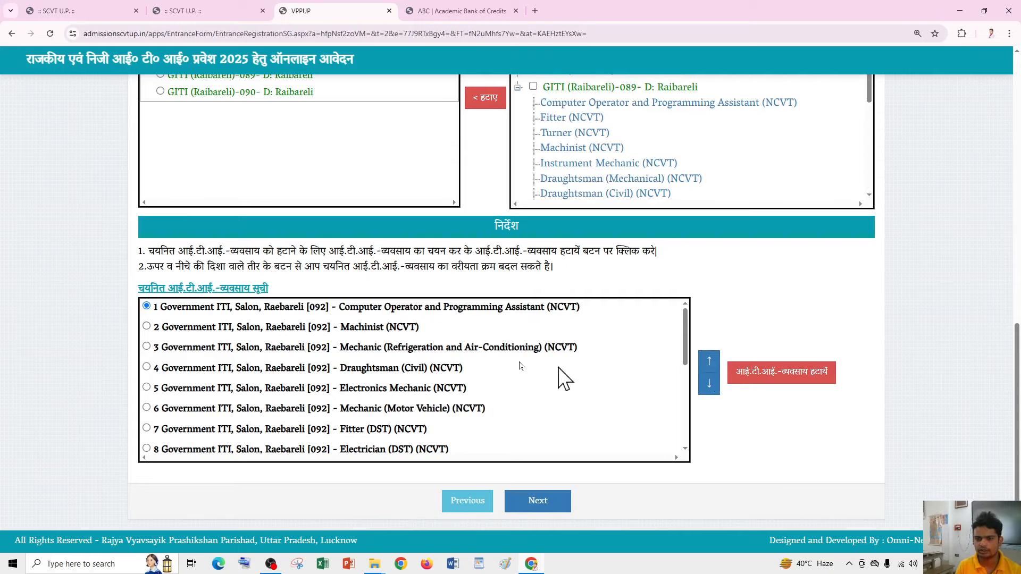
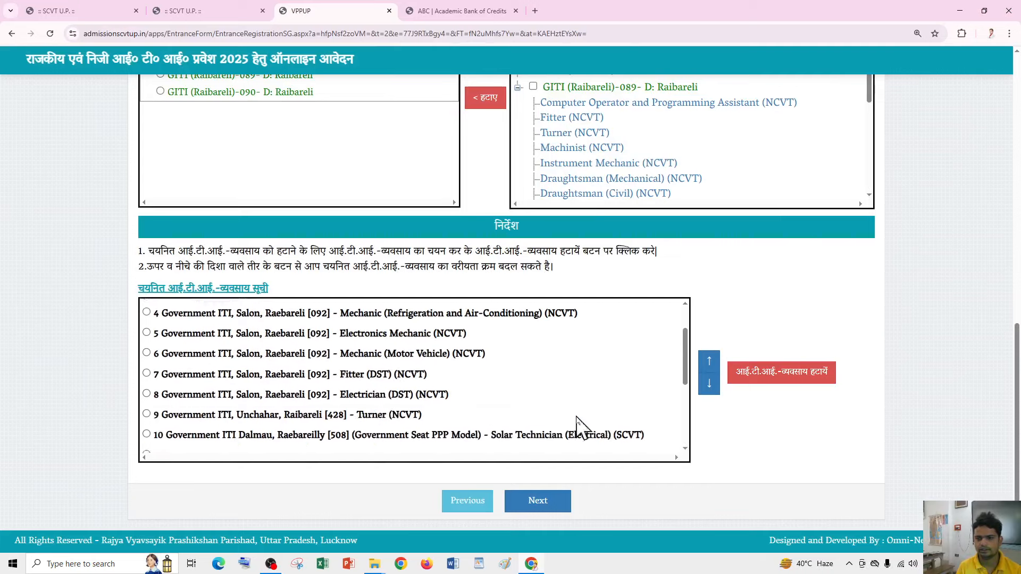
# - Scroll through the 18-entry government ITI trade preference list to check its order
pyautogui.scroll(-2, 752, 271)
pyautogui.scroll(-3, 752, 271)
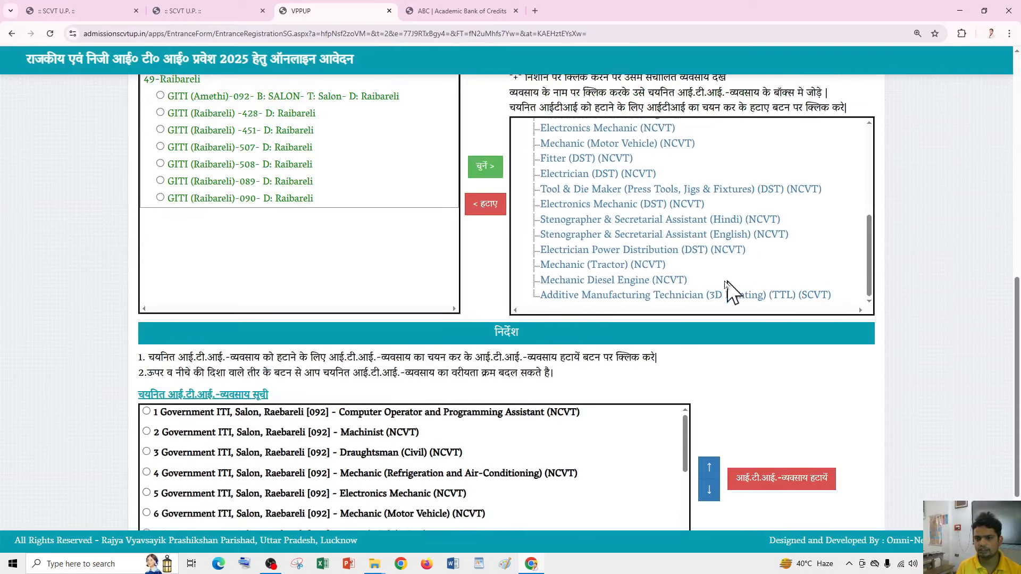
pyautogui.scroll(-2, 624, 258)
pyautogui.scroll(5, 587, 194)
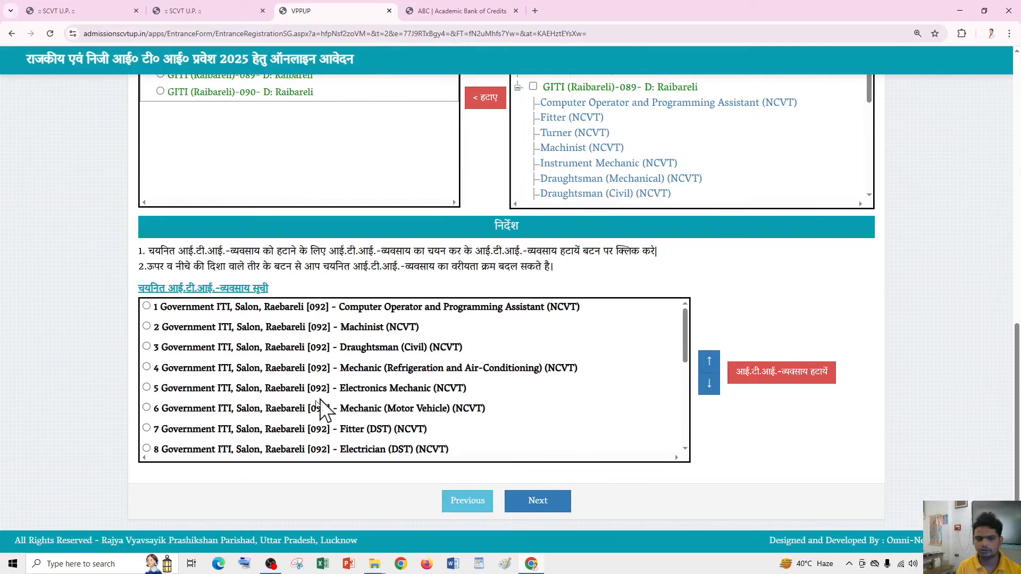
pyautogui.scroll(-5, 319, 414)
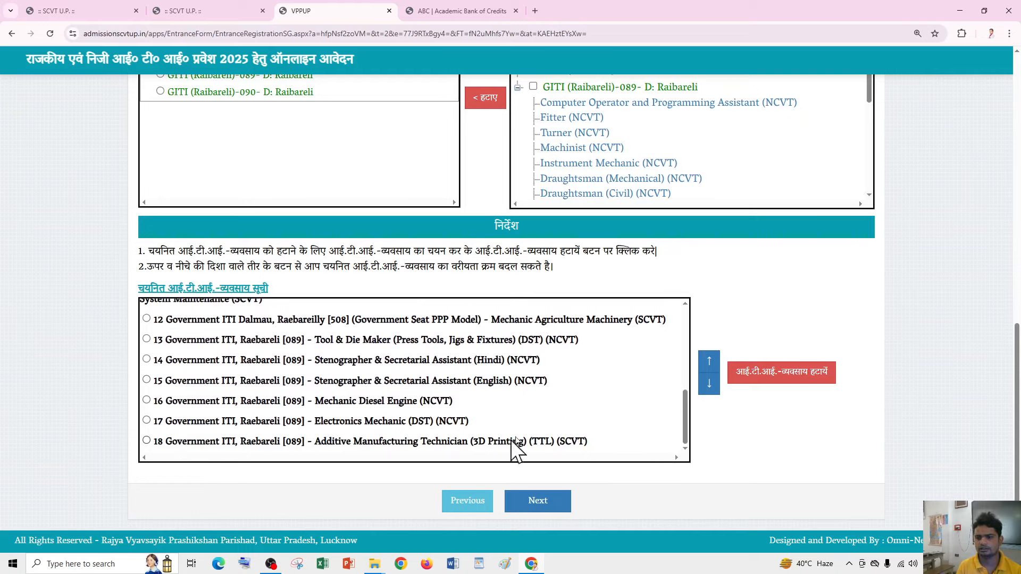
pyautogui.scroll(6, 588, 456)
pyautogui.scroll(-1, 642, 298)
pyautogui.scroll(-2, 627, 326)
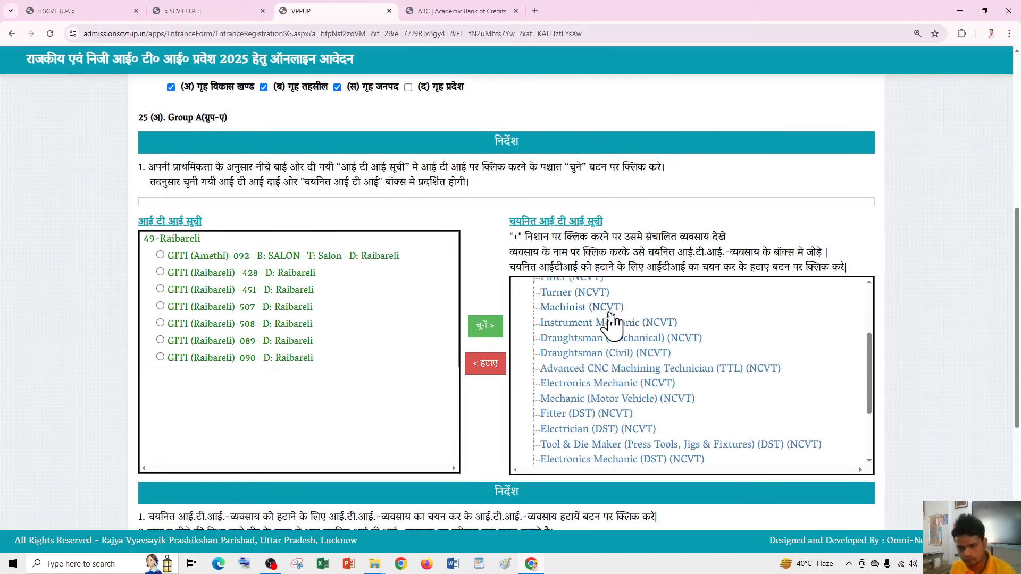
pyautogui.scroll(1, 324, 353)
pyautogui.scroll(-2, 325, 355)
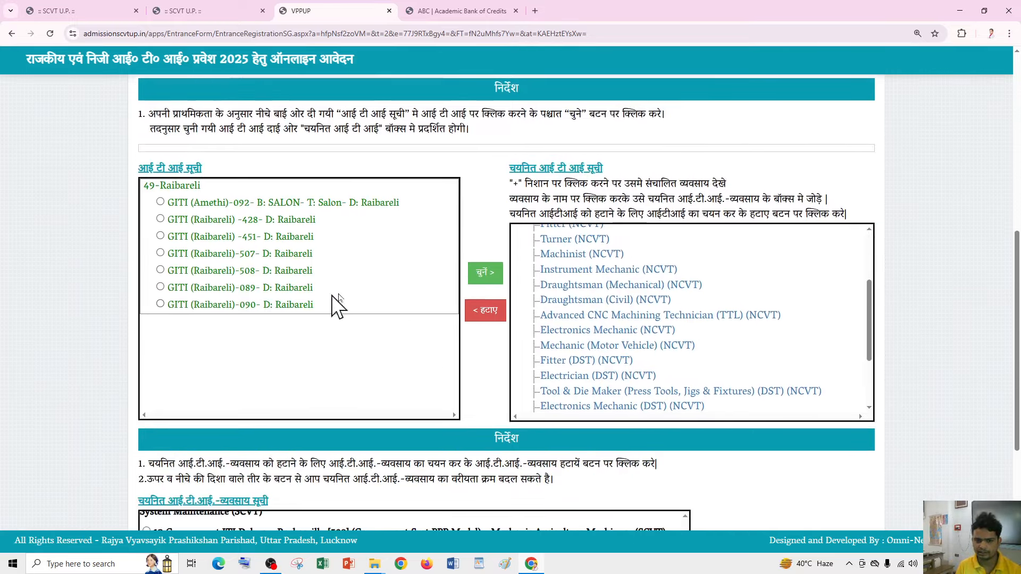
pyautogui.scroll(3, 372, 335)
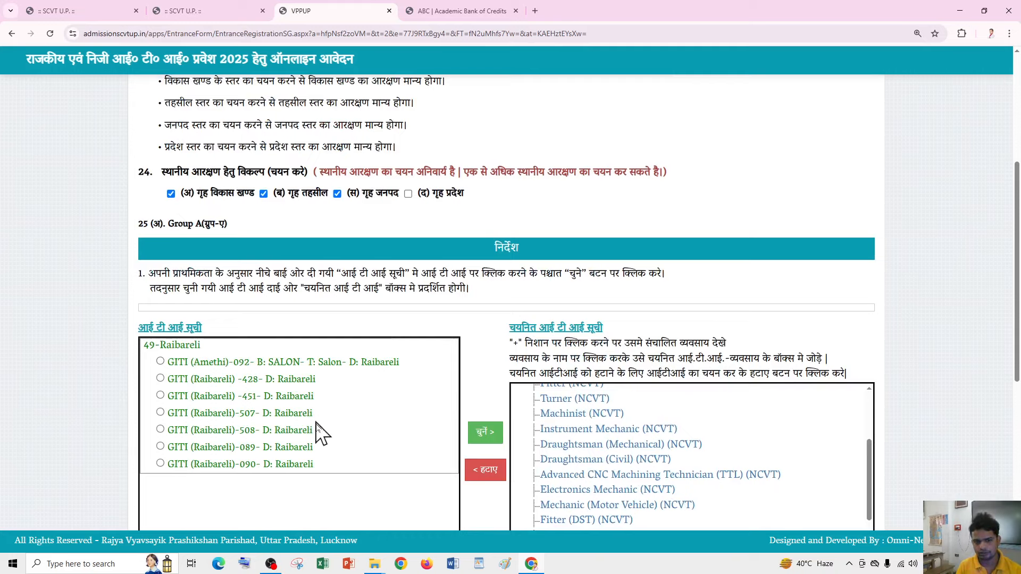
pyautogui.scroll(-7, 357, 456)
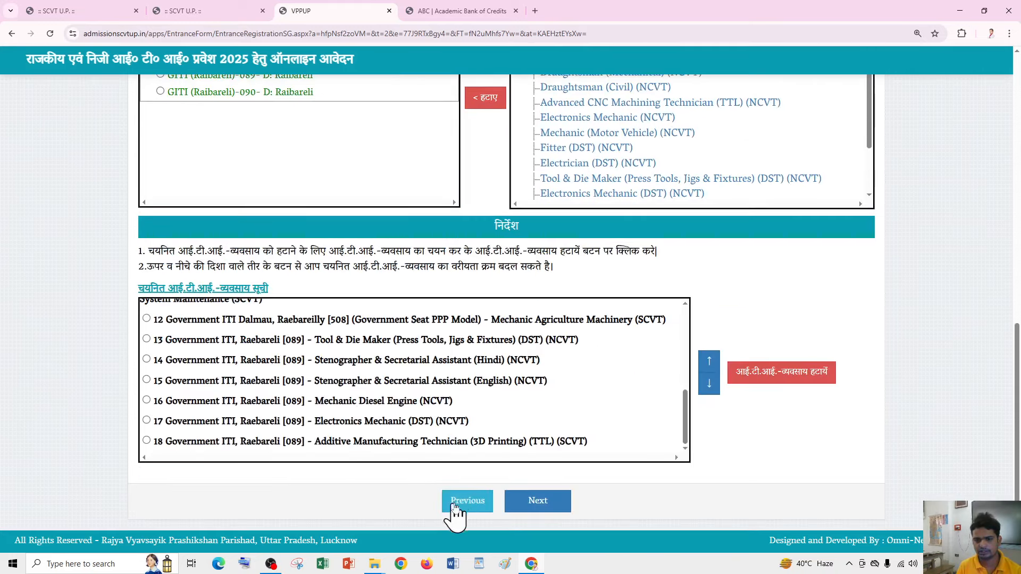
pyautogui.scroll(3, 372, 340)
pyautogui.scroll(3, 348, 263)
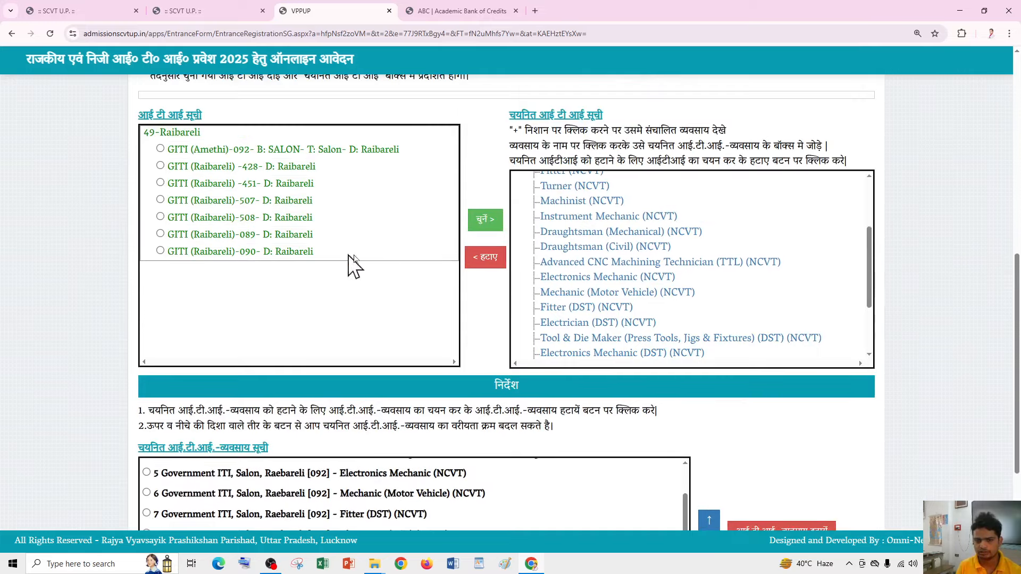
pyautogui.scroll(5, 592, 207)
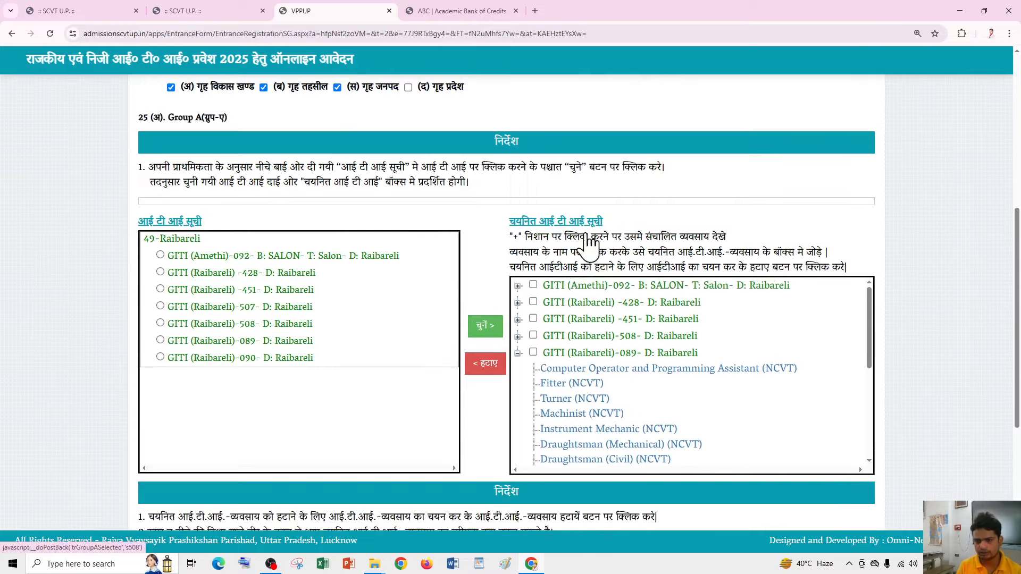
pyautogui.scroll(-10, 604, 358)
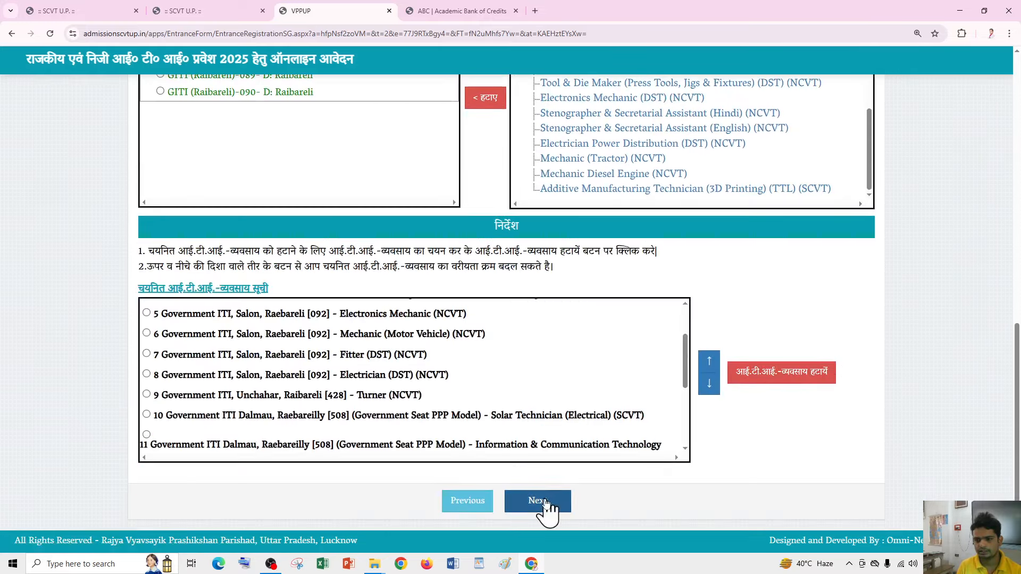
# - Save the 18 government trades, confirm, and highlight item 23's course group question
pyautogui.click(539, 502)
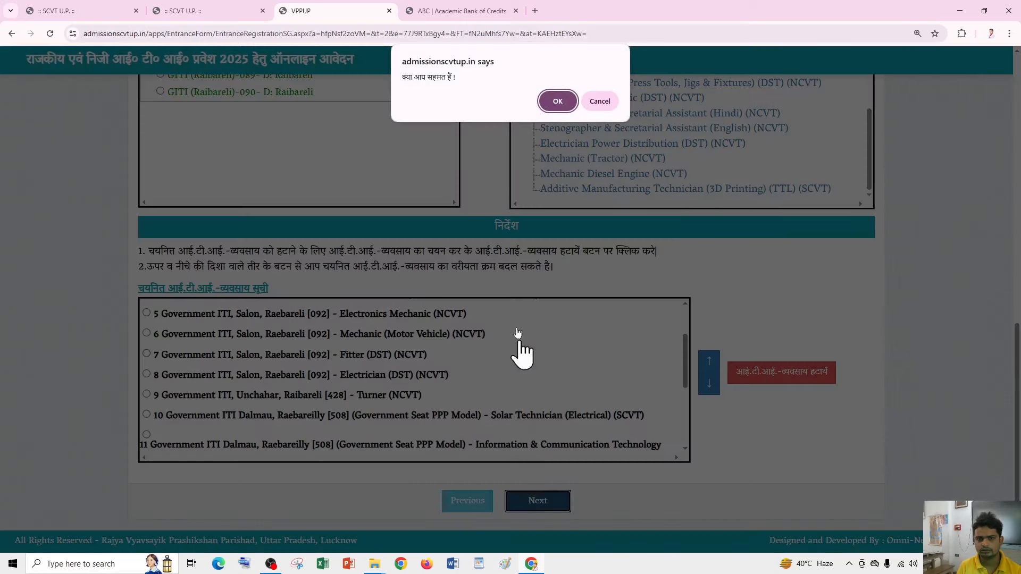
pyautogui.click(557, 101)
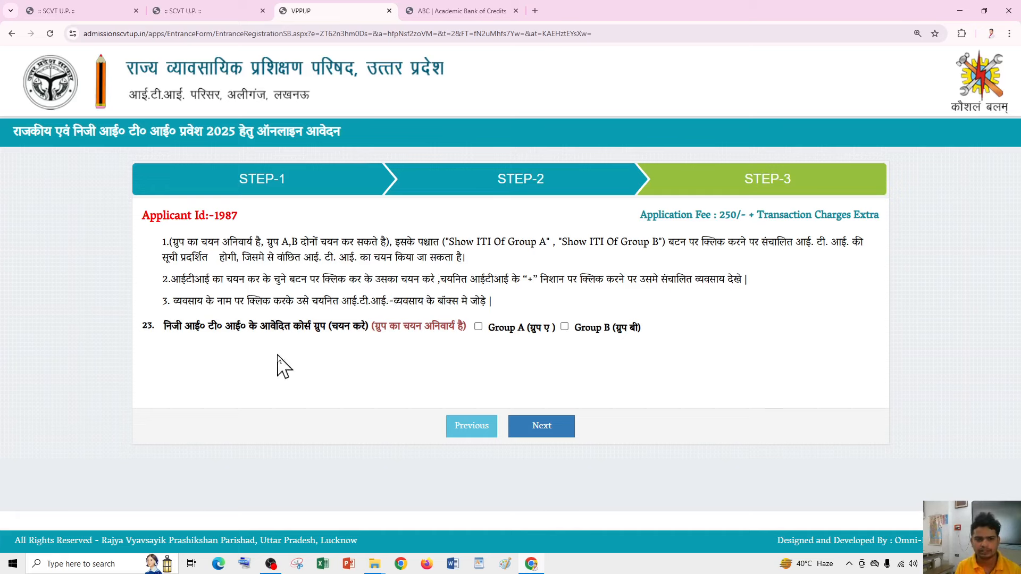
pyautogui.moveTo(164, 326); pyautogui.dragTo(379, 330)
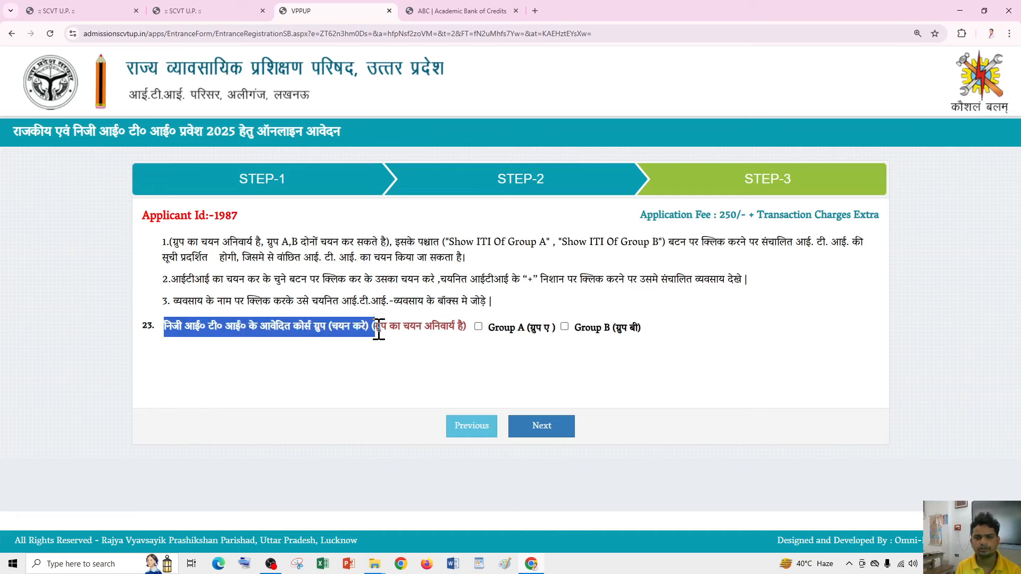
# - Choose Group A as the private ITI course group
pyautogui.click(478, 326)
pyautogui.scroll(-6, 269, 335)
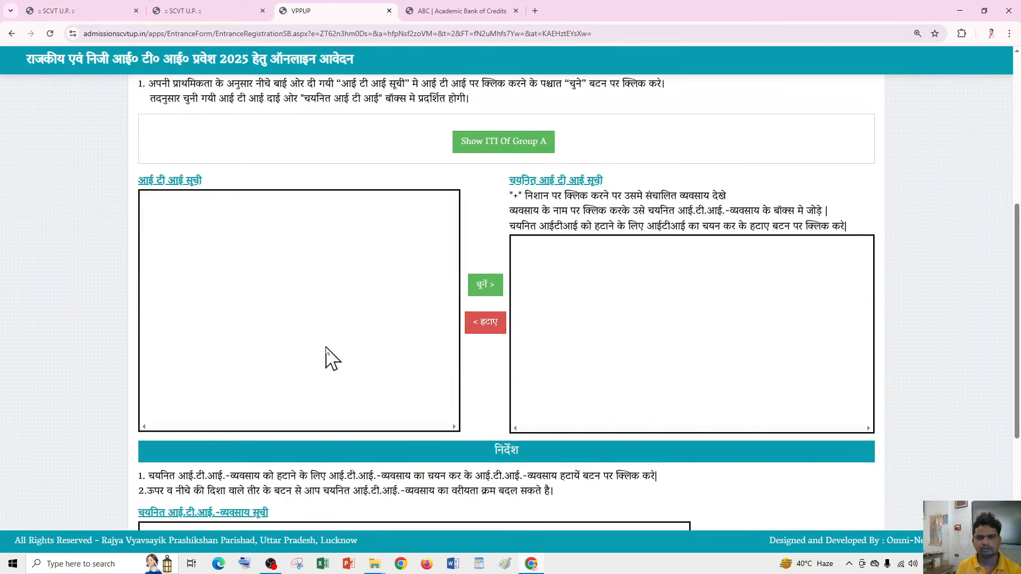
pyautogui.scroll(3, 328, 358)
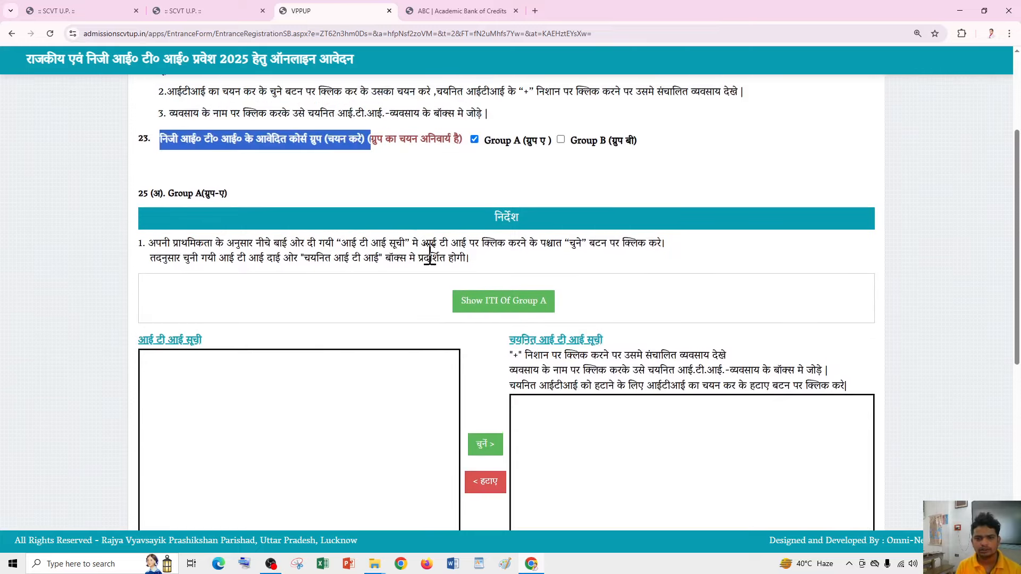
pyautogui.scroll(1, 420, 303)
pyautogui.scroll(-1, 463, 345)
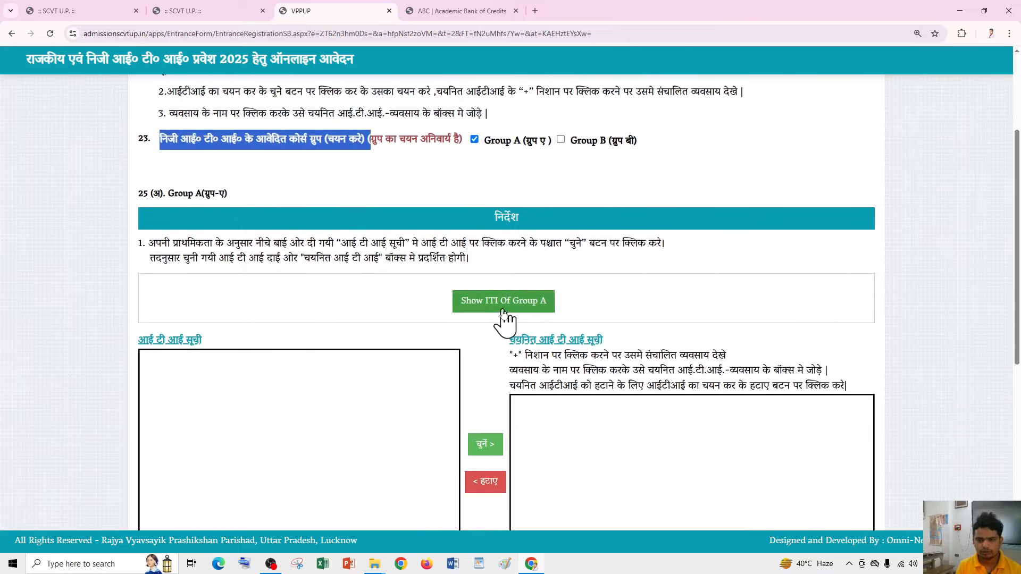
# - Load the Group A private ITI list and look through the Raebareli-district institutes
pyautogui.click(501, 312)
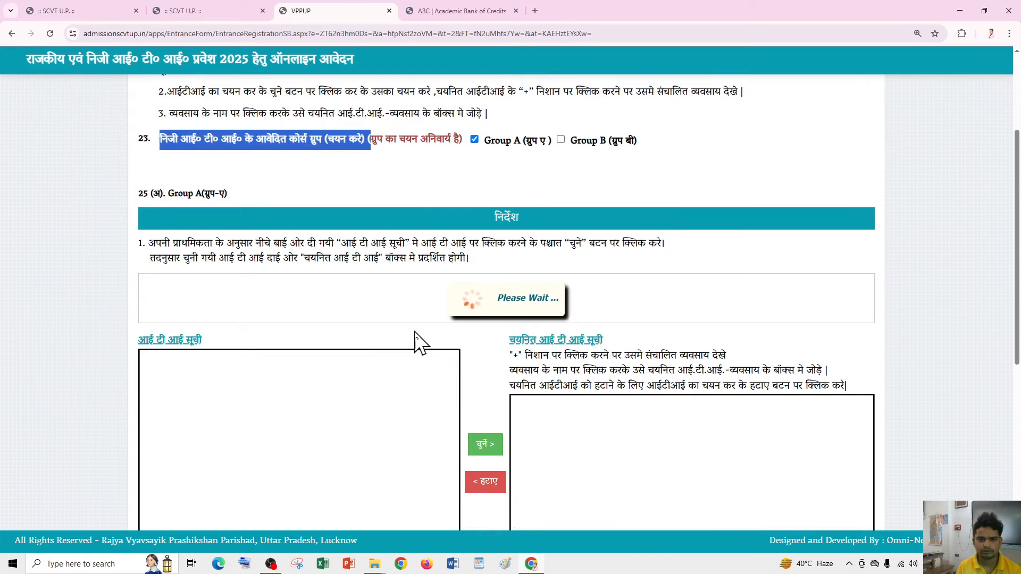
pyautogui.scroll(-2, 407, 356)
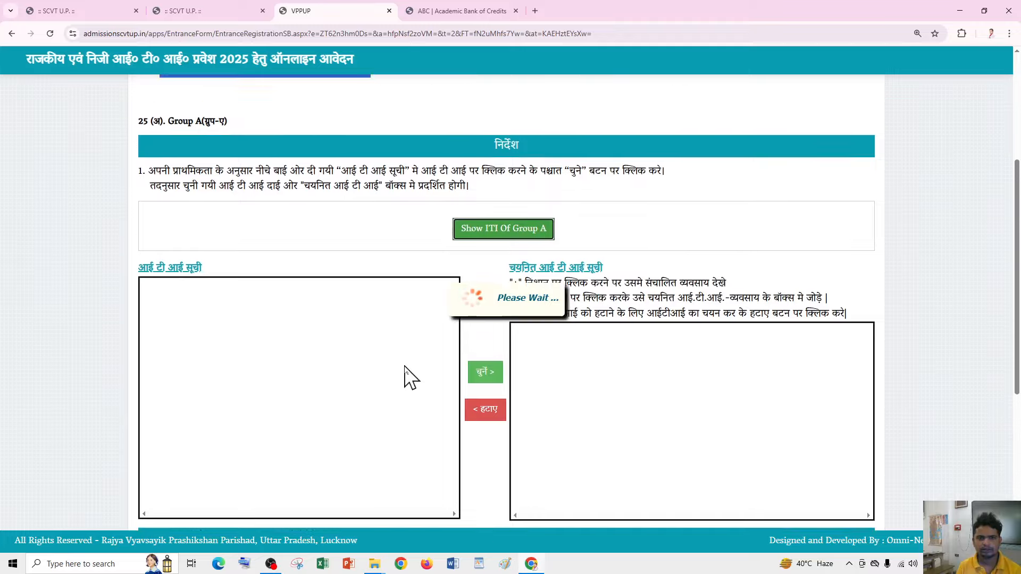
pyautogui.scroll(2, 409, 374)
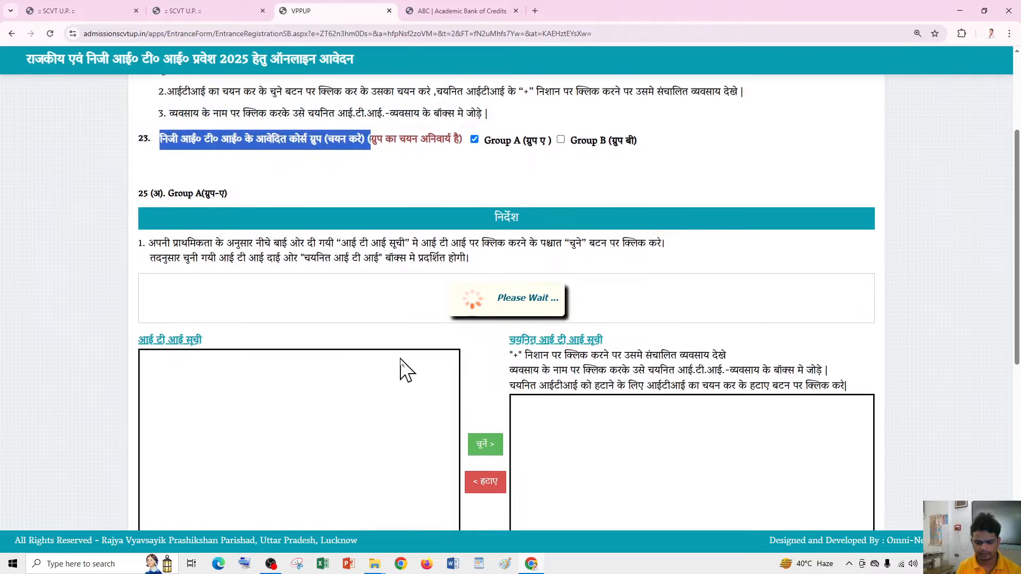
pyautogui.scroll(-3, 350, 359)
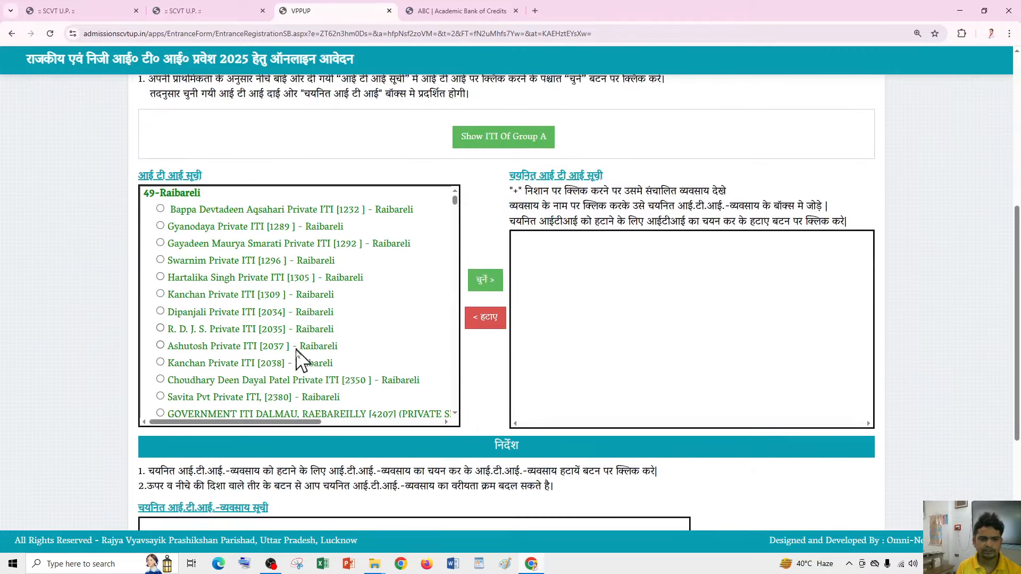
pyautogui.scroll(-3, 219, 218)
pyautogui.scroll(3, 262, 312)
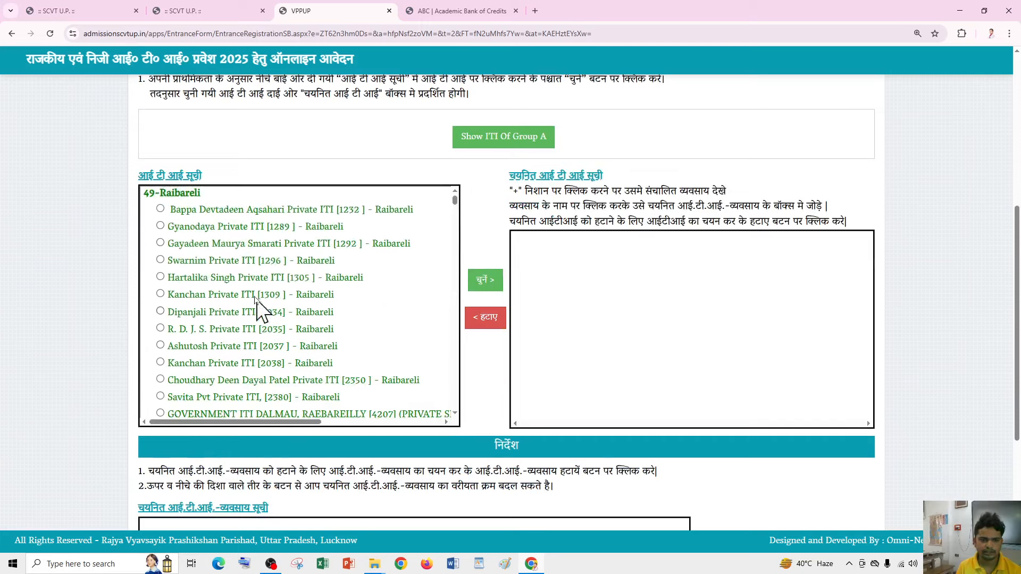
pyautogui.scroll(2, 244, 292)
pyautogui.scroll(-3, 346, 319)
pyautogui.scroll(3, 319, 345)
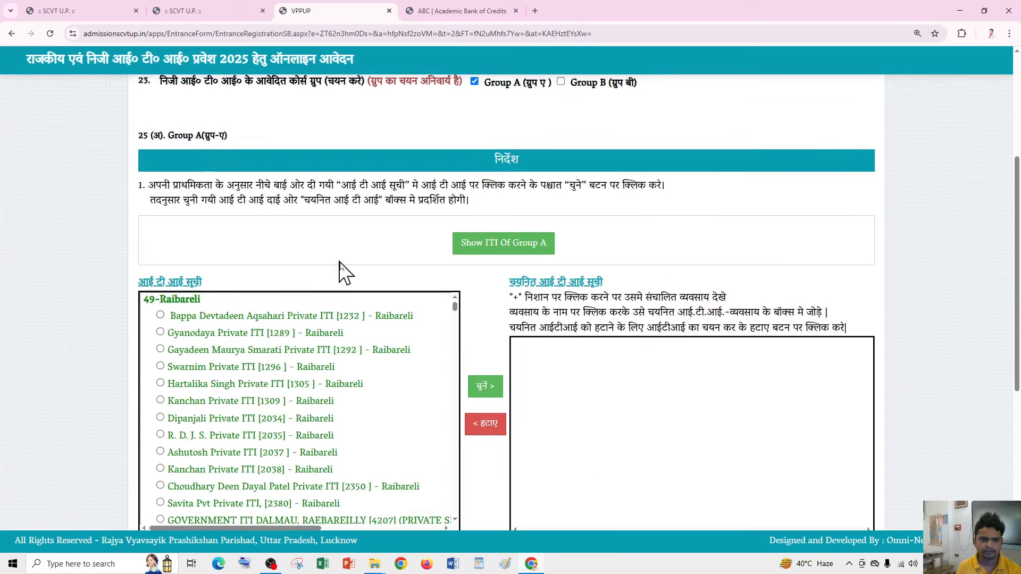
pyautogui.scroll(-2, 342, 269)
pyautogui.scroll(-10, 197, 288)
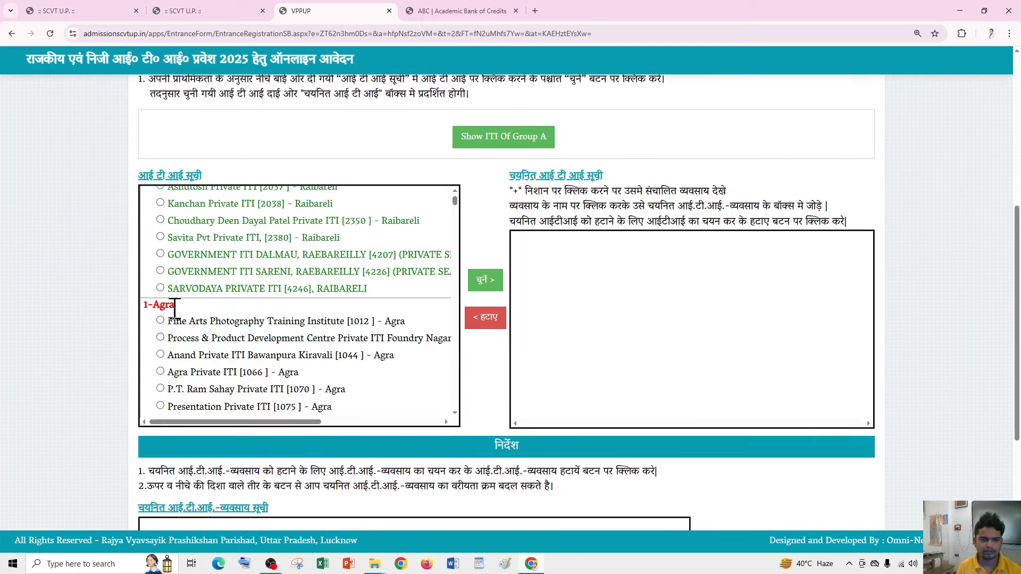
pyautogui.scroll(10, 197, 356)
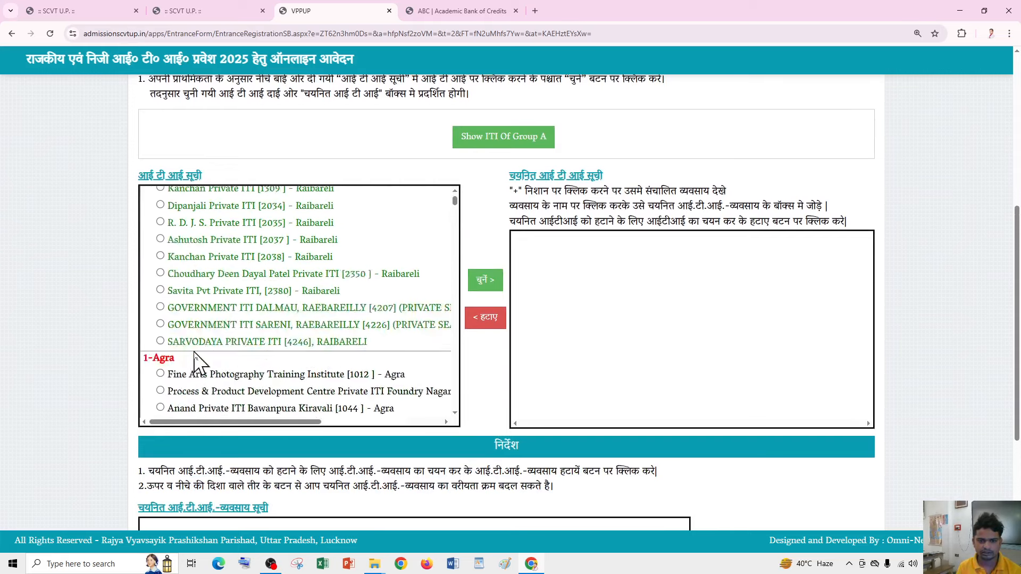
pyautogui.scroll(1, 362, 278)
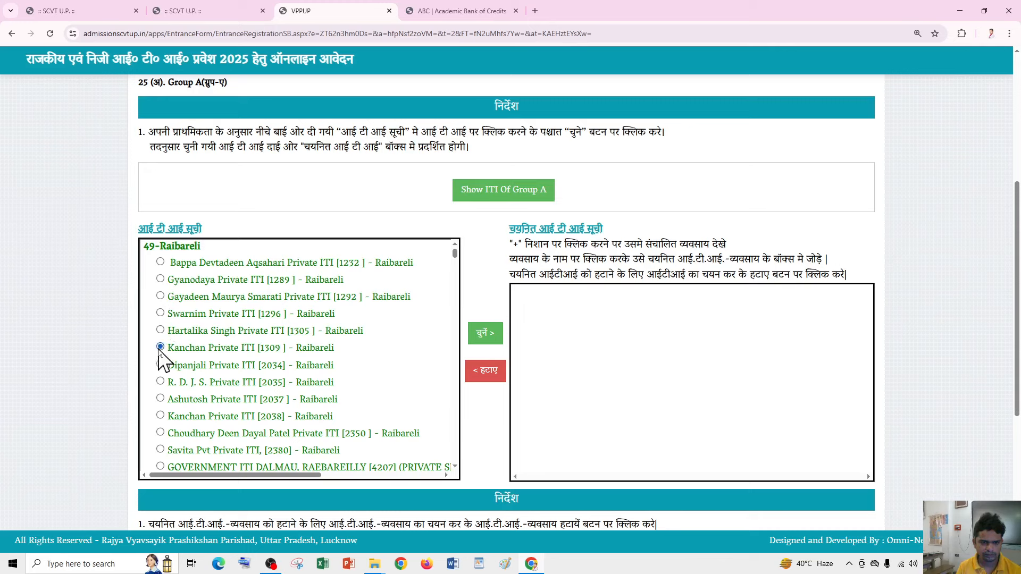
# - Add Kanchan Private ITI [1309] and GOVERNMENT ITI DALMAU [4207] to the chosen ITIs
pyautogui.click(489, 336)
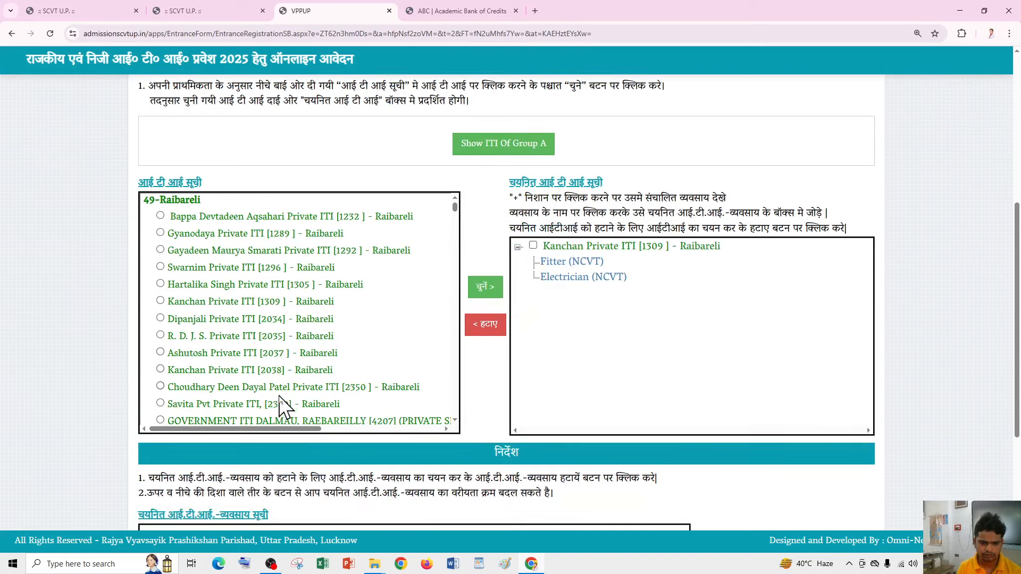
pyautogui.scroll(-1, 282, 382)
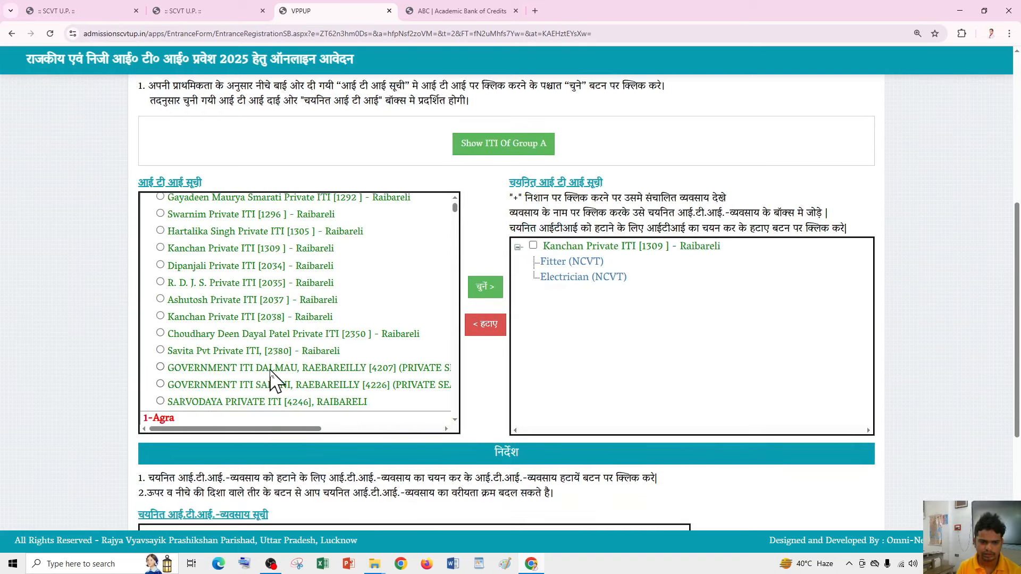
pyautogui.moveTo(275, 429); pyautogui.dragTo(176, 418)
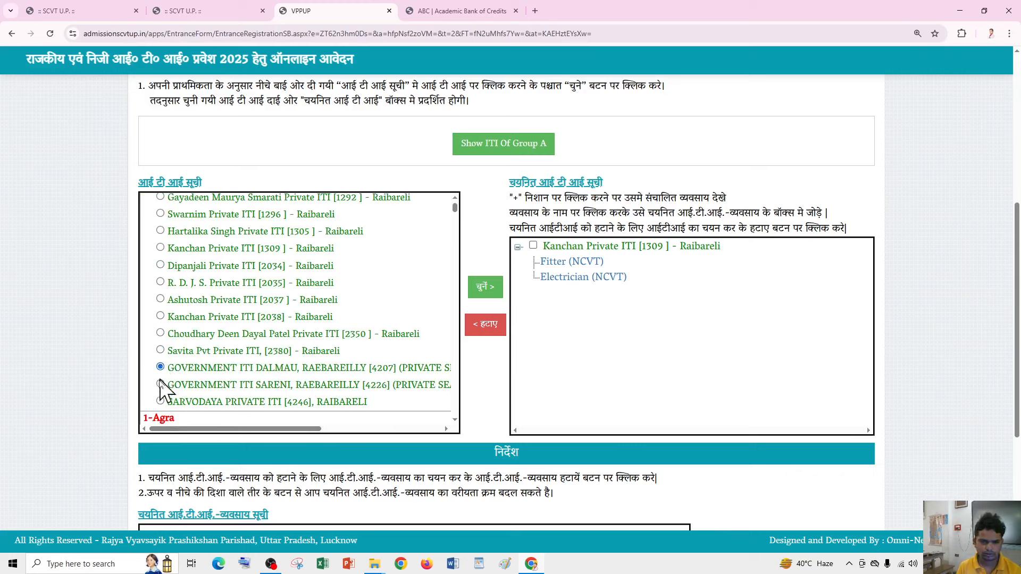
pyautogui.click(484, 288)
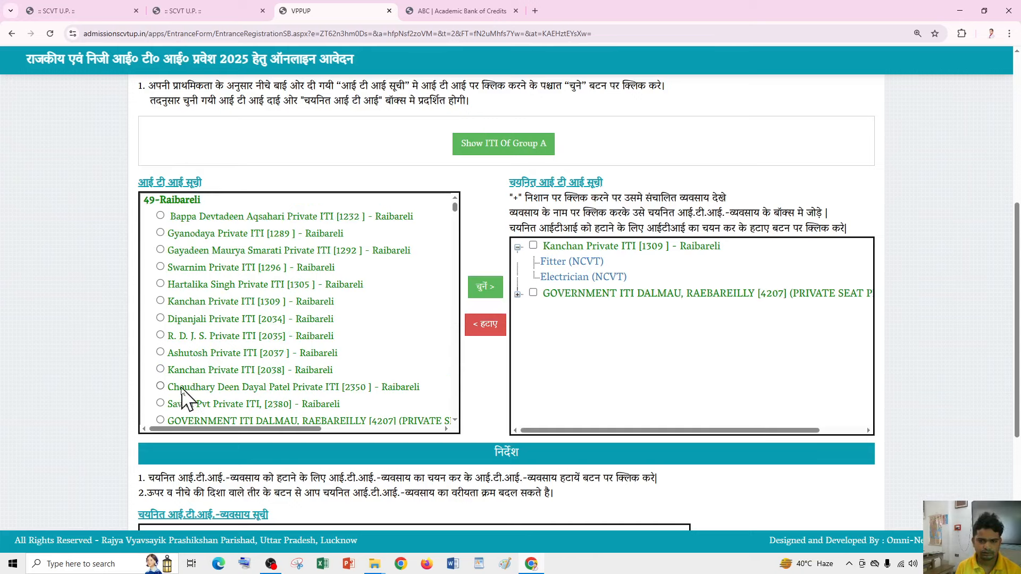
# - Add Savita Pvt Private ITI [2380] to the chosen ITIs
pyautogui.scroll(-2, 162, 396)
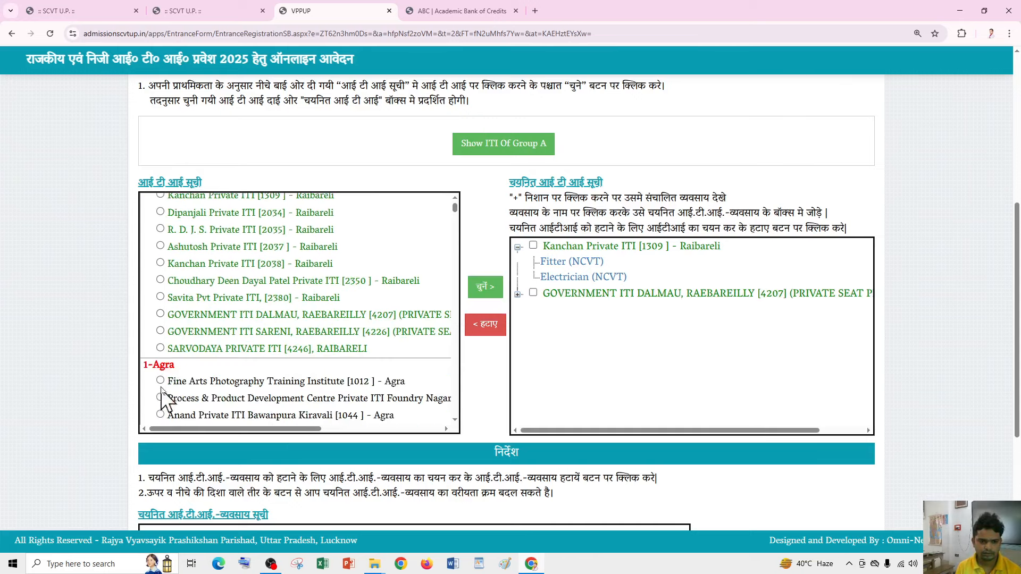
pyautogui.click(161, 298)
pyautogui.click(485, 288)
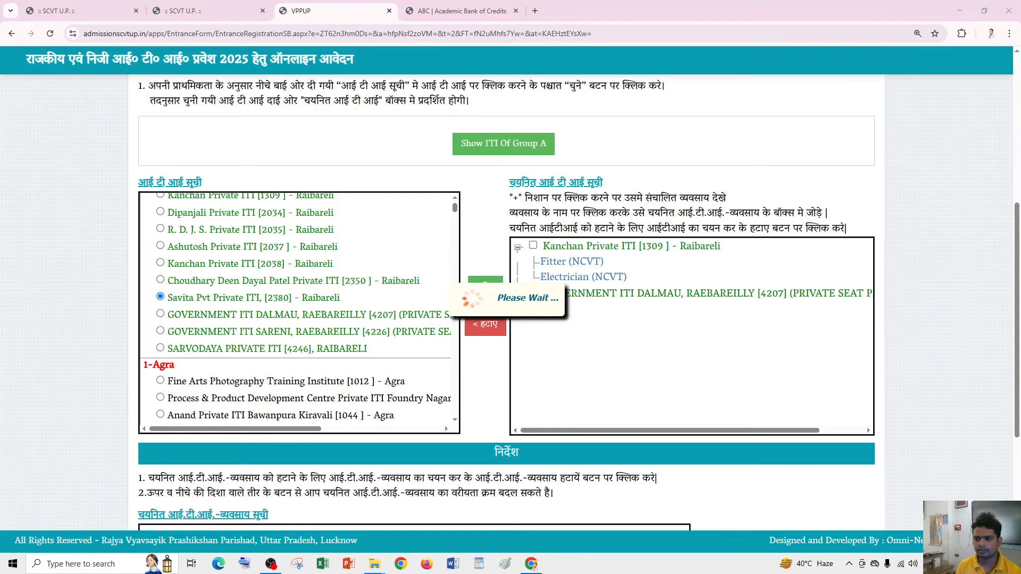
pyautogui.click(995, 564)
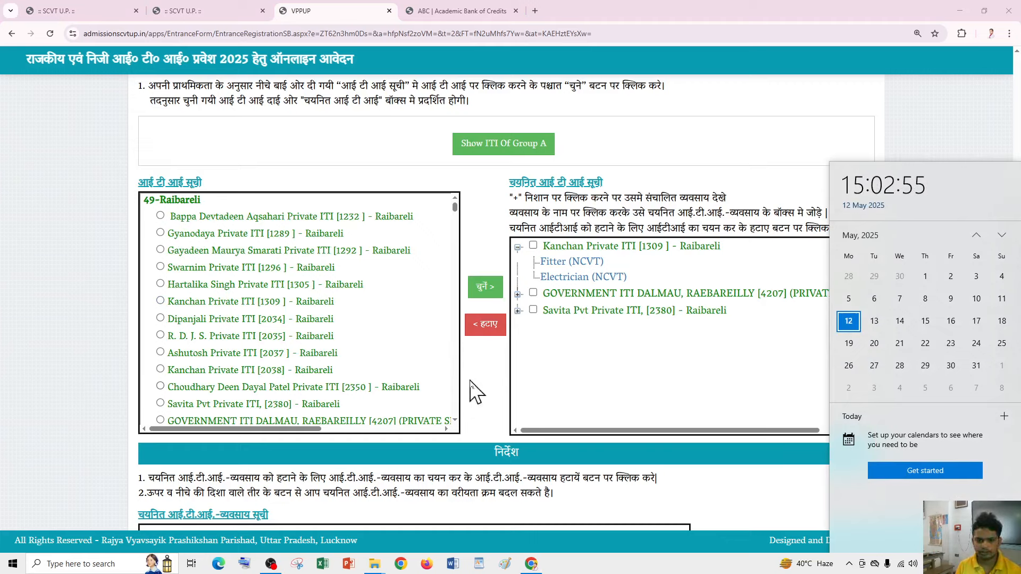
# - Add SARVODAYA PRIVATE ITI [4246] and review the four chosen institutes
pyautogui.scroll(-1, 359, 380)
pyautogui.scroll(-1, 359, 380)
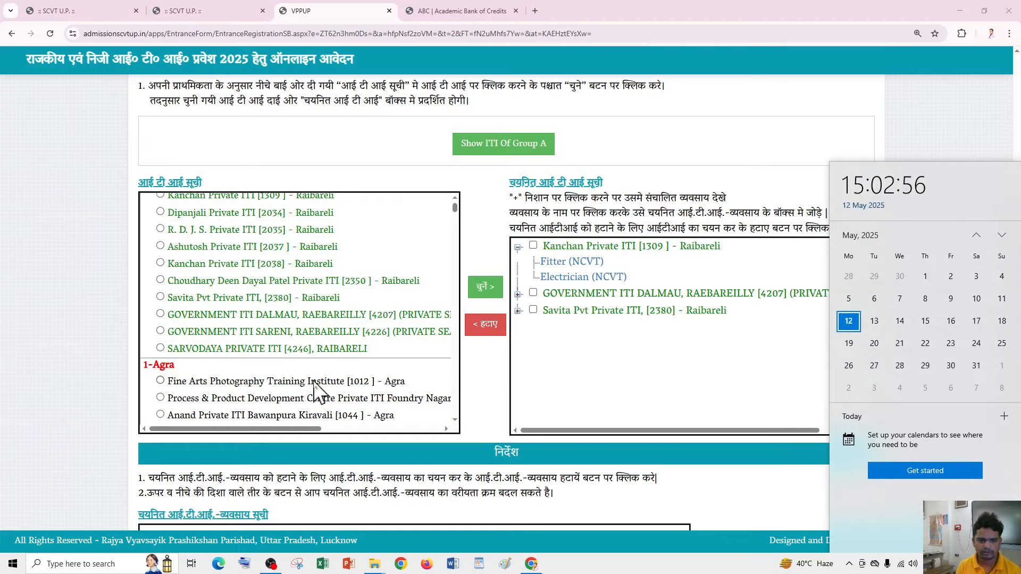
pyautogui.click(280, 351)
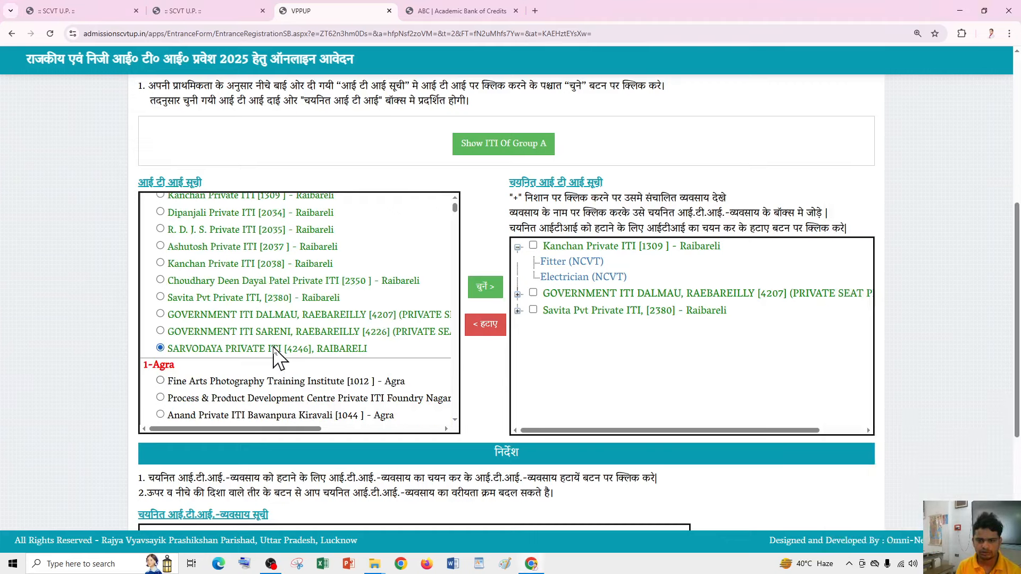
pyautogui.click(485, 287)
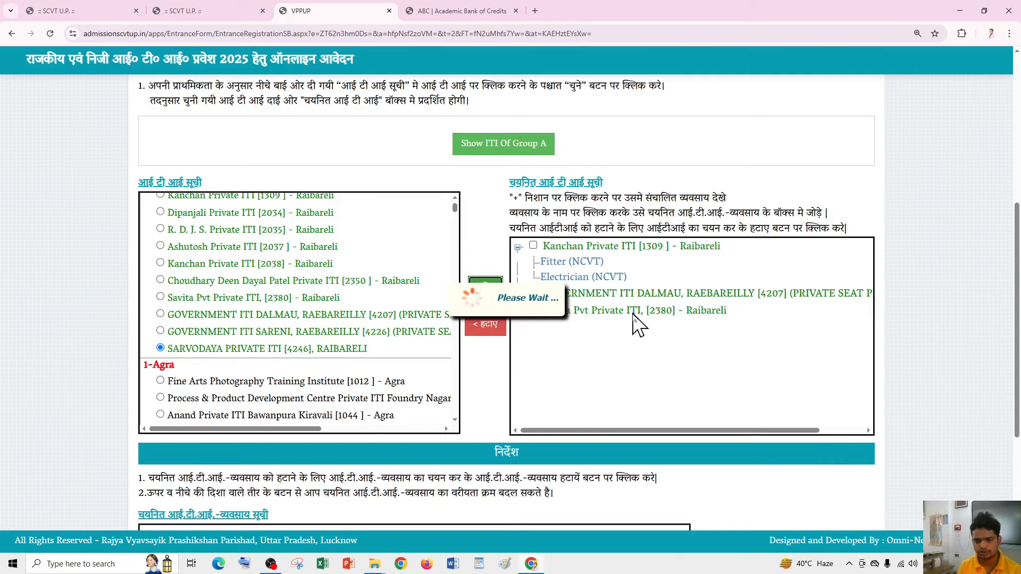
pyautogui.scroll(-4, 638, 331)
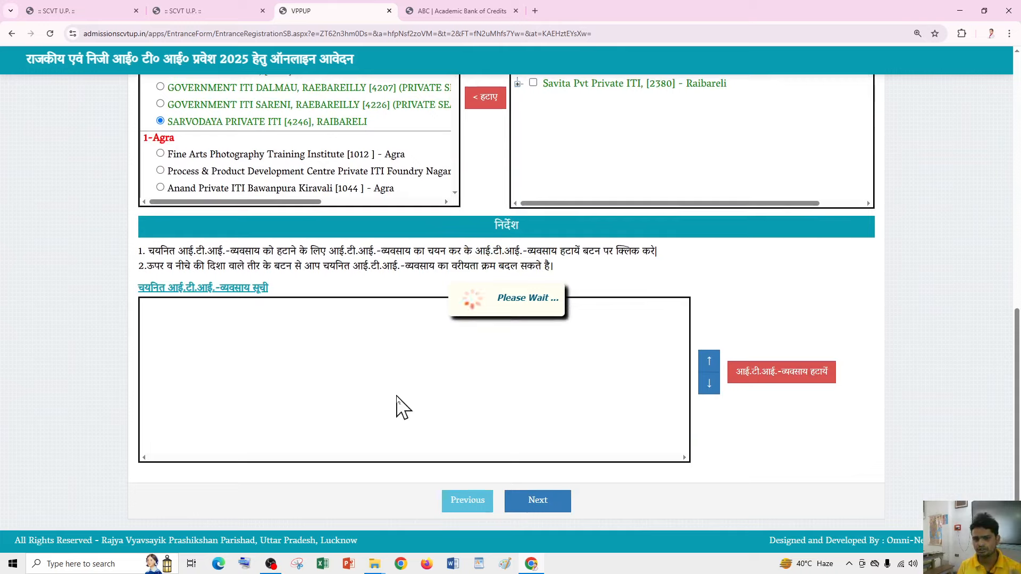
pyautogui.scroll(2, 481, 388)
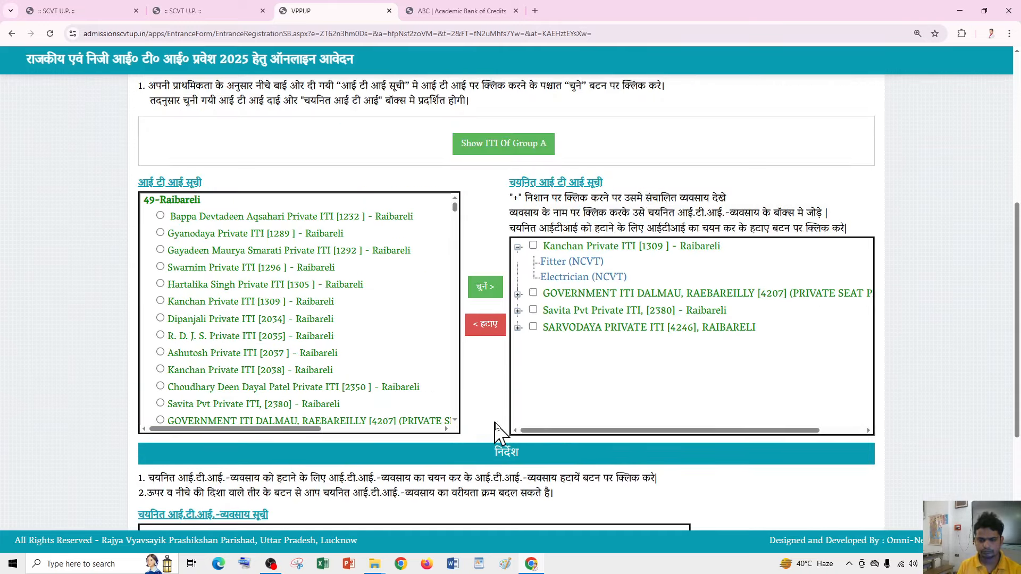
pyautogui.scroll(-2, 542, 401)
pyautogui.scroll(1, 551, 310)
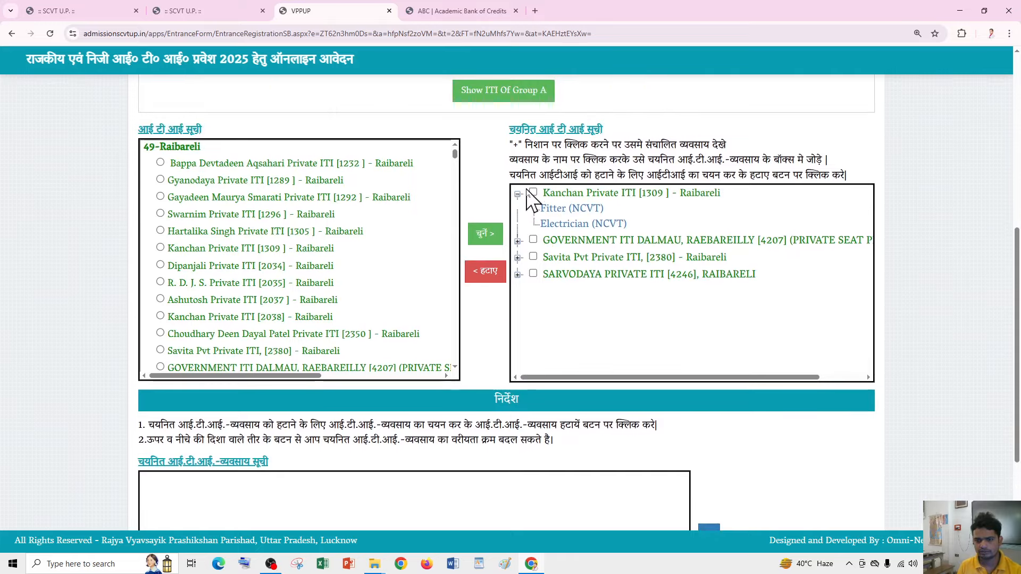
# - Add Kanchan's Fitter (NCVT) and Electrician (NCVT) trades to the preference list
pyautogui.click(548, 242)
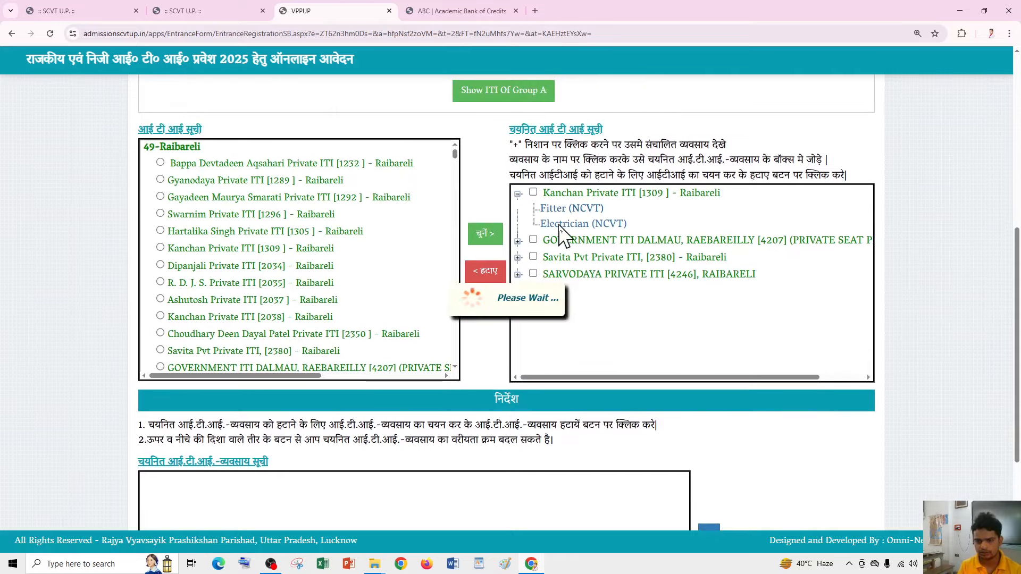
pyautogui.click(562, 224)
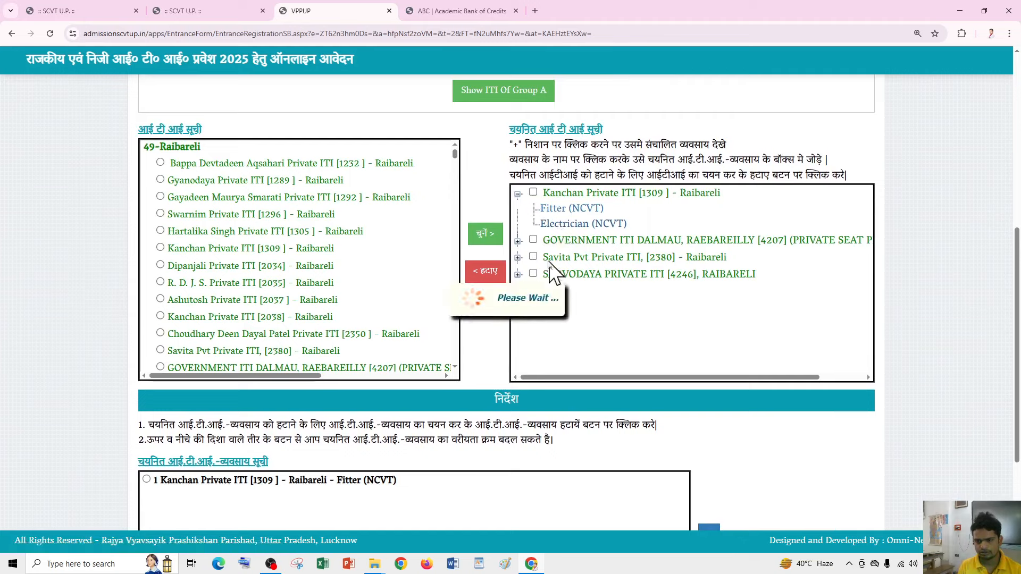
pyautogui.click(518, 195)
# - Add Dalmau's COPA, Electrician, Mechanic RAC, Consumer Electronics and Solar Technician (SCVT) trades
pyautogui.click(517, 210)
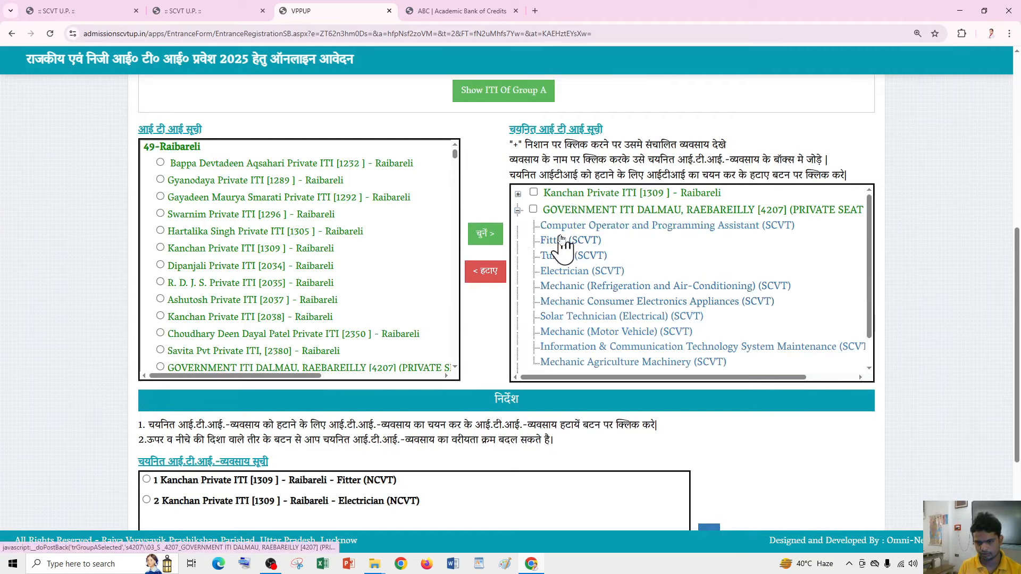
pyautogui.scroll(-3, 585, 298)
pyautogui.scroll(3, 585, 298)
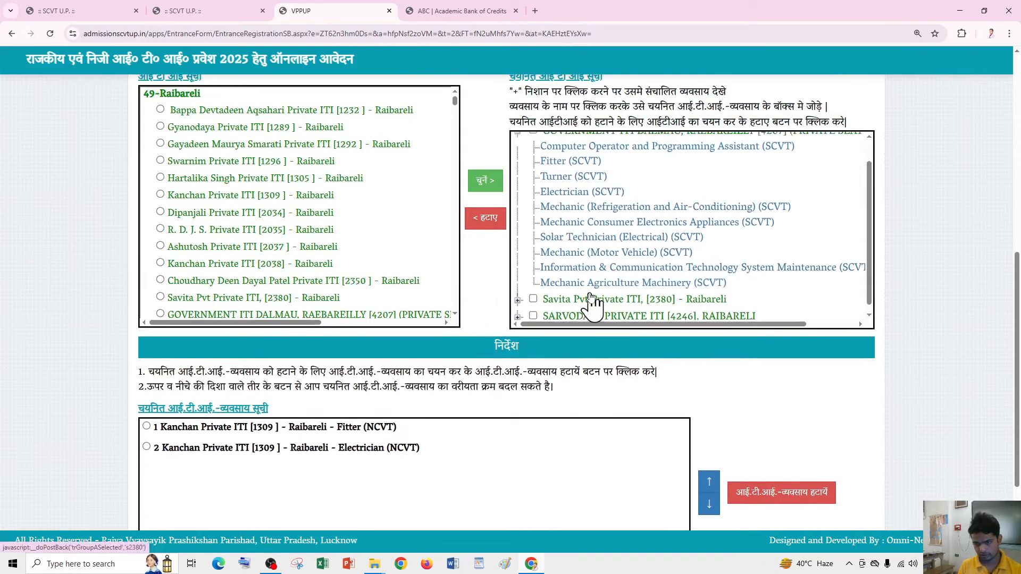
pyautogui.click(586, 177)
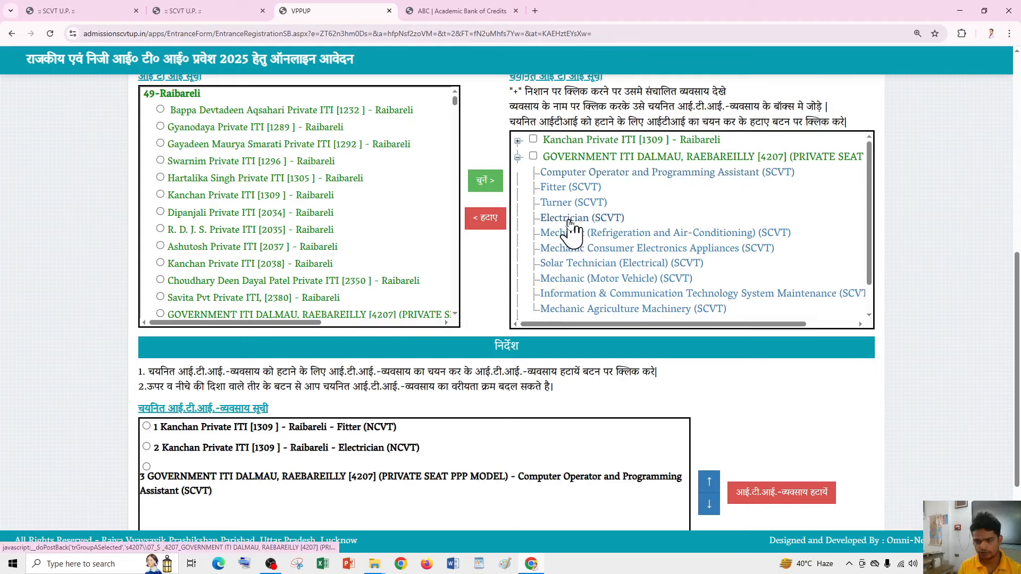
pyautogui.click(568, 218)
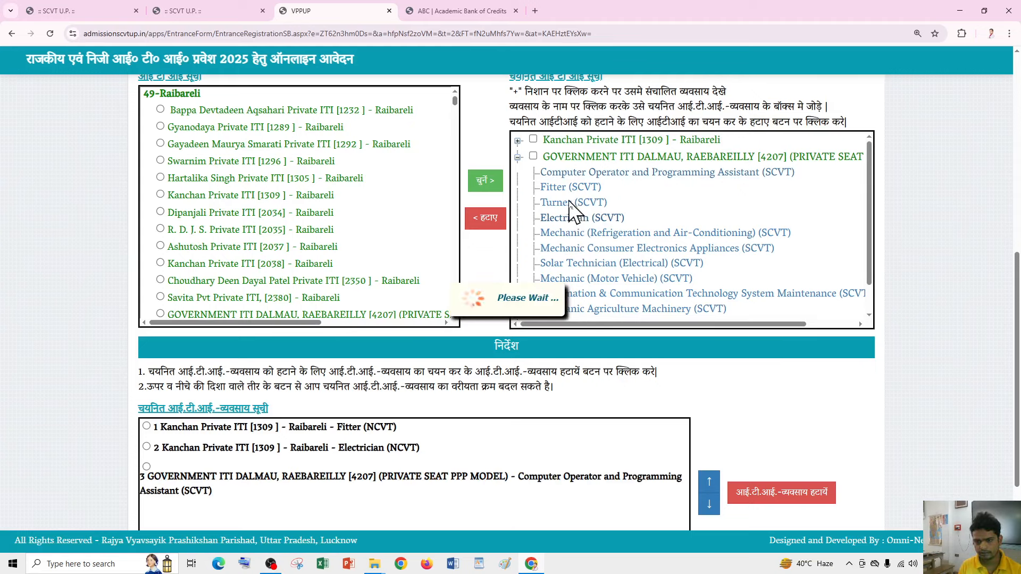
pyautogui.click(582, 237)
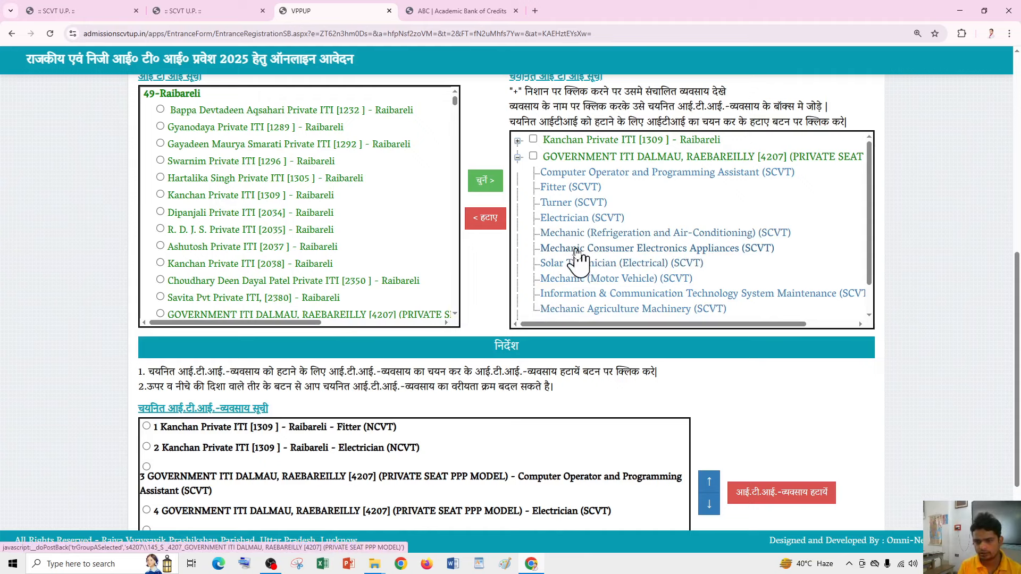
pyautogui.click(576, 249)
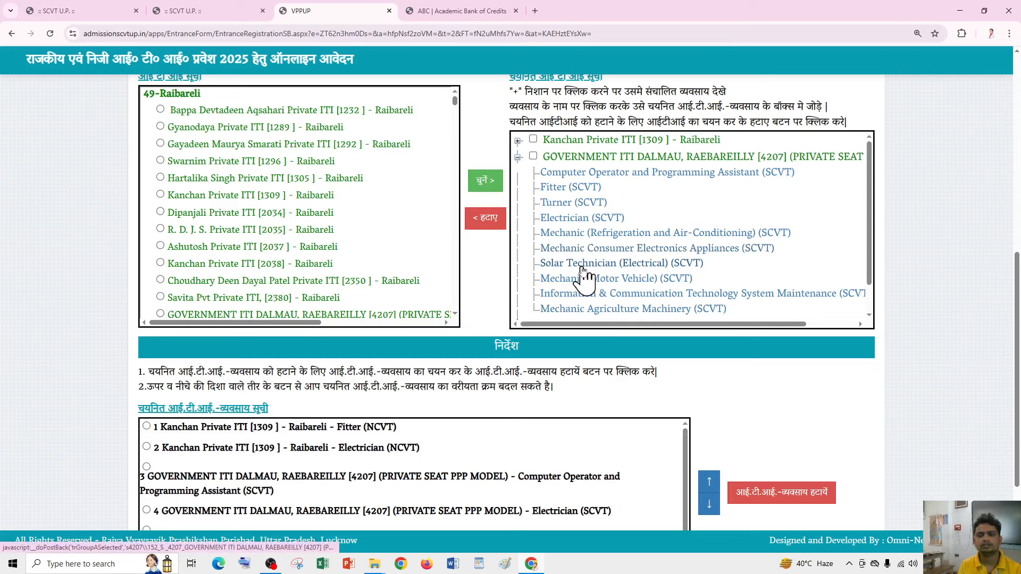
pyautogui.click(582, 266)
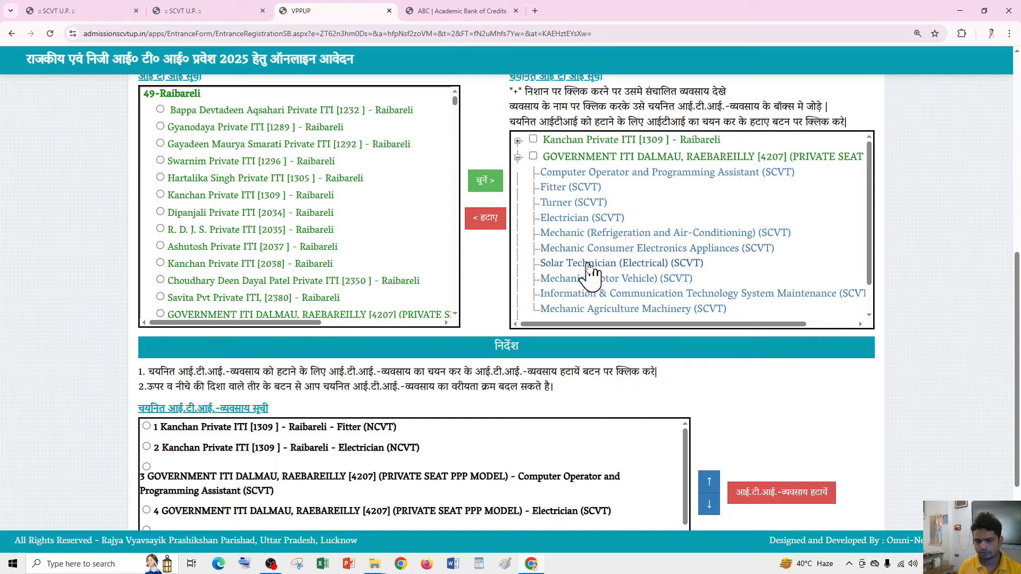
# - Add Savita Pvt Private ITI's Electrician (NCVT) trade to the preference list
pyautogui.scroll(-3, 577, 290)
pyautogui.scroll(1, 565, 261)
pyautogui.scroll(-1, 591, 229)
pyautogui.scroll(1, 708, 303)
pyautogui.scroll(-1, 712, 313)
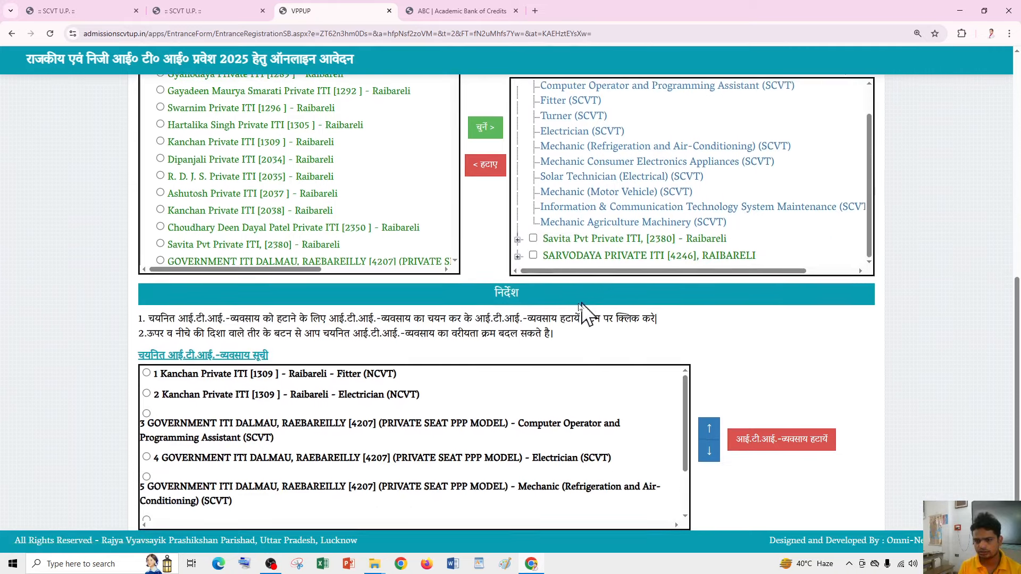
pyautogui.click(517, 239)
pyautogui.scroll(-1, 585, 266)
pyautogui.scroll(-1, 599, 258)
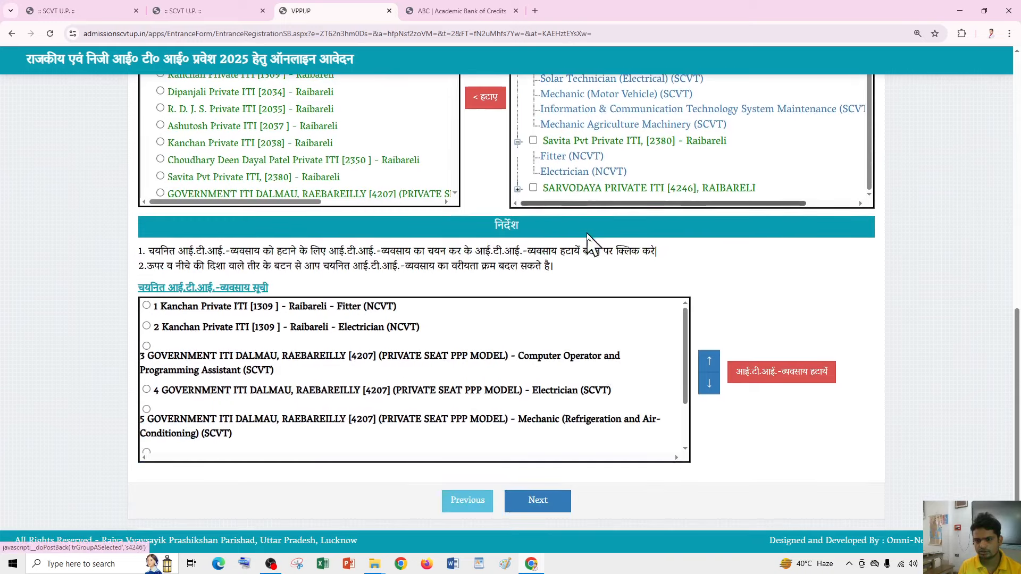
pyautogui.click(559, 191)
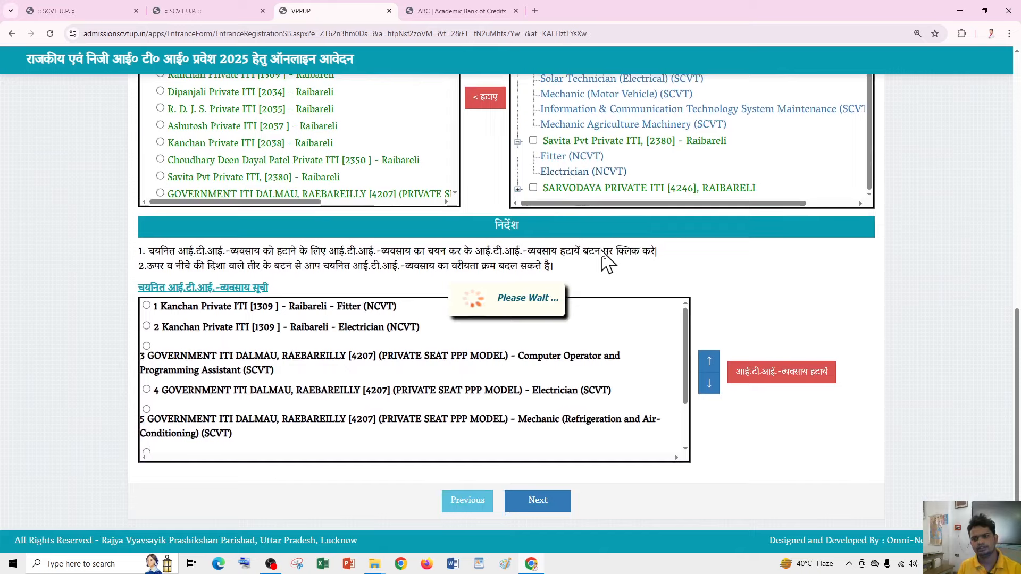
# - Add SARVODAYA's Computer Operator and Programming Assistant (NCVT) trade to the preferences
pyautogui.scroll(3, 595, 259)
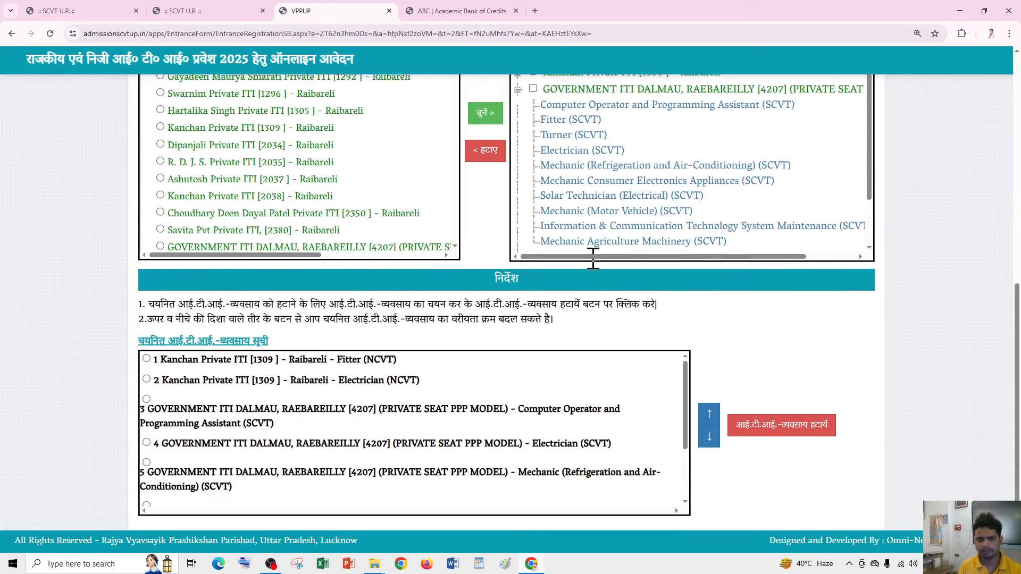
pyautogui.scroll(-3, 599, 281)
pyautogui.scroll(3, 607, 278)
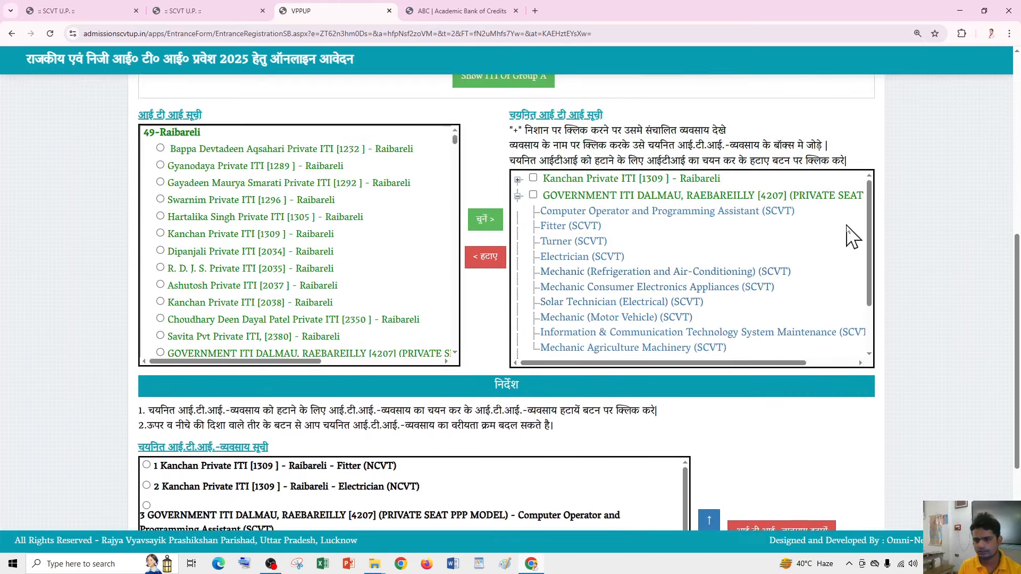
pyautogui.scroll(-1, 872, 266)
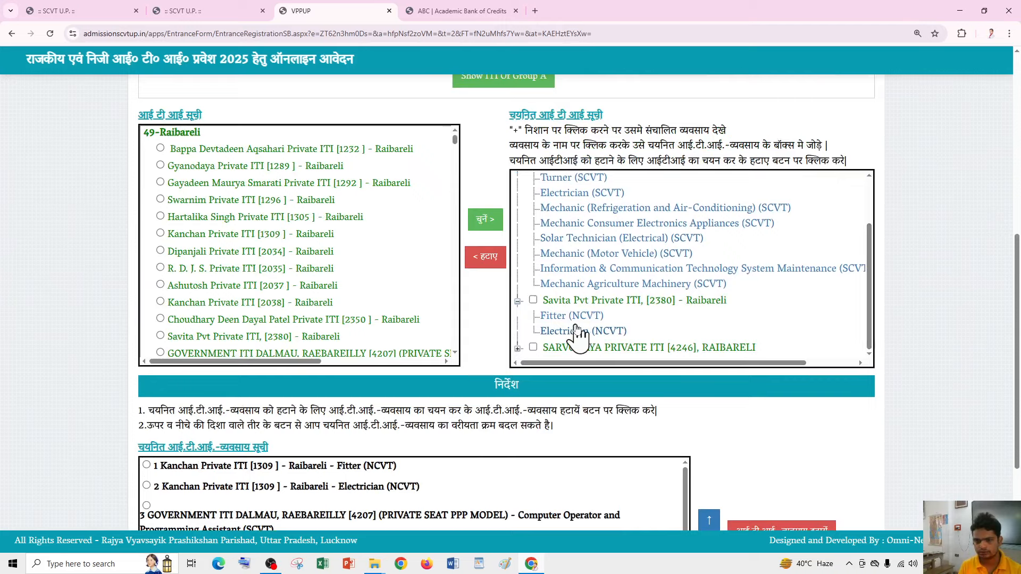
pyautogui.click(517, 349)
pyautogui.scroll(-4, 597, 337)
pyautogui.scroll(2, 585, 276)
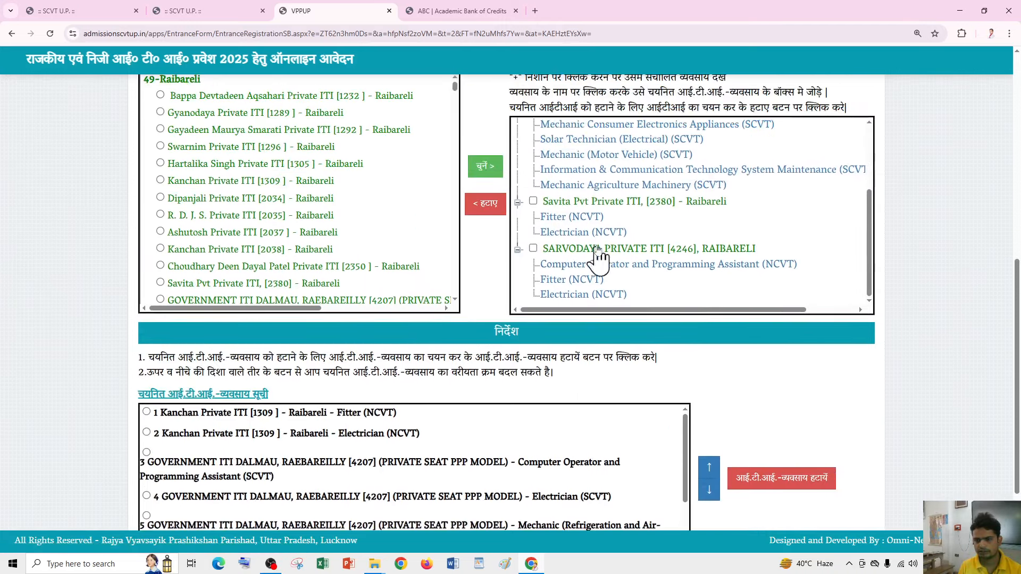
pyautogui.click(627, 266)
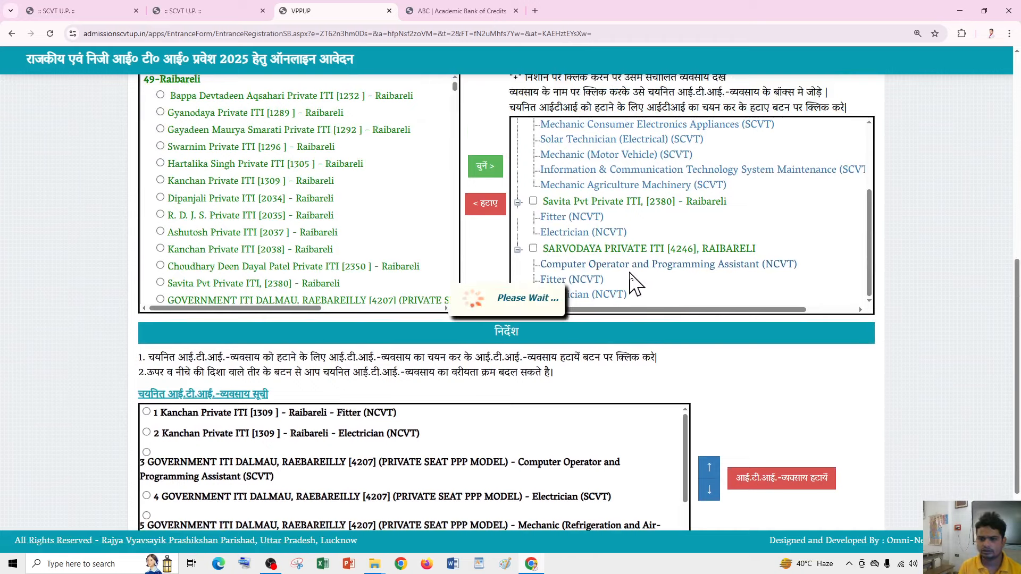
# - Review the nine private trade preferences and submit the list
pyautogui.scroll(-5, 692, 261)
pyautogui.scroll(-2, 580, 293)
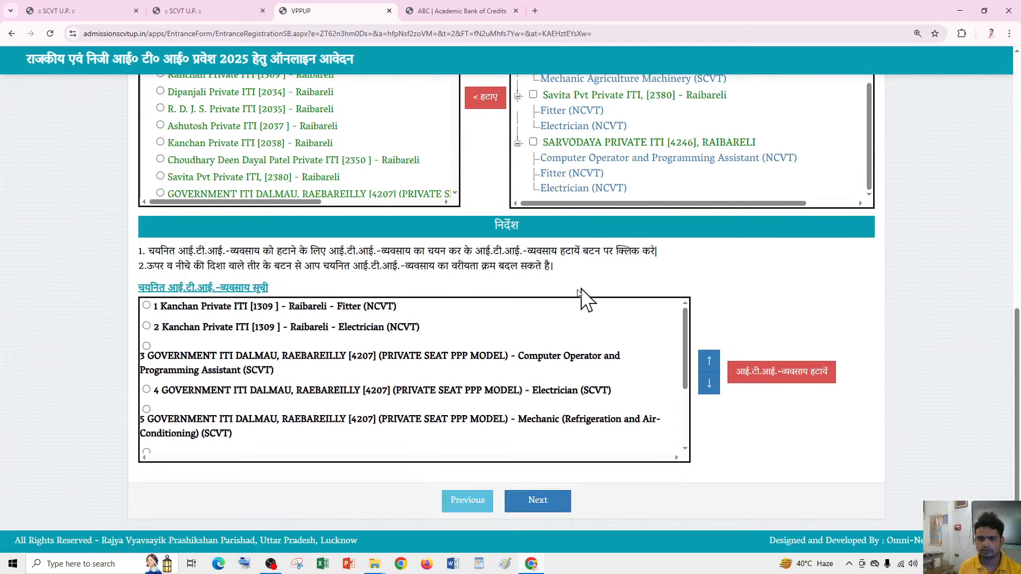
pyautogui.scroll(-4, 532, 346)
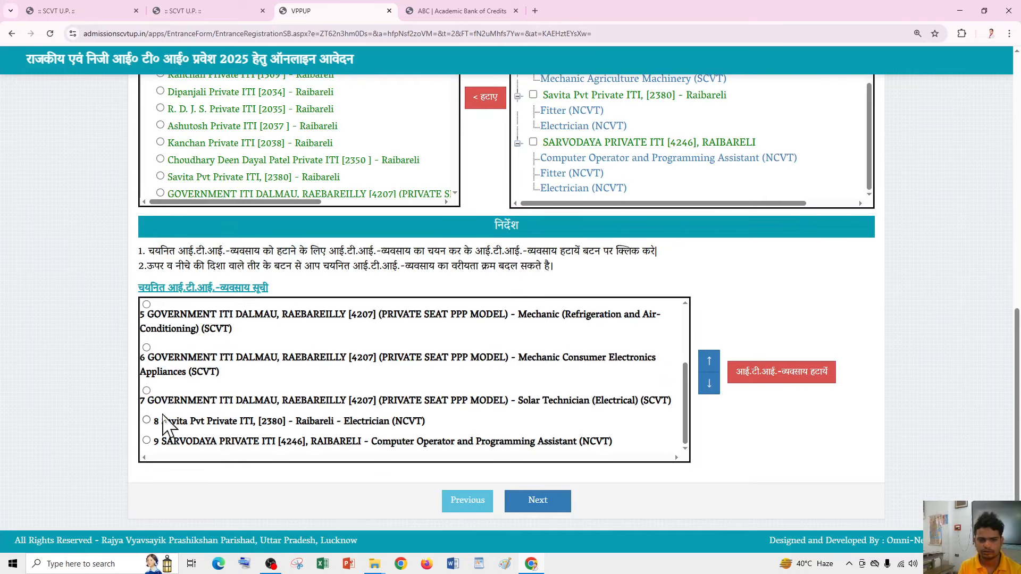
pyautogui.scroll(6, 288, 393)
pyautogui.scroll(-2, 287, 346)
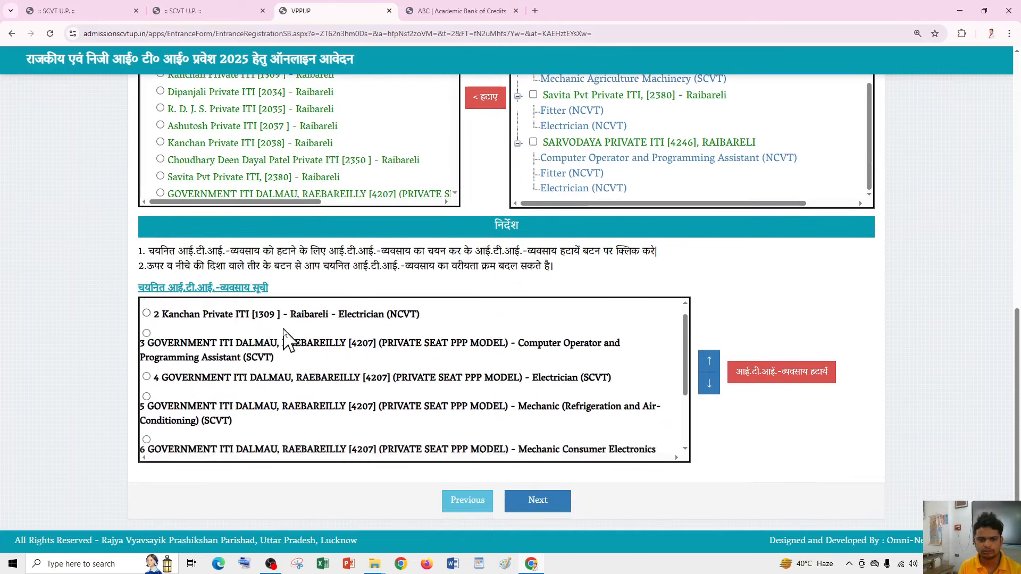
pyautogui.scroll(-3, 290, 383)
pyautogui.scroll(5, 292, 420)
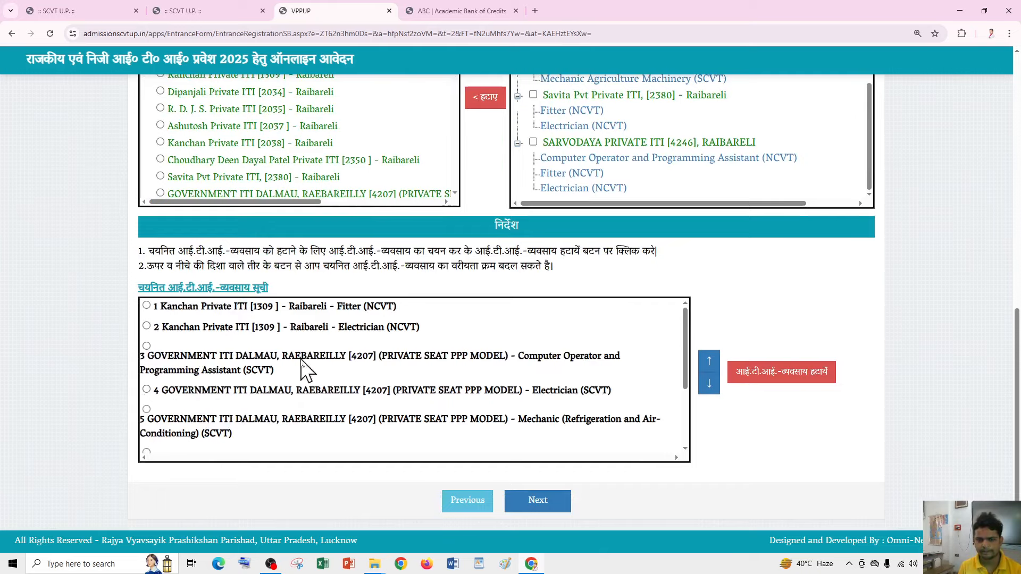
pyautogui.scroll(3, 305, 370)
pyautogui.scroll(-2, 319, 420)
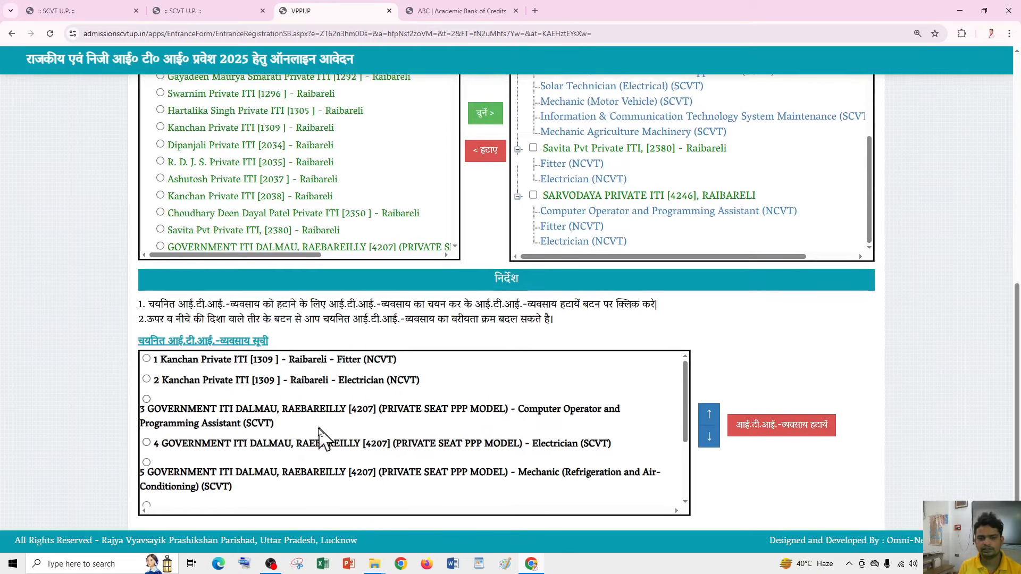
pyautogui.scroll(-3, 319, 433)
pyautogui.scroll(5, 327, 428)
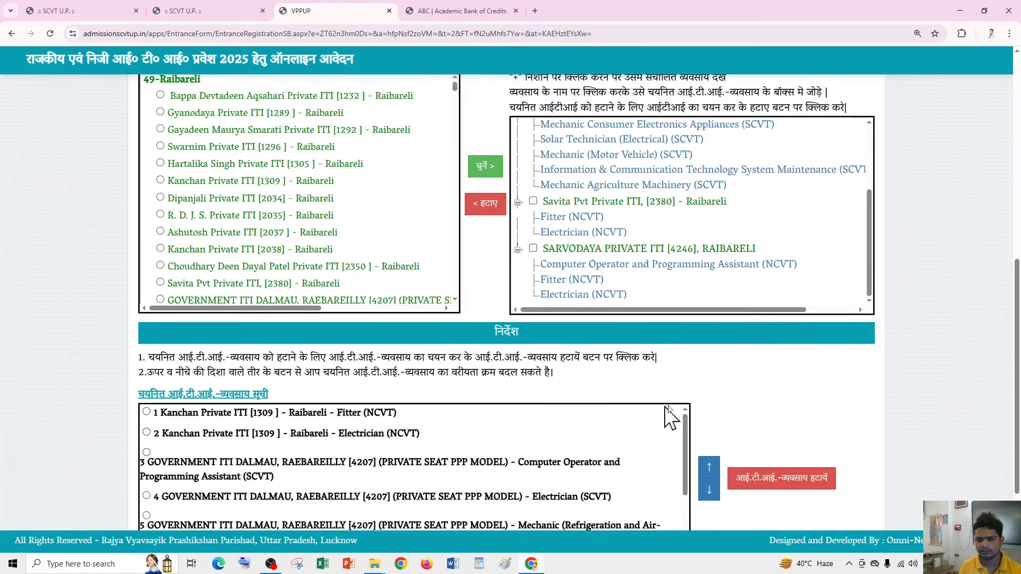
pyautogui.scroll(-3, 668, 420)
pyautogui.scroll(-2, 645, 433)
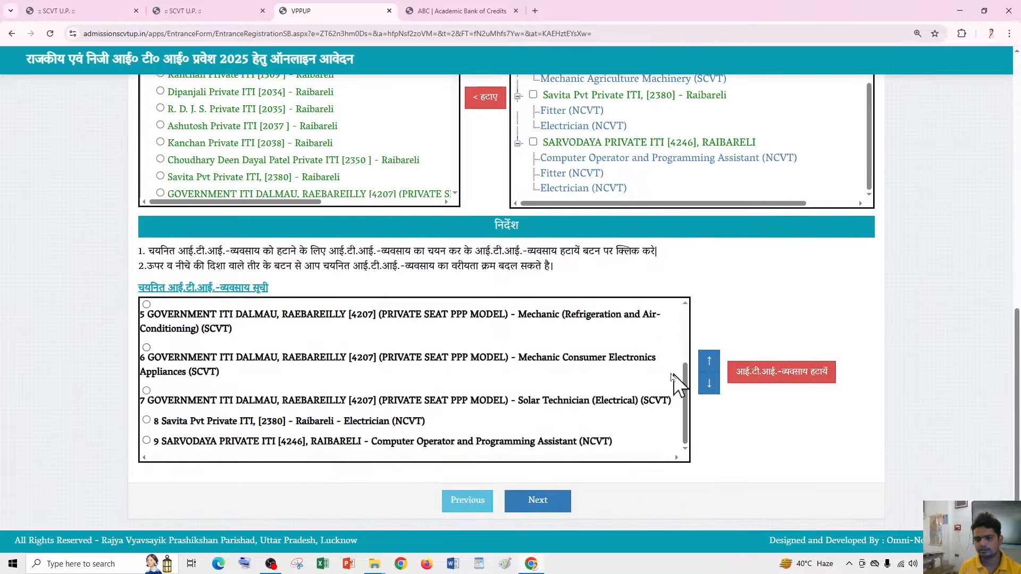
pyautogui.click(545, 504)
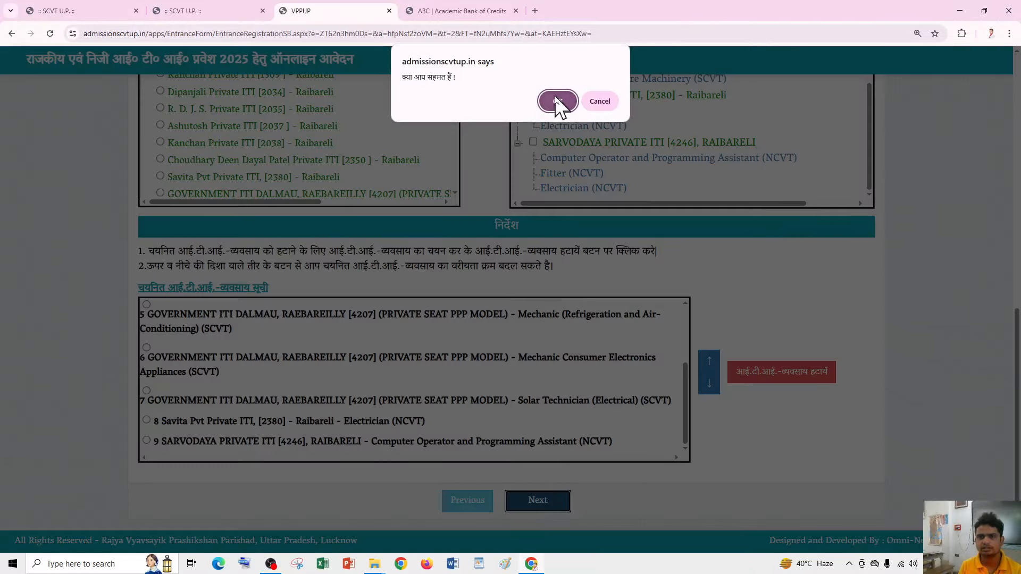
# - Confirm the saved preferences and review the 18 government trade choices in the preview
pyautogui.click(556, 101)
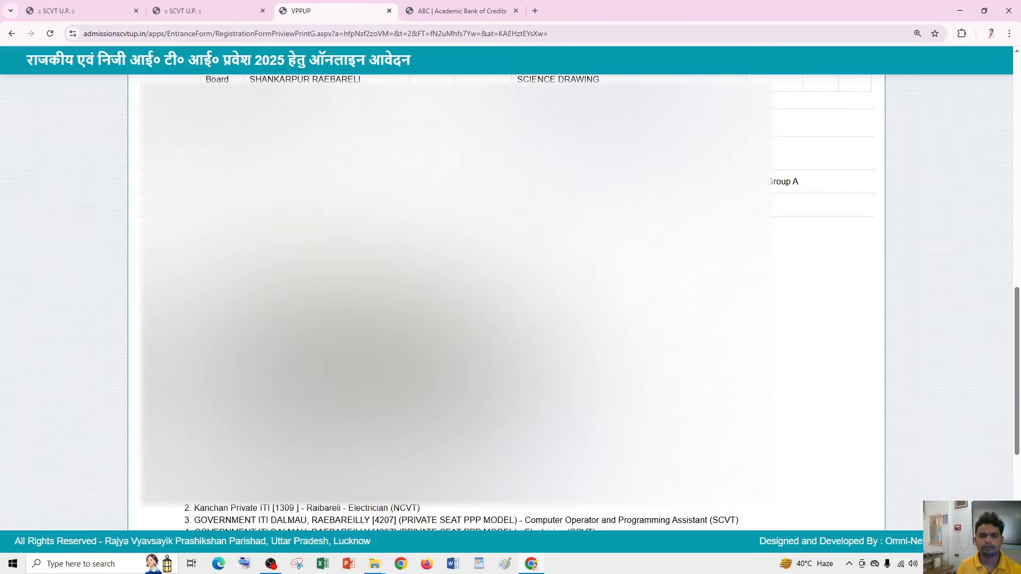
pyautogui.scroll(-2, 506, 302)
pyautogui.scroll(1, 507, 302)
pyautogui.scroll(-3, 506, 302)
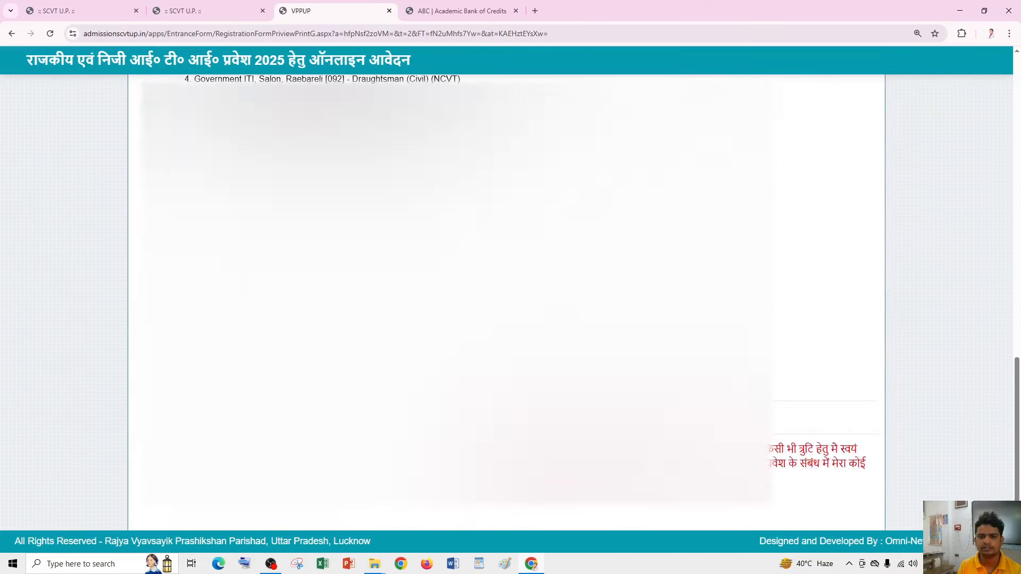
pyautogui.scroll(3, 507, 302)
pyautogui.scroll(1, 506, 302)
pyautogui.scroll(-2, 192, 149)
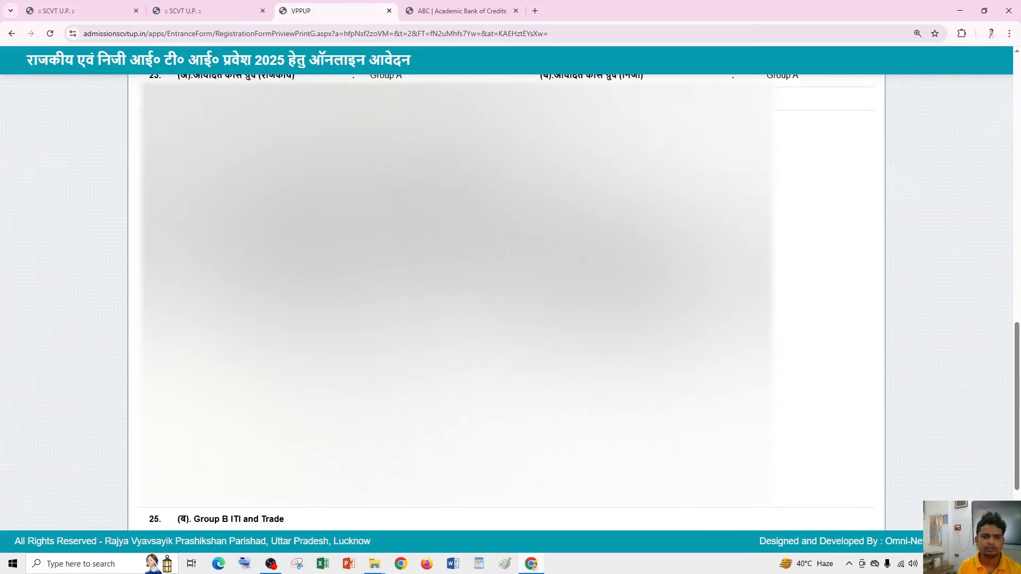
pyautogui.moveTo(184, 141); pyautogui.dragTo(558, 358)
pyautogui.click(325, 212)
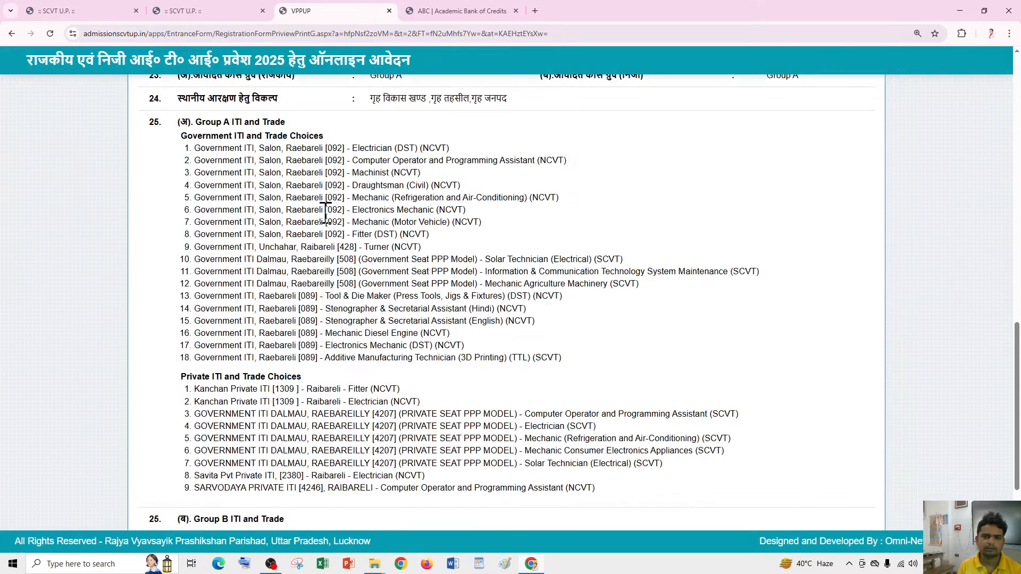
# - Review the nine private Group A trade choices in the preview
pyautogui.scroll(-3, 271, 149)
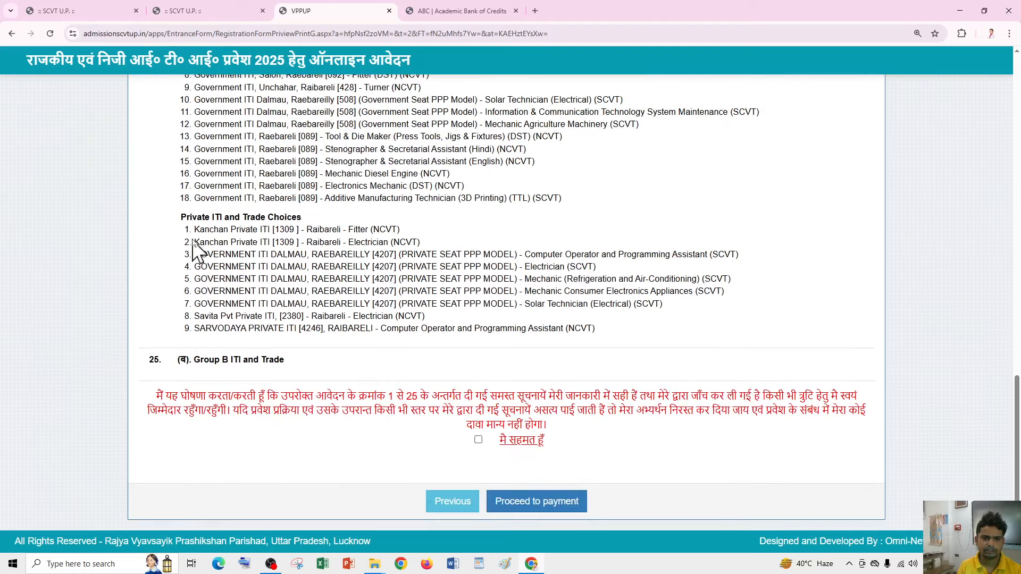
pyautogui.moveTo(186, 229); pyautogui.dragTo(609, 337)
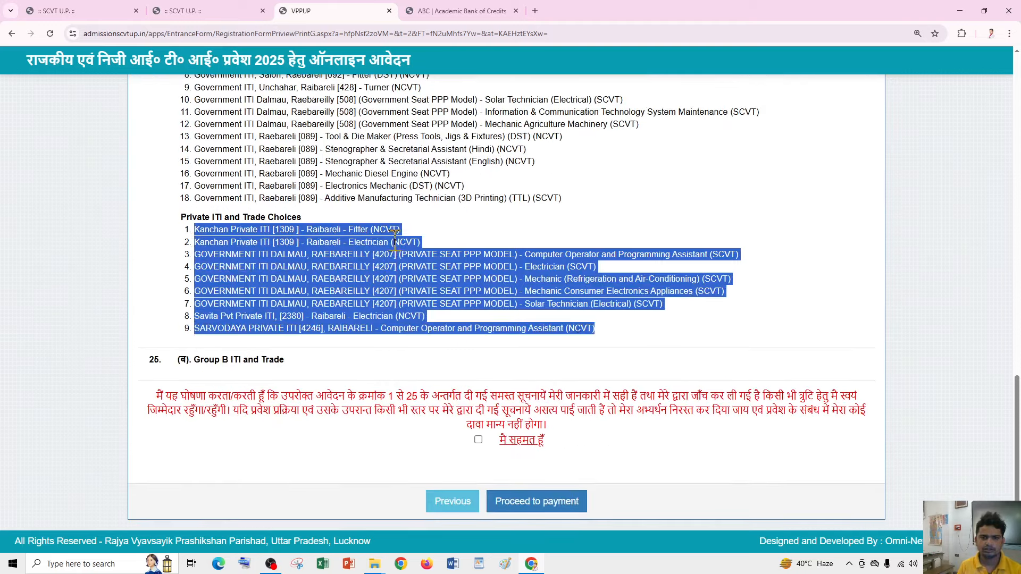
pyautogui.scroll(2, 394, 240)
pyautogui.click(478, 303)
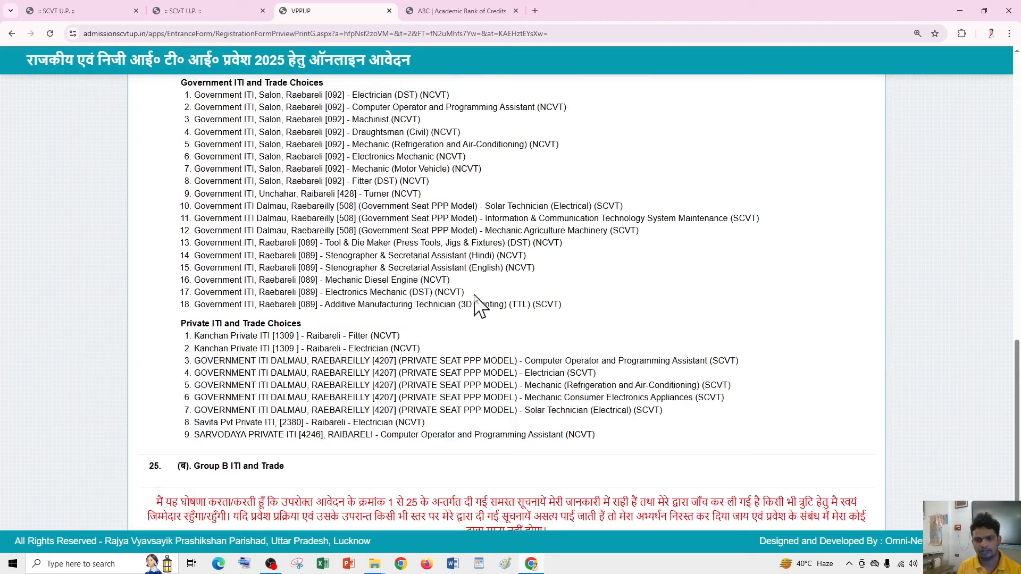
pyautogui.scroll(-2, 372, 301)
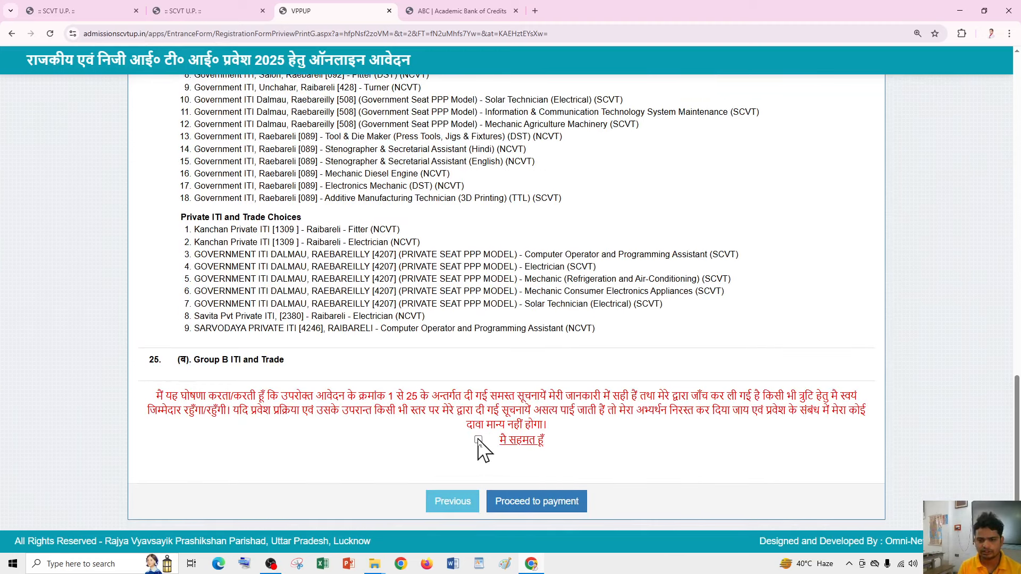
# - Accept the 'मैं सहमत हूँ' declaration and confirm moving on to fee payment
pyautogui.moveTo(186, 362); pyautogui.dragTo(295, 363)
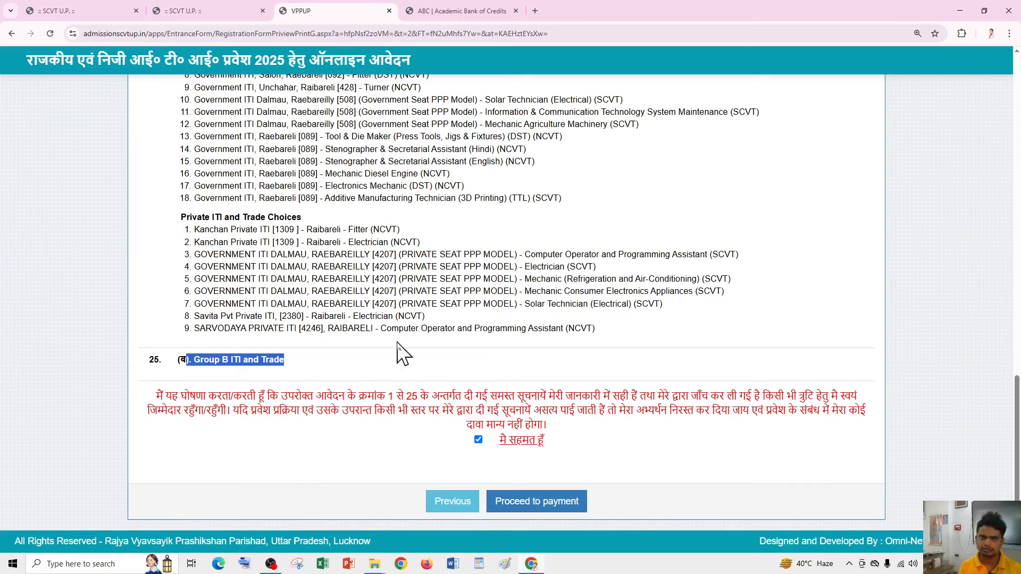
pyautogui.click(536, 506)
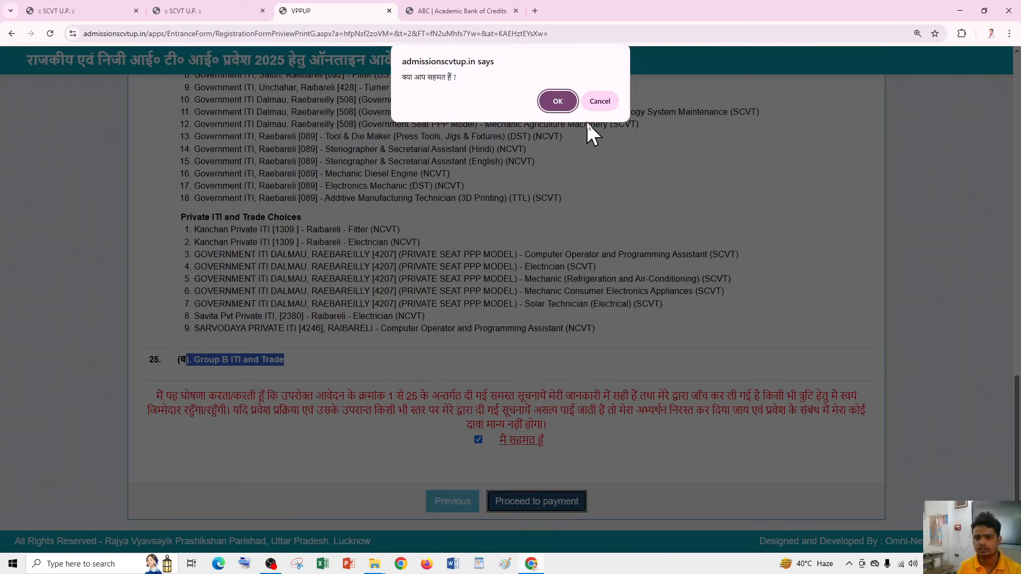
pyautogui.click(599, 103)
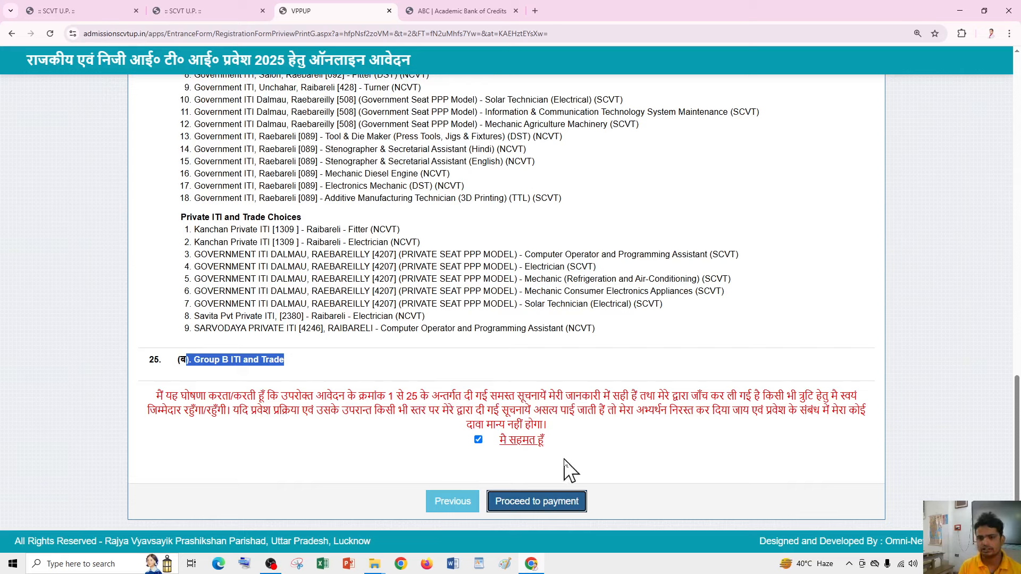
pyautogui.click(540, 502)
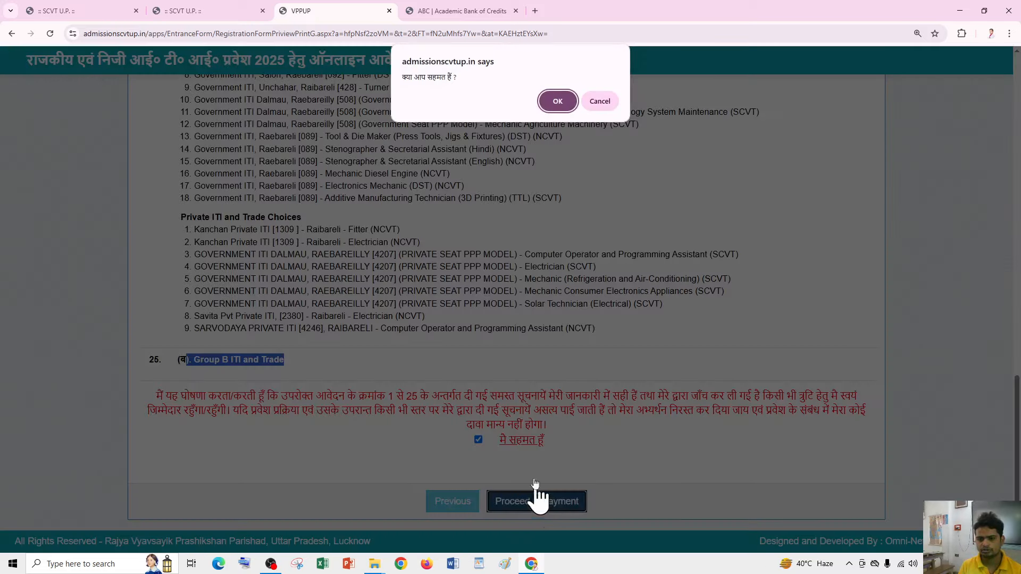
pyautogui.click(553, 102)
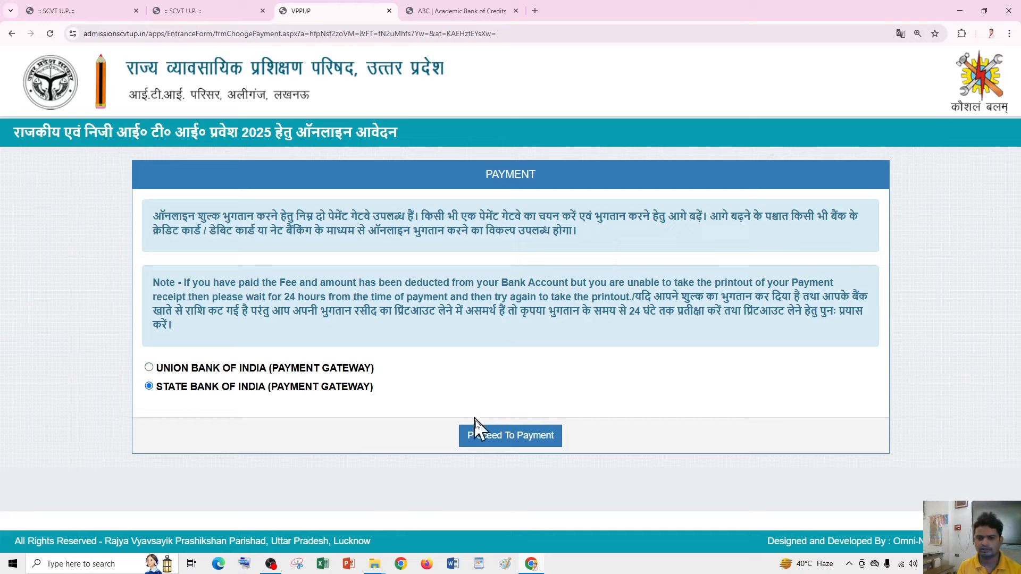
# - Pay the 250.00 INR fee on SBIePay by UPI QR, bringing up the QR code
pyautogui.click(514, 437)
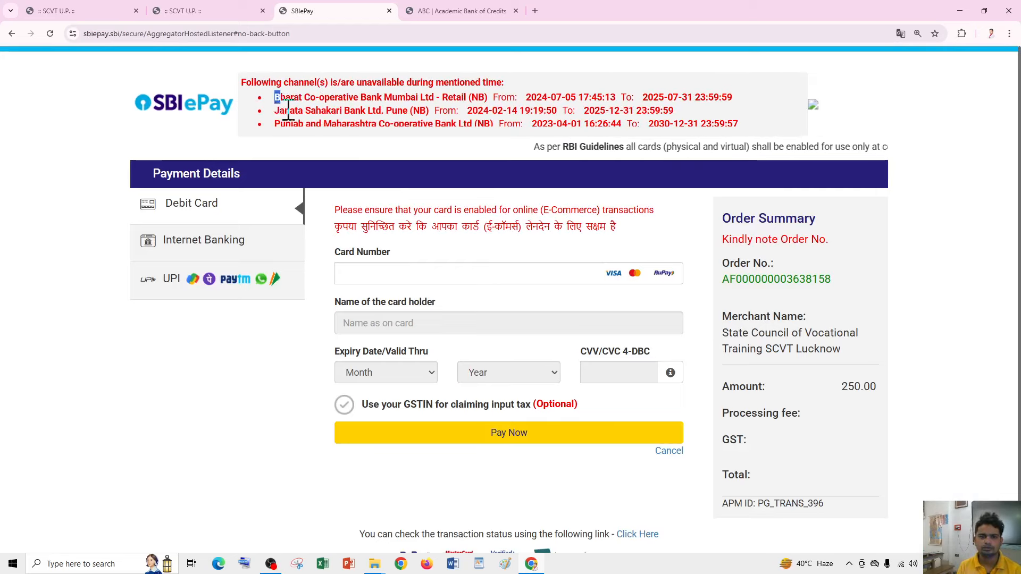
pyautogui.moveTo(288, 110); pyautogui.dragTo(364, 131)
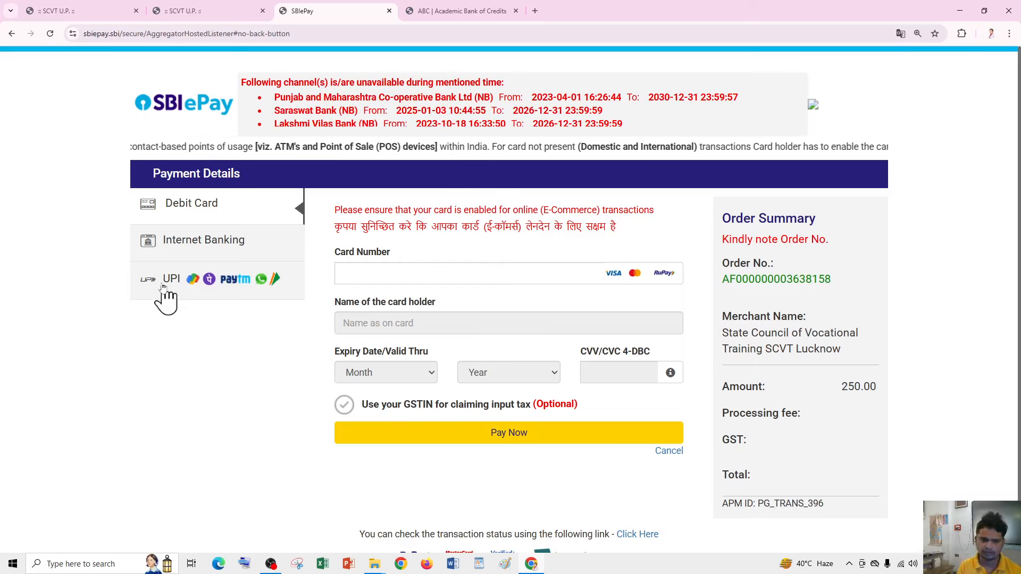
pyautogui.click(227, 289)
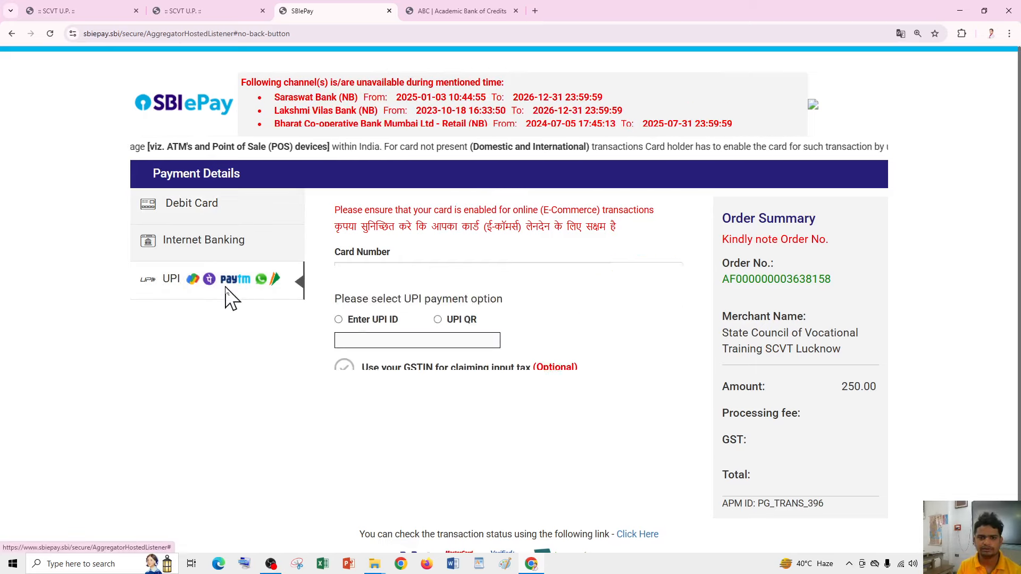
pyautogui.click(438, 242)
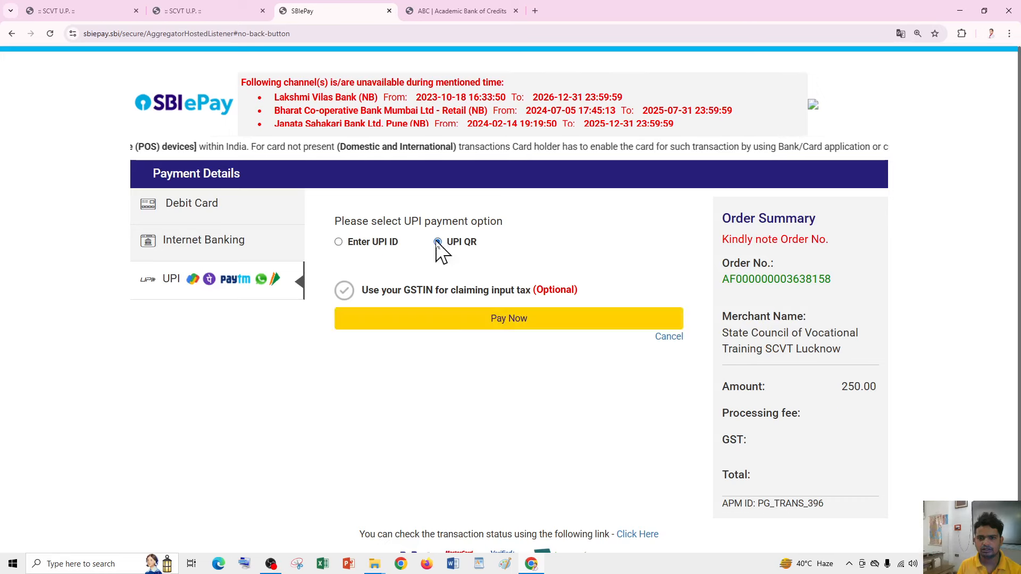
pyautogui.click(518, 320)
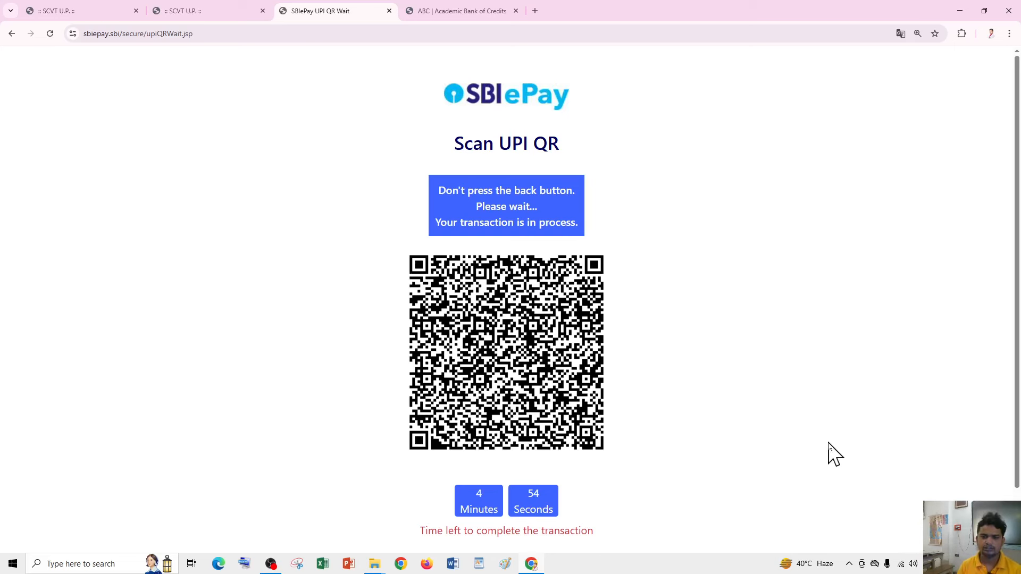
pyautogui.scroll(-1, 705, 444)
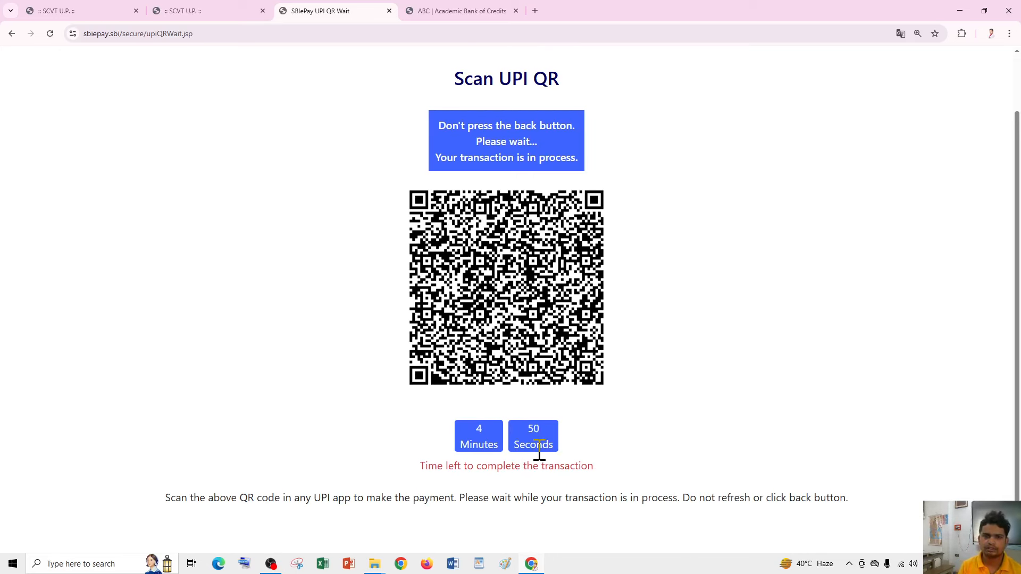
pyautogui.scroll(1, 538, 453)
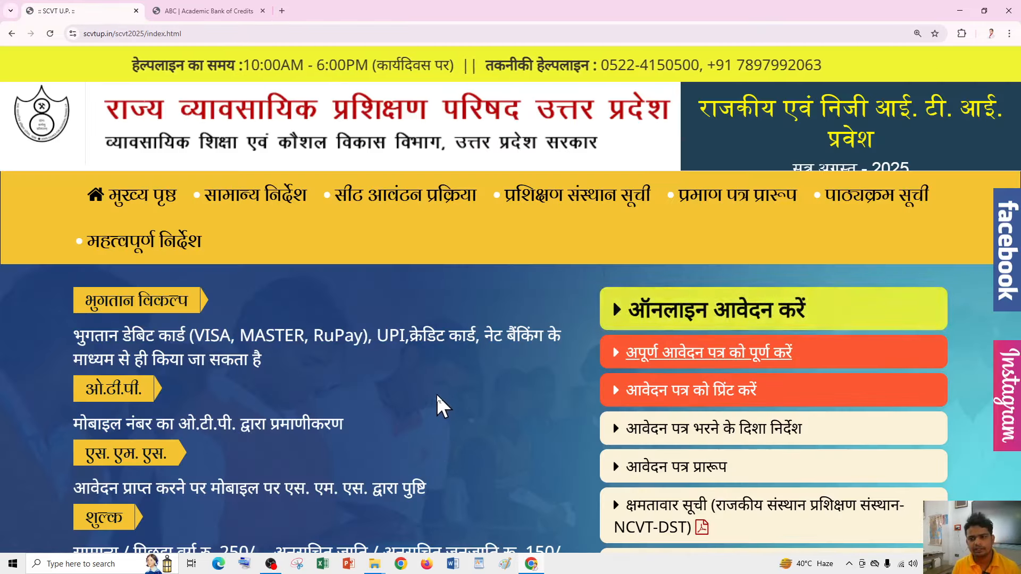
pyautogui.scroll(-3, 434, 390)
pyautogui.scroll(1, 452, 404)
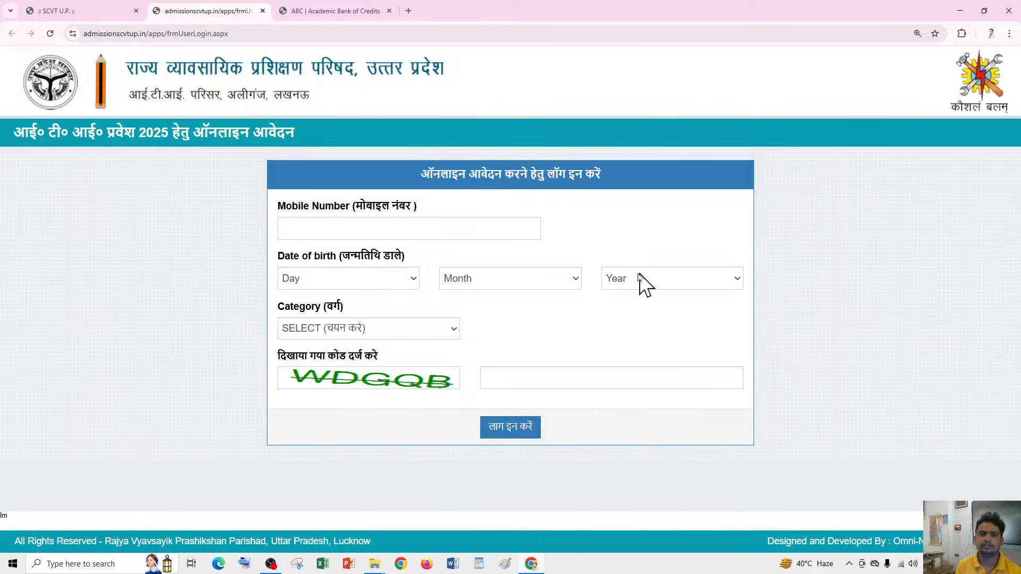
pyautogui.click(336, 328)
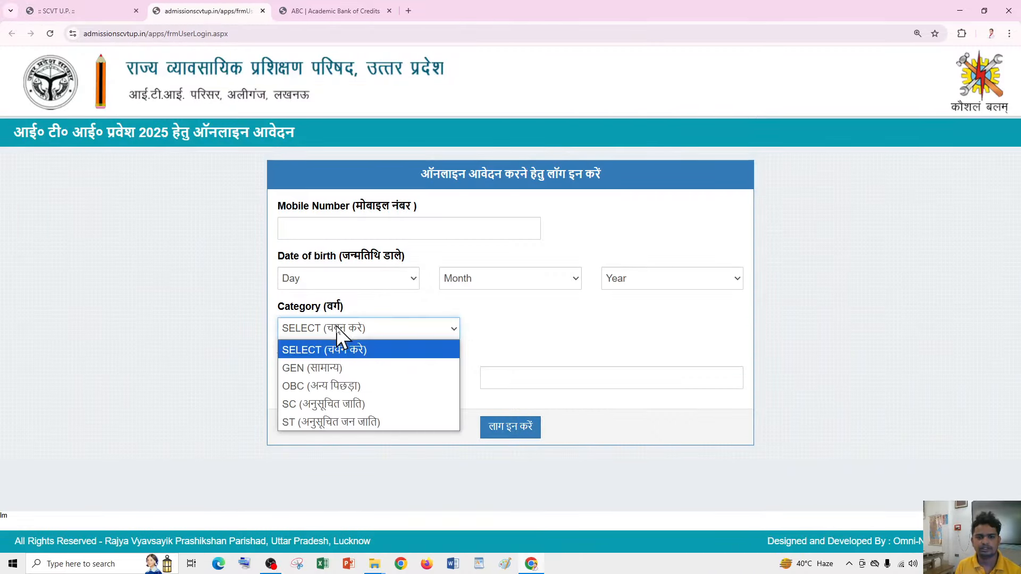
pyautogui.click(318, 382)
pyautogui.click(534, 377)
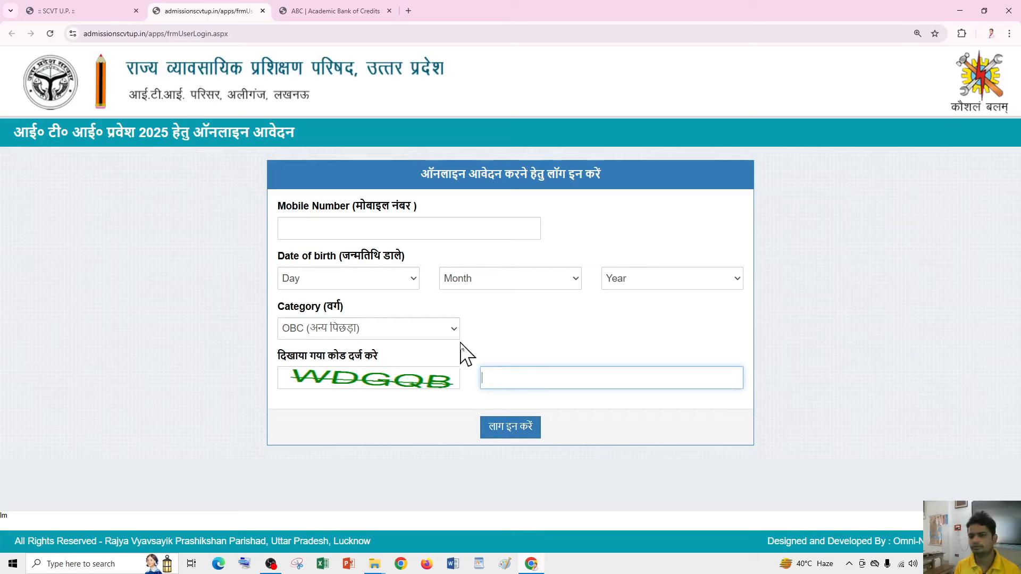
pyautogui.click(40, 4)
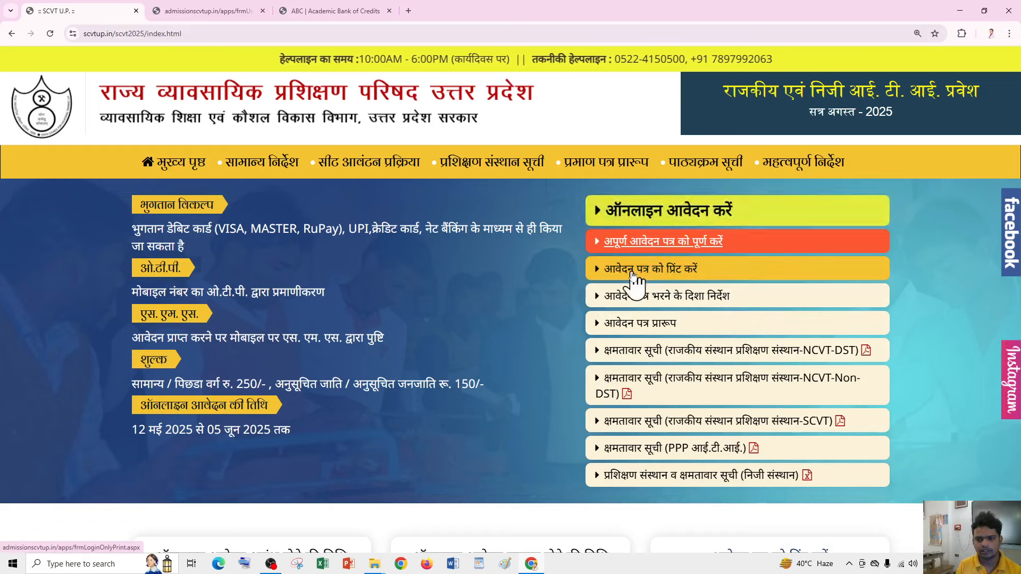
pyautogui.click(653, 273)
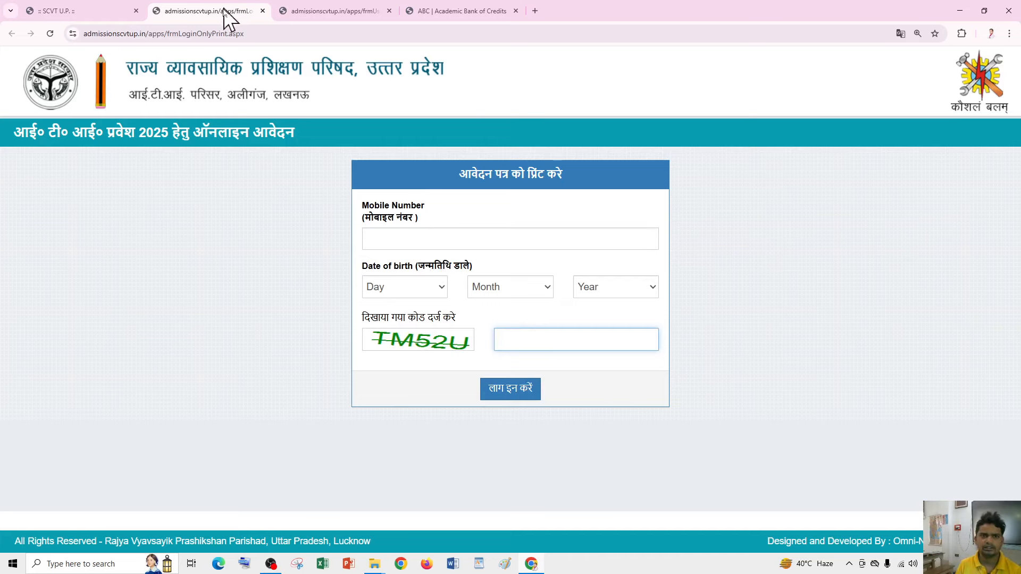
pyautogui.click(263, 11)
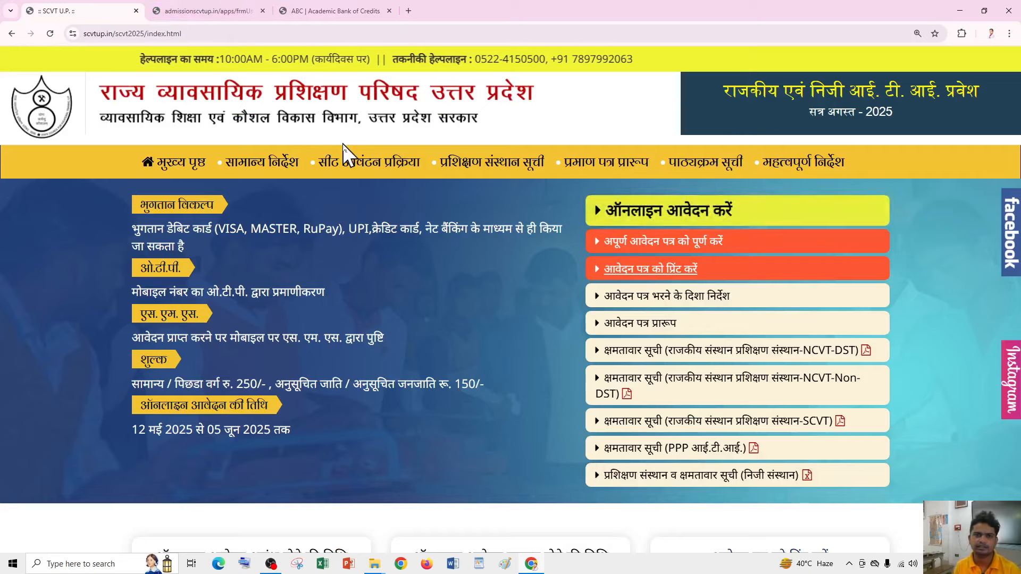
pyautogui.click(253, 12)
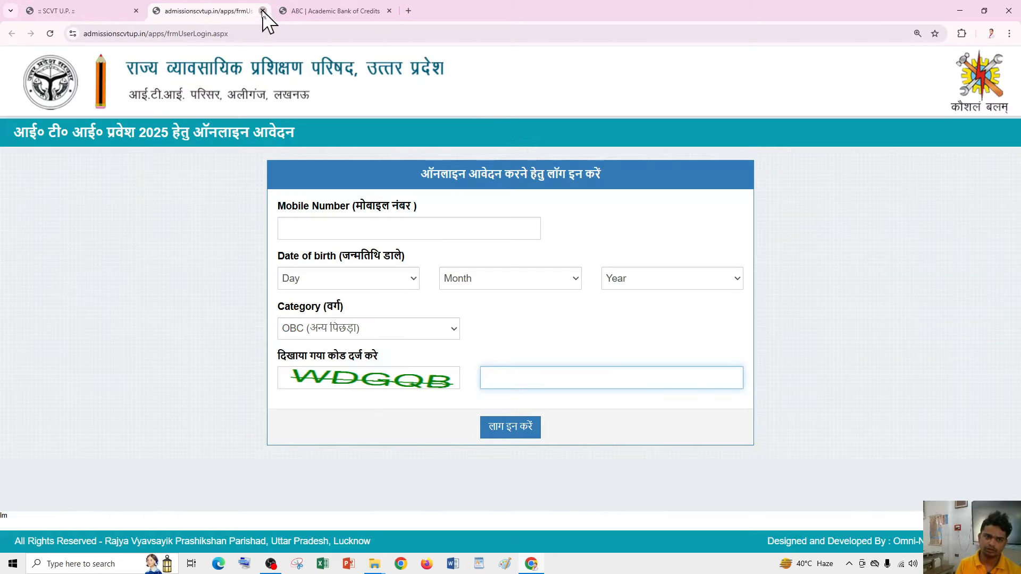
pyautogui.click(263, 10)
pyautogui.click(100, 11)
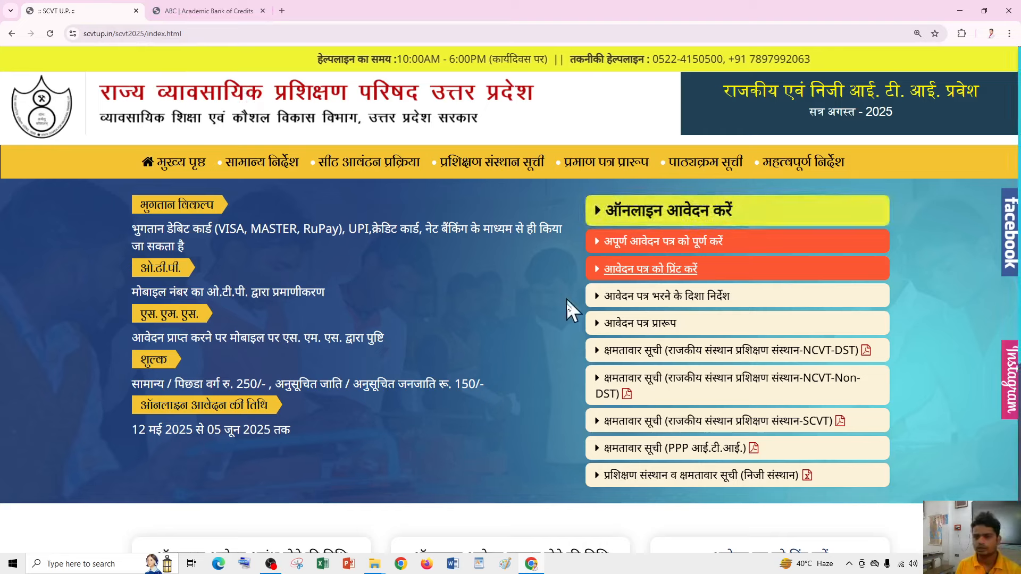